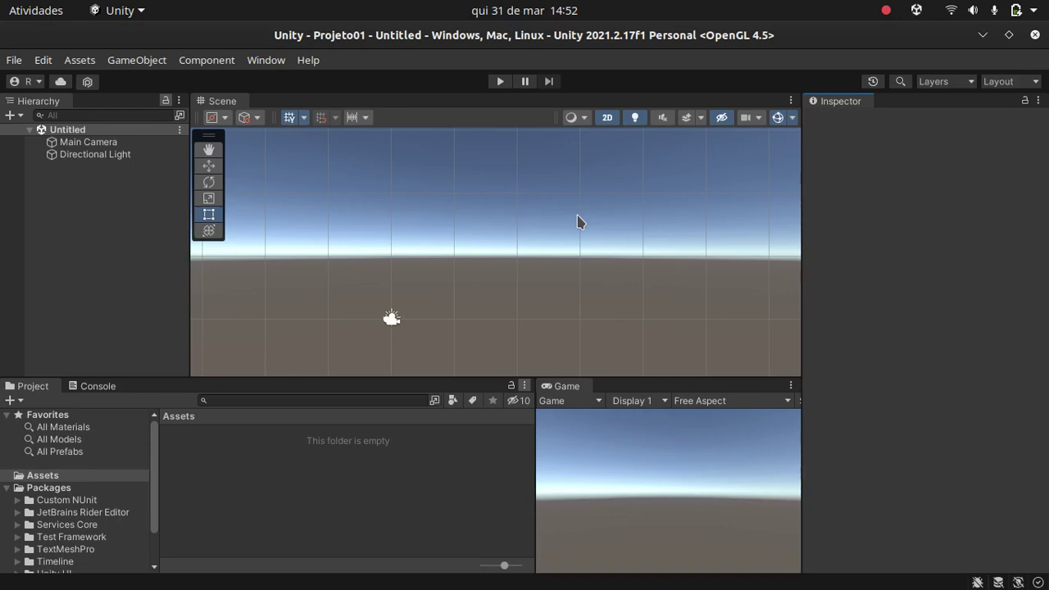
# Step: Create a Text (Legacy) object via GameObject > UI > Legacy, adding a Canvas and EventSystem
pyautogui.click(133, 62)
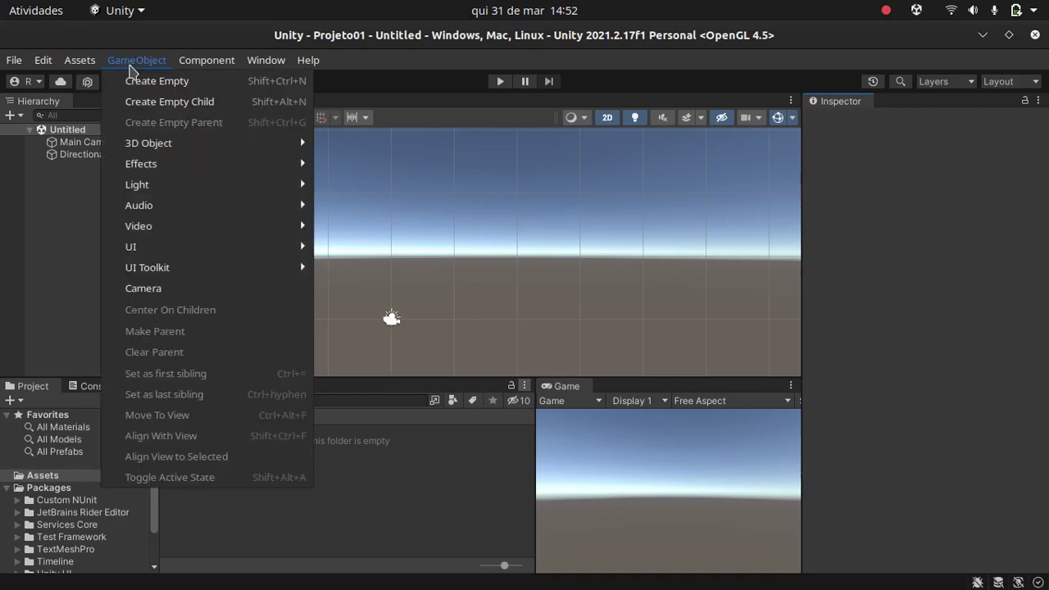
pyautogui.moveTo(151, 250)
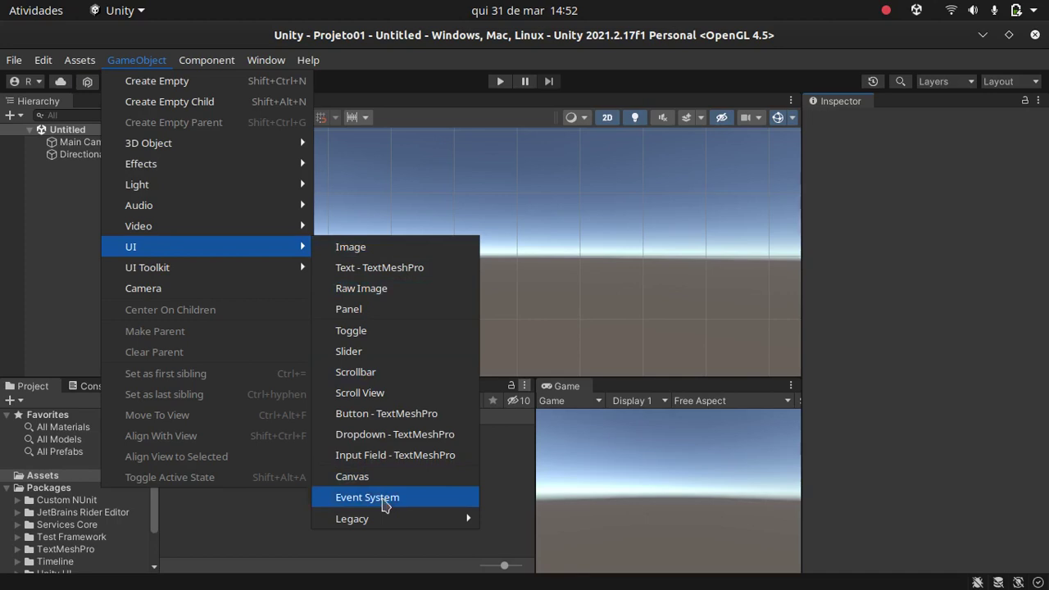
pyautogui.moveTo(403, 522)
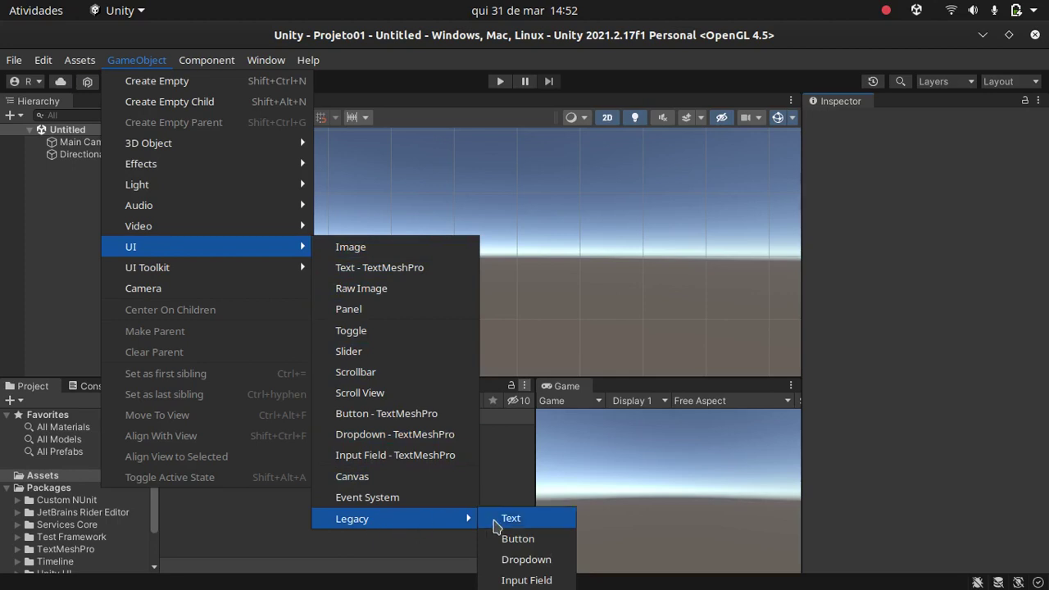
pyautogui.click(514, 523)
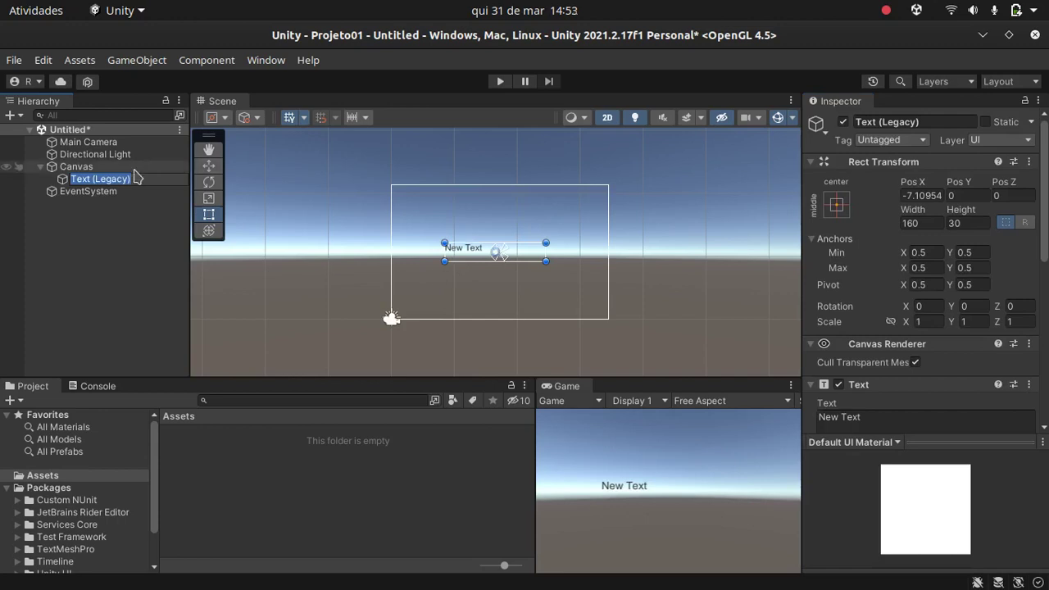
# Step: Select the Canvas to show its Screen Space - Overlay and Constant Pixel Size settings
pyautogui.click(79, 169)
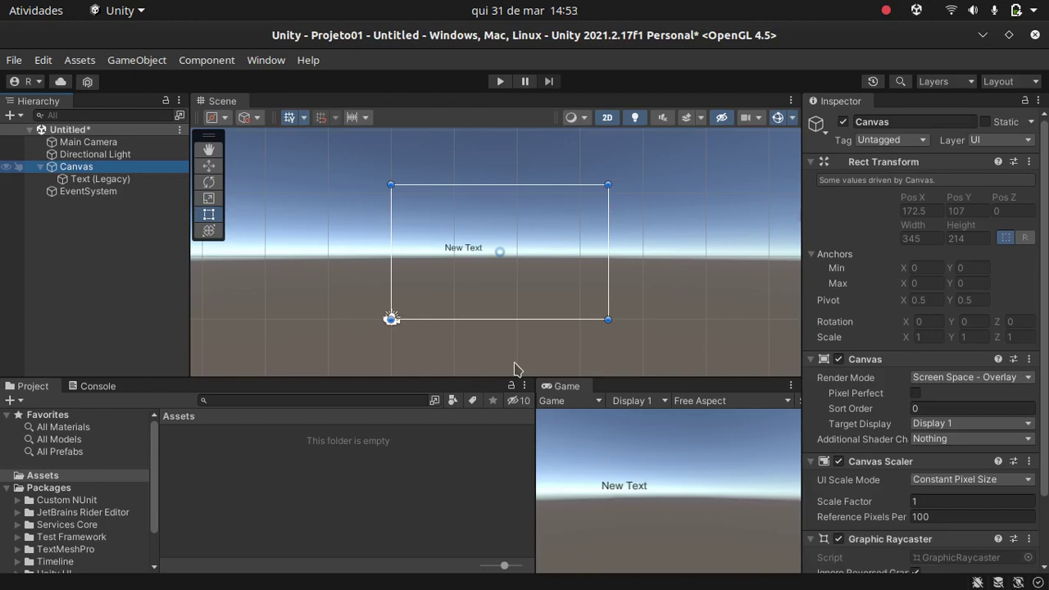
# Step: Add a 3D Cube and reset its Transform to position 0, 0, 0
pyautogui.click(137, 60)
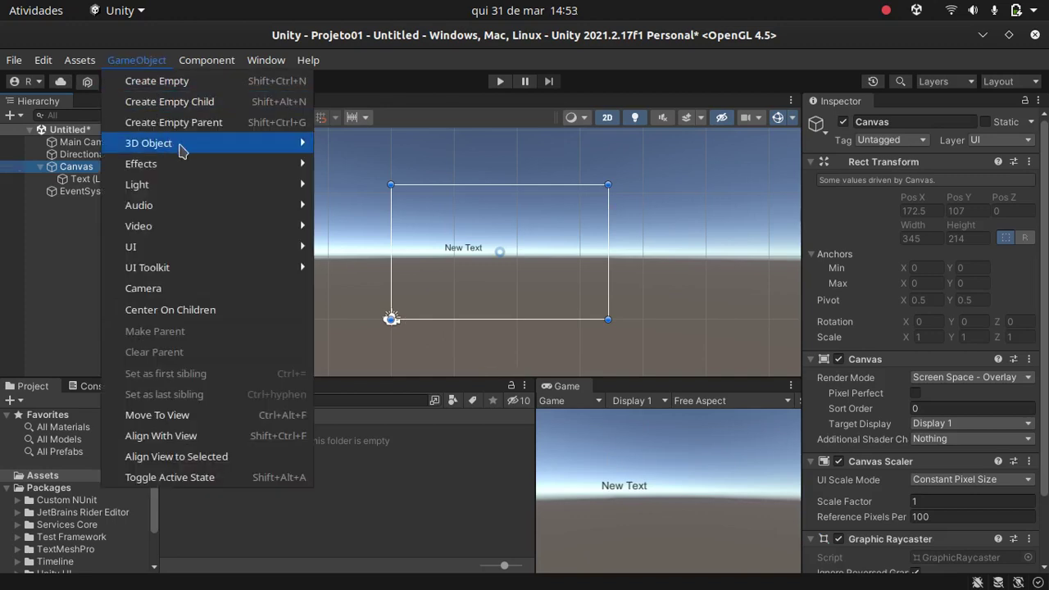
pyautogui.moveTo(233, 147)
pyautogui.click(331, 145)
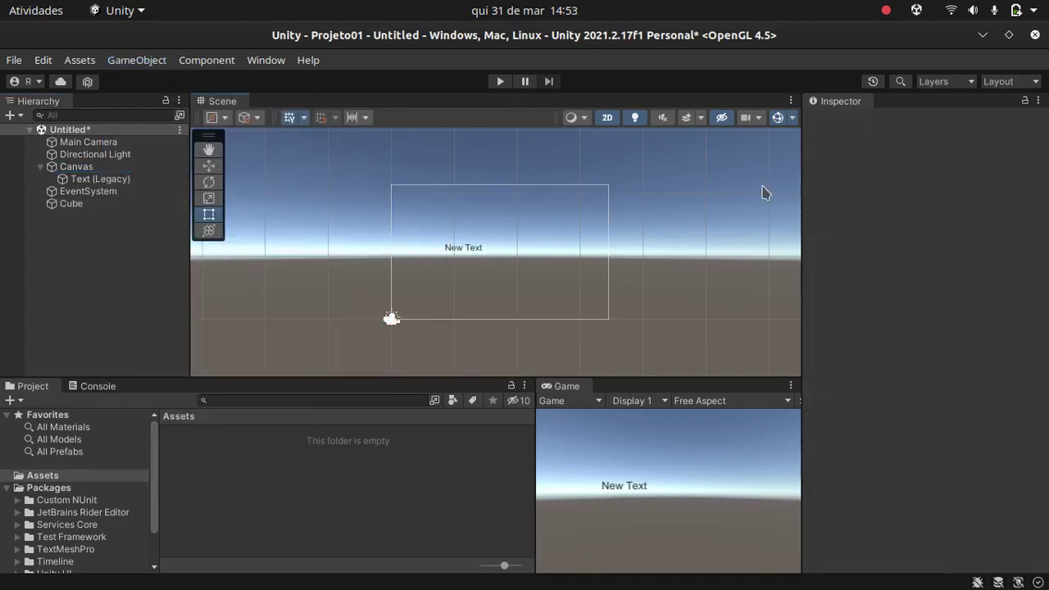
pyautogui.click(70, 203)
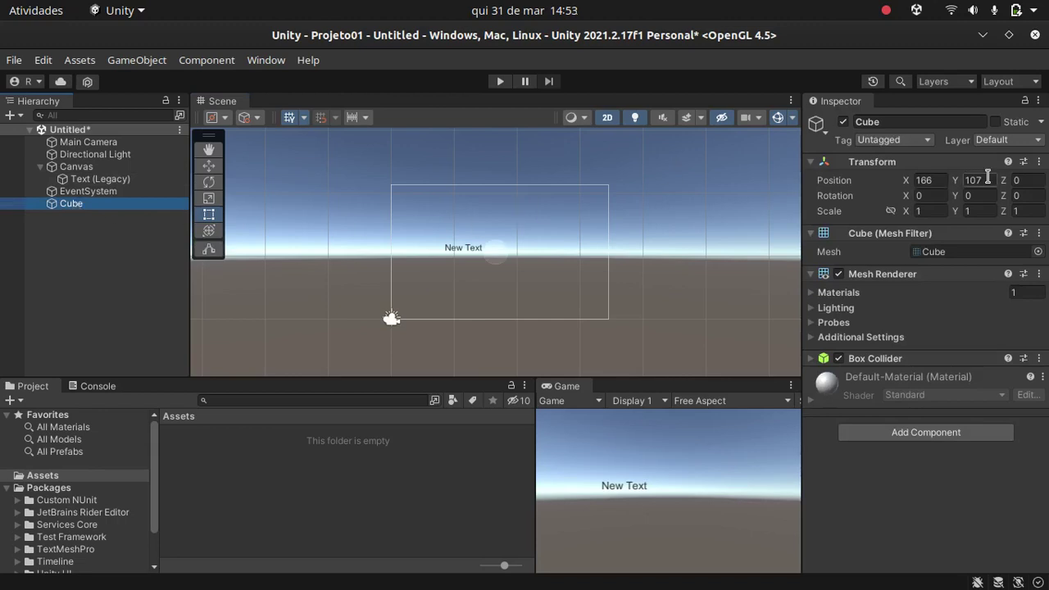
pyautogui.click(1038, 161)
pyautogui.click(852, 178)
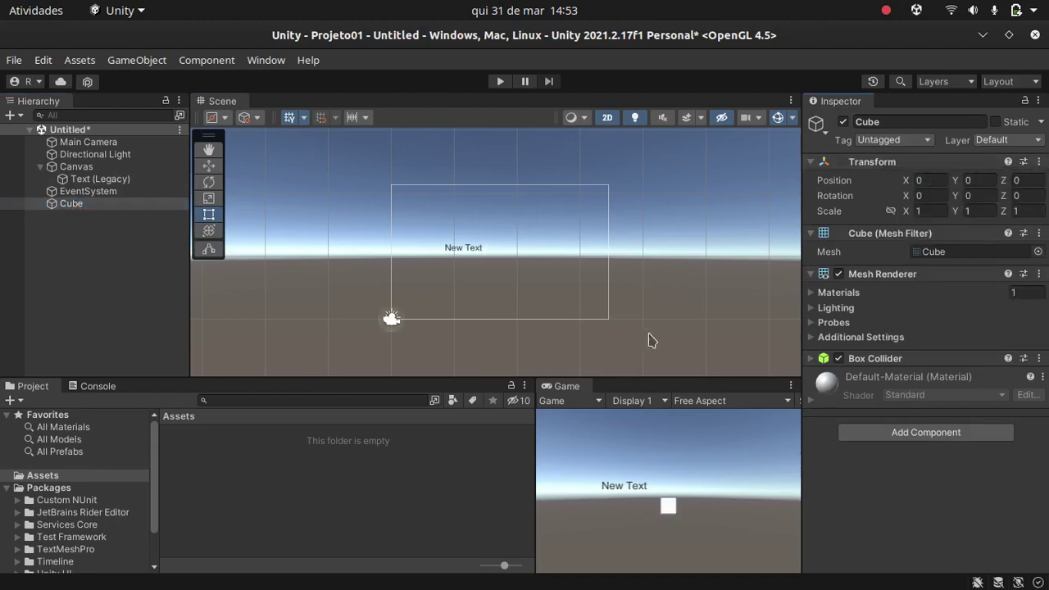
# Step: Frame the cube, switch the Scene view to 3D perspective, orbit around it, then select the Canvas
pyautogui.doubleClick(67, 204)
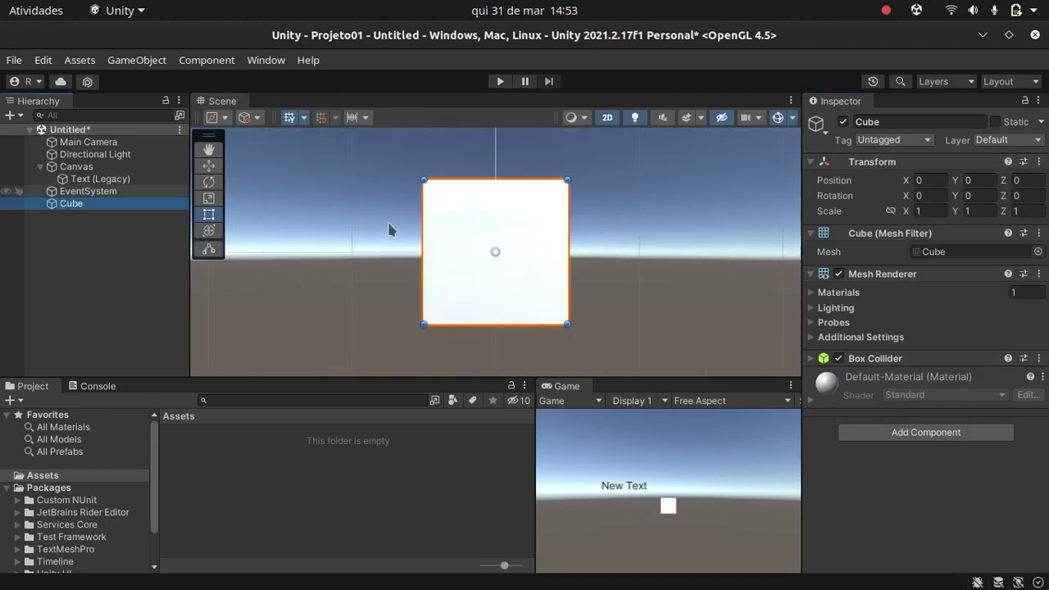
pyautogui.scroll(-2, 587, 283)
pyautogui.scroll(-1, 587, 283)
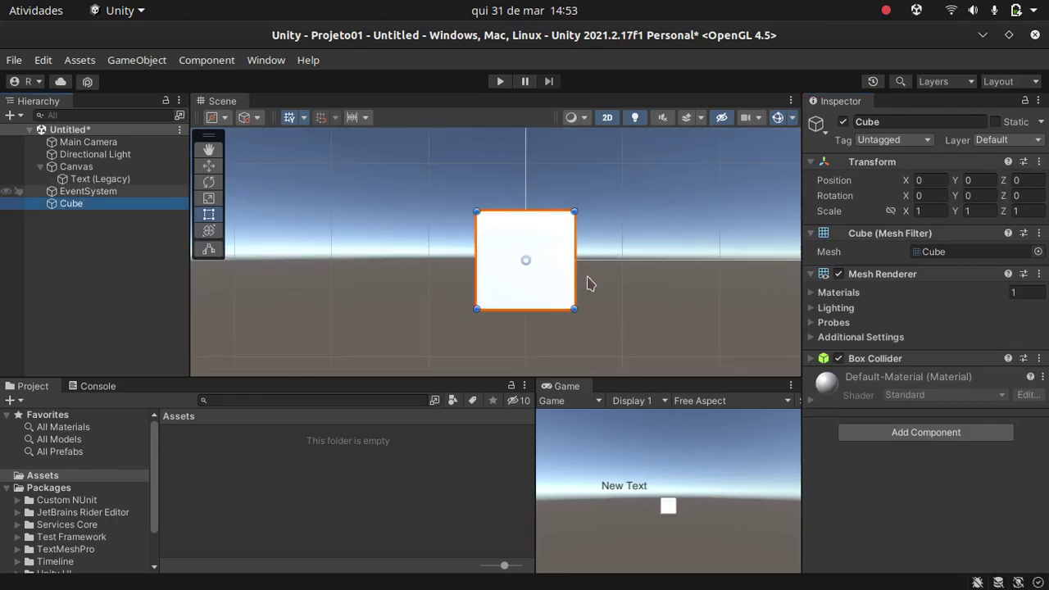
pyautogui.scroll(-1, 587, 283)
pyautogui.scroll(-1, 586, 284)
pyautogui.click(607, 117)
pyautogui.scroll(-1, 477, 255)
pyautogui.scroll(-1, 478, 255)
pyautogui.scroll(-1, 478, 255)
pyautogui.scroll(-1, 478, 255)
pyautogui.scroll(-1, 478, 255)
pyautogui.scroll(-1, 478, 255)
pyautogui.scroll(-1, 479, 255)
pyautogui.scroll(-1, 479, 255)
pyautogui.scroll(-1, 476, 254)
pyautogui.scroll(-1, 477, 254)
pyautogui.scroll(-1, 476, 254)
pyautogui.scroll(-1, 478, 254)
pyautogui.scroll(-1, 476, 249)
pyautogui.scroll(-1, 476, 250)
pyautogui.scroll(-1, 476, 249)
pyautogui.scroll(-1, 476, 249)
pyautogui.scroll(-1, 476, 247)
pyautogui.scroll(-1, 475, 244)
pyautogui.scroll(-1, 473, 240)
pyautogui.scroll(-1, 471, 235)
pyautogui.scroll(-1, 470, 237)
pyautogui.scroll(-1, 470, 238)
pyautogui.scroll(-1, 470, 238)
pyautogui.scroll(-1, 471, 239)
pyautogui.scroll(-1, 470, 238)
pyautogui.scroll(-1, 470, 237)
pyautogui.scroll(-1, 470, 239)
pyautogui.scroll(-1, 469, 239)
pyautogui.scroll(-2, 469, 238)
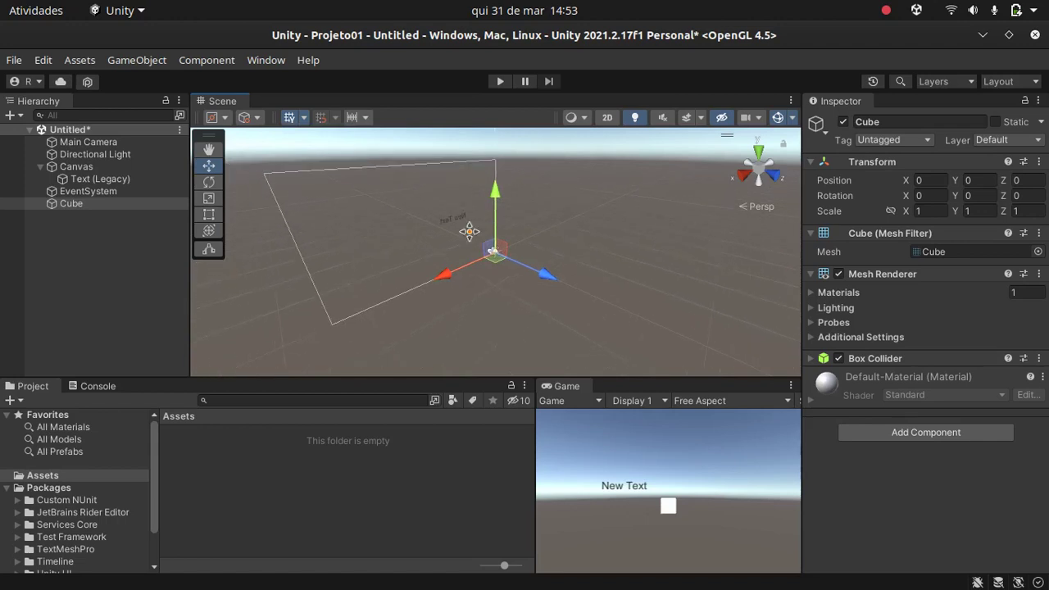
pyautogui.moveTo(336, 244); pyautogui.dragTo(435, 263, button='right')
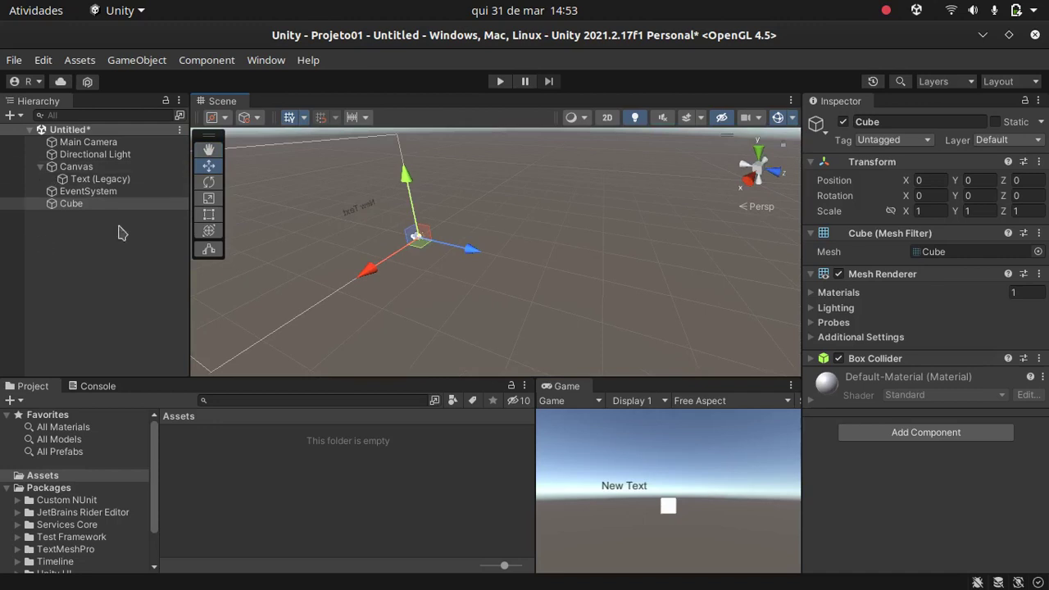
pyautogui.click(77, 167)
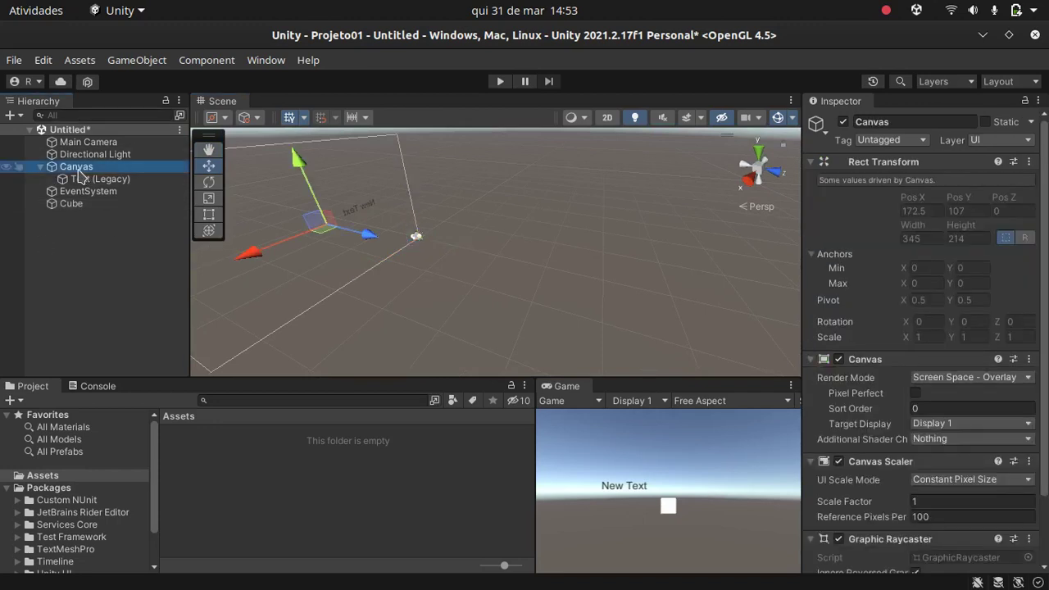
# Step: Return the Scene view to 2D, pan and zoom onto the canvas, and select Text (Legacy)
pyautogui.click(607, 118)
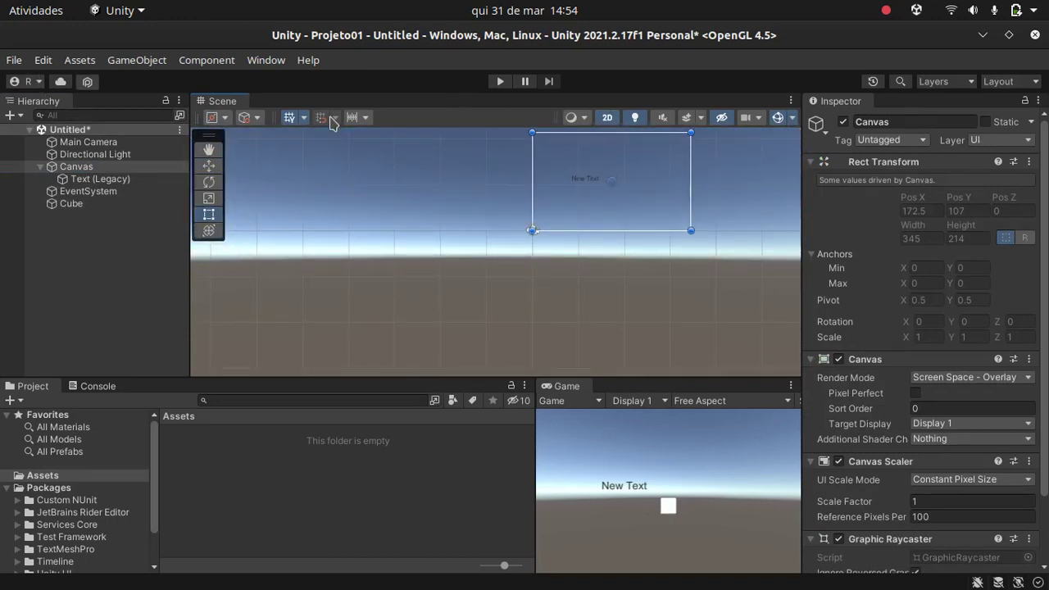
pyautogui.click(209, 150)
pyautogui.moveTo(532, 230); pyautogui.dragTo(410, 300)
pyautogui.scroll(3, 495, 255)
pyautogui.scroll(3, 493, 255)
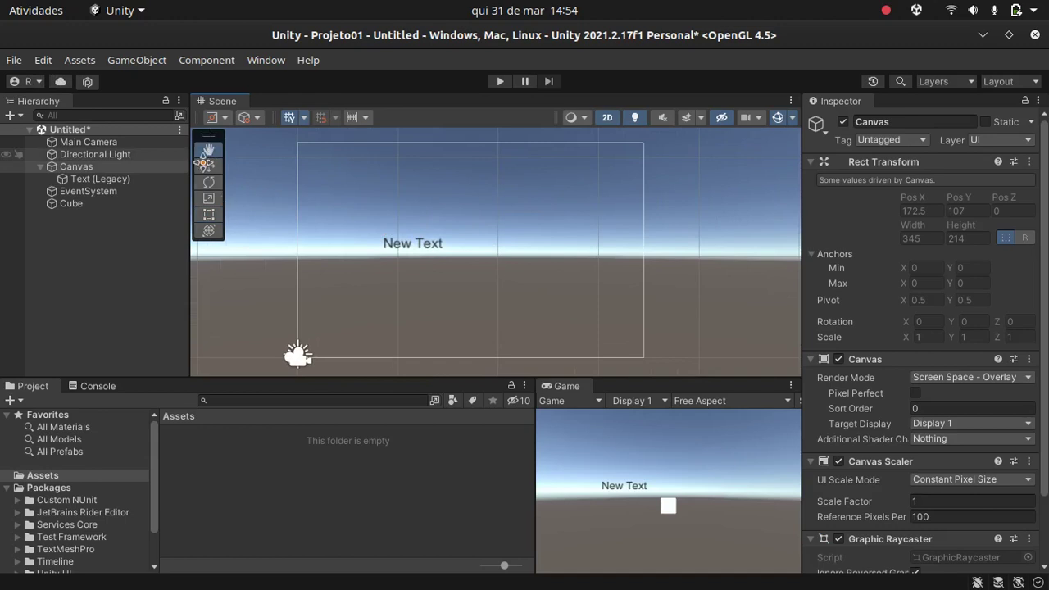
pyautogui.click(209, 165)
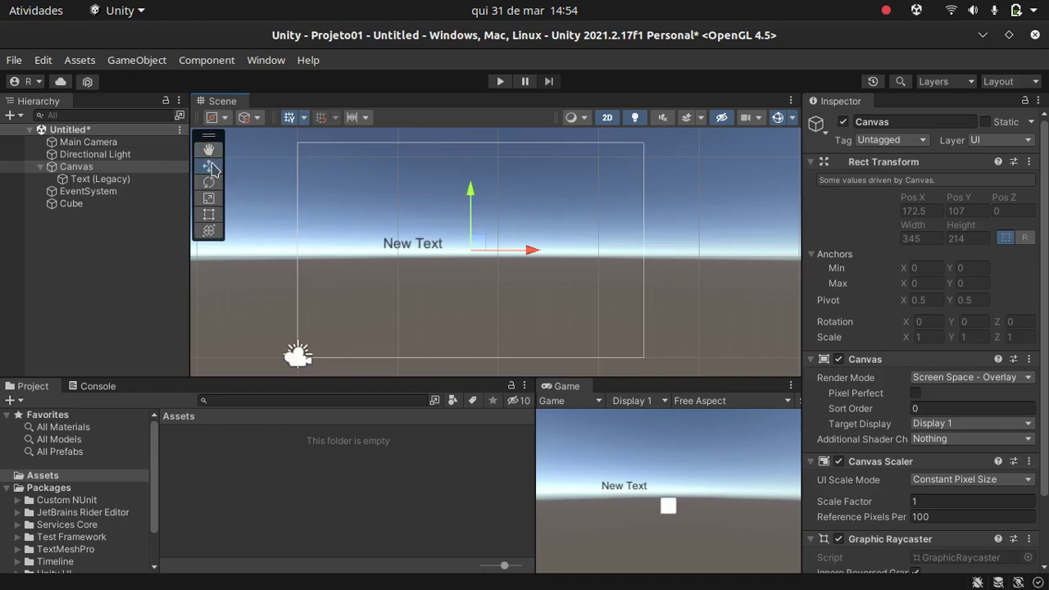
pyautogui.click(131, 179)
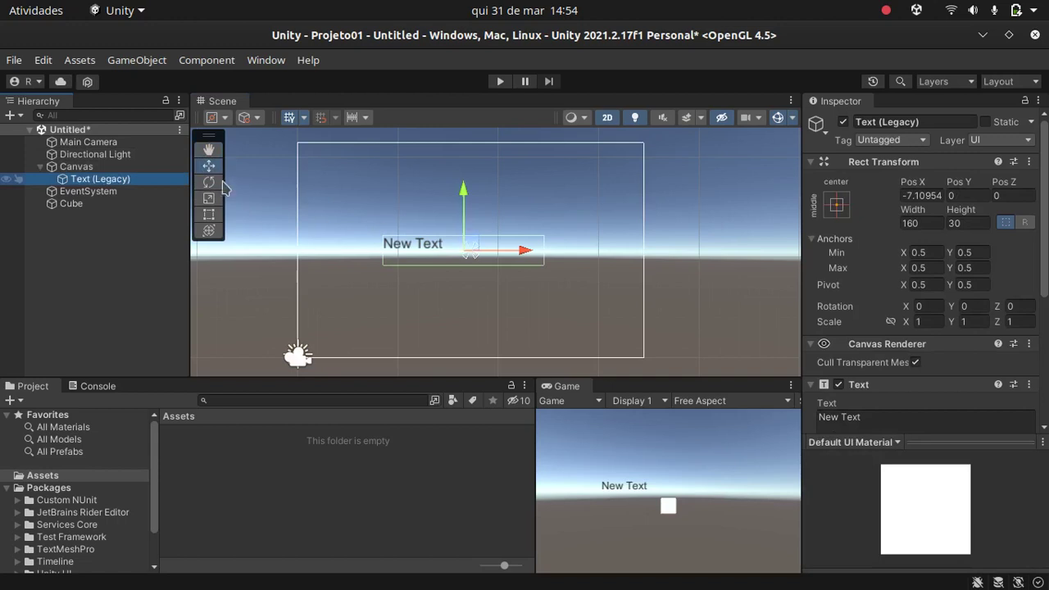
# Step: With the Rect tool, drag the New Text up and left to about X -30.2, Y 13.5
pyautogui.click(211, 218)
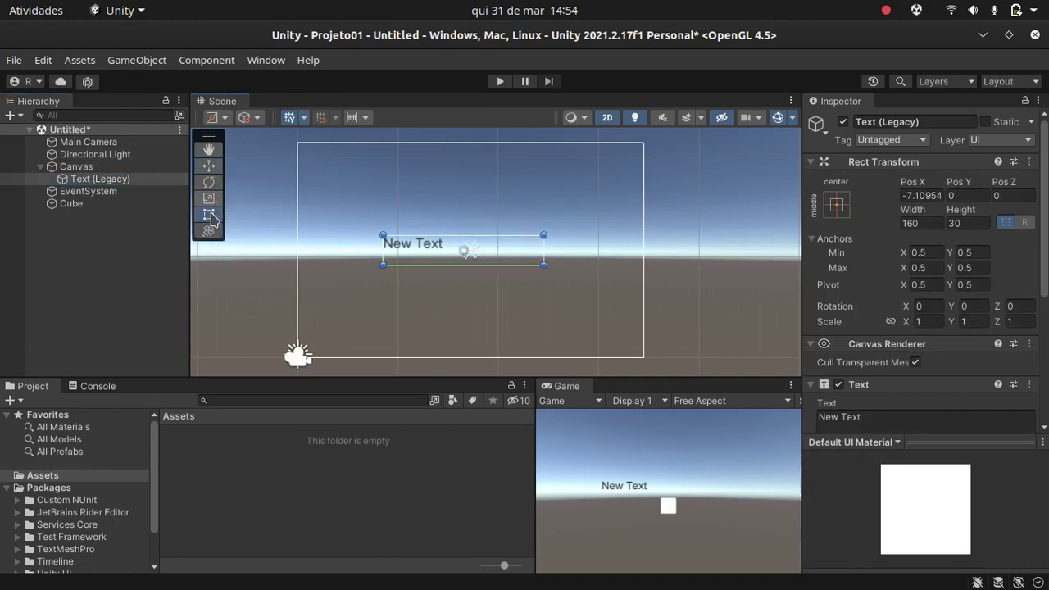
pyautogui.moveTo(402, 250)
pyautogui.mouseDown()
pyautogui.moveTo(420, 231)
pyautogui.moveTo(384, 227)
pyautogui.moveTo(348, 190)
pyautogui.mouseUp()
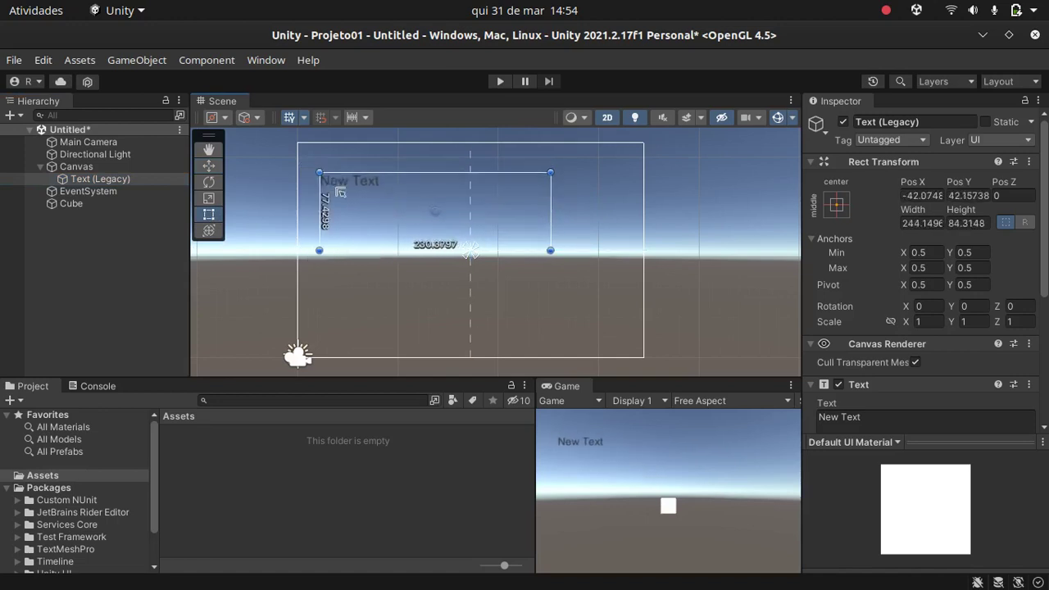
pyautogui.moveTo(450, 225); pyautogui.dragTo(441, 242)
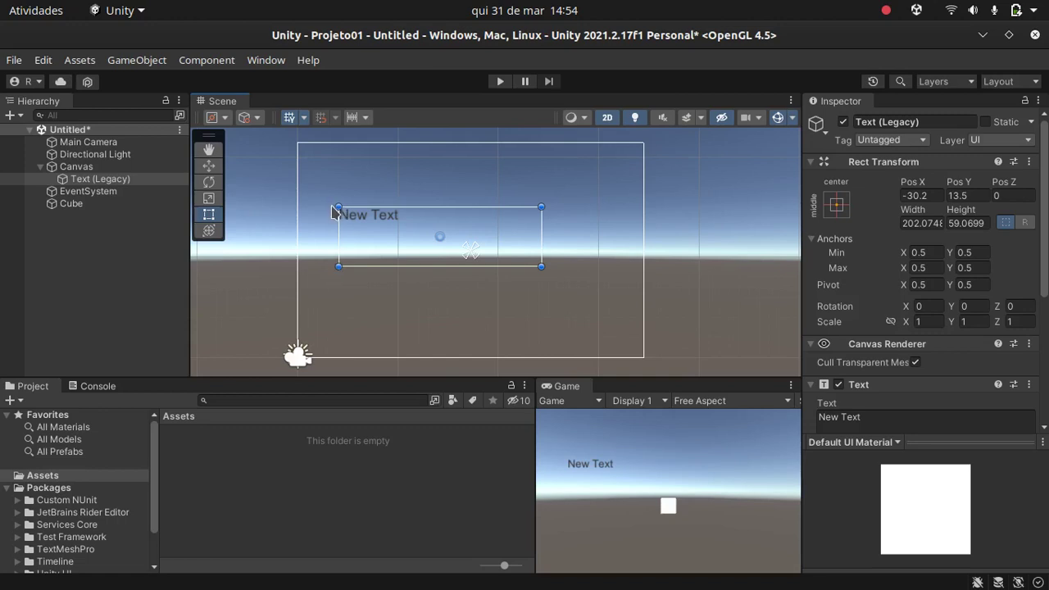
pyautogui.scroll(1, 335, 212)
pyautogui.scroll(2, 336, 213)
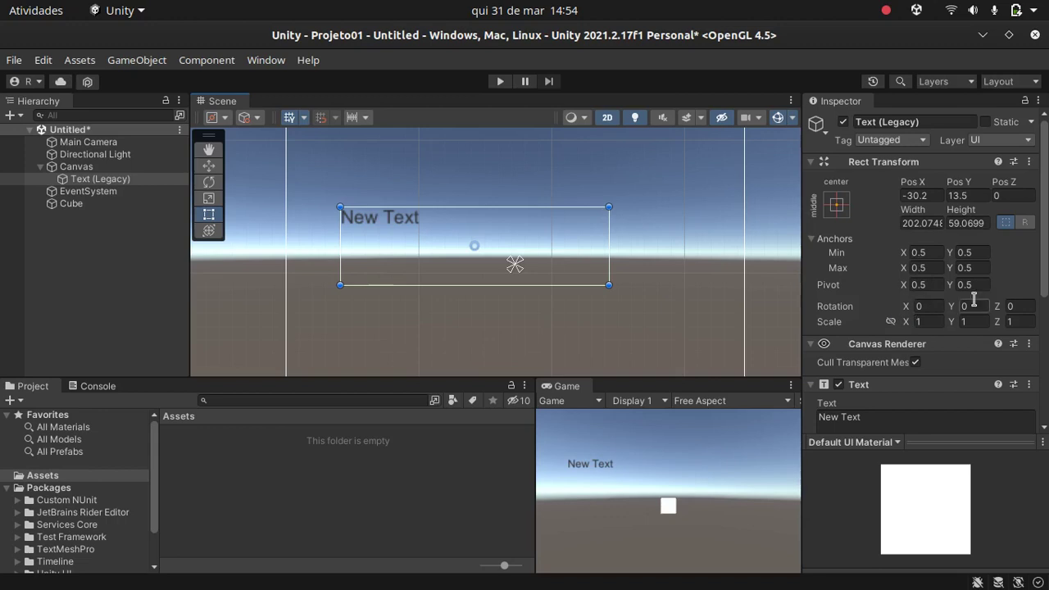
# Step: Clear the New Text's tilt so Rotation Z is back to 0
pyautogui.moveTo(998, 305); pyautogui.dragTo(320, 211)
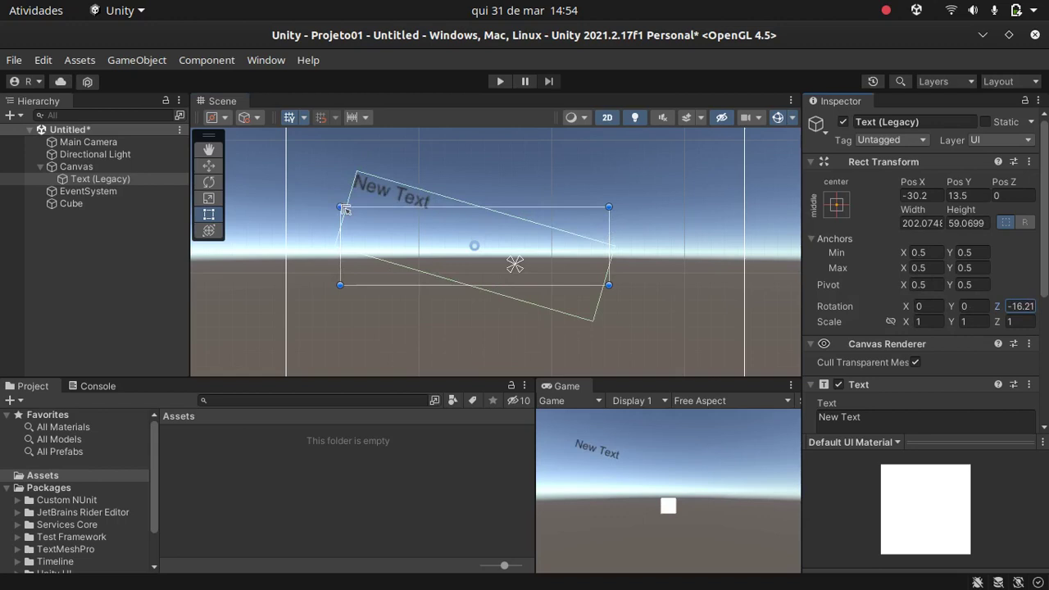
pyautogui.click(1019, 306)
pyautogui.press('Return')
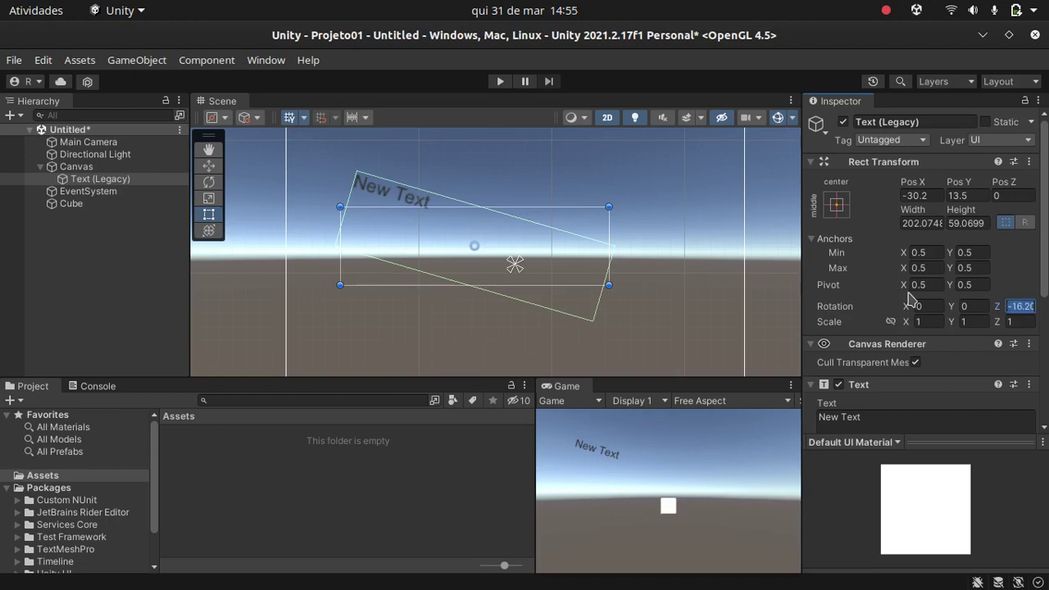
pyautogui.press('BackSpace')
pyautogui.write('0')
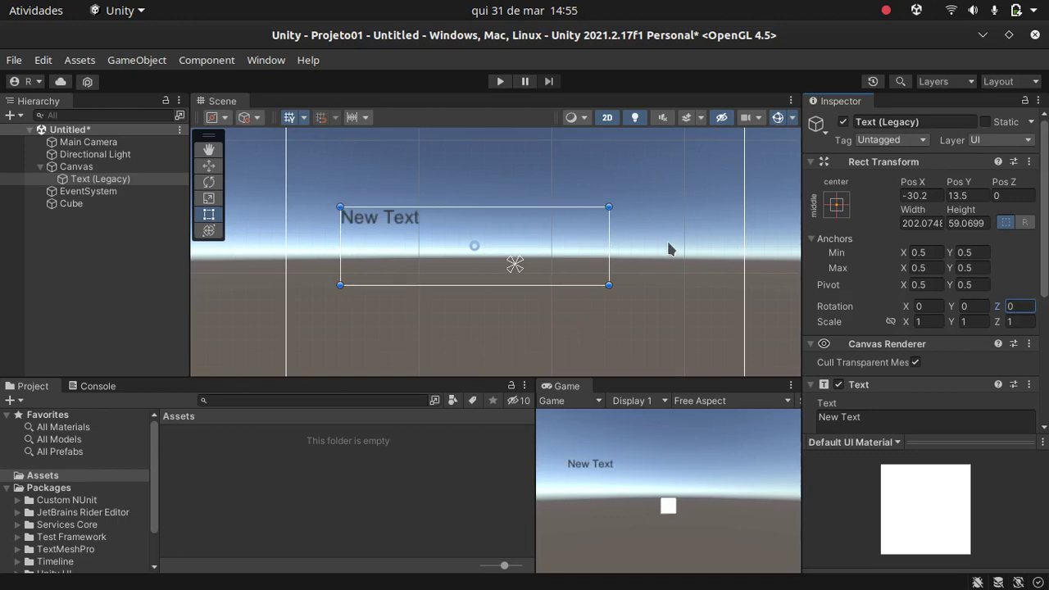
# Step: Drag the New Text to the canvas's upper-left, Pos X -125.4, Pos Y 67.8, resizing the Game panel
pyautogui.moveTo(449, 245); pyautogui.dragTo(494, 262)
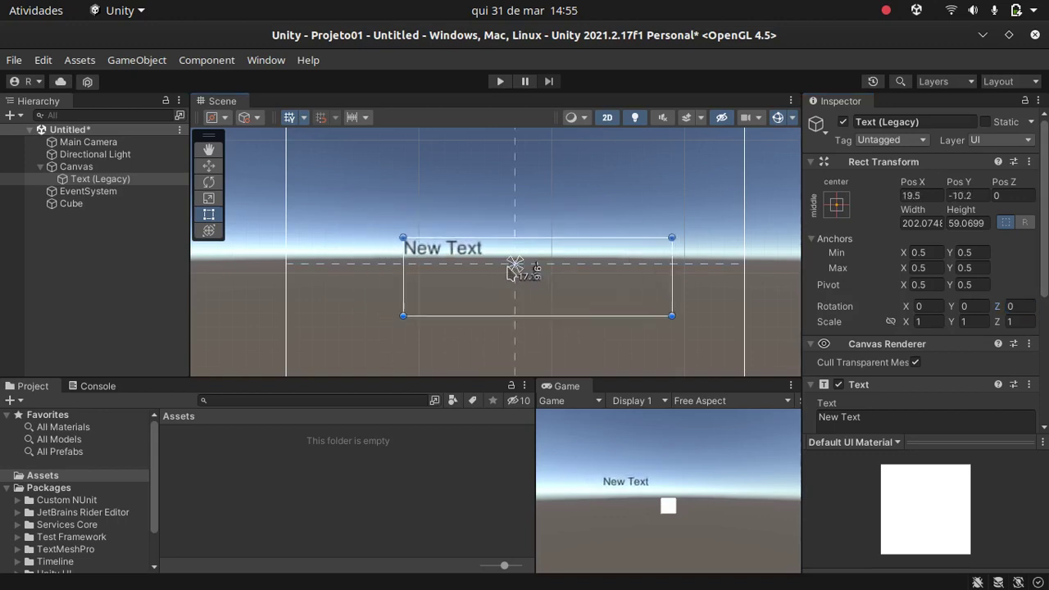
pyautogui.scroll(-1, 551, 293)
pyautogui.scroll(-1, 549, 294)
pyautogui.scroll(-1, 549, 293)
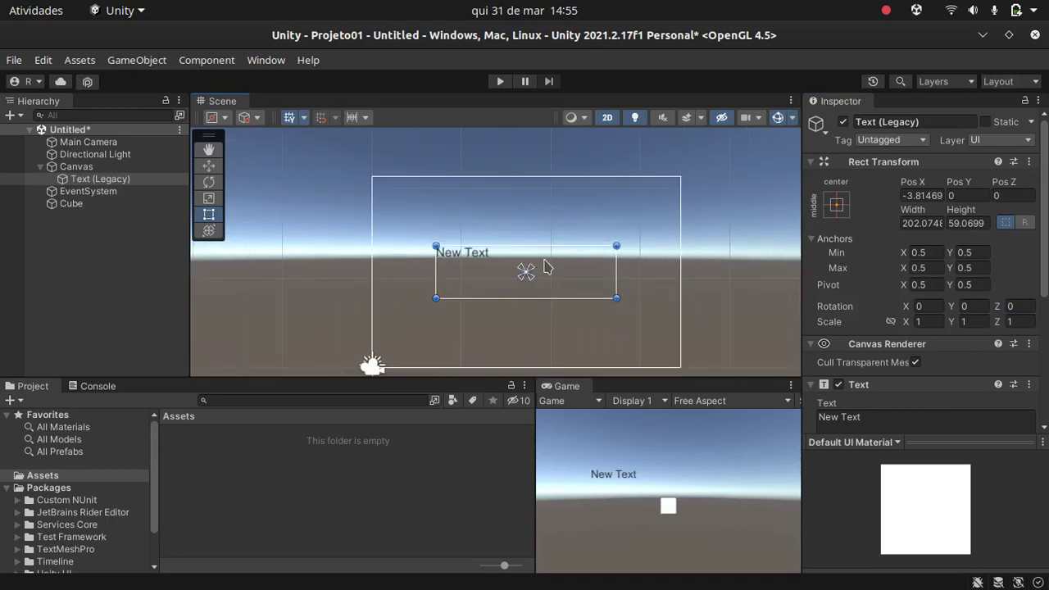
pyautogui.click(836, 205)
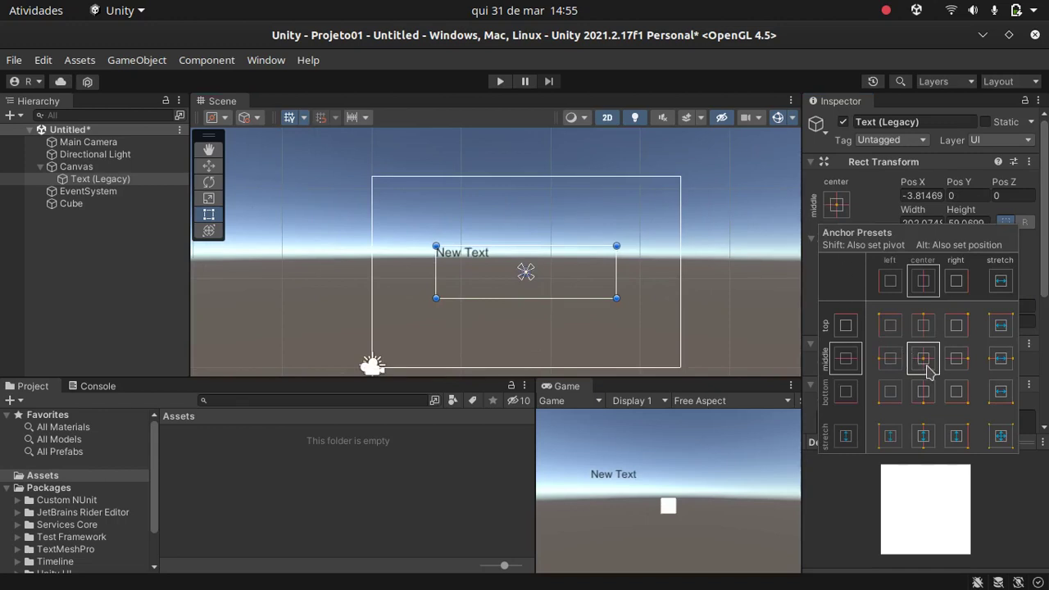
pyautogui.moveTo(480, 251); pyautogui.dragTo(420, 256)
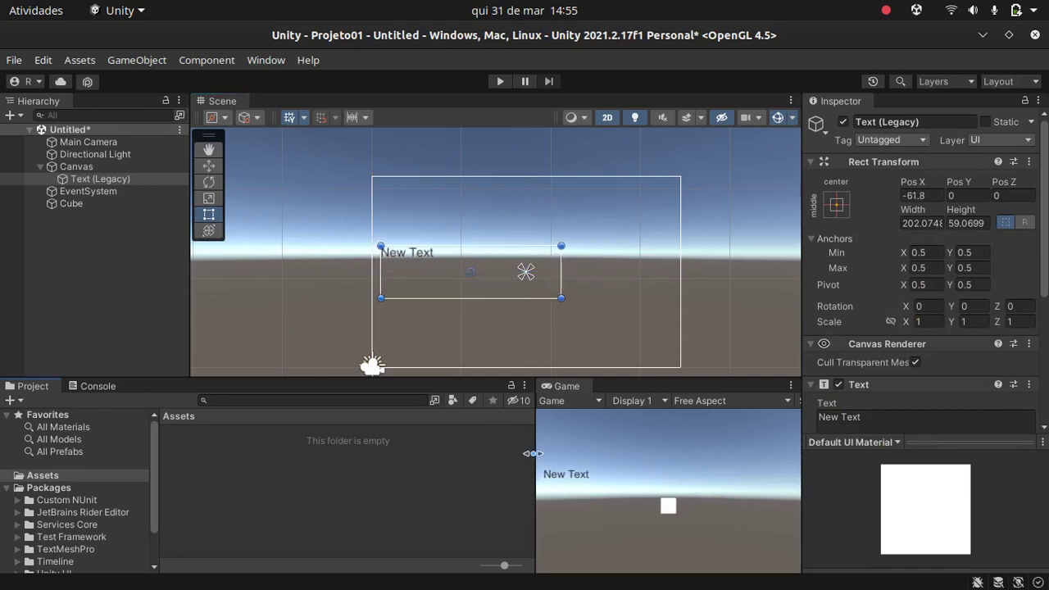
pyautogui.moveTo(533, 453); pyautogui.dragTo(365, 449)
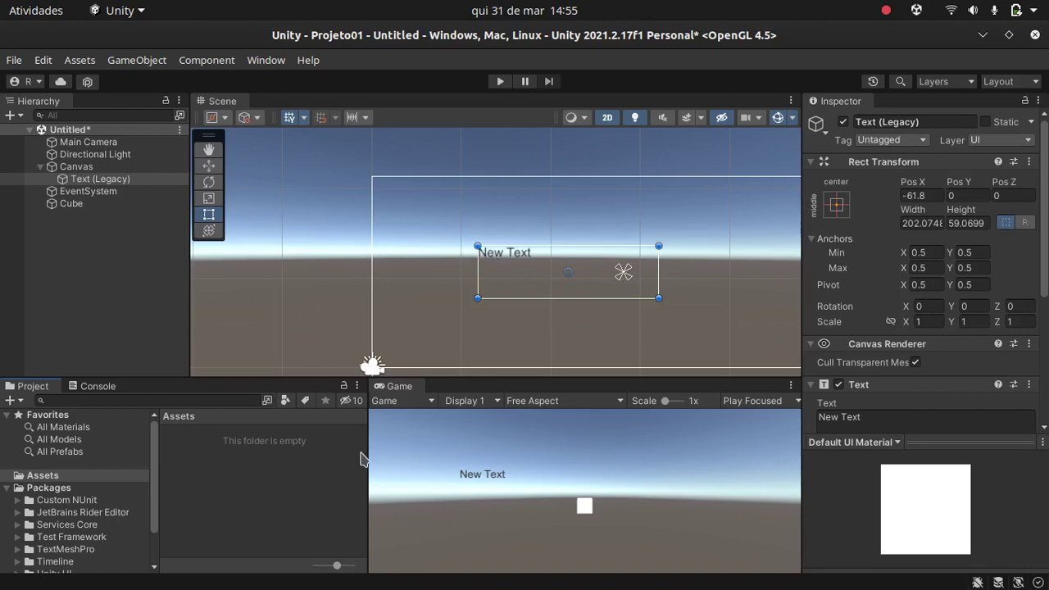
pyautogui.moveTo(368, 455)
pyautogui.mouseDown()
pyautogui.moveTo(636, 441)
pyautogui.moveTo(431, 438)
pyautogui.moveTo(441, 439)
pyautogui.mouseUp()
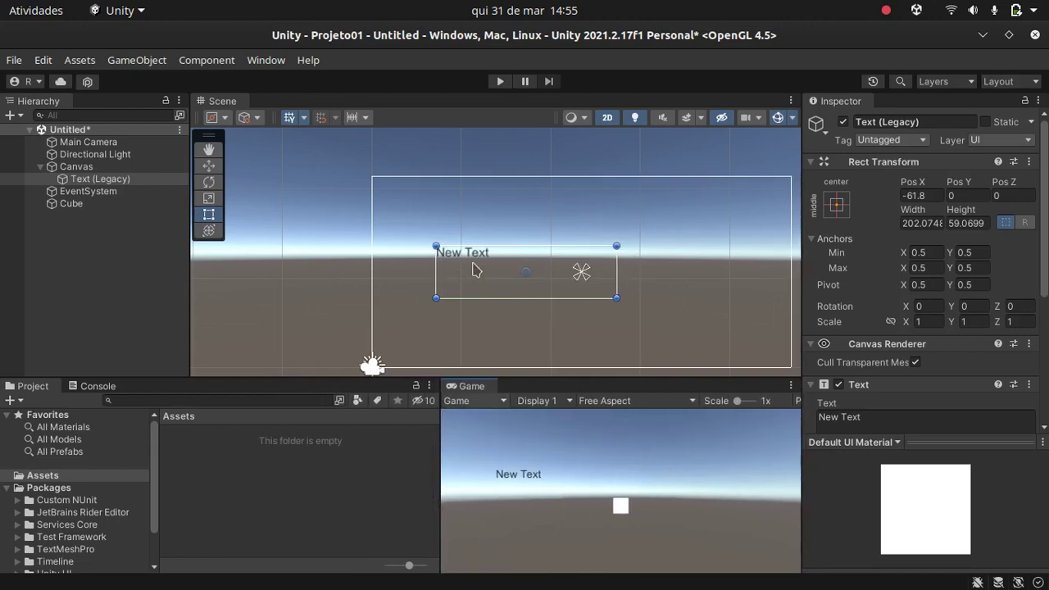
pyautogui.moveTo(470, 260); pyautogui.dragTo(410, 199)
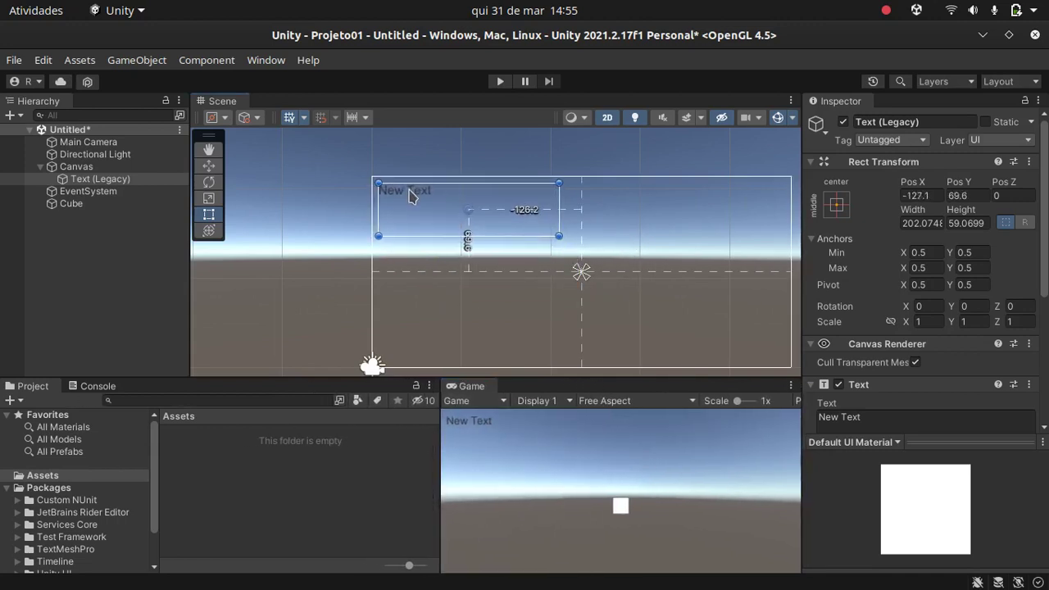
# Step: Apply the top-left anchor preset to the New Text, then resize the Game panel and reselect it
pyautogui.click(840, 205)
pyautogui.click(891, 326)
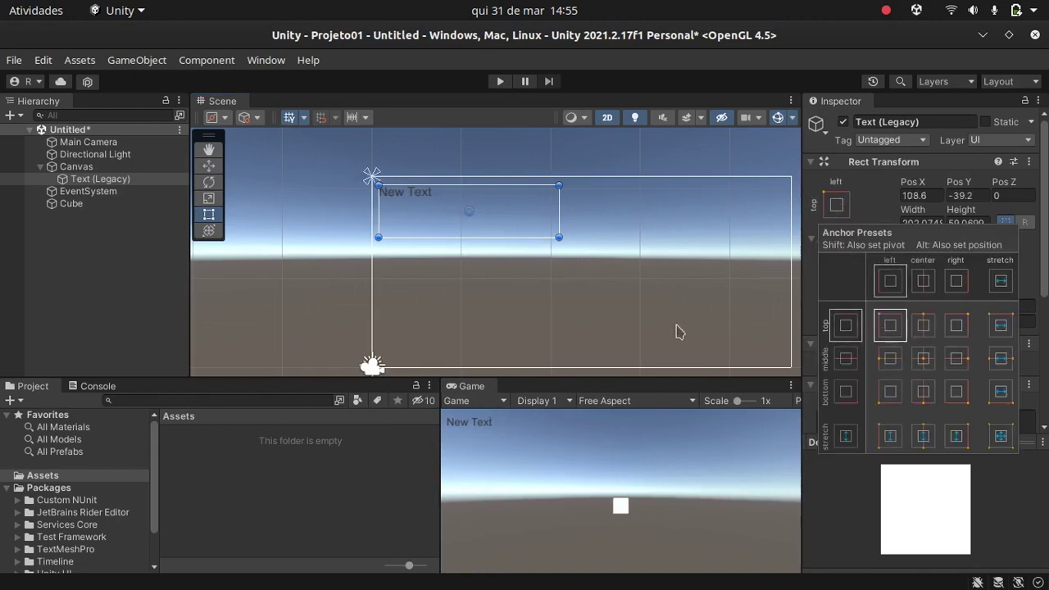
pyautogui.moveTo(444, 469)
pyautogui.mouseDown()
pyautogui.moveTo(496, 451)
pyautogui.moveTo(304, 458)
pyautogui.mouseUp()
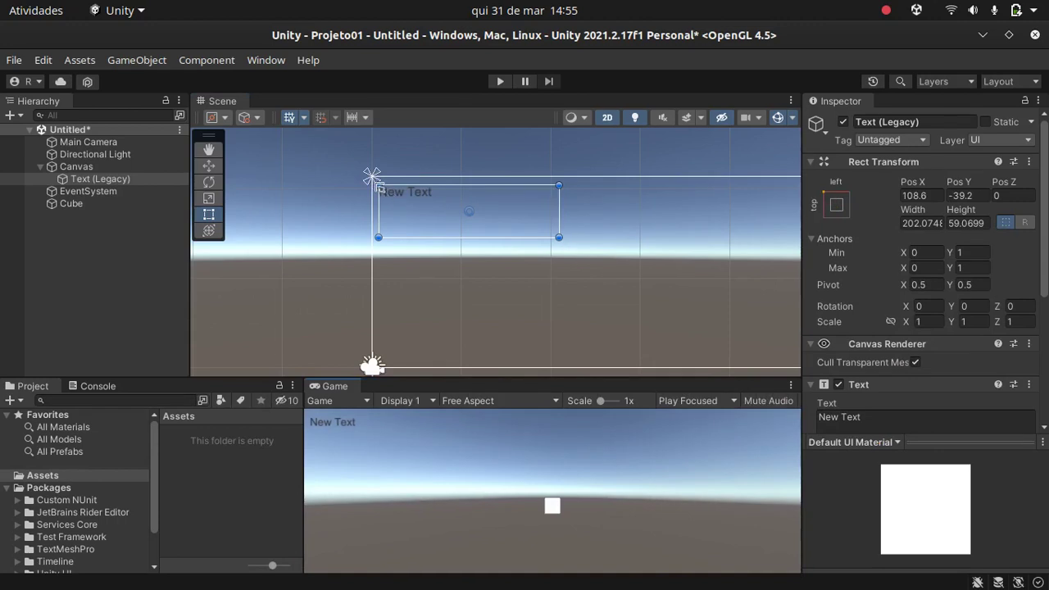
pyautogui.moveTo(305, 471)
pyautogui.mouseDown()
pyautogui.moveTo(303, 436)
pyautogui.moveTo(500, 417)
pyautogui.mouseUp()
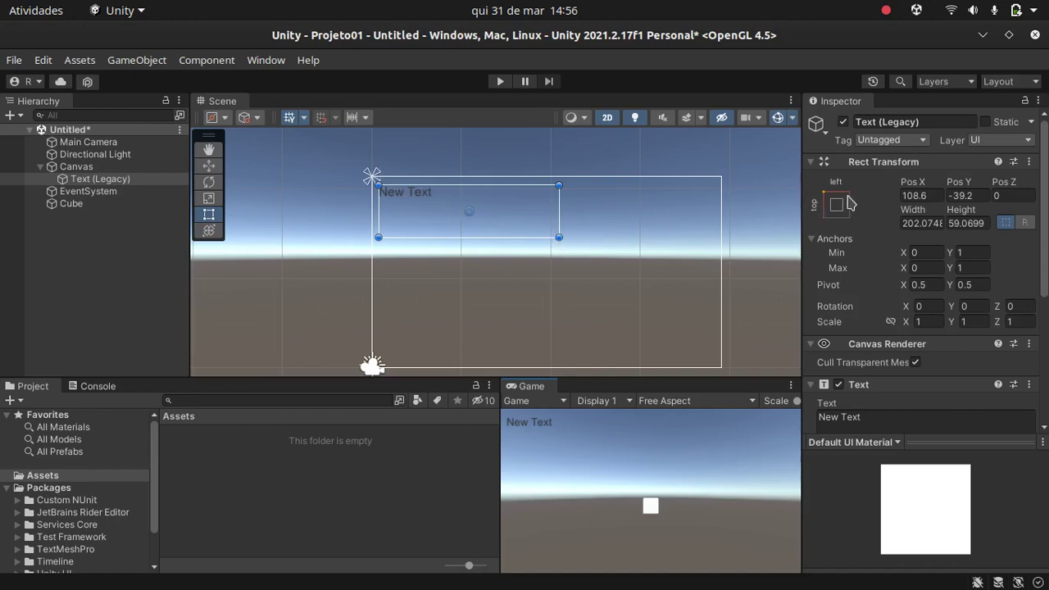
pyautogui.click(92, 179)
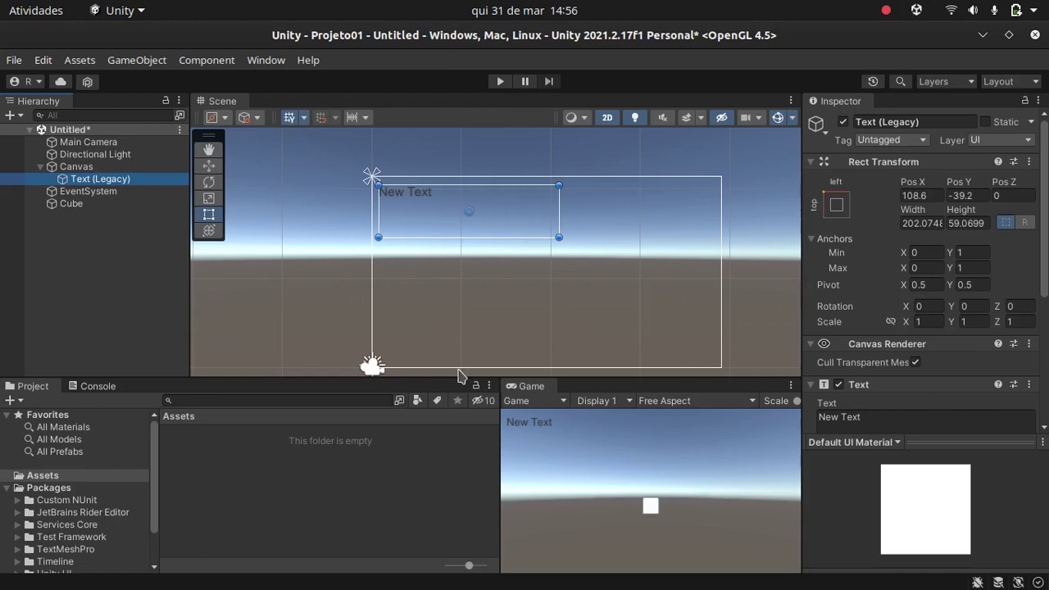
# Step: Set the Game view's aspect to 16:9 Aspect
pyautogui.click(613, 408)
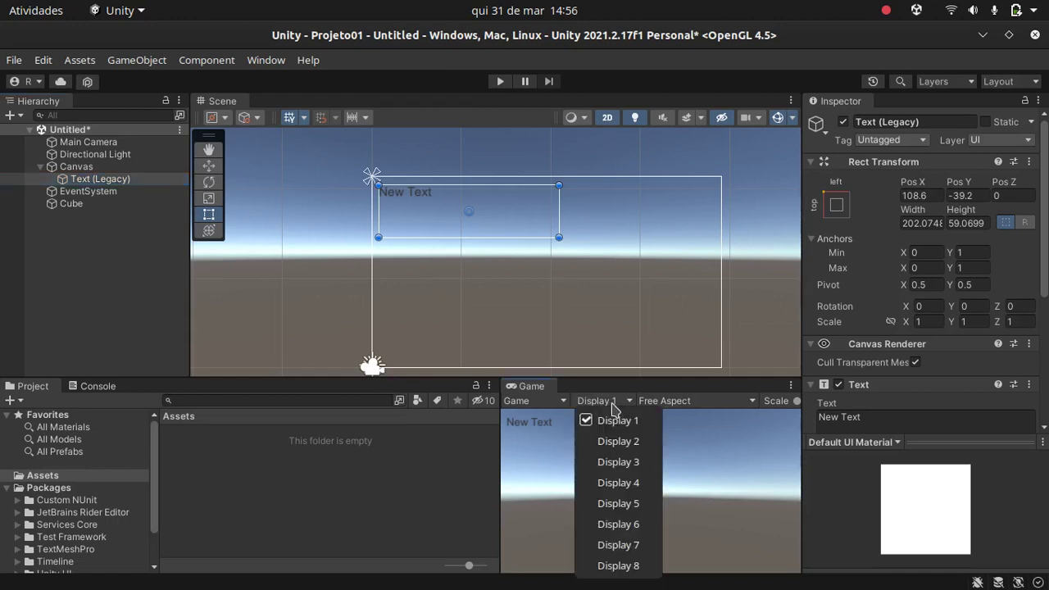
pyautogui.click(613, 406)
pyautogui.click(654, 402)
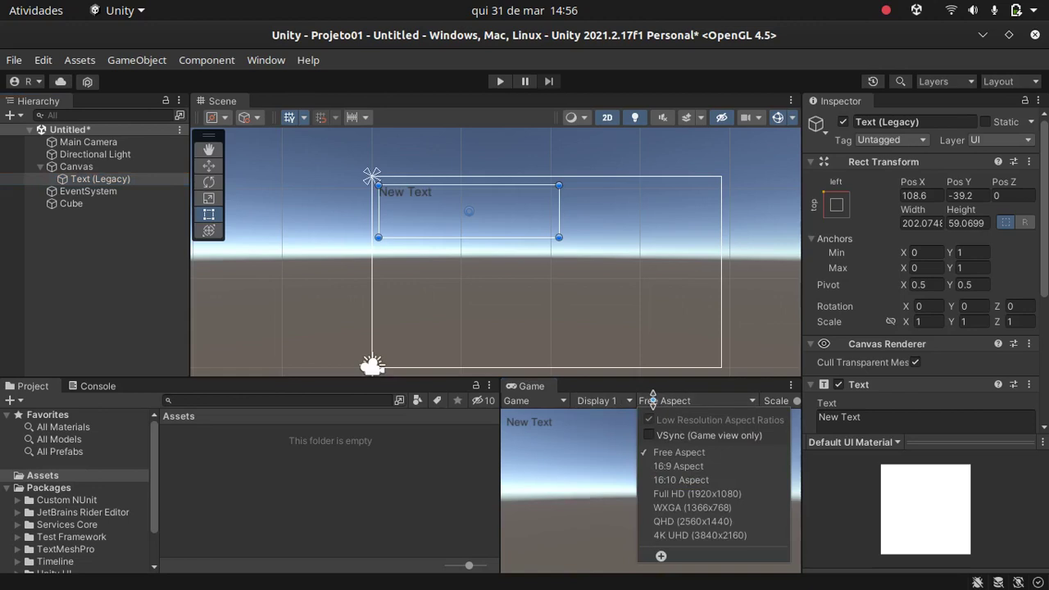
pyautogui.click(668, 466)
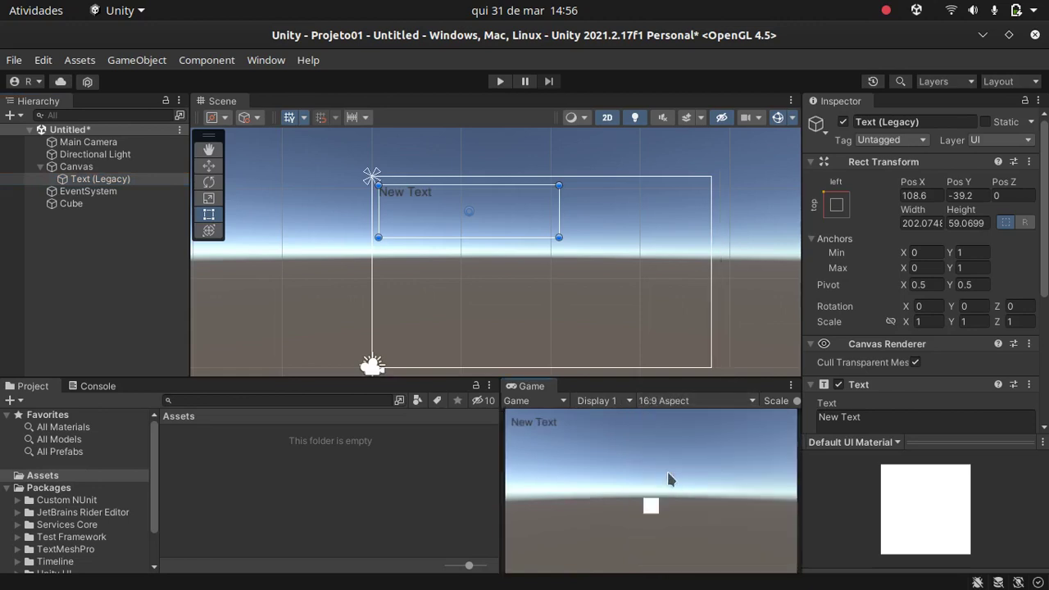
pyautogui.click(664, 407)
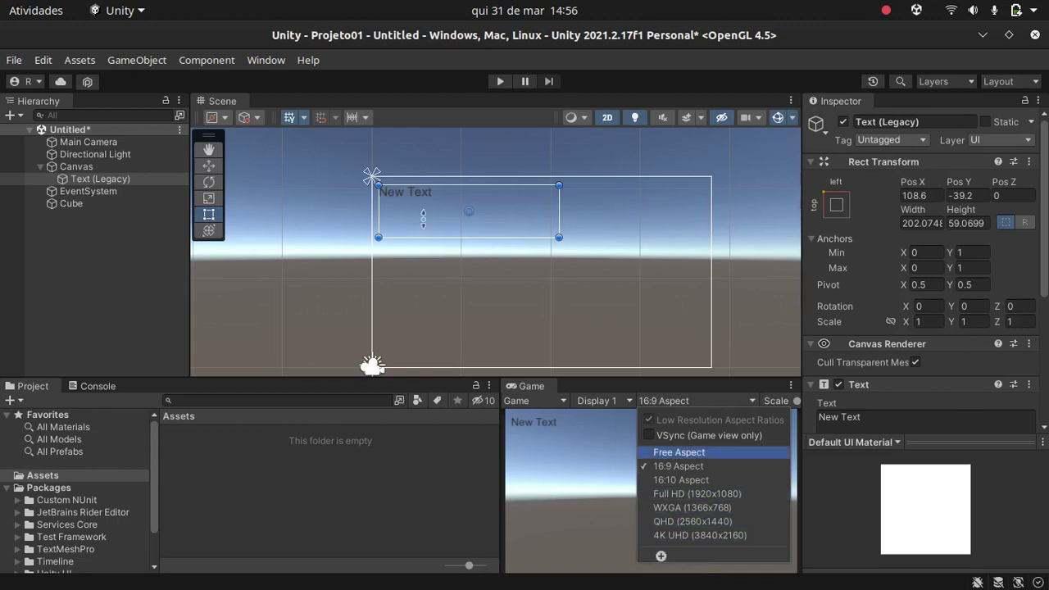
pyautogui.click(418, 196)
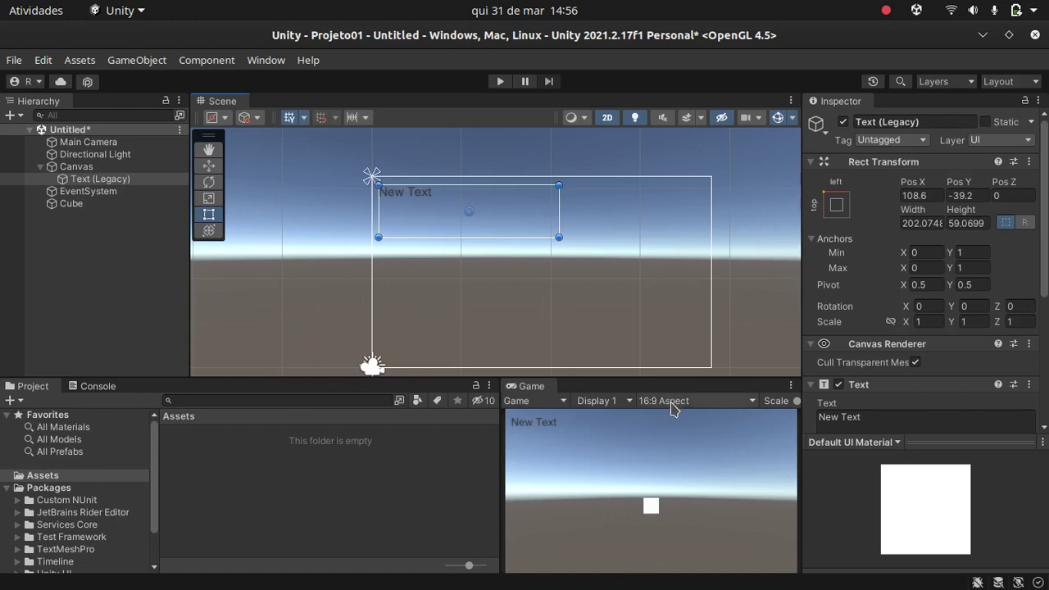
# Step: Switch the Game view to Full HD (1920x1080) and frame Text (Legacy) in the Scene view
pyautogui.click(670, 404)
pyautogui.click(697, 495)
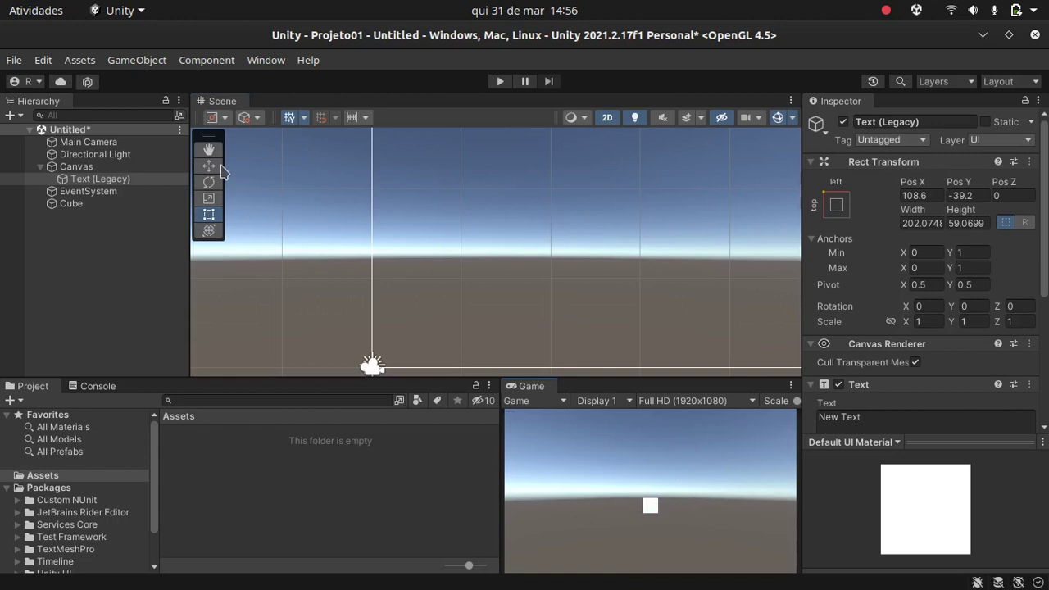
pyautogui.doubleClick(99, 179)
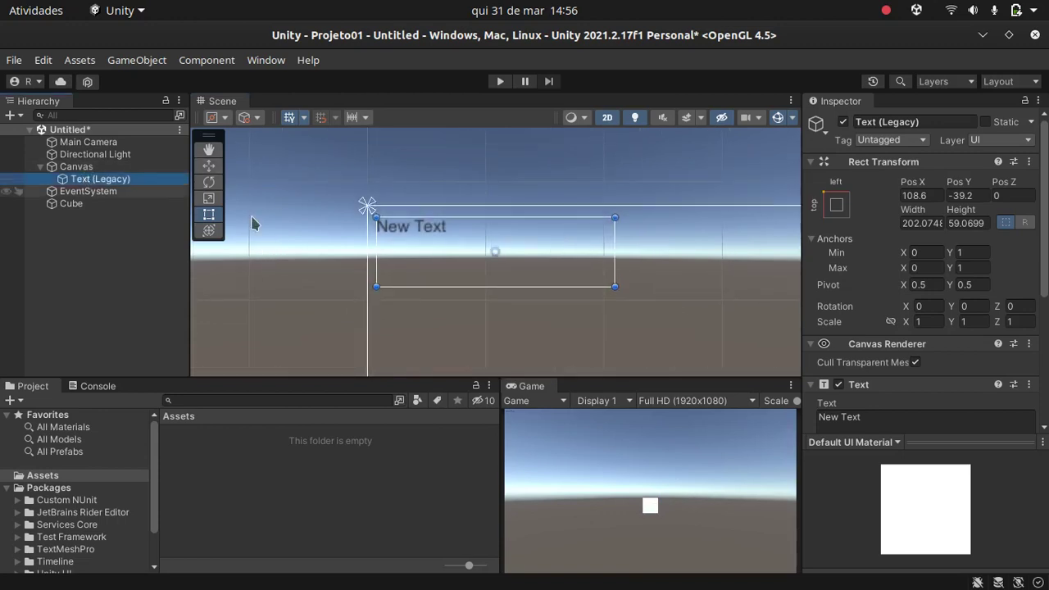
pyautogui.scroll(-3, 525, 328)
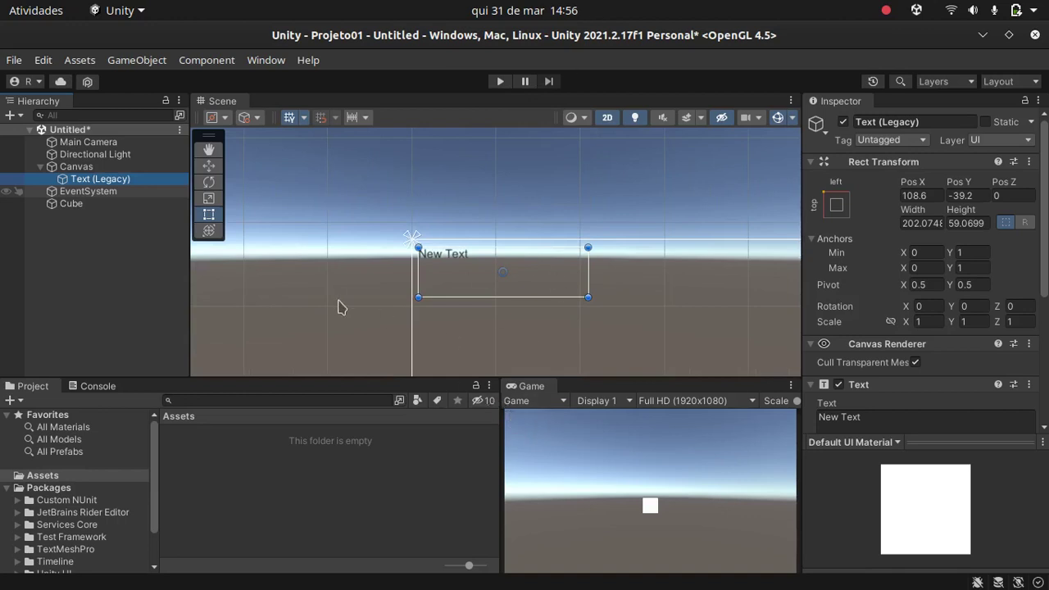
# Step: Pan the Scene to the canvas top and raise the Text font size from 14 to 48
pyautogui.click(209, 149)
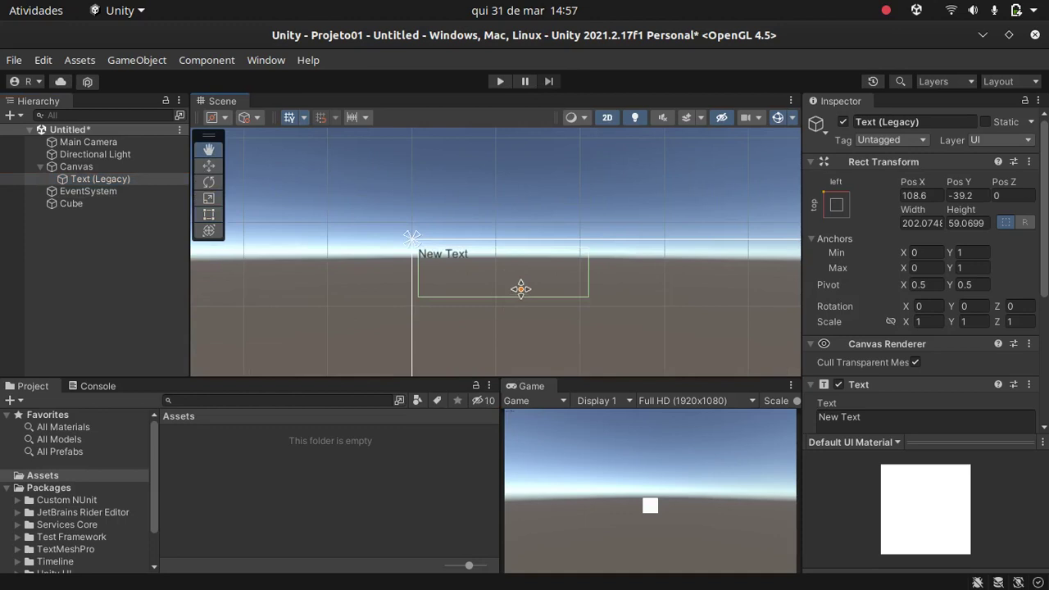
pyautogui.moveTo(644, 321); pyautogui.dragTo(496, 222)
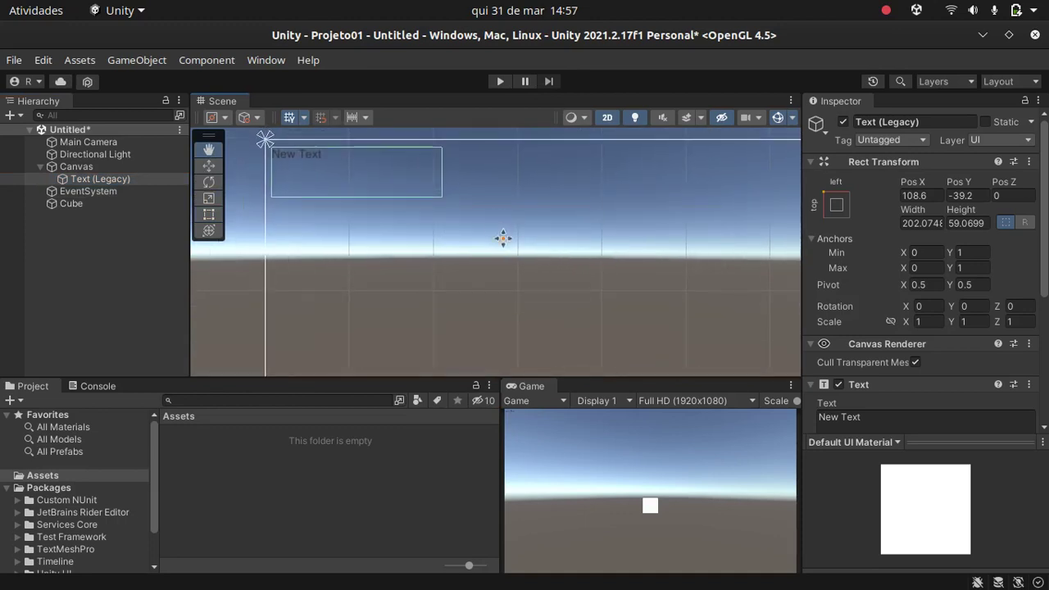
pyautogui.scroll(-1, 384, 247)
pyautogui.scroll(-2, 385, 247)
pyautogui.scroll(-1, 385, 247)
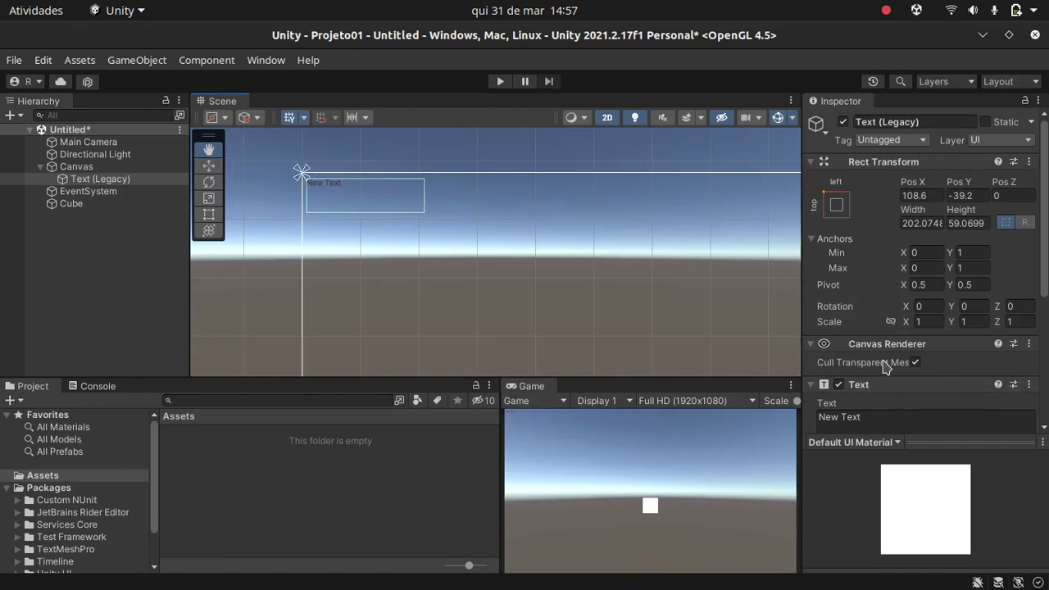
pyautogui.scroll(-3, 894, 360)
pyautogui.scroll(-1, 883, 357)
pyautogui.moveTo(848, 345); pyautogui.dragTo(881, 345)
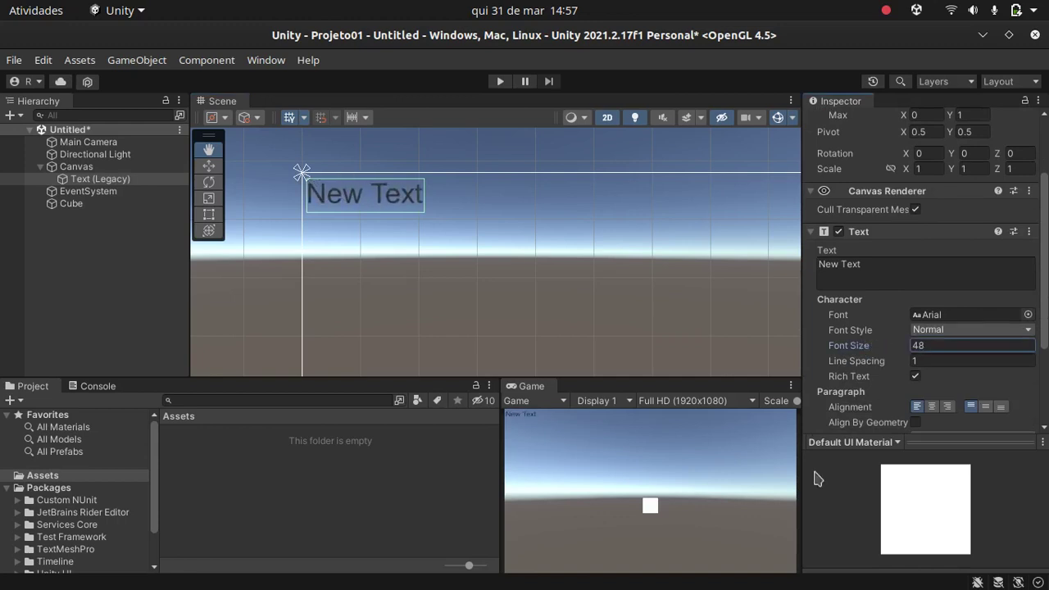
pyautogui.click(691, 400)
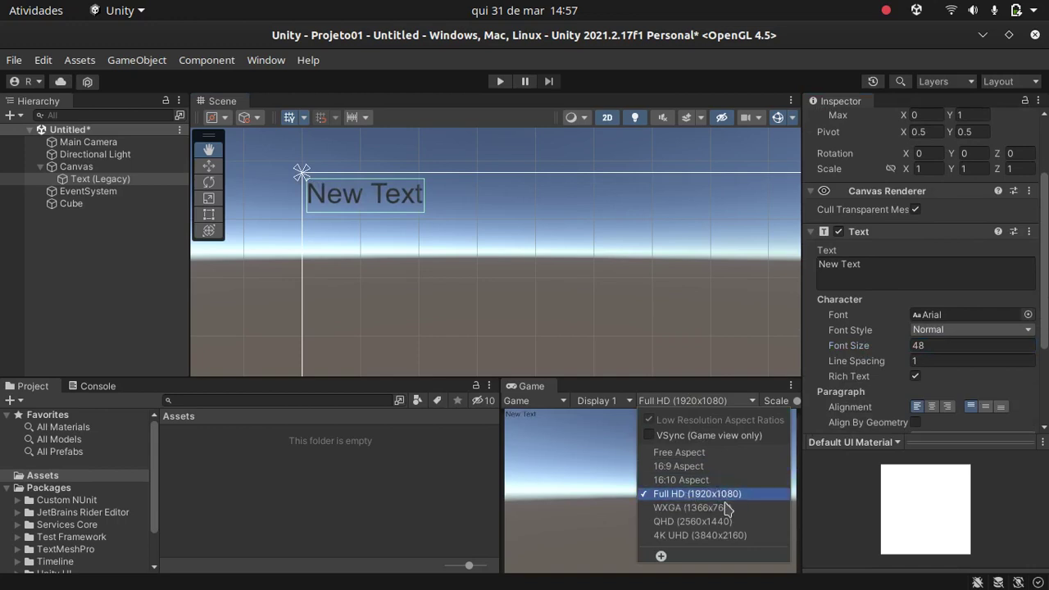
# Step: Preview the Game view at QHD and 4K UHD, then set it back to 16:9 Aspect
pyautogui.click(672, 525)
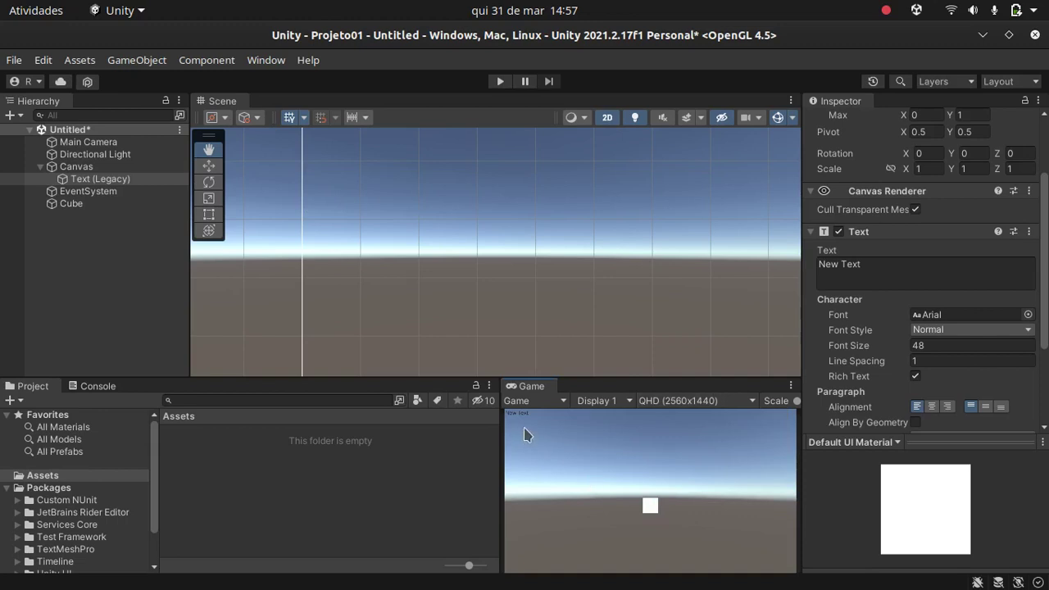
pyautogui.click(206, 150)
pyautogui.moveTo(276, 177); pyautogui.dragTo(262, 363)
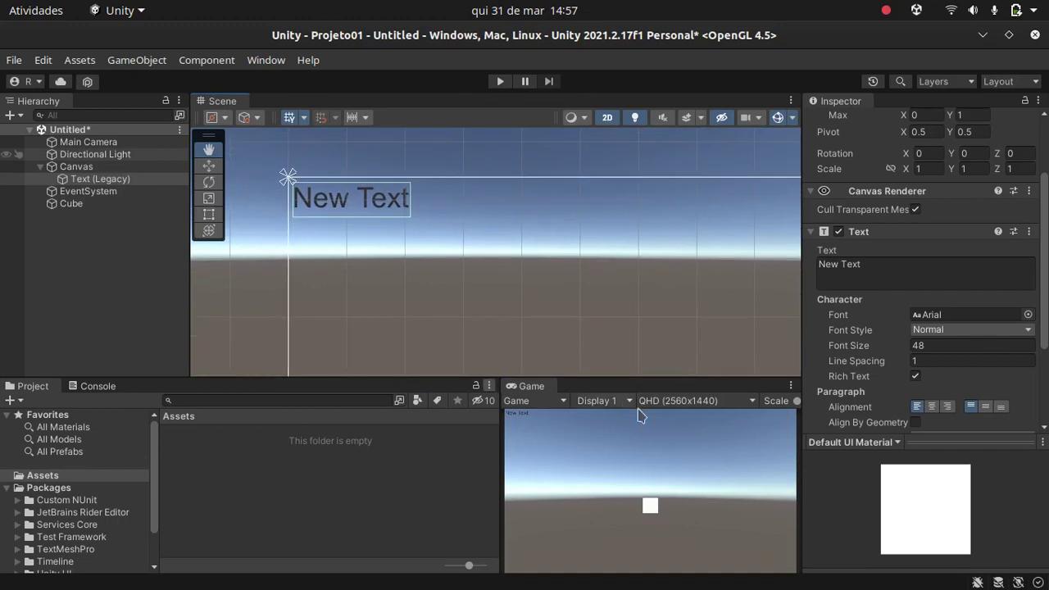
pyautogui.click(679, 408)
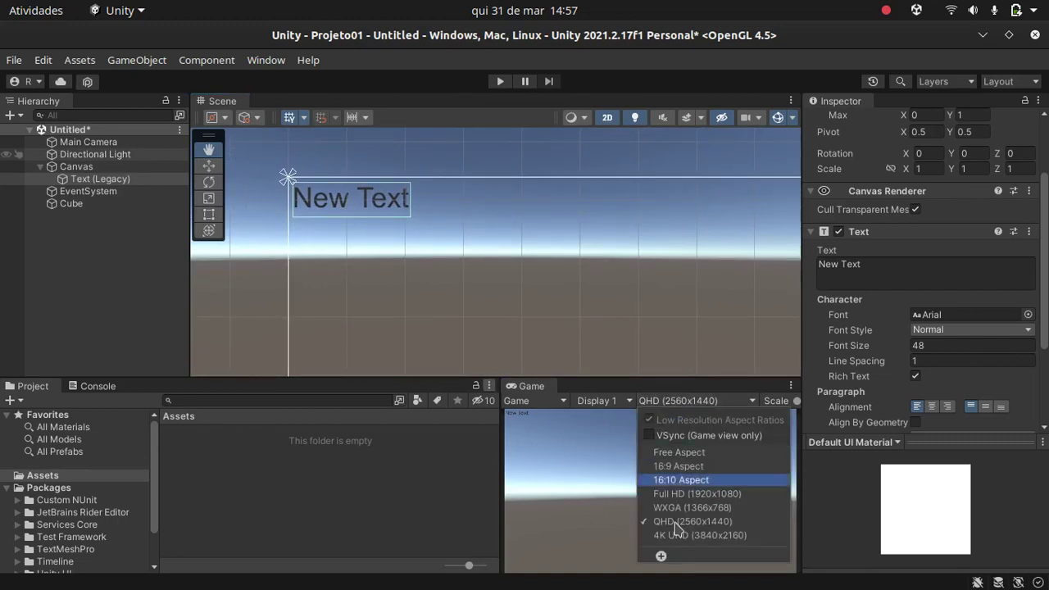
pyautogui.click(705, 537)
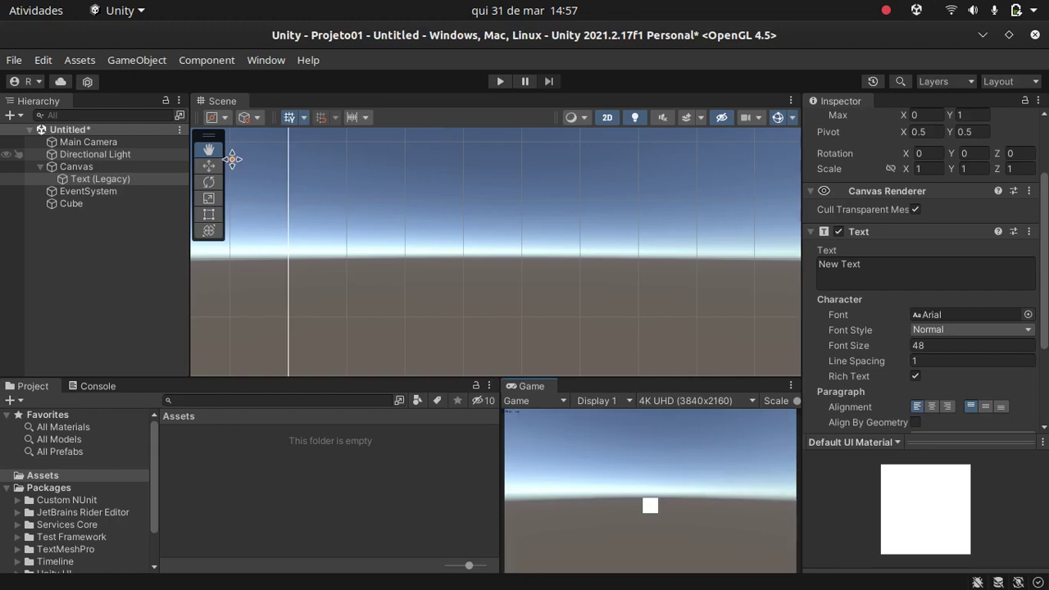
pyautogui.moveTo(265, 319)
pyautogui.mouseDown()
pyautogui.moveTo(263, 311)
pyautogui.moveTo(315, 315)
pyautogui.mouseUp()
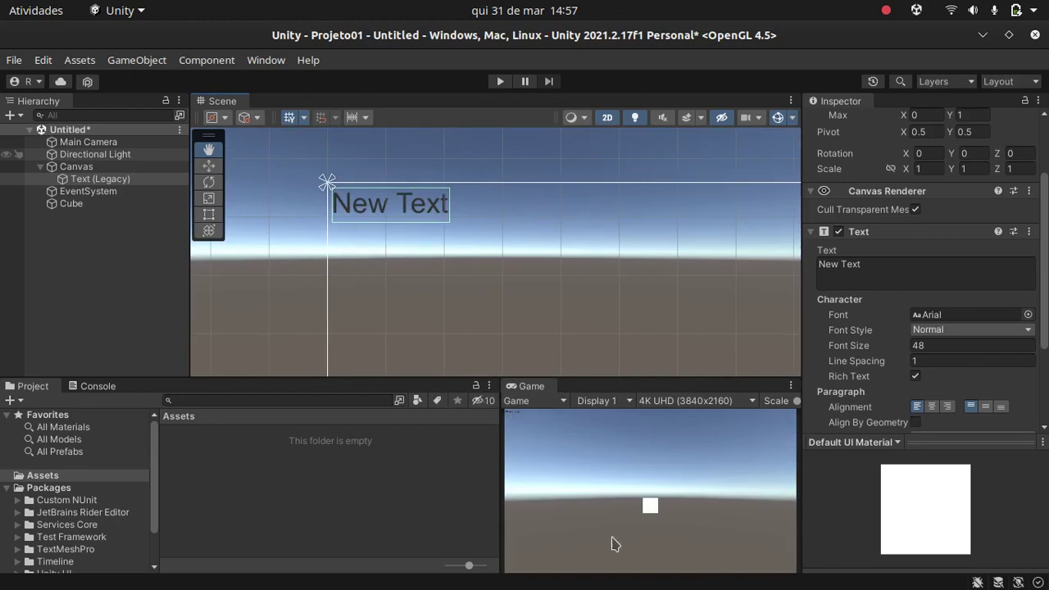
pyautogui.click(681, 401)
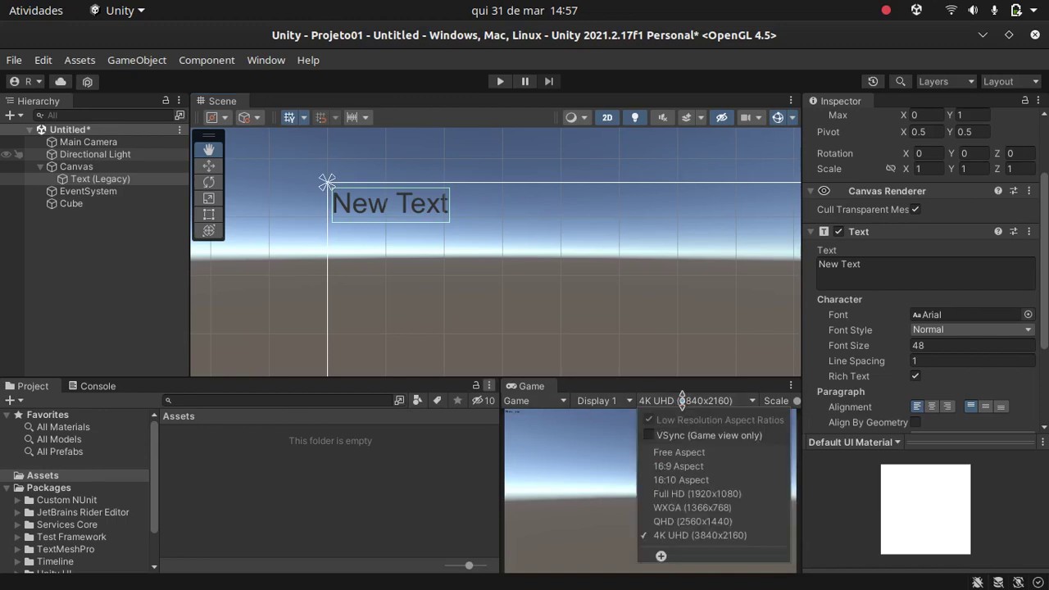
pyautogui.click(708, 465)
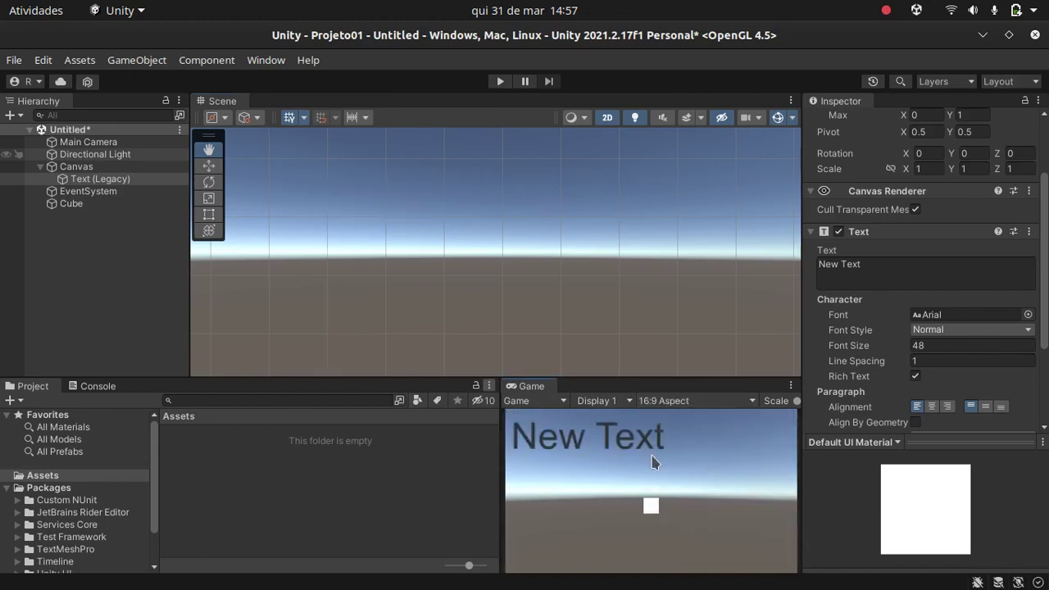
# Step: Lower the New Text font size from 48 to 21 and select the Canvas
pyautogui.click(877, 347)
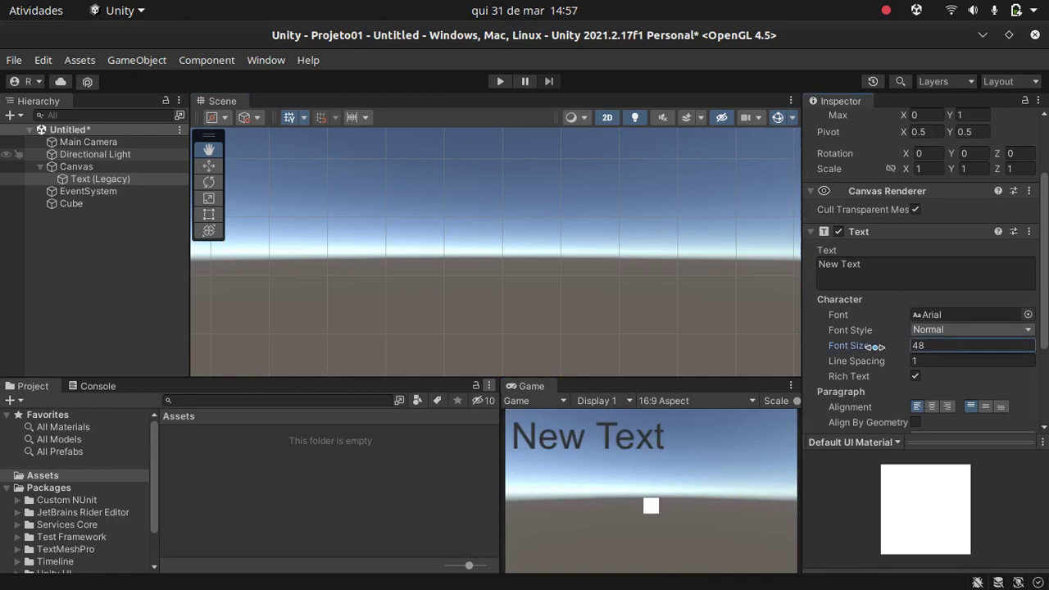
pyautogui.moveTo(875, 347); pyautogui.dragTo(849, 346)
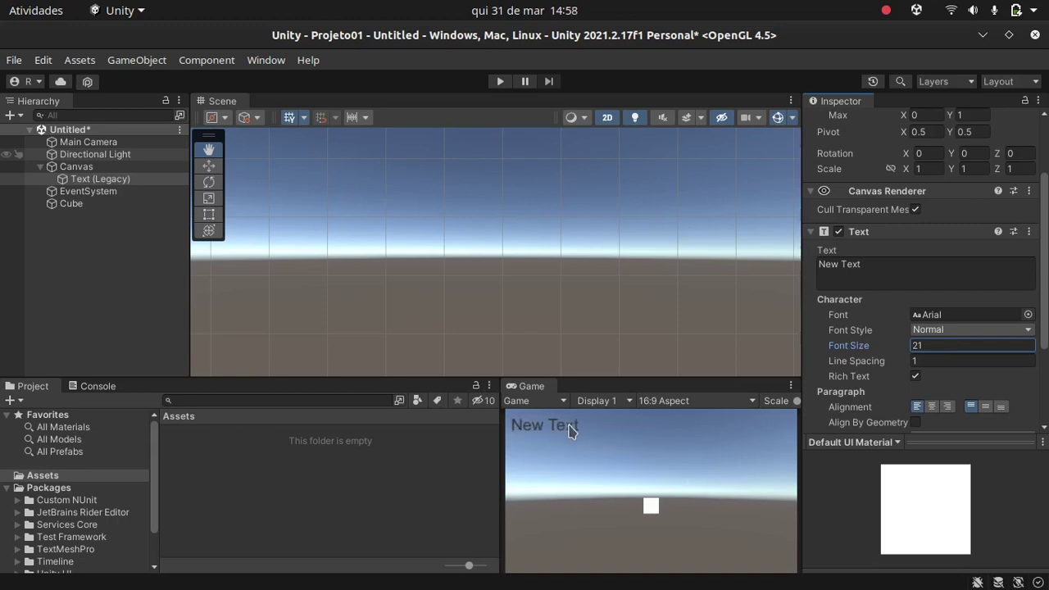
pyautogui.click(82, 168)
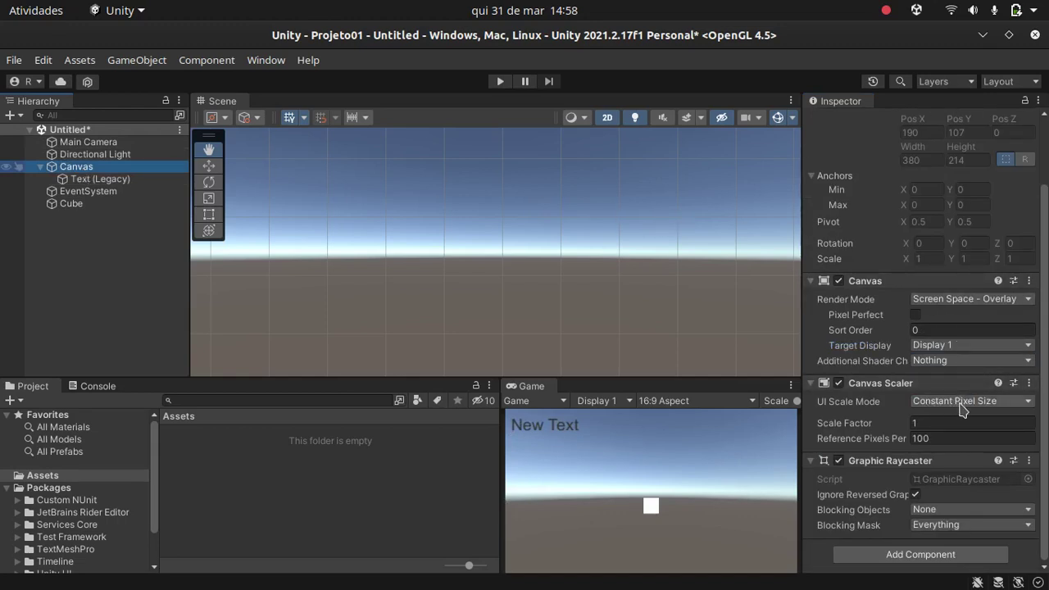
# Step: Set Canvas Scaler to Scale With Screen Size with an 800 × 600 reference resolution
pyautogui.click(962, 406)
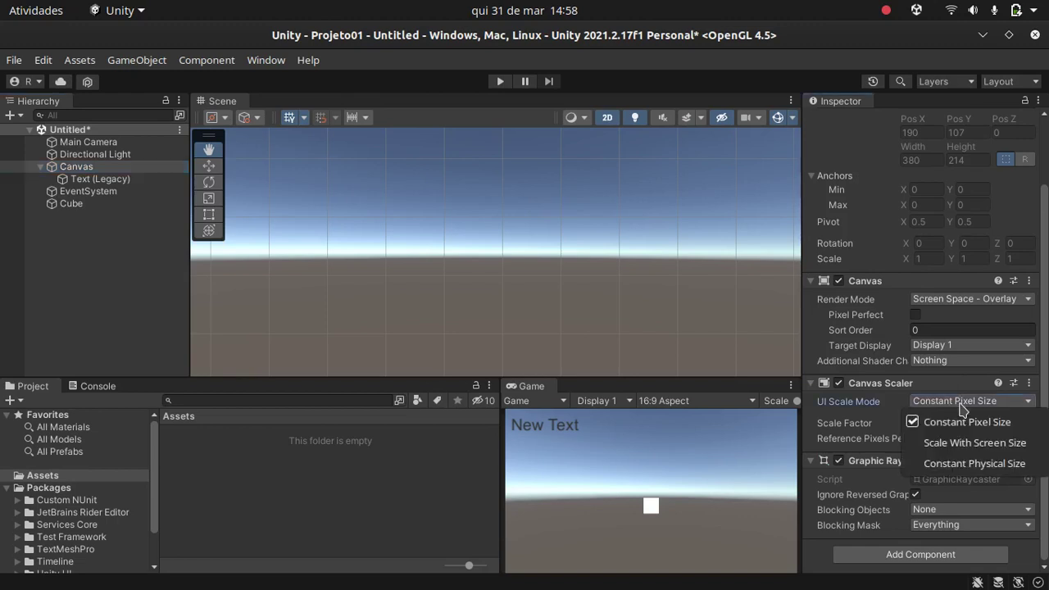
pyautogui.click(952, 447)
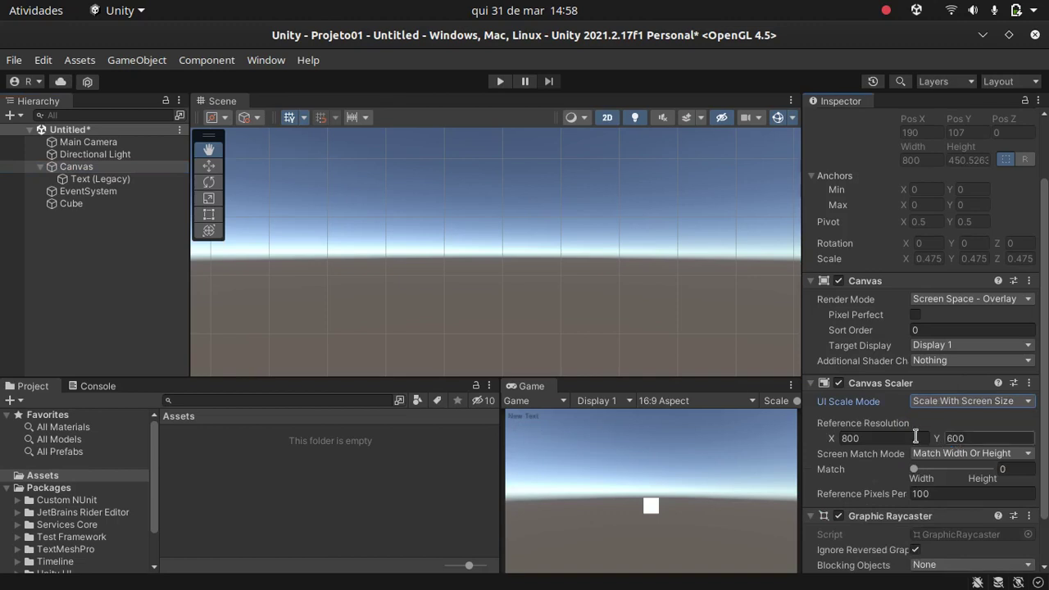
pyautogui.click(869, 438)
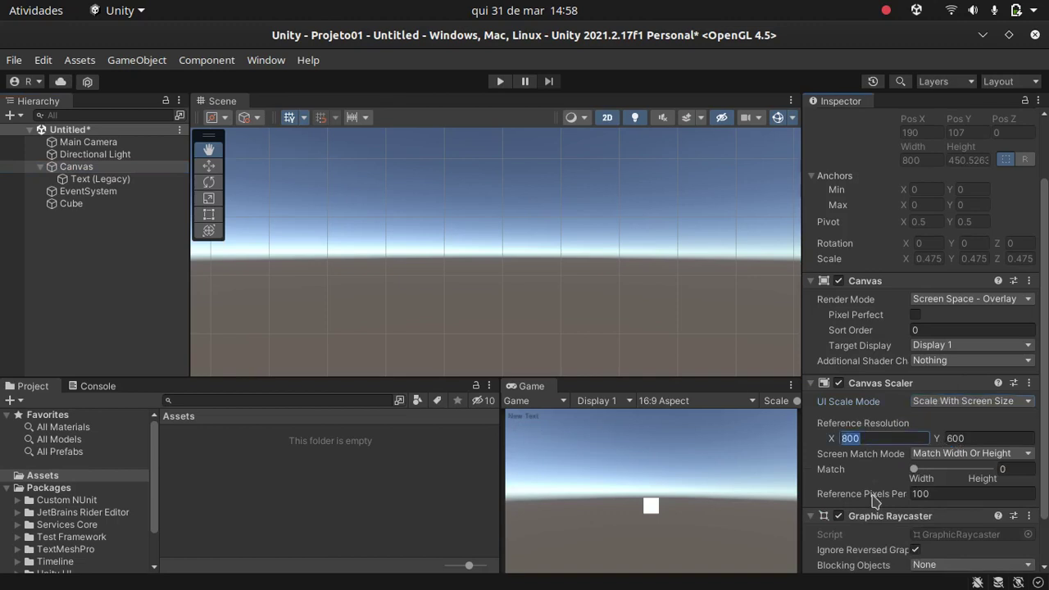
pyautogui.click(988, 438)
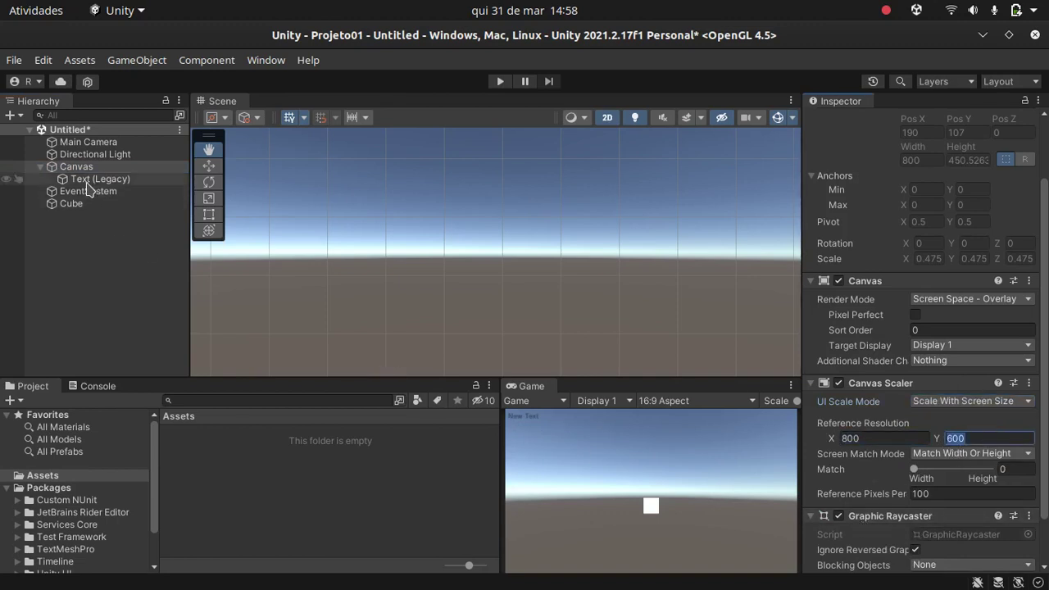
# Step: Double-check the 800 × 600 reference resolution width and height, then select the text object
pyautogui.click(890, 438)
pyautogui.click(951, 437)
pyautogui.click(876, 438)
pyautogui.click(983, 439)
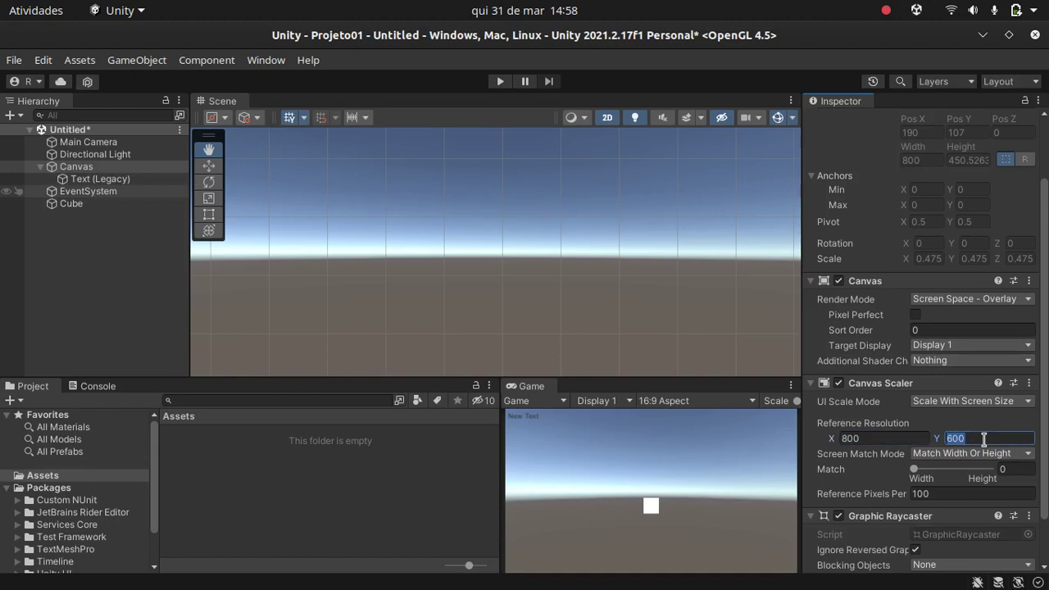
pyautogui.click(881, 438)
pyautogui.click(973, 439)
pyautogui.click(914, 437)
pyautogui.click(978, 438)
pyautogui.click(885, 441)
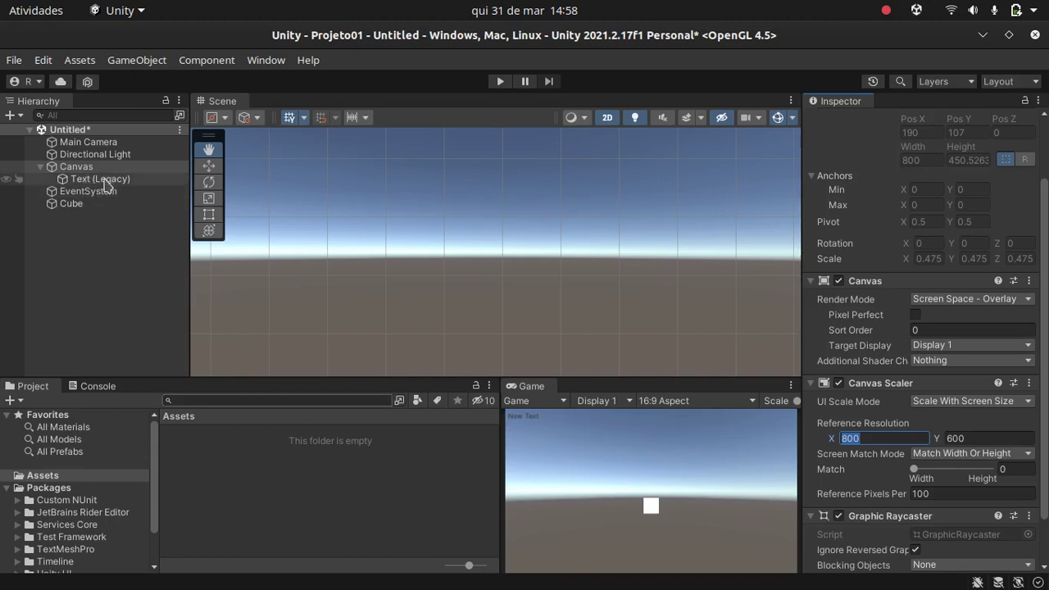
pyautogui.click(105, 182)
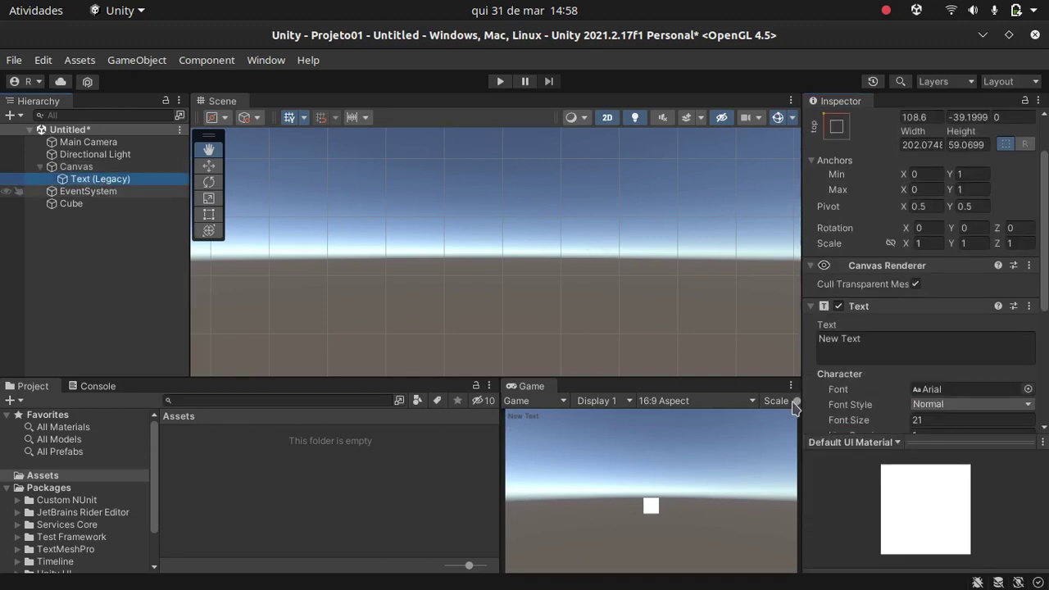
# Step: Raise the New Text font size to 48 and recheck the Canvas 800 × 600 reference resolution
pyautogui.scroll(-2, 855, 369)
pyautogui.moveTo(847, 391); pyautogui.dragTo(872, 389)
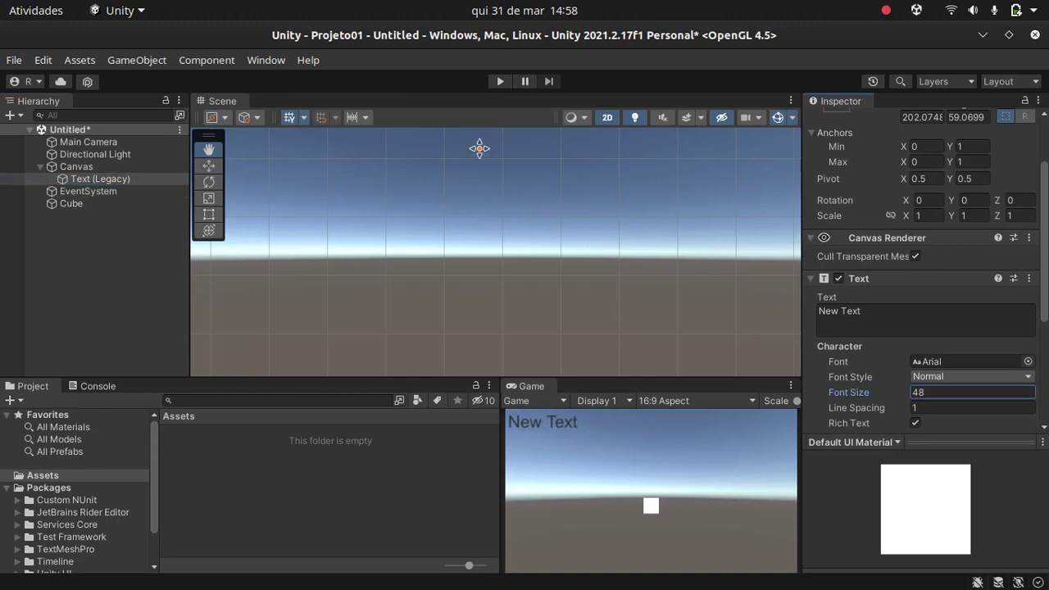
pyautogui.click(62, 167)
pyautogui.click(925, 410)
pyautogui.click(975, 410)
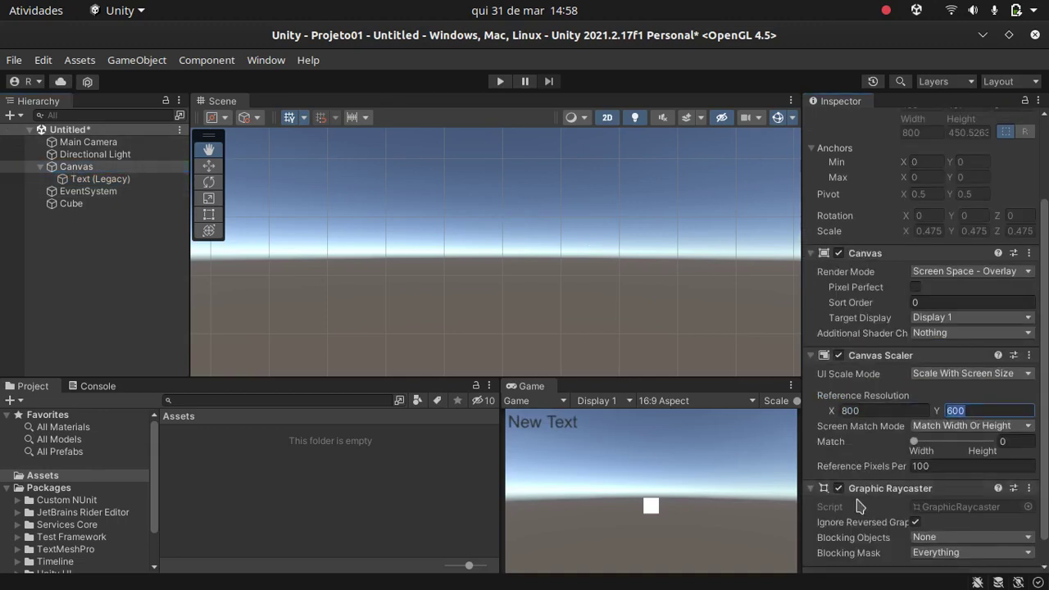
# Step: Preview the Game view at Full HD 1920x1080, QHD 2560x1440 and 4K UHD 3840x2160
pyautogui.click(650, 402)
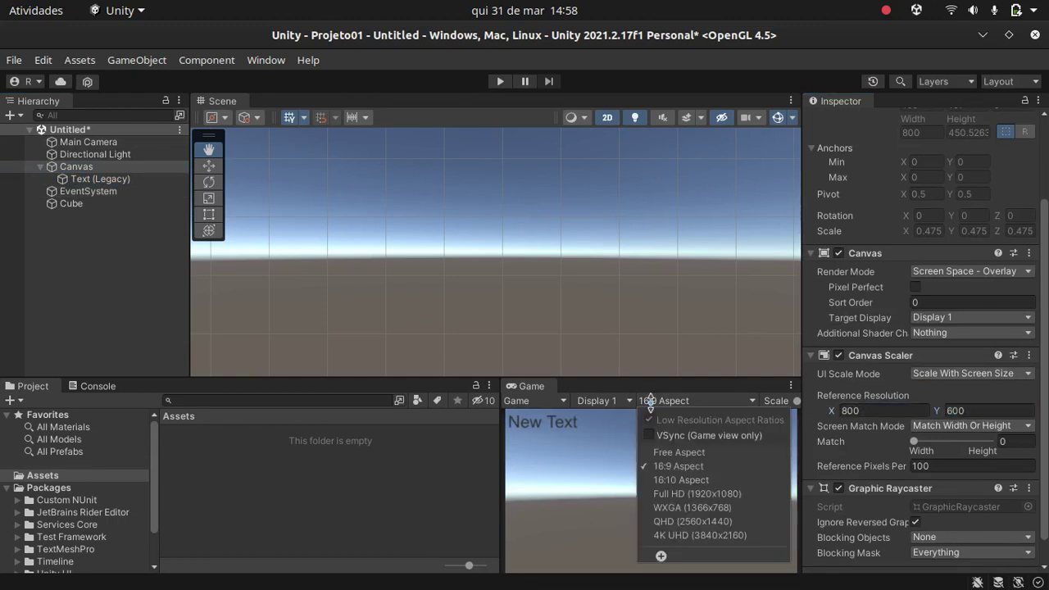
pyautogui.click(710, 496)
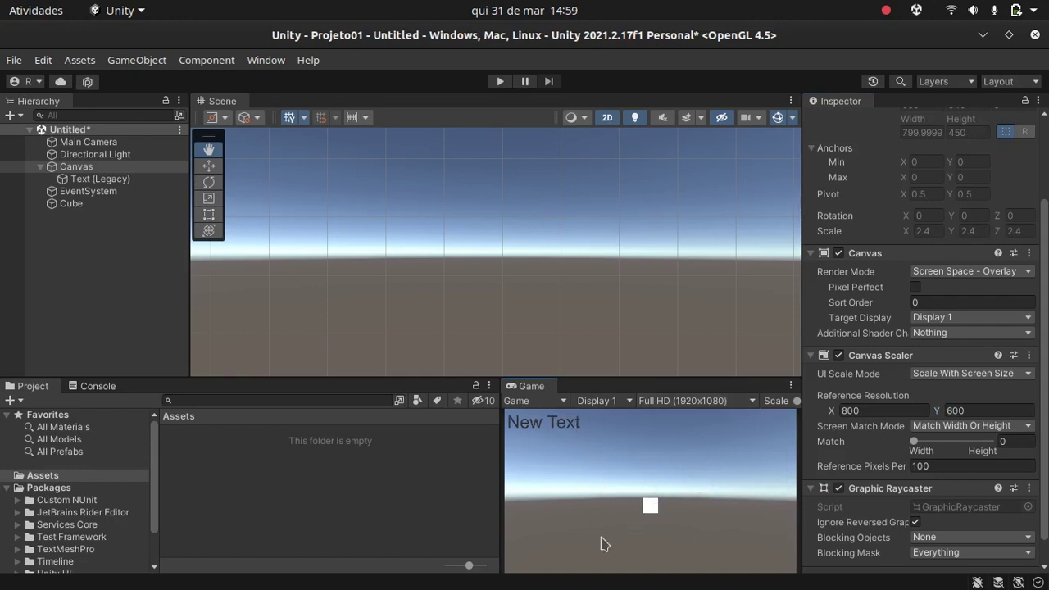
pyautogui.click(688, 401)
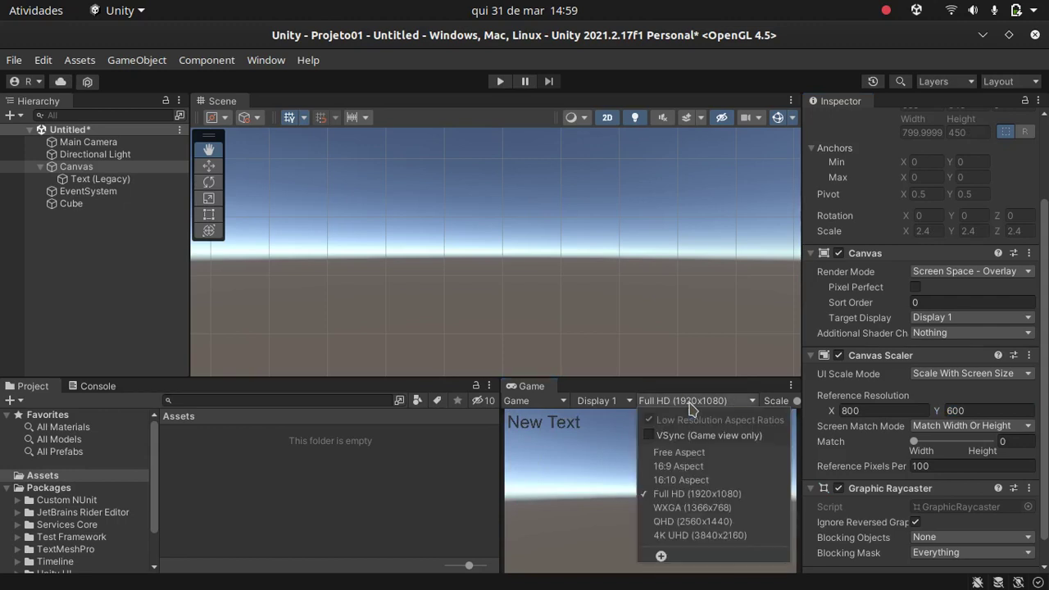
pyautogui.click(672, 520)
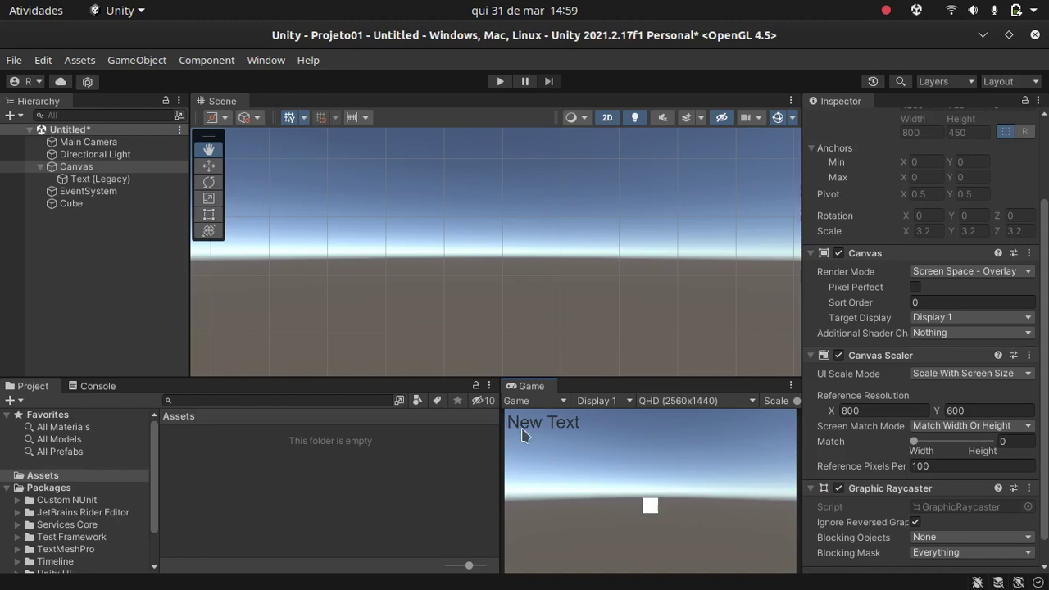
pyautogui.click(685, 405)
pyautogui.click(688, 541)
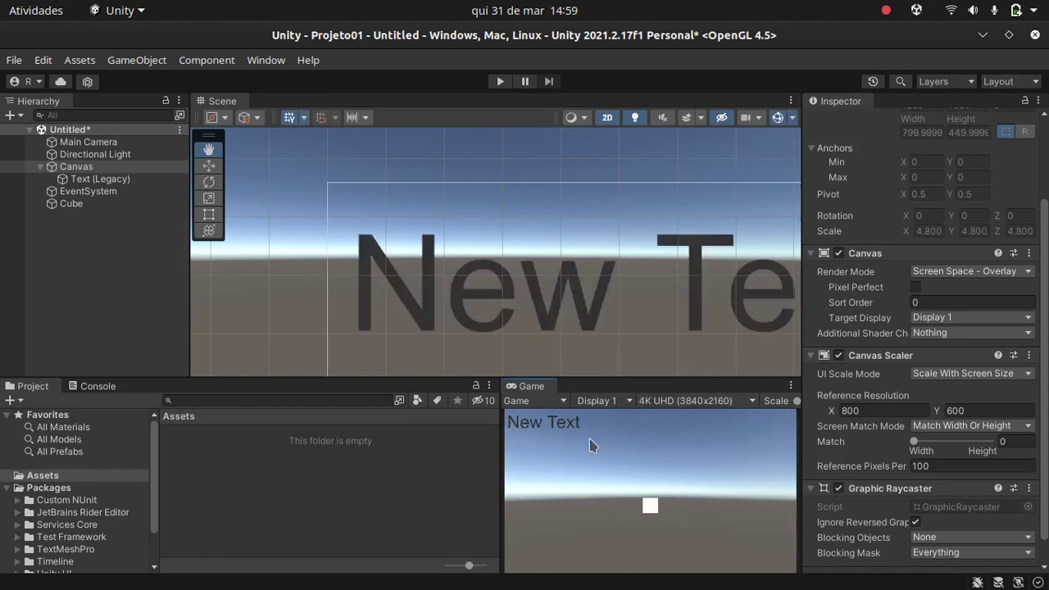
# Step: Zoom out and pan the Scene view to bring New Text into view
pyautogui.scroll(-1, 584, 258)
pyautogui.scroll(-2, 584, 258)
pyautogui.scroll(-2, 584, 258)
pyautogui.scroll(-2, 583, 258)
pyautogui.scroll(-1, 584, 258)
pyautogui.scroll(-1, 583, 258)
pyautogui.scroll(-1, 584, 258)
pyautogui.scroll(-1, 584, 258)
pyautogui.scroll(-1, 584, 258)
pyautogui.scroll(-1, 584, 258)
pyautogui.scroll(-2, 584, 258)
pyautogui.moveTo(674, 316); pyautogui.dragTo(489, 232)
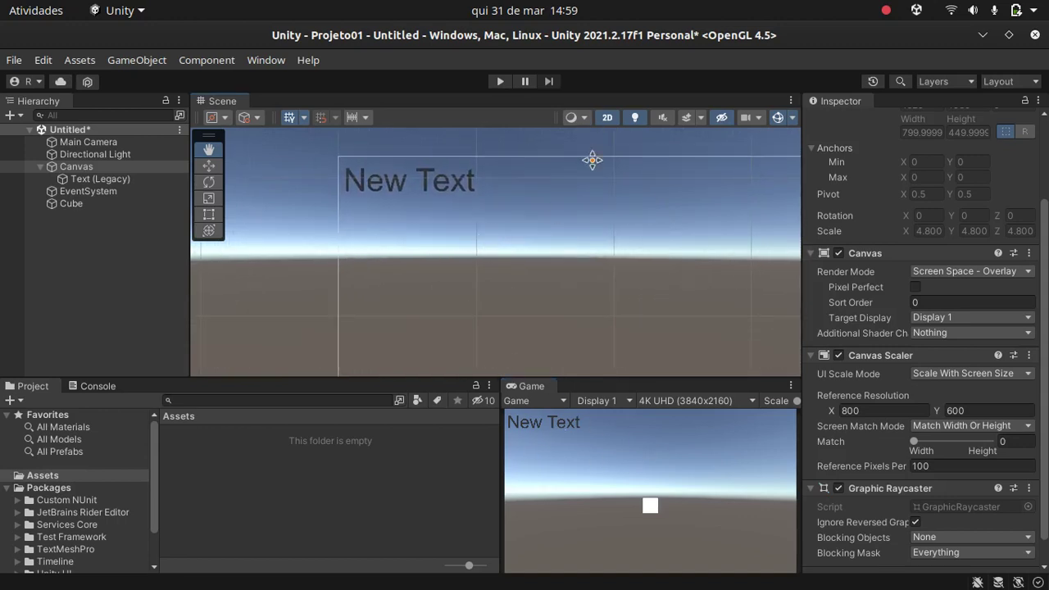
# Step: Switch the Game preview back through QHD and Full HD to Free Aspect
pyautogui.click(693, 401)
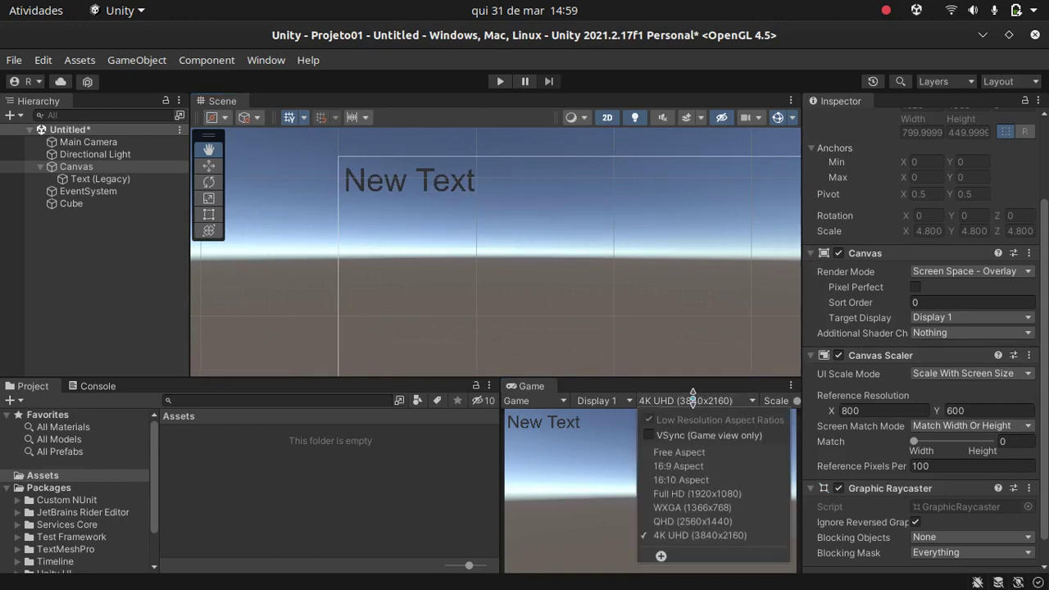
pyautogui.click(708, 522)
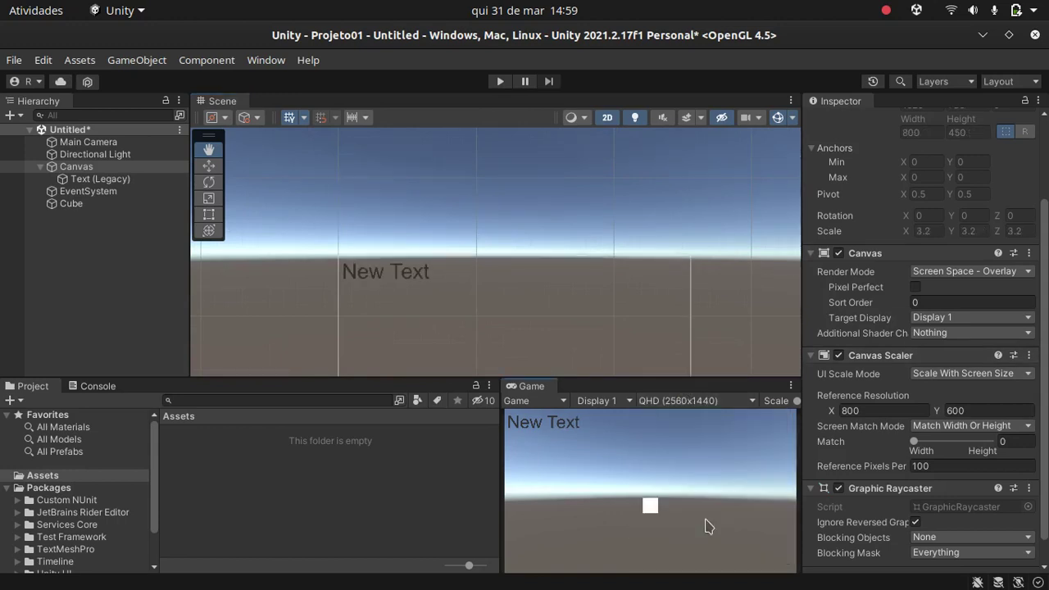
pyautogui.click(674, 399)
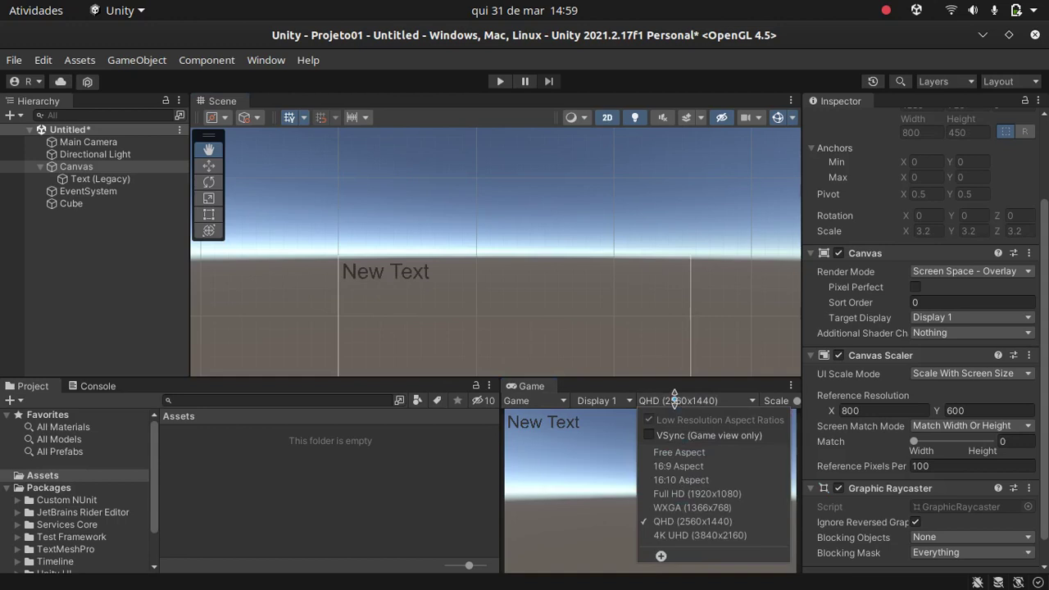
pyautogui.click(698, 495)
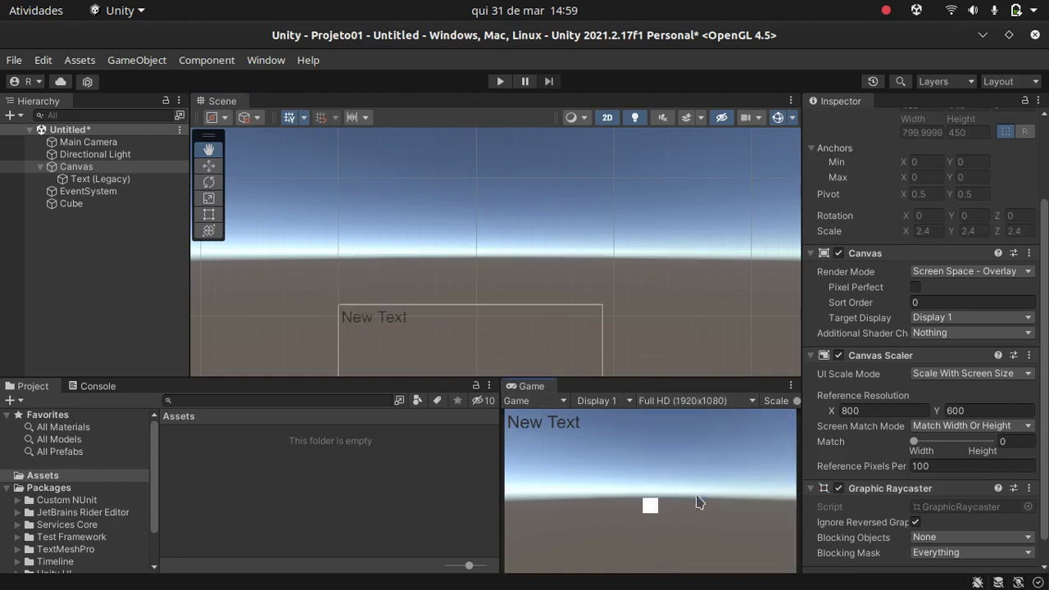
pyautogui.click(653, 403)
pyautogui.click(687, 453)
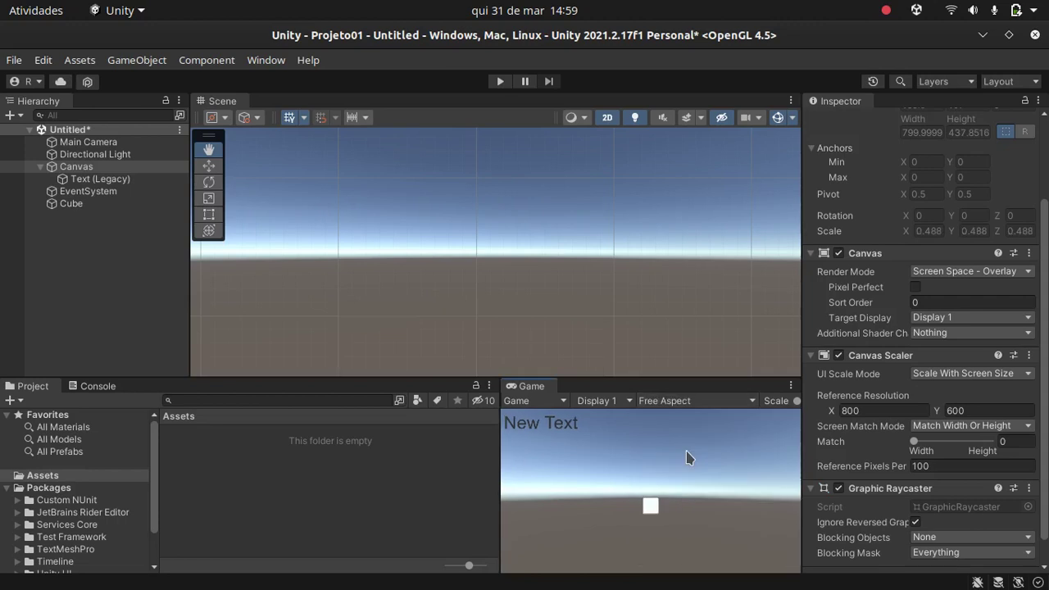
# Step: Zoom and pan the Scene view to center the canvas rectangle
pyautogui.scroll(-1, 533, 310)
pyautogui.moveTo(533, 310)
pyautogui.mouseDown()
pyautogui.moveTo(372, 273)
pyautogui.moveTo(454, 297)
pyautogui.mouseUp()
pyautogui.scroll(2, 454, 297)
pyautogui.scroll(1, 454, 296)
pyautogui.scroll(1, 454, 296)
pyautogui.scroll(1, 454, 297)
pyautogui.scroll(1, 454, 297)
pyautogui.scroll(1, 454, 296)
pyautogui.scroll(1, 454, 297)
pyautogui.moveTo(352, 201); pyautogui.dragTo(438, 232)
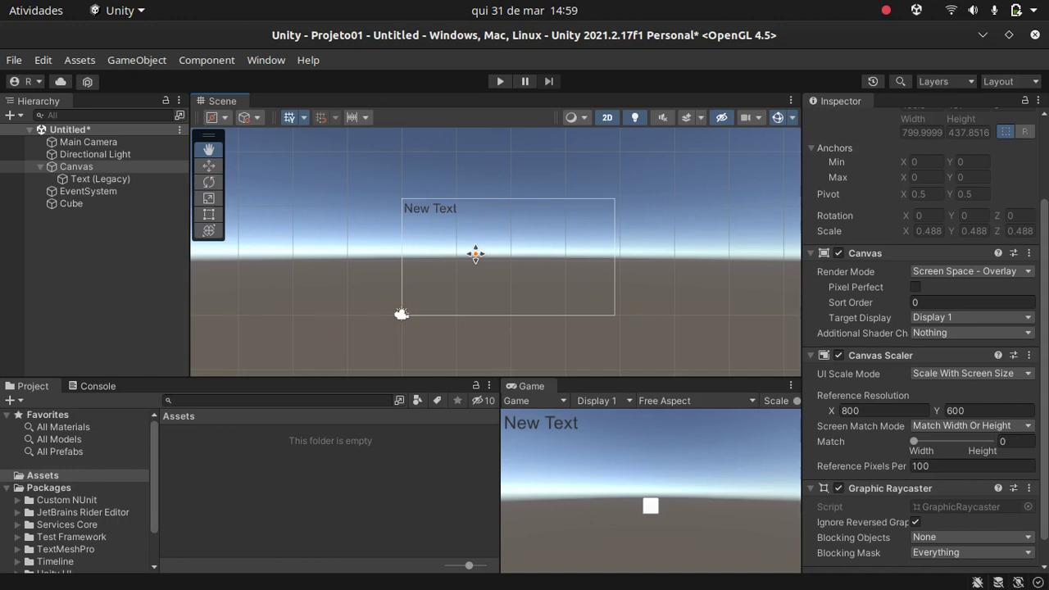
pyautogui.click(76, 168)
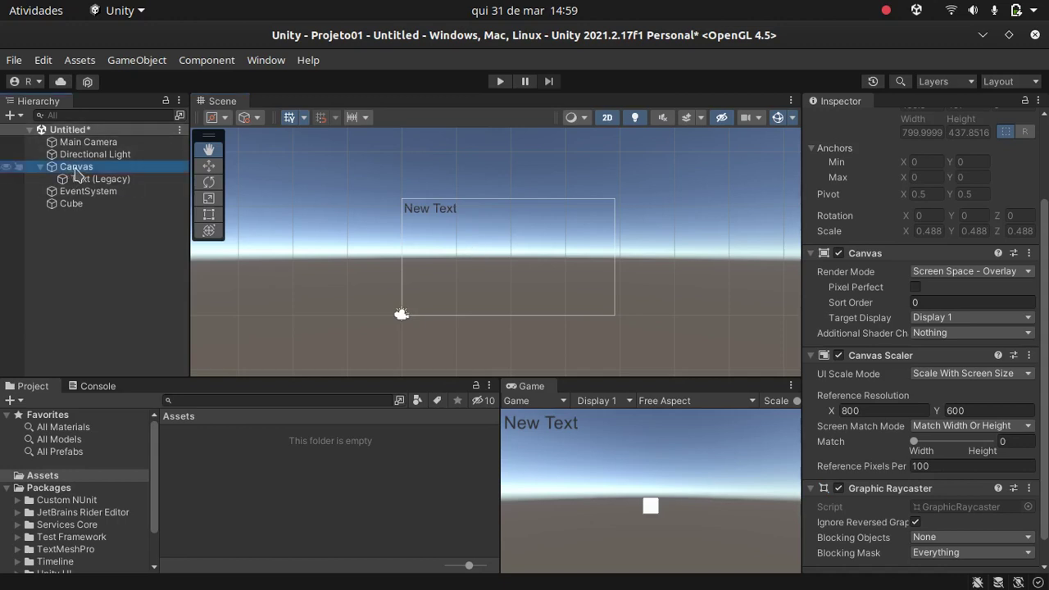
pyautogui.click(97, 178)
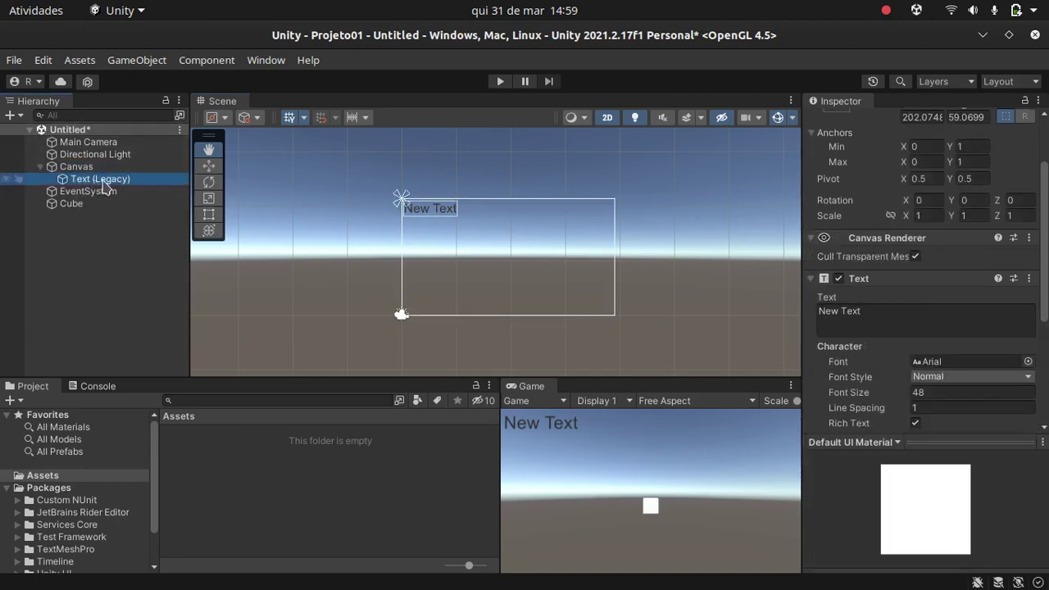
pyautogui.click(82, 168)
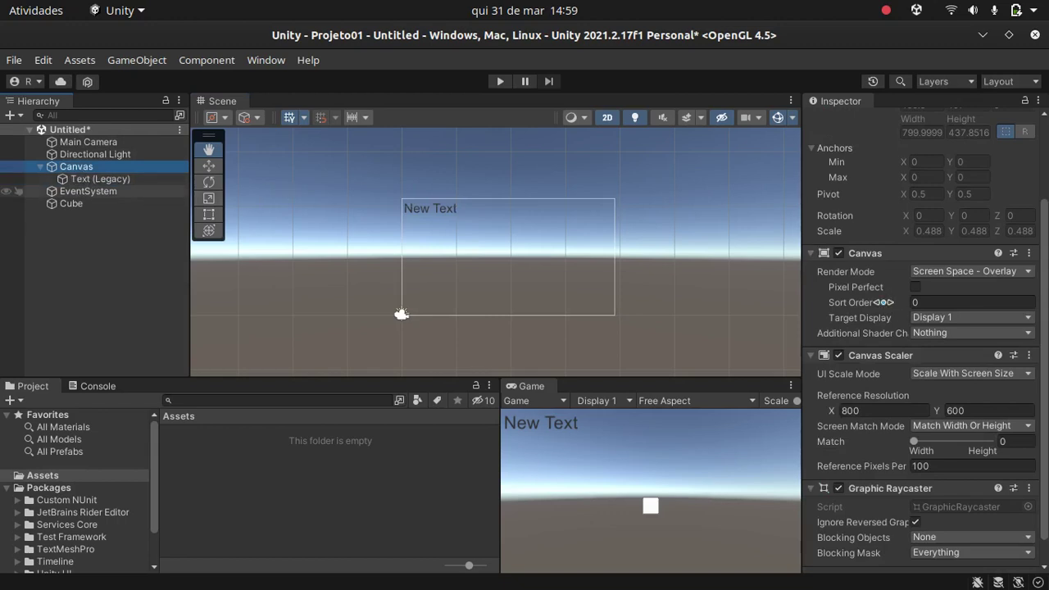
pyautogui.click(988, 274)
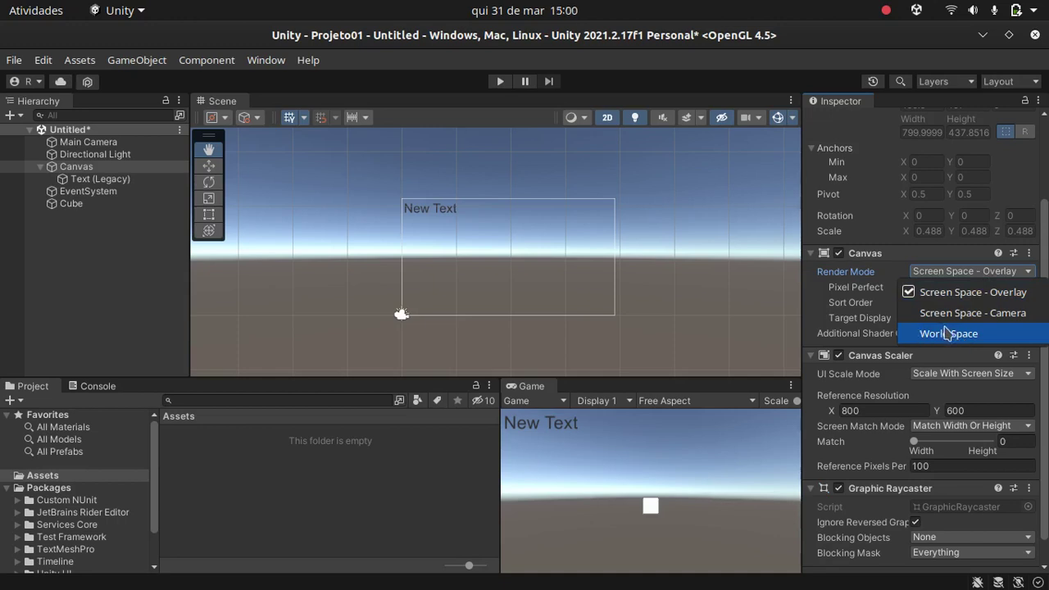
pyautogui.click(870, 272)
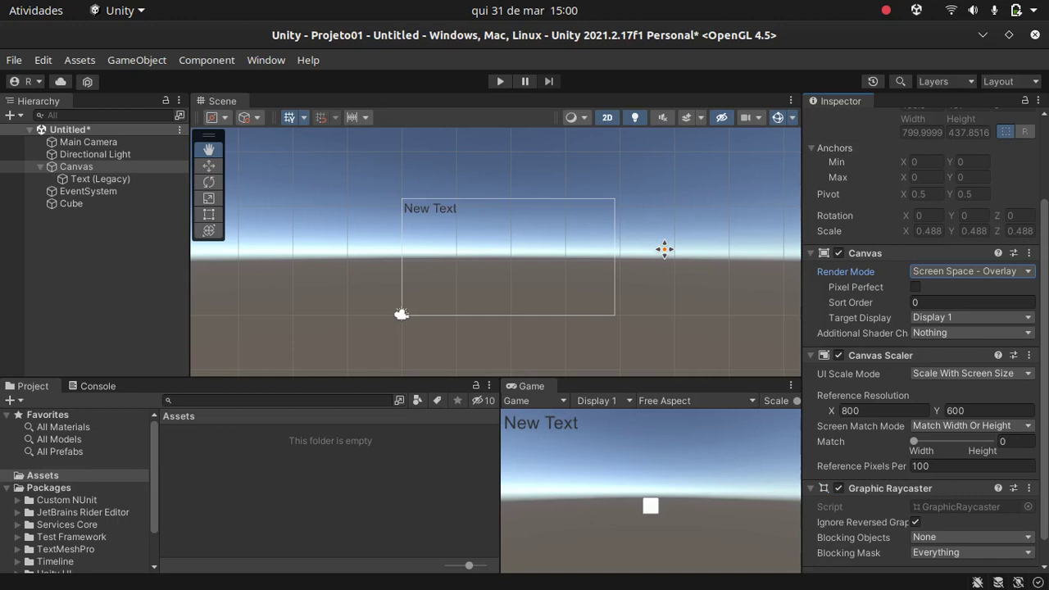
pyautogui.click(932, 273)
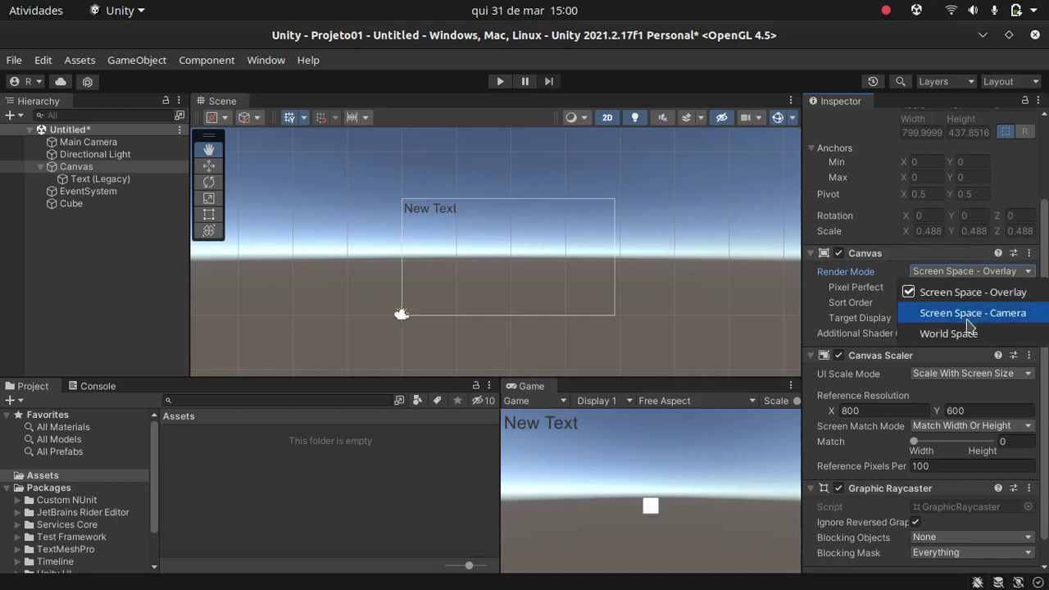
pyautogui.click(900, 270)
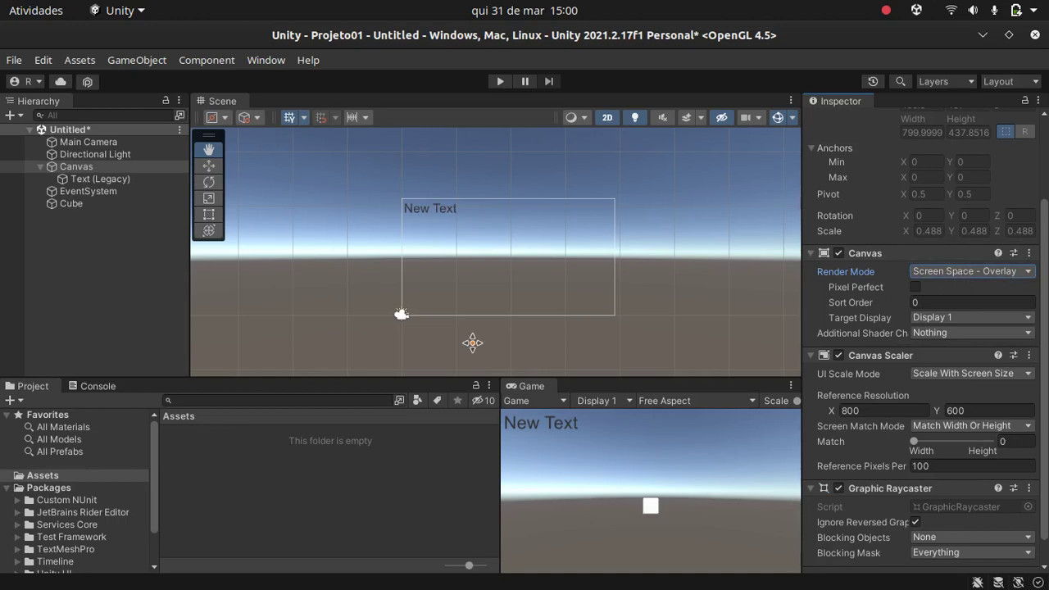
pyautogui.click(78, 180)
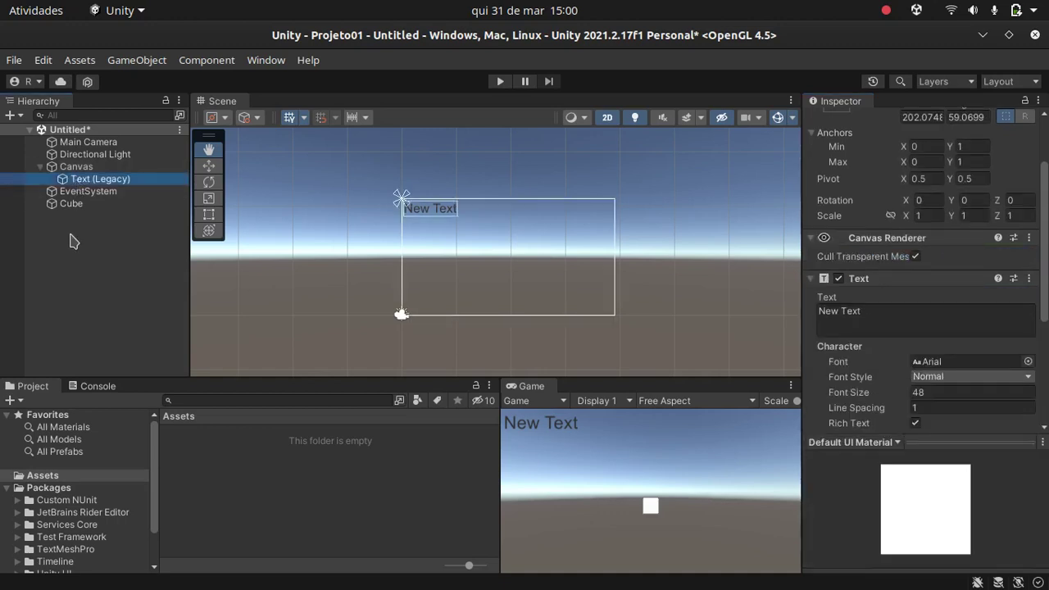
pyautogui.click(66, 170)
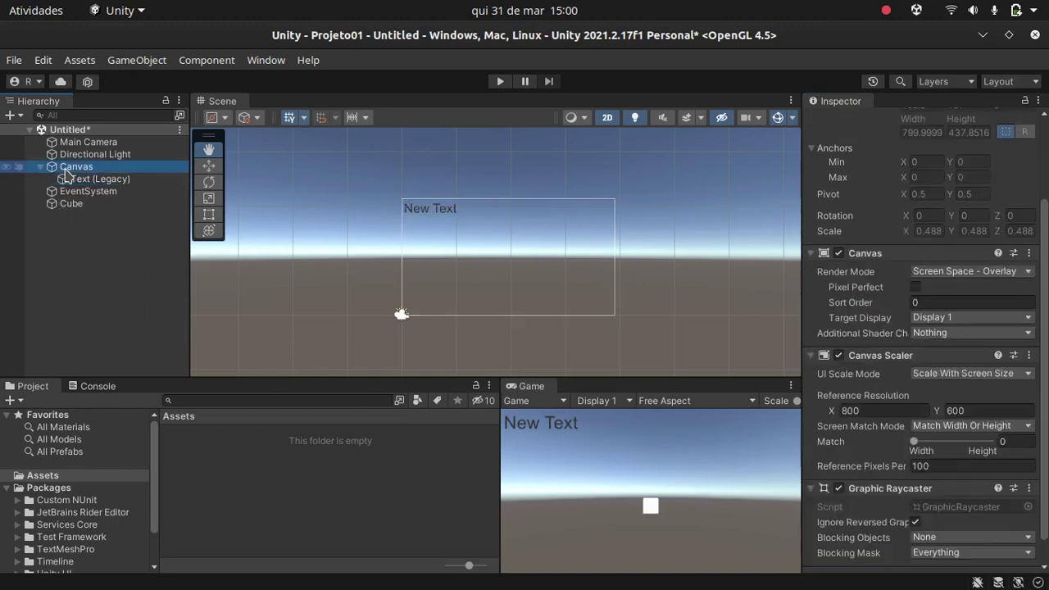
pyautogui.click(103, 179)
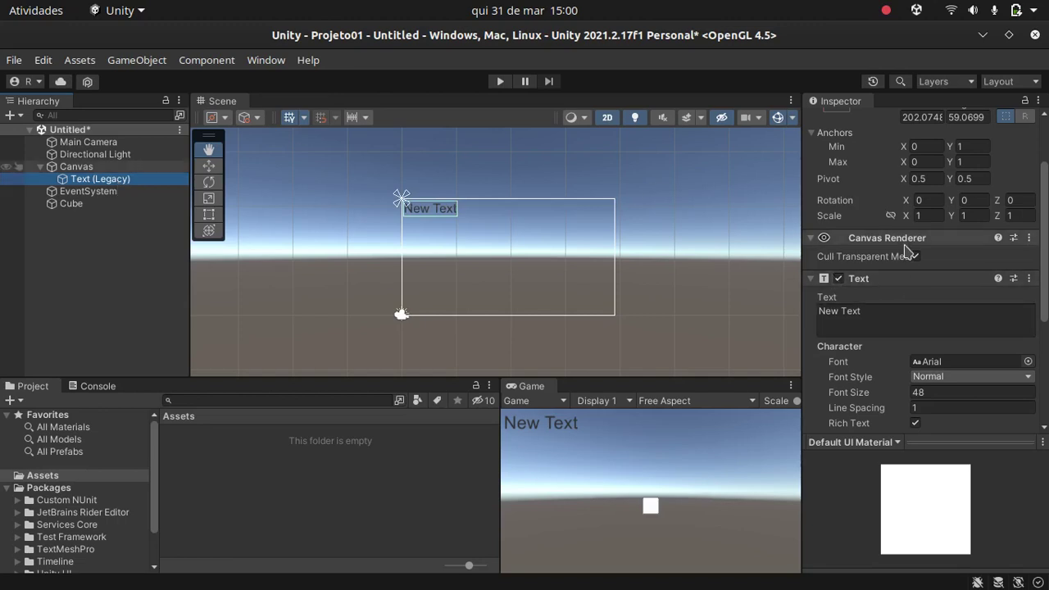
pyautogui.scroll(-4, 902, 246)
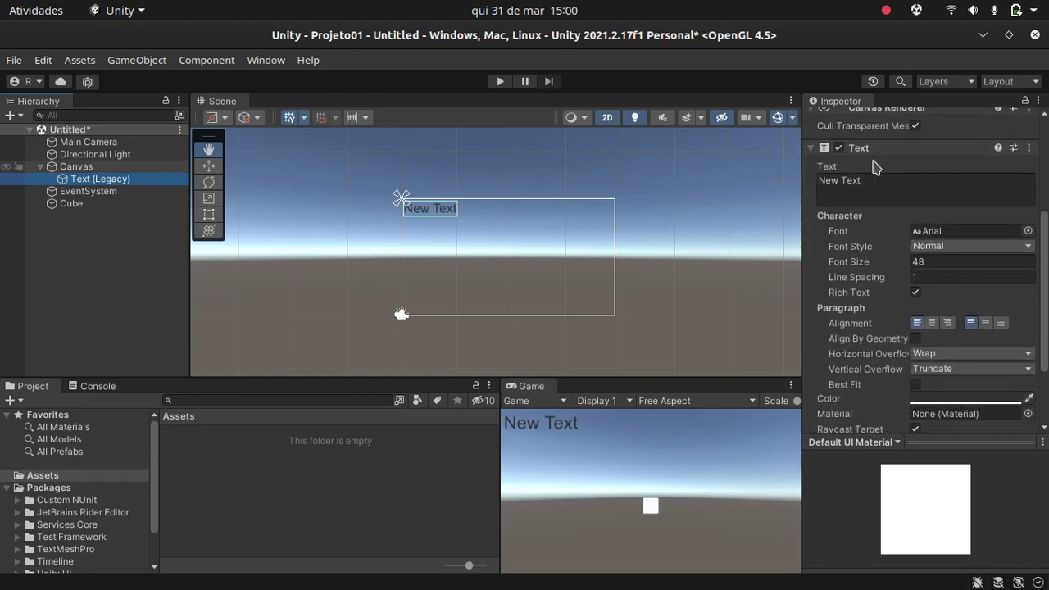
pyautogui.scroll(5, 873, 167)
pyautogui.scroll(1, 874, 166)
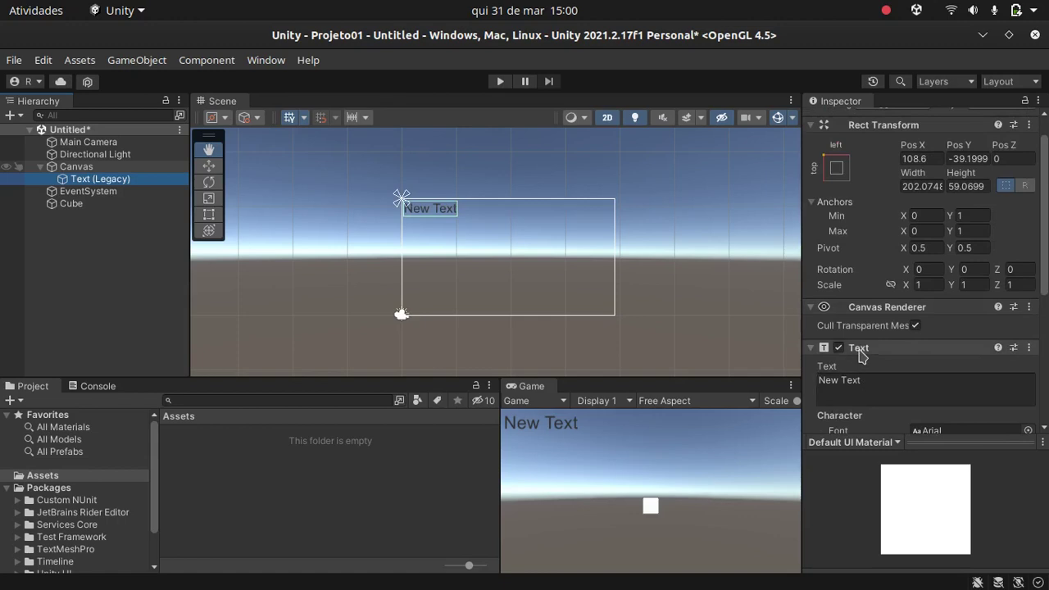
pyautogui.scroll(1, 863, 204)
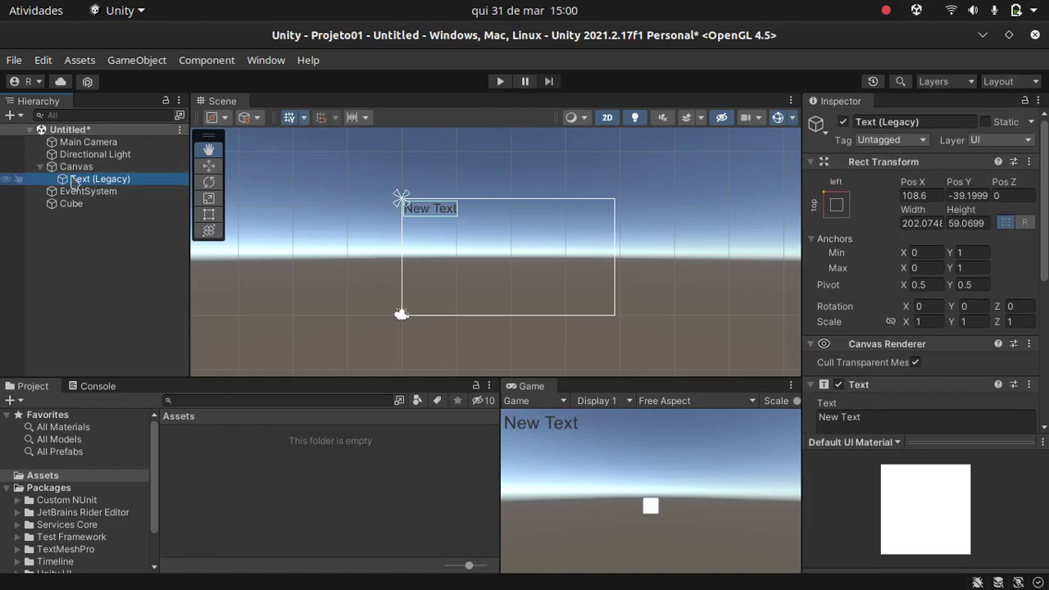
# Step: Drag the text object out from under the Canvas and back under it
pyautogui.moveTo(75, 183); pyautogui.dragTo(98, 164)
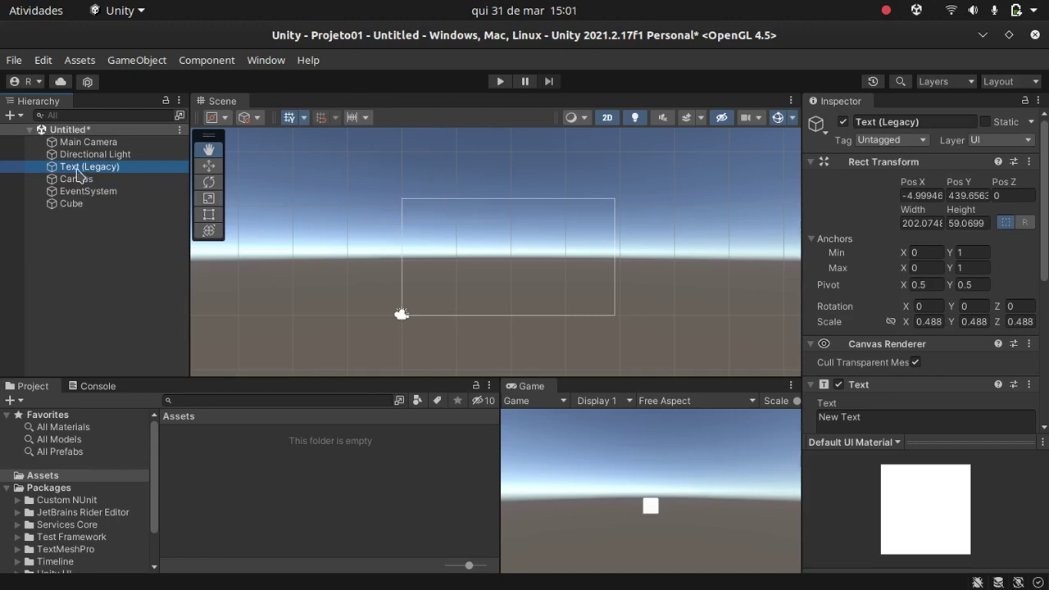
pyautogui.moveTo(72, 172); pyautogui.dragTo(92, 183)
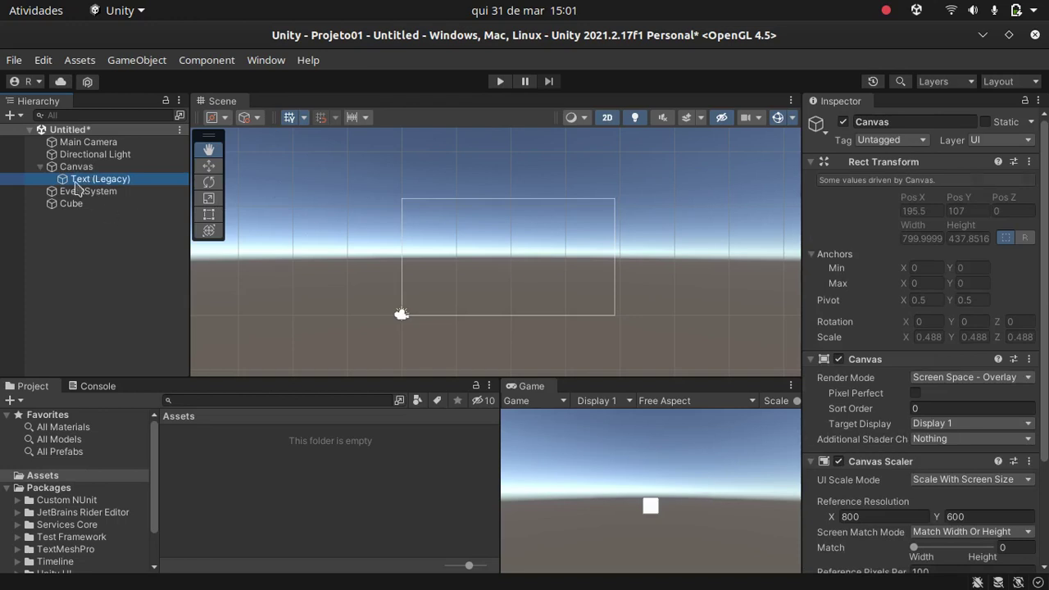
pyautogui.scroll(-1, 925, 402)
pyautogui.click(892, 402)
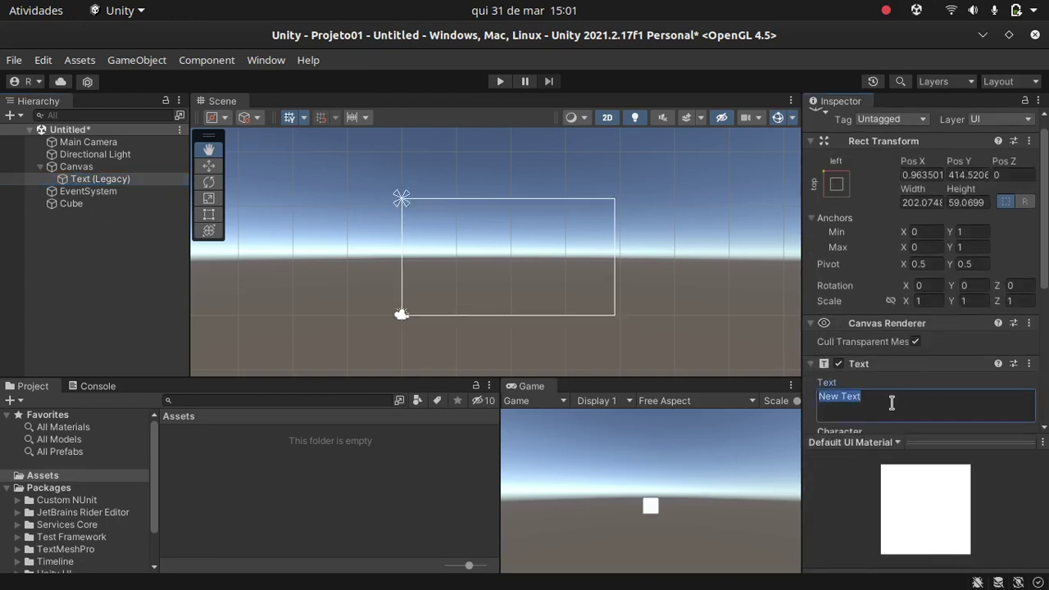
# Step: Move the New Text label into the camera view, to Pos X 343, Pos Y -124
pyautogui.doubleClick(98, 179)
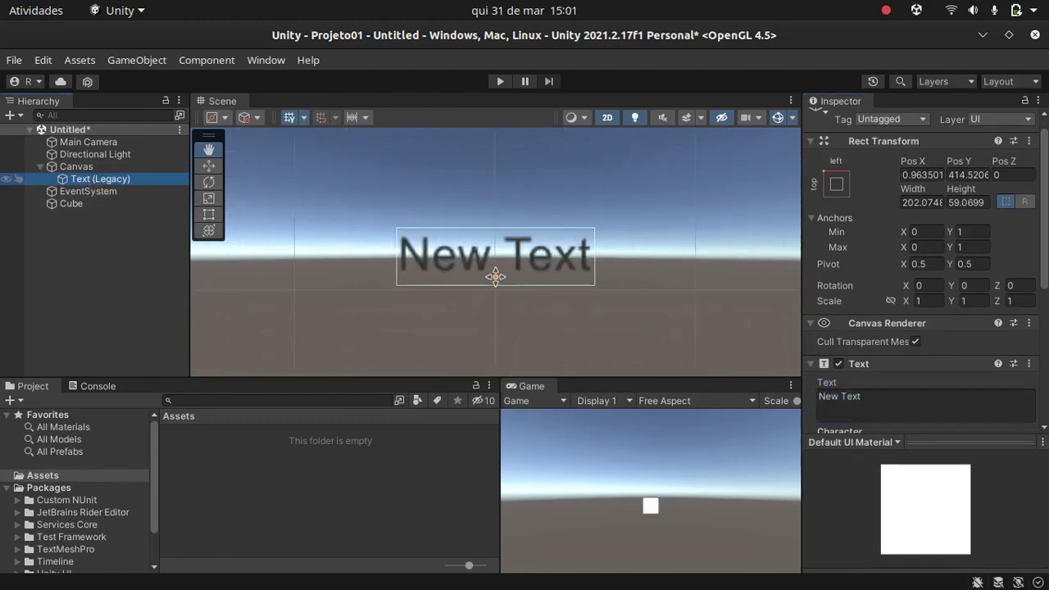
pyautogui.moveTo(540, 343)
pyautogui.mouseDown()
pyautogui.moveTo(346, 166)
pyautogui.moveTo(411, 193)
pyautogui.mouseUp()
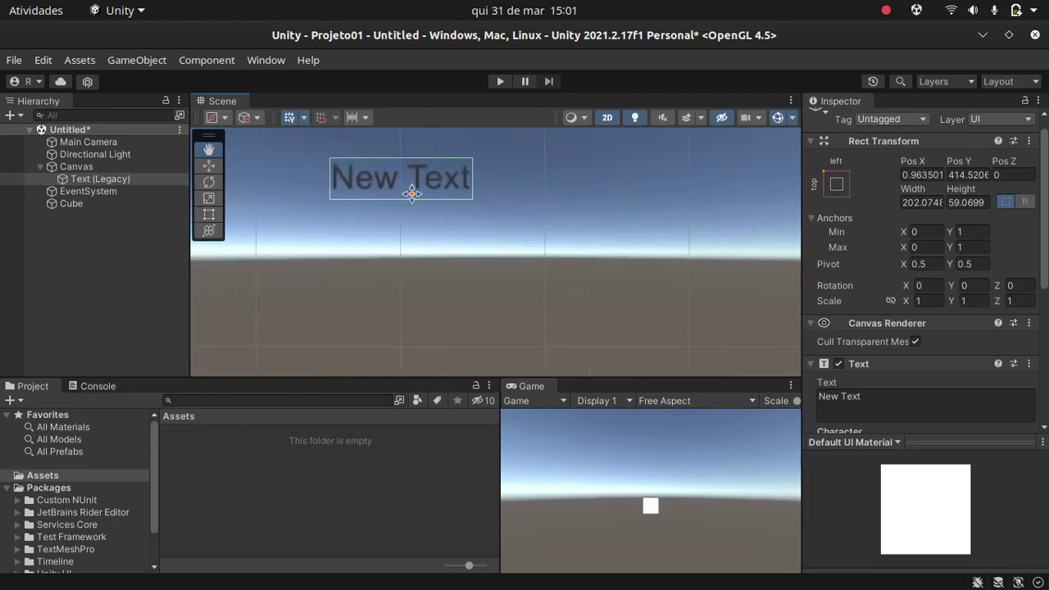
pyautogui.click(208, 165)
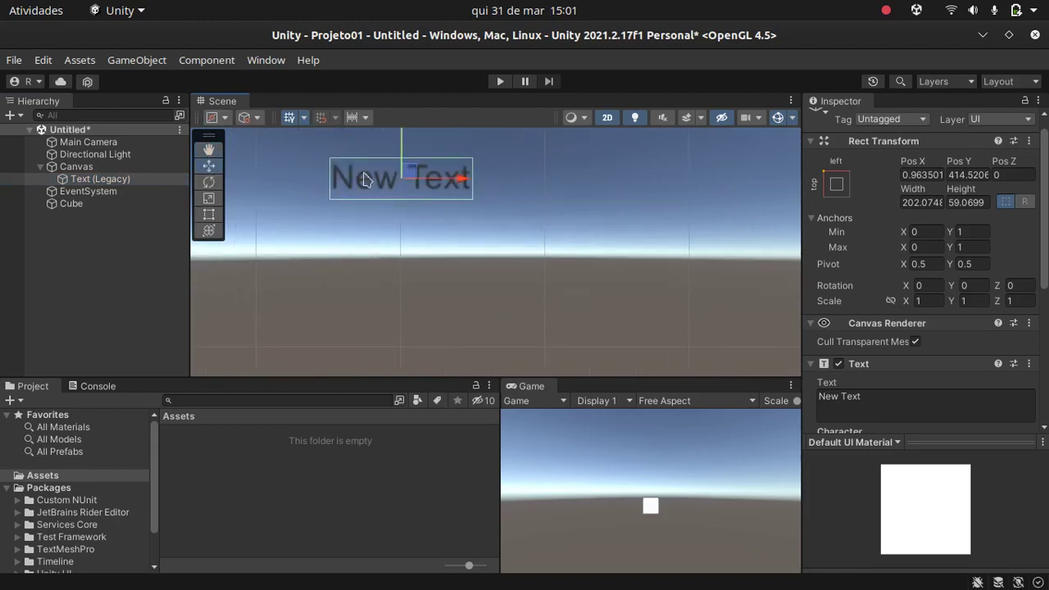
pyautogui.moveTo(409, 173)
pyautogui.mouseDown()
pyautogui.moveTo(627, 541)
pyautogui.moveTo(578, 525)
pyautogui.mouseUp()
pyautogui.click(90, 185)
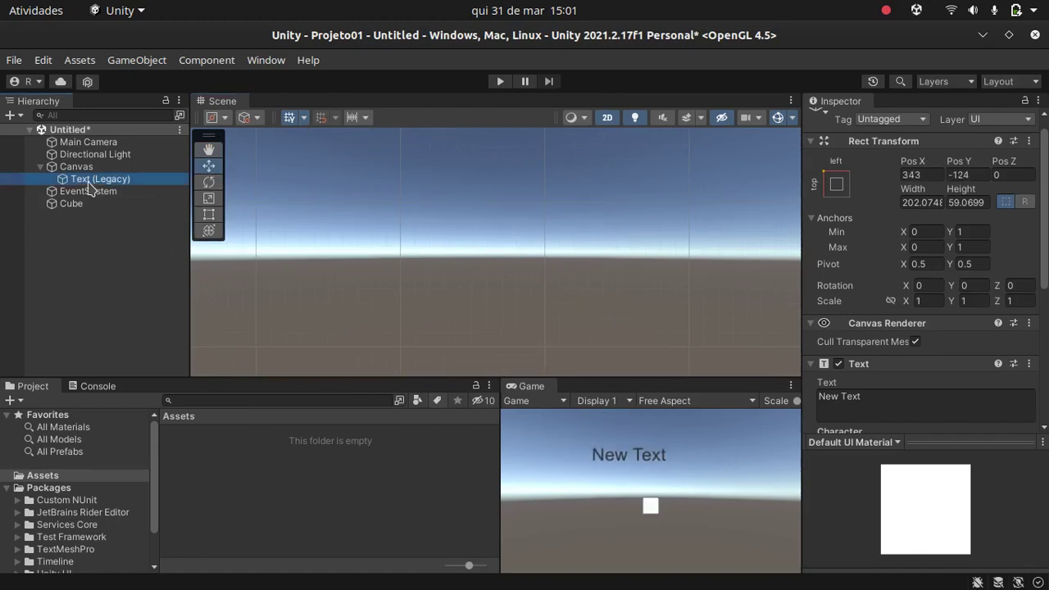
# Step: Frame the canvas and select the New Text label to show its Inspector
pyautogui.doubleClick(75, 166)
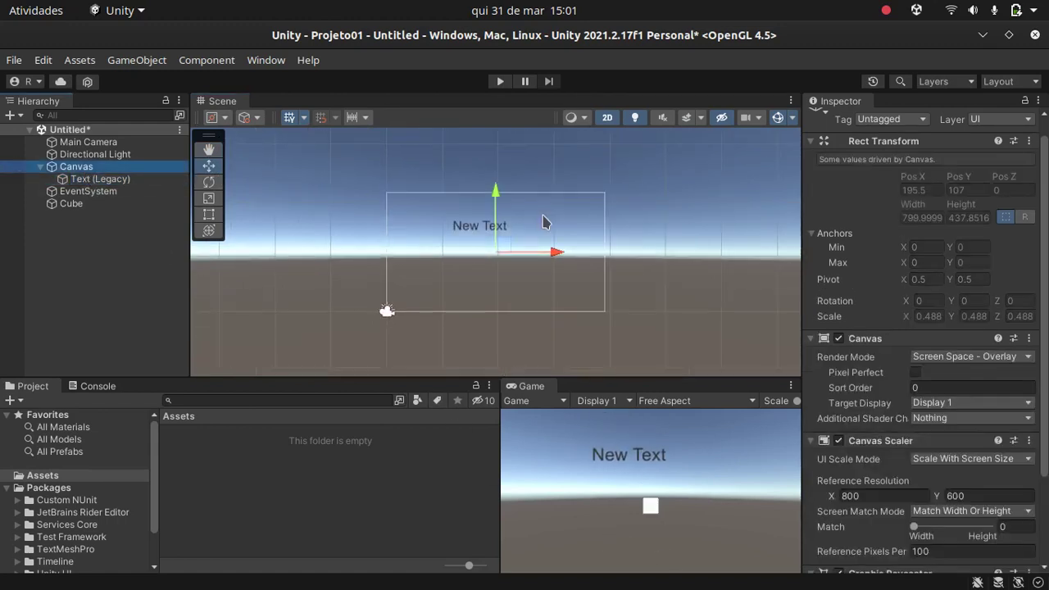
pyautogui.click(461, 221)
pyautogui.scroll(-5, 898, 317)
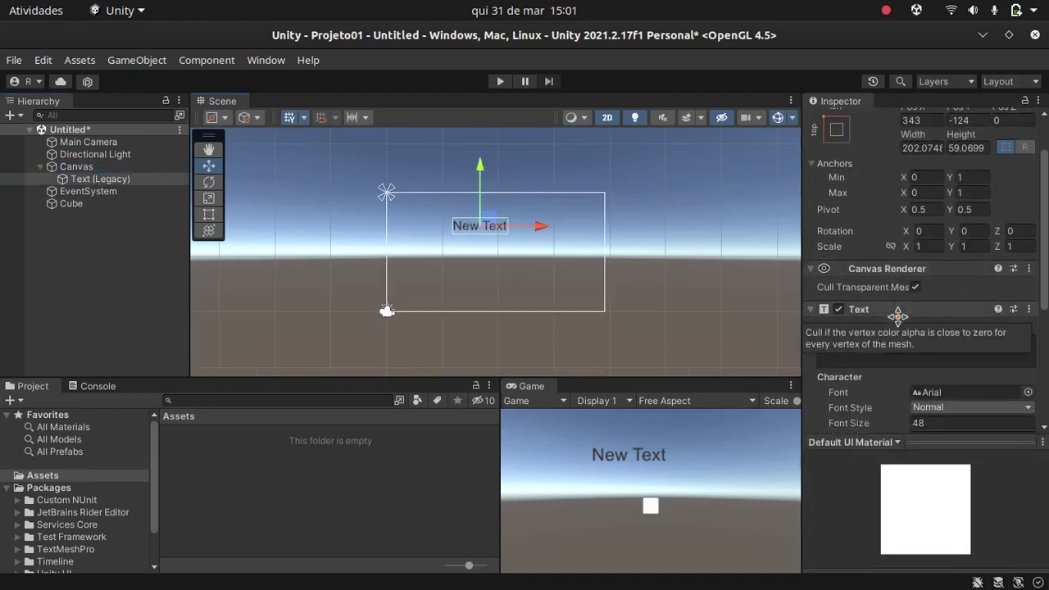
pyautogui.scroll(-4, 899, 317)
pyautogui.scroll(2, 897, 312)
pyautogui.scroll(1, 899, 317)
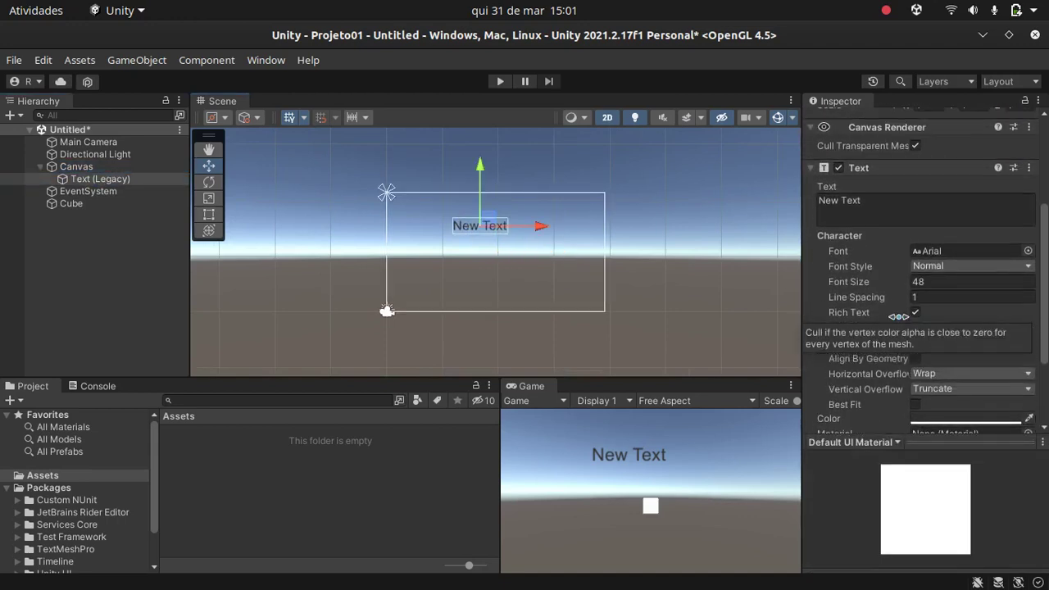
pyautogui.scroll(1, 898, 317)
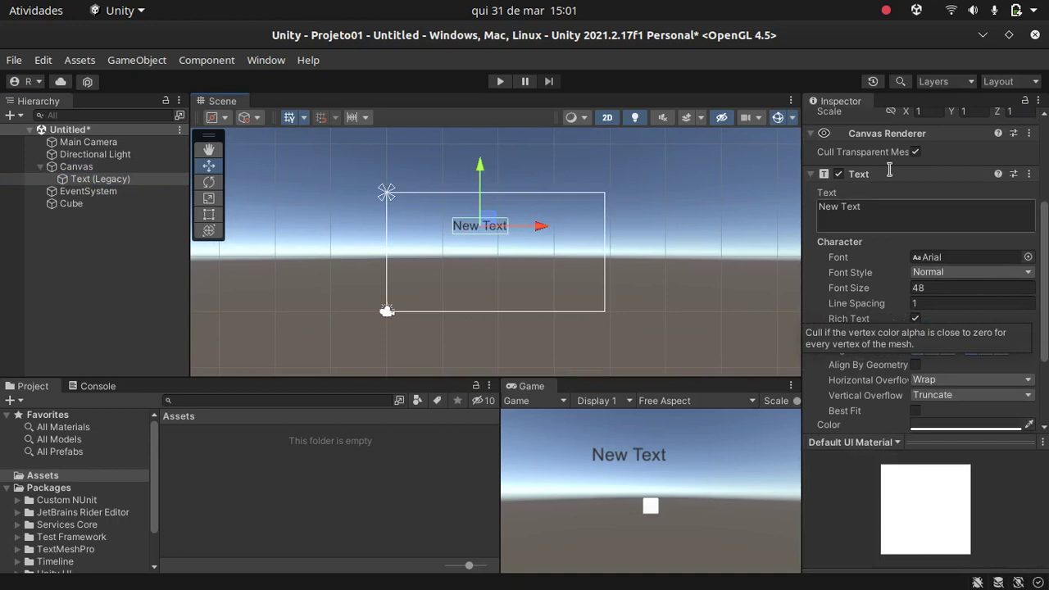
# Step: Replace the label text with 'Ola Mundo', leaving the font as Arial
pyautogui.doubleClick(881, 212)
pyautogui.hotkey('ctrl', 'a')
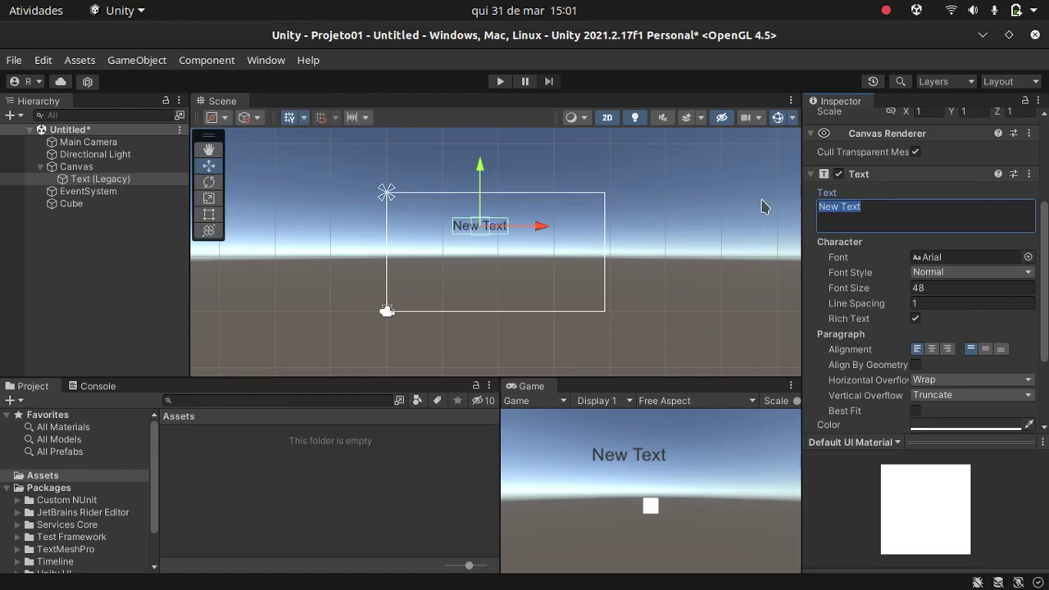
pyautogui.write('Ol')
pyautogui.write('Mn')
pyautogui.write('ndo')
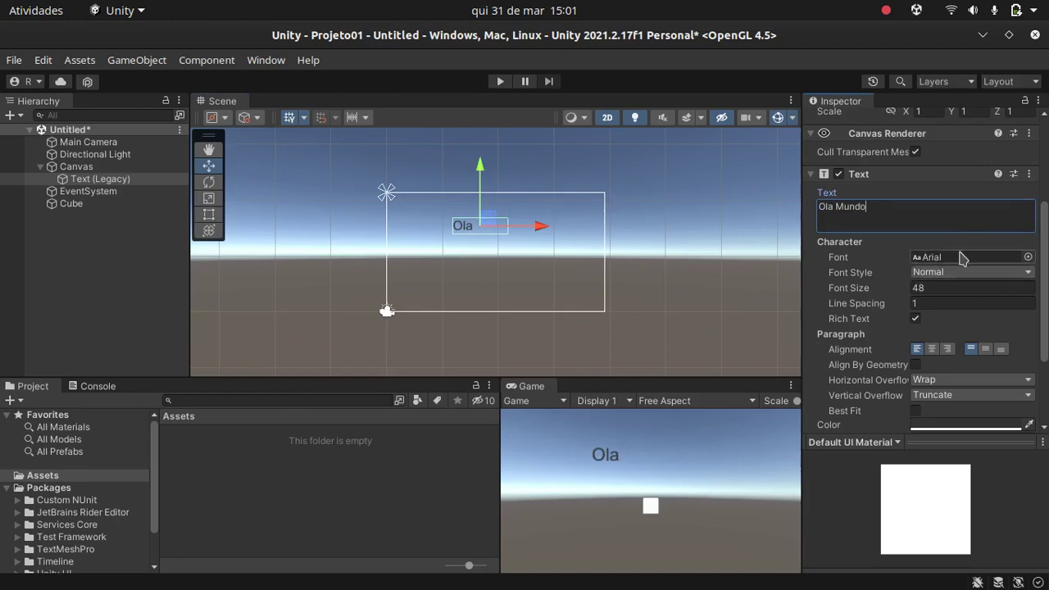
pyautogui.click(1028, 258)
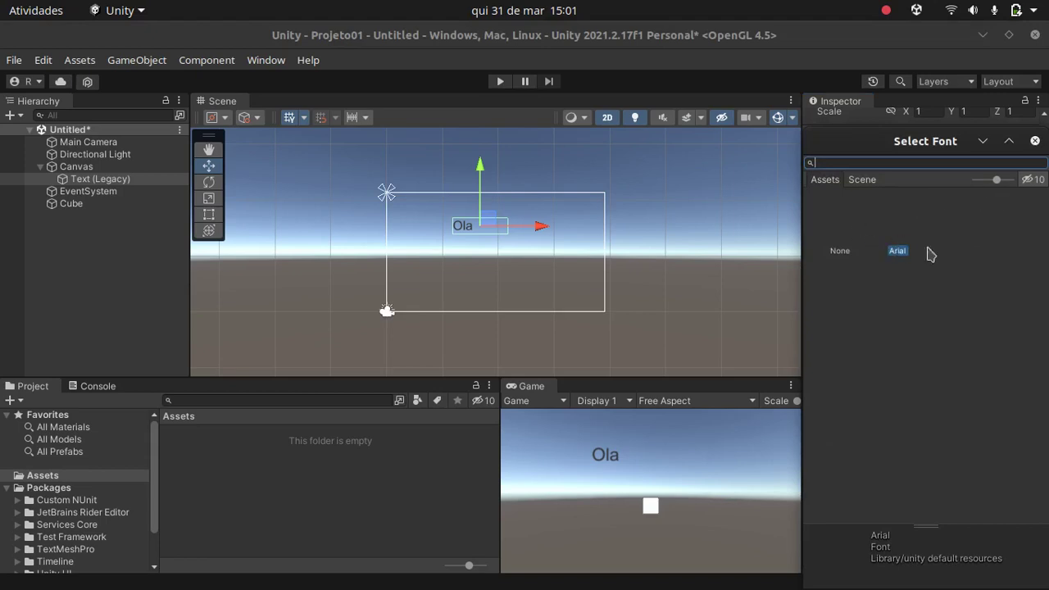
pyautogui.click(1036, 142)
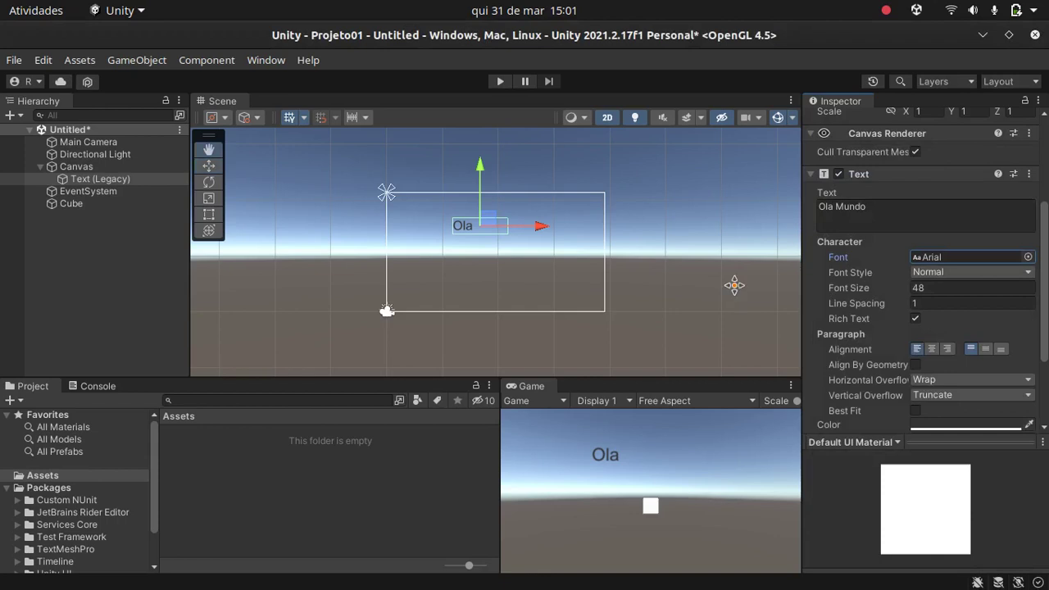
# Step: Switch to Files and drag 8bitOperatorPlus8-Bold.ttf from recursos into Unity's Assets panel
pyautogui.hotkey('alt', 'Tab')
pyautogui.hotkey('alt', 'Tab')
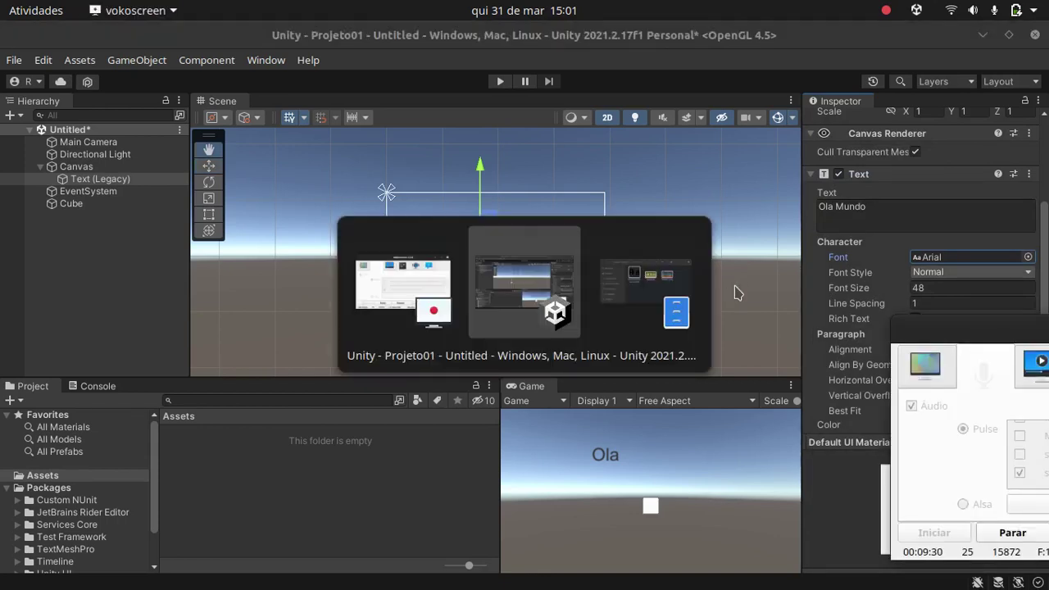
pyautogui.hotkey('alt', 'Tab')
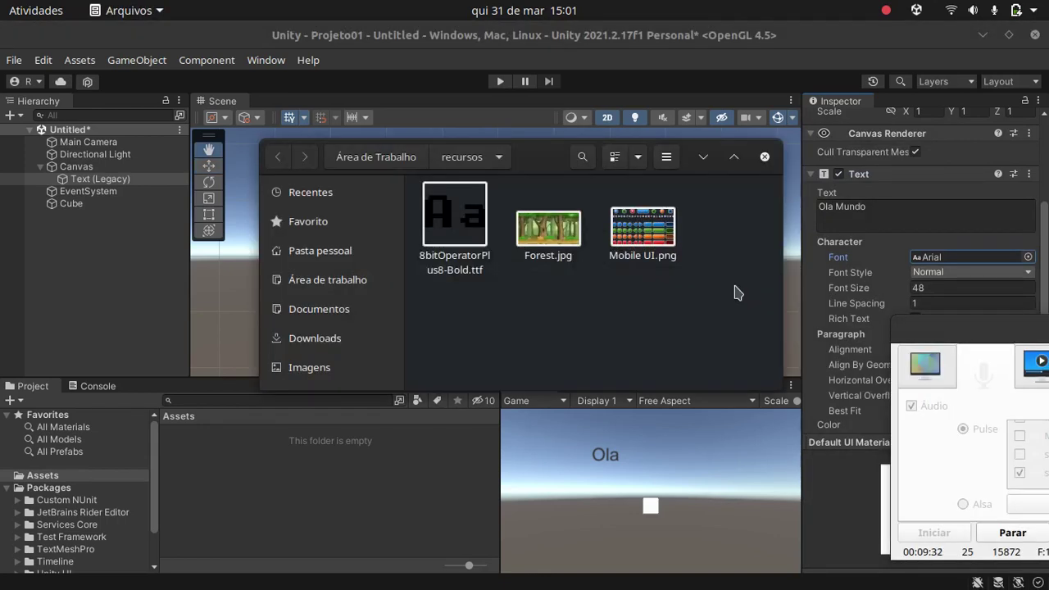
pyautogui.click(457, 267)
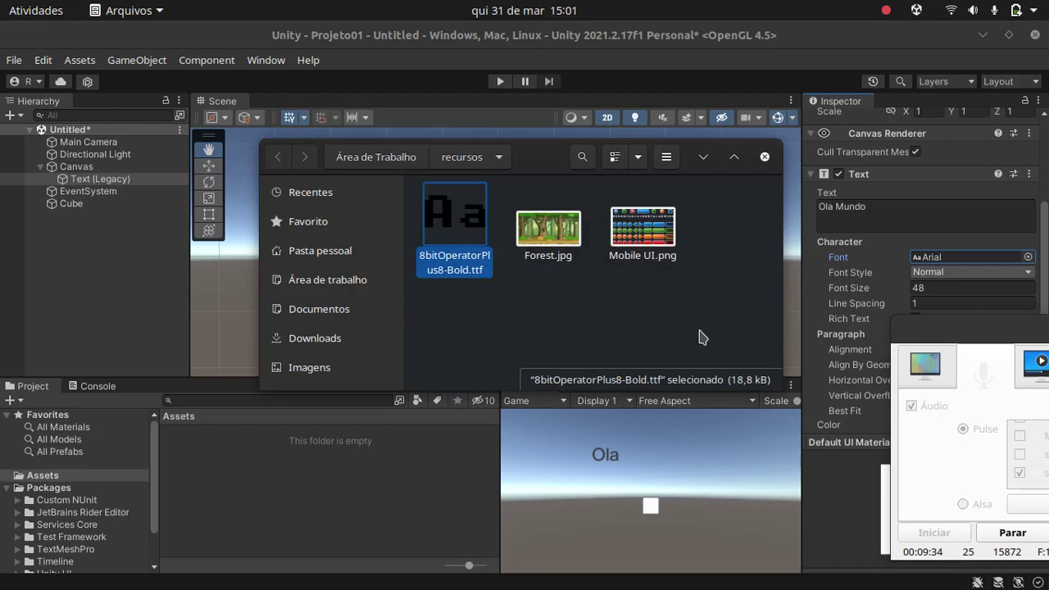
pyautogui.moveTo(469, 234); pyautogui.dragTo(340, 461)
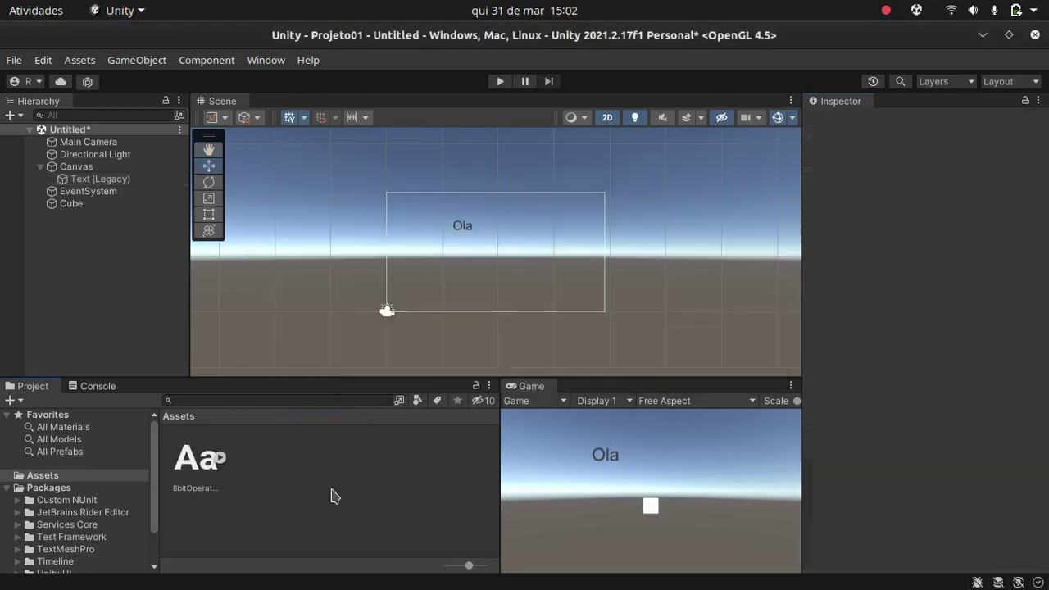
# Step: Drag the 8bitOperatorPlus8-Bold font asset onto the Text (Legacy) label's Font field
pyautogui.click(195, 481)
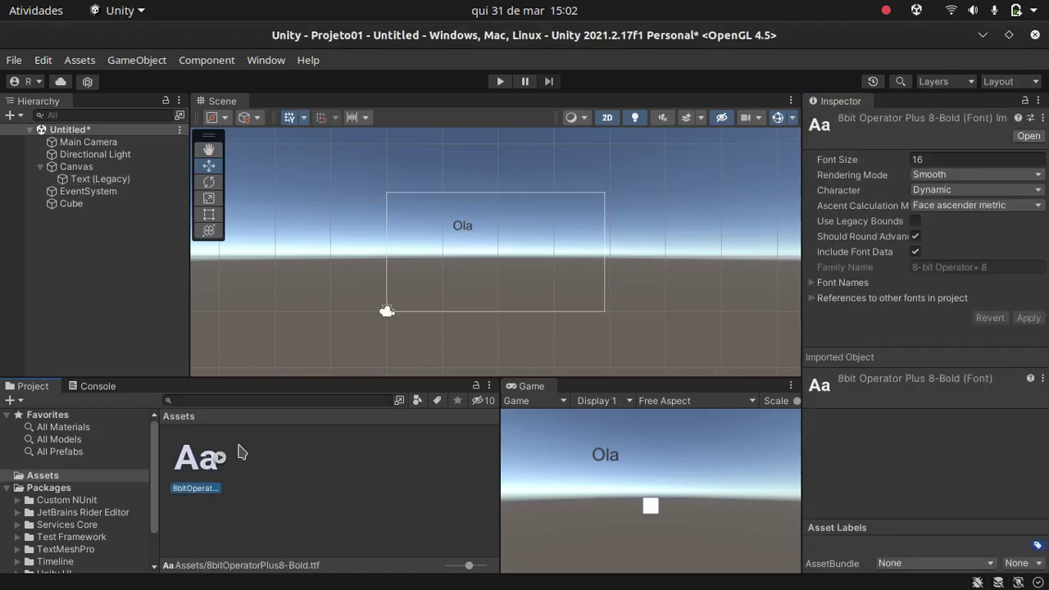
pyautogui.click(88, 191)
pyautogui.click(100, 179)
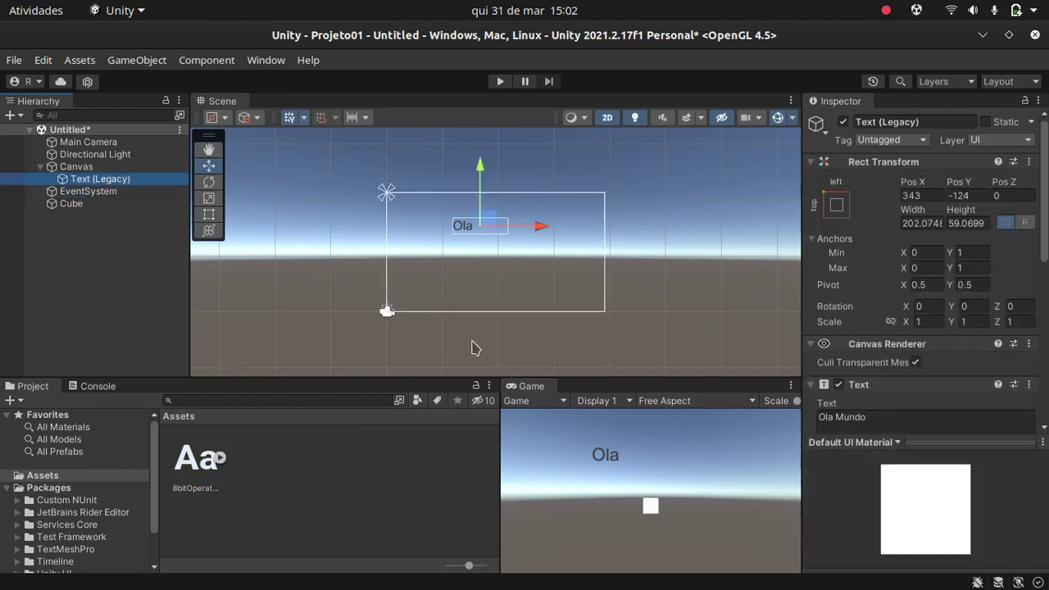
pyautogui.scroll(-3, 861, 229)
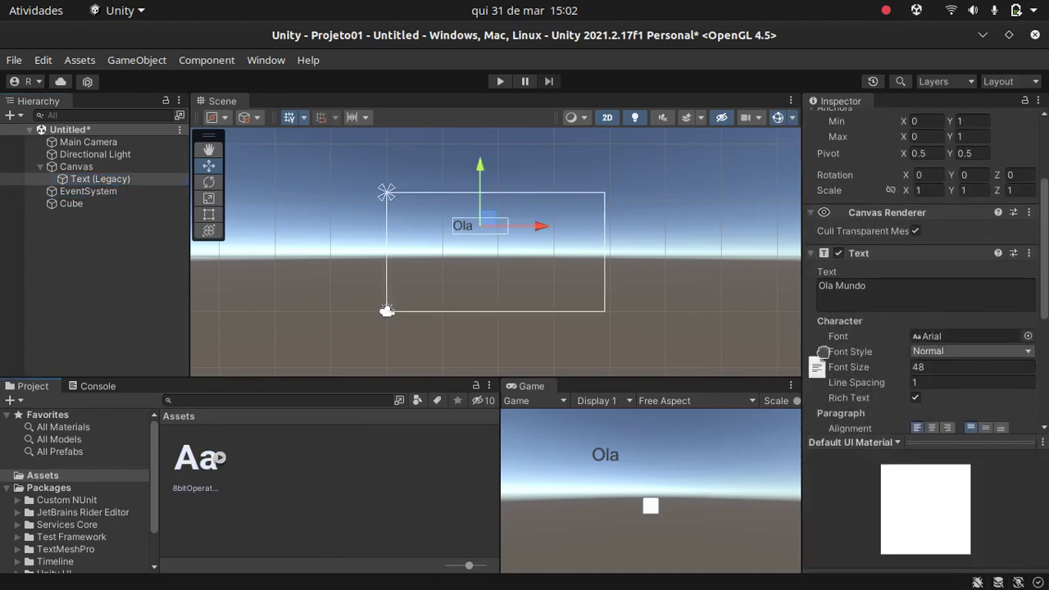
pyautogui.moveTo(209, 463); pyautogui.dragTo(967, 336)
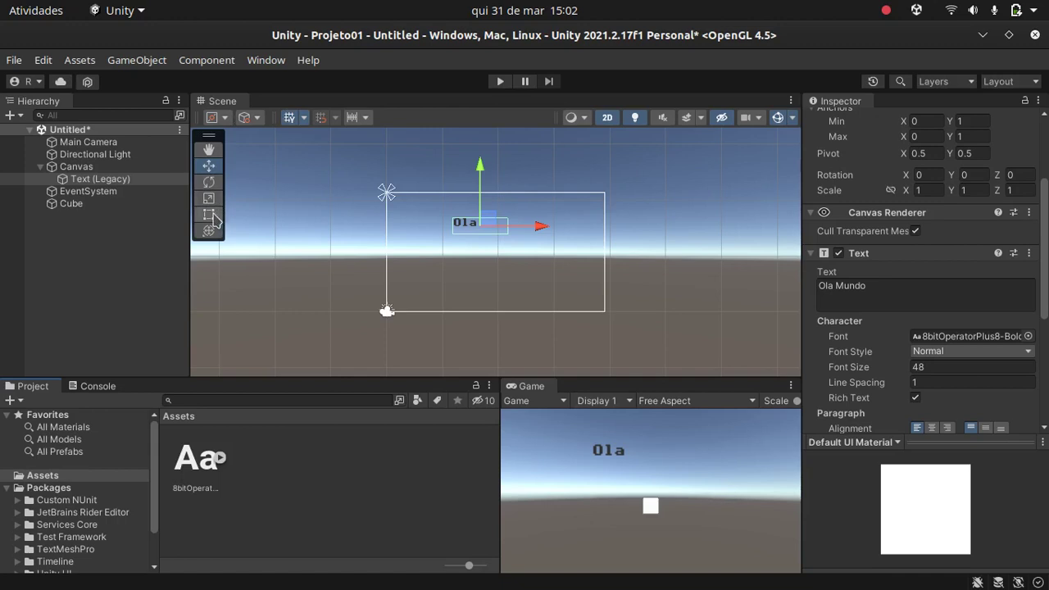
pyautogui.click(209, 215)
# Step: Widen the label's rectangle so Ola Mundo fits and set font size to 64
pyautogui.moveTo(508, 236); pyautogui.dragTo(475, 226)
pyautogui.moveTo(483, 233); pyautogui.dragTo(569, 256)
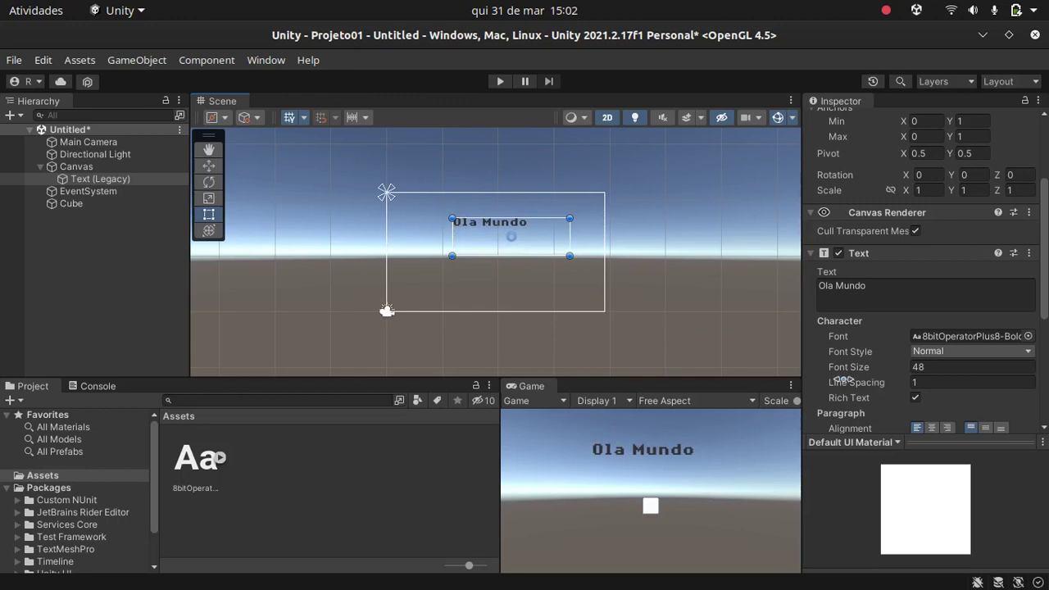
pyautogui.moveTo(851, 368); pyautogui.dragTo(861, 378)
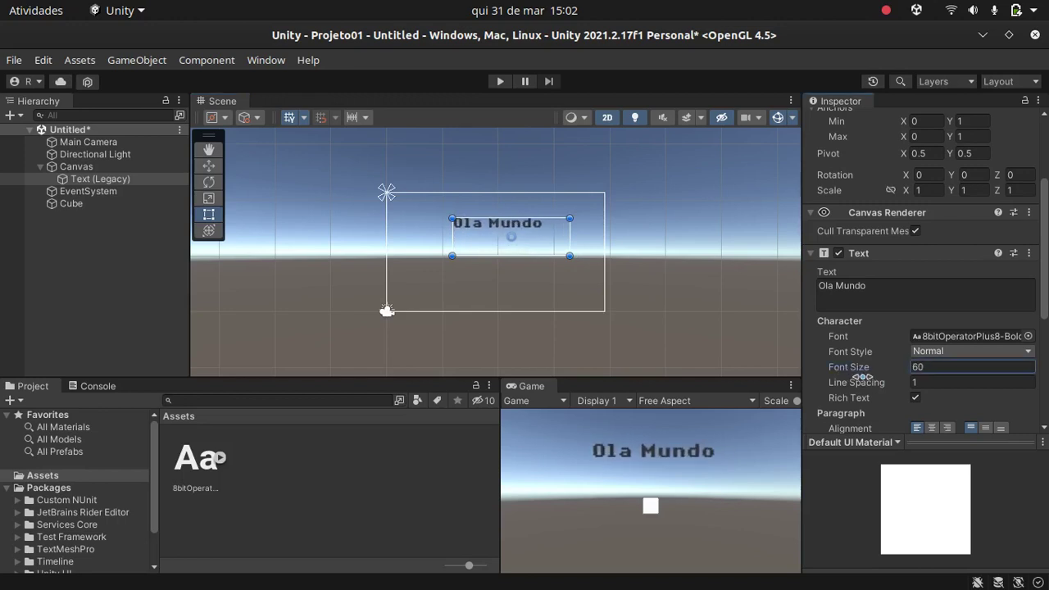
# Step: Try the Bold and Italic font styles on the label
pyautogui.click(938, 353)
pyautogui.click(944, 391)
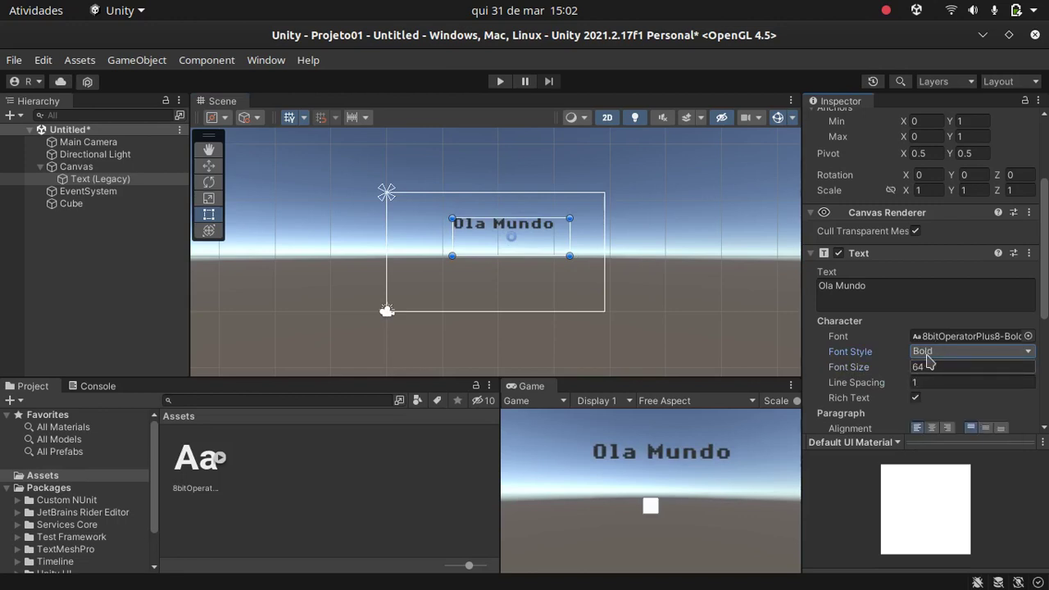
pyautogui.click(930, 353)
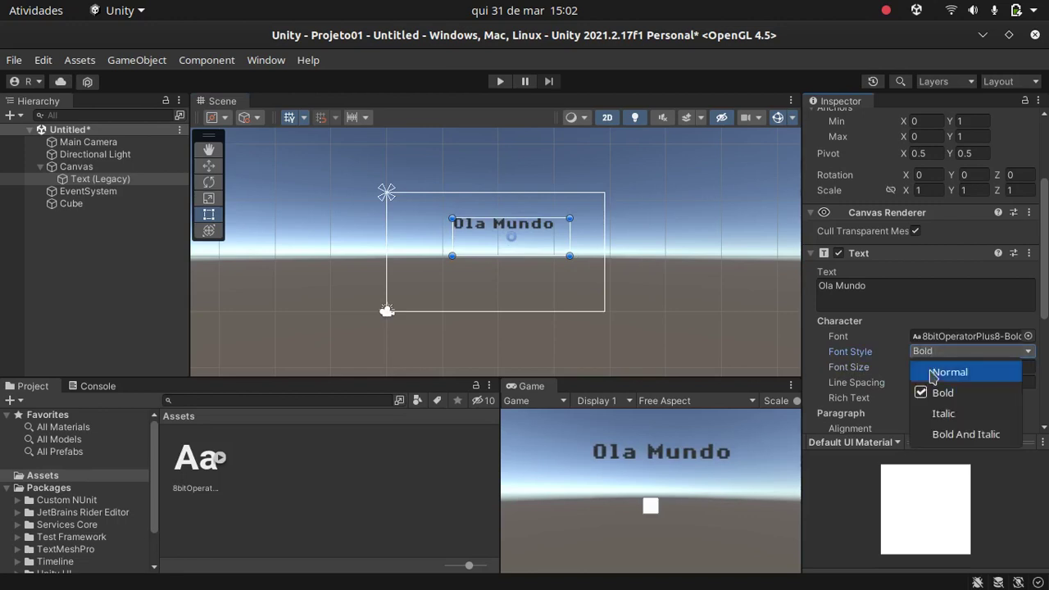
pyautogui.click(936, 414)
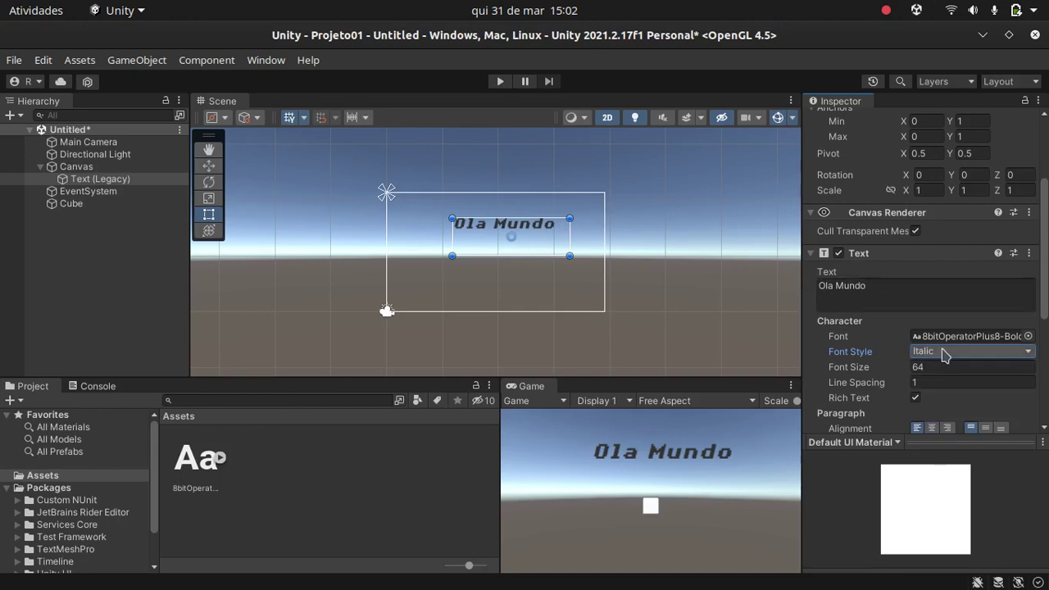
pyautogui.scroll(-3, 873, 382)
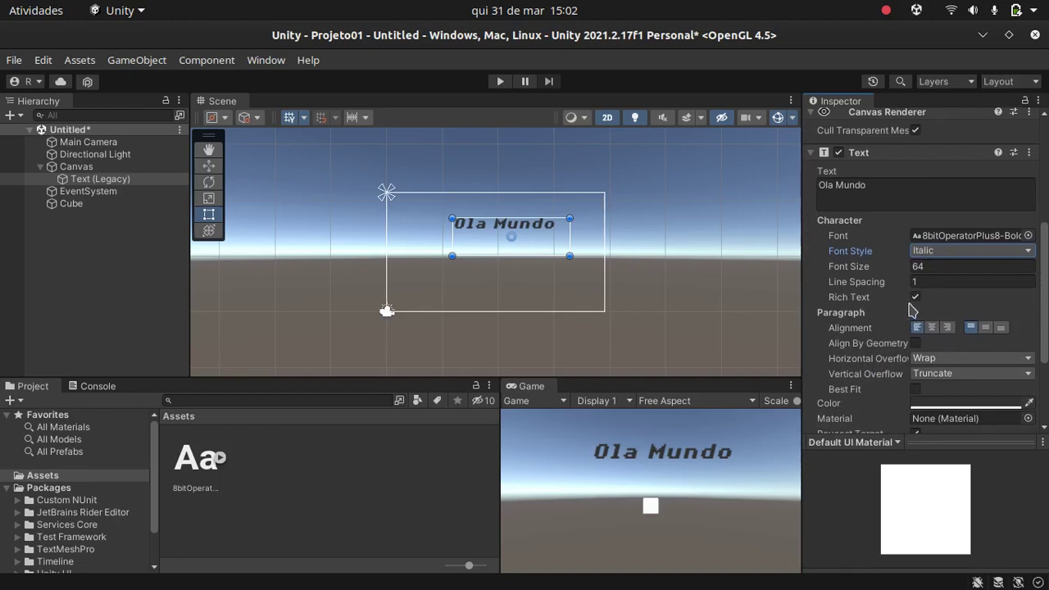
pyautogui.click(823, 186)
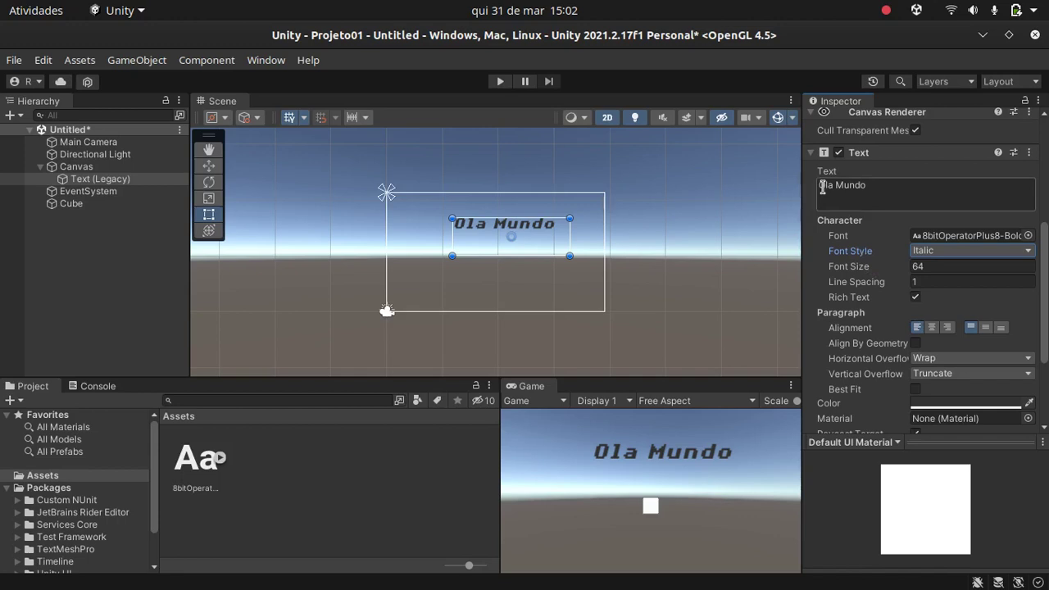
pyautogui.click(918, 250)
# Step: Reset the font style to Normal and wrap 'Ola' in <i></i> tags
pyautogui.click(947, 274)
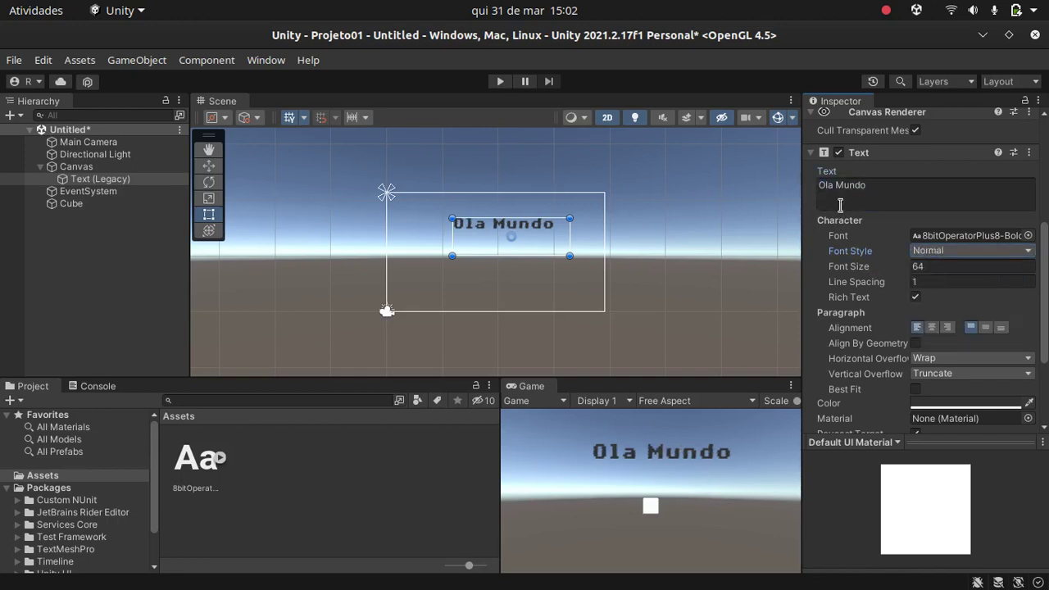
pyautogui.click(826, 188)
pyautogui.press('Home')
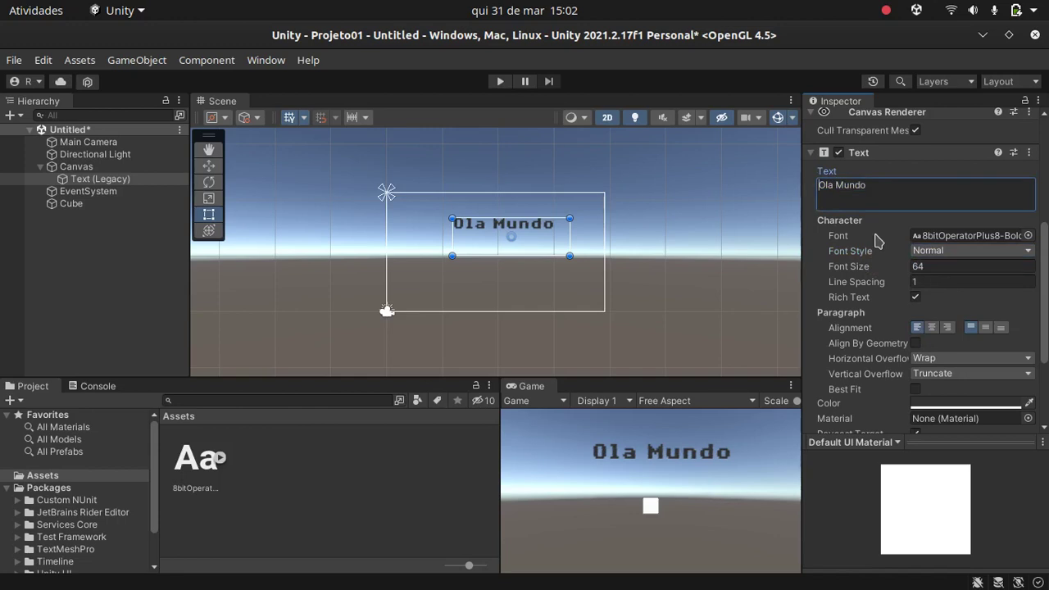
pyautogui.write('<')
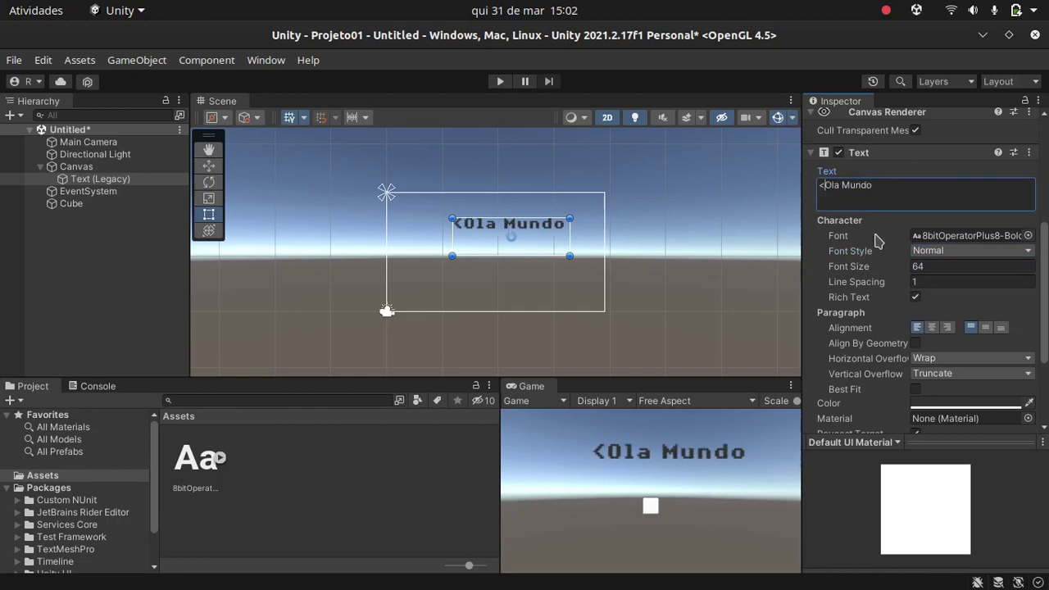
pyautogui.write('i>Ola')
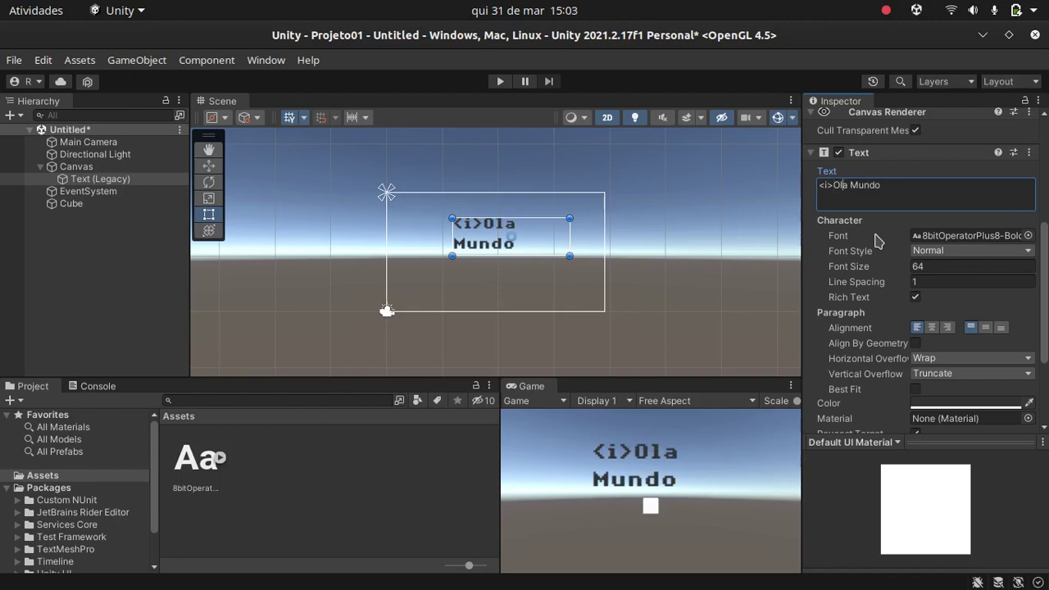
pyautogui.write('<')
pyautogui.write('/i')
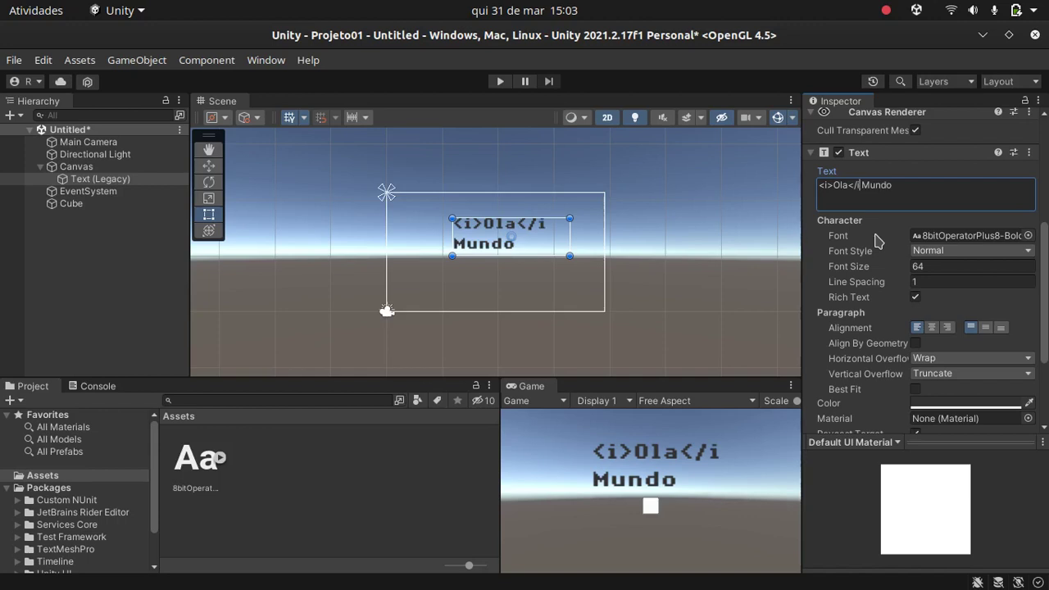
pyautogui.write('>')
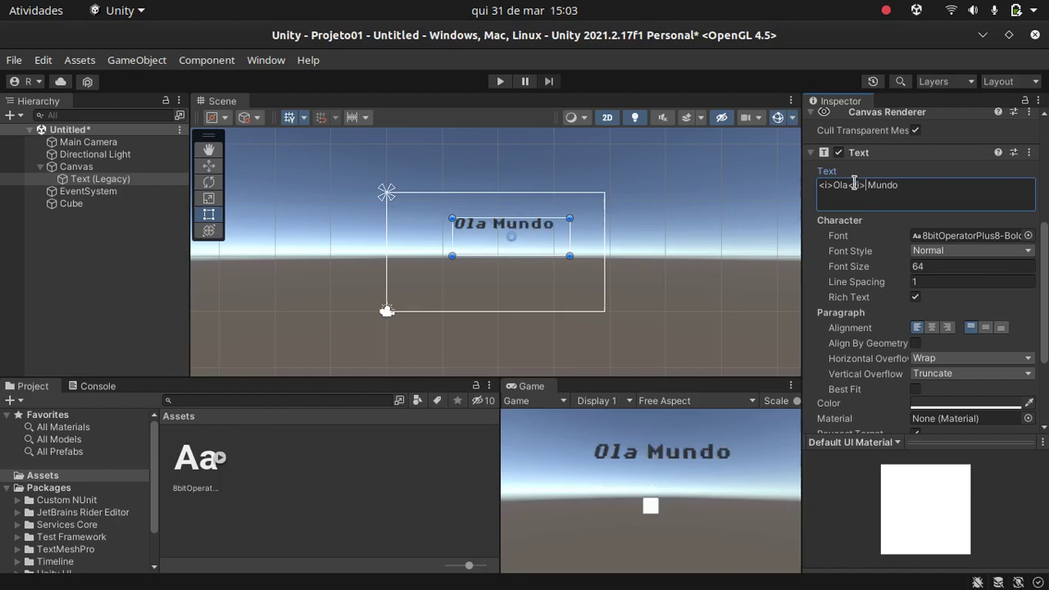
# Step: Change the italic tags around Ola to <b> and </b>
pyautogui.click(828, 186)
pyautogui.press('BackSpace')
pyautogui.write('b')
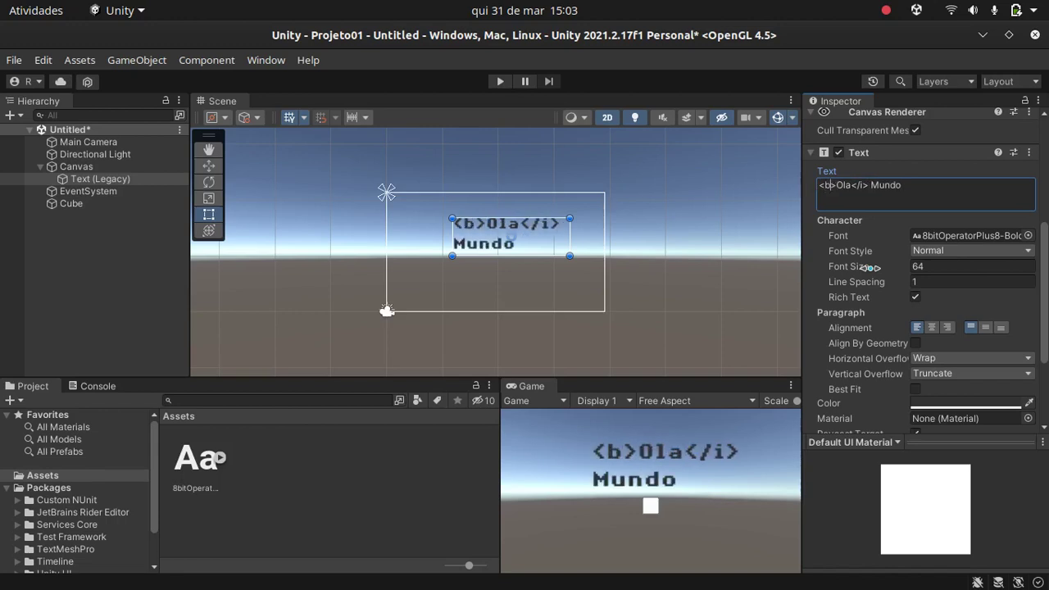
pyautogui.press('BackSpace')
pyautogui.write('b')
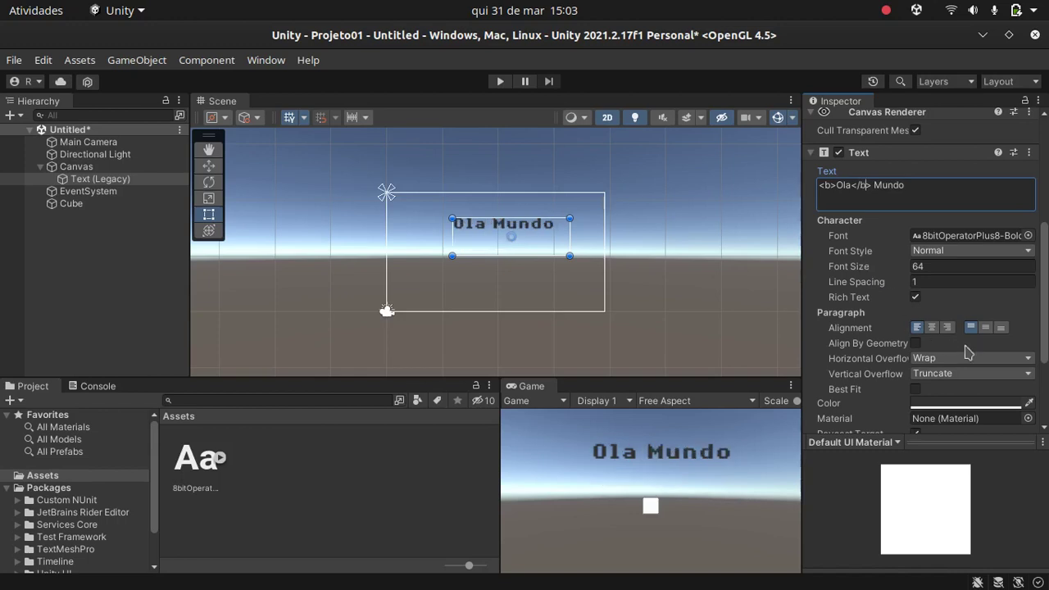
# Step: Switch the label's font from 8bitOperatorPlus8-Bold to Arial
pyautogui.click(1028, 235)
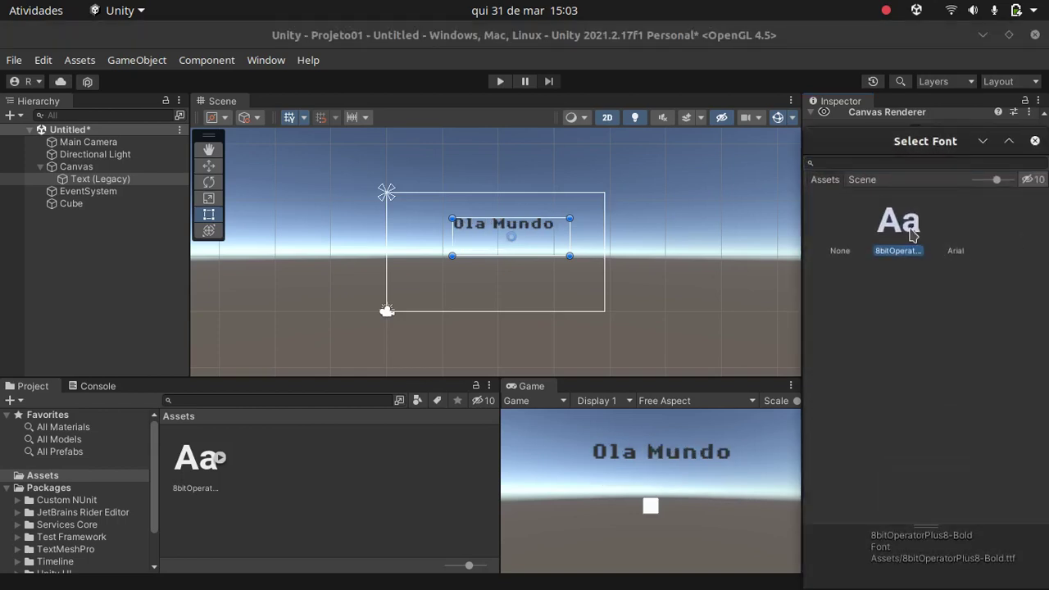
pyautogui.click(958, 246)
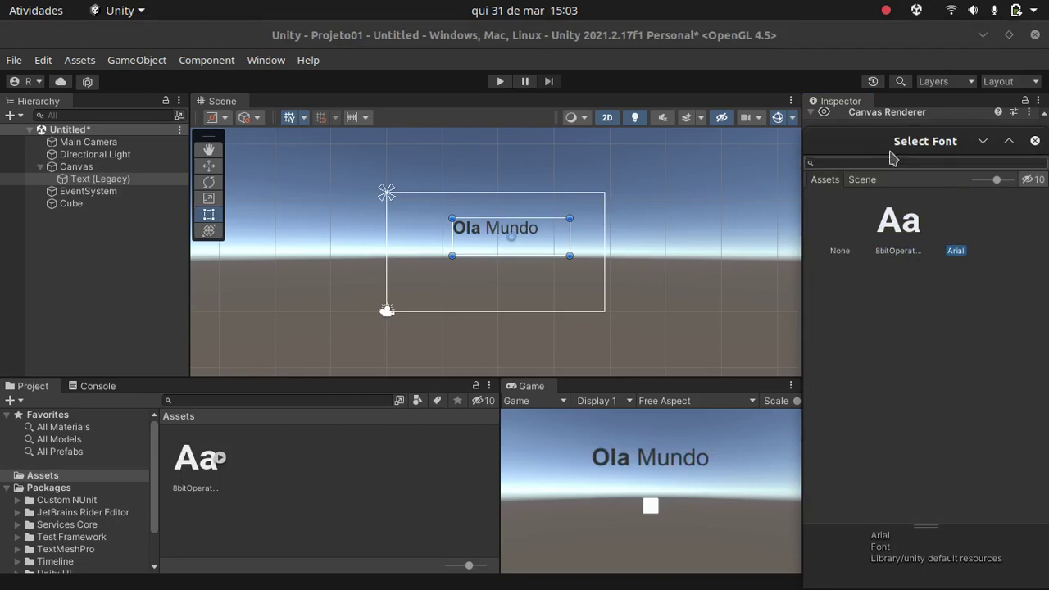
pyautogui.click(469, 231)
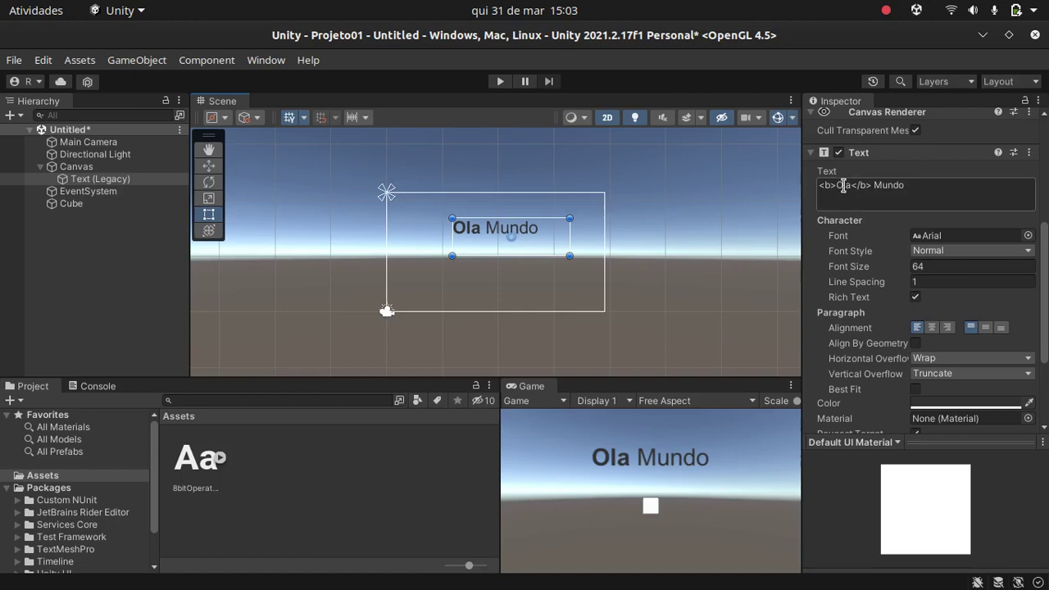
pyautogui.click(873, 189)
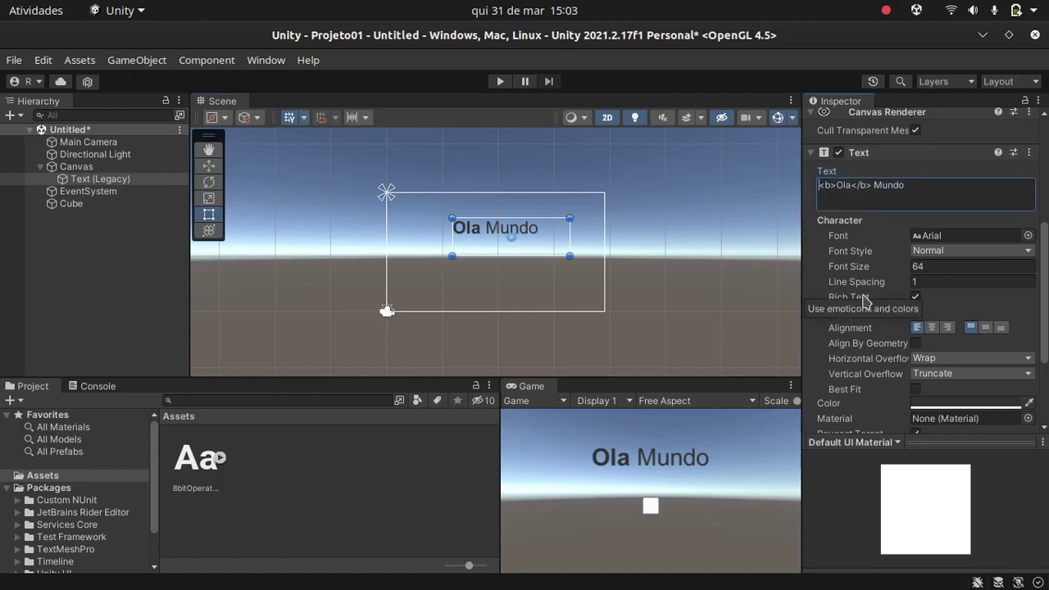
# Step: Try an underline tag on Ola, then change it to <color=red>Ola</color>
pyautogui.press('BackSpace')
pyautogui.write('u')
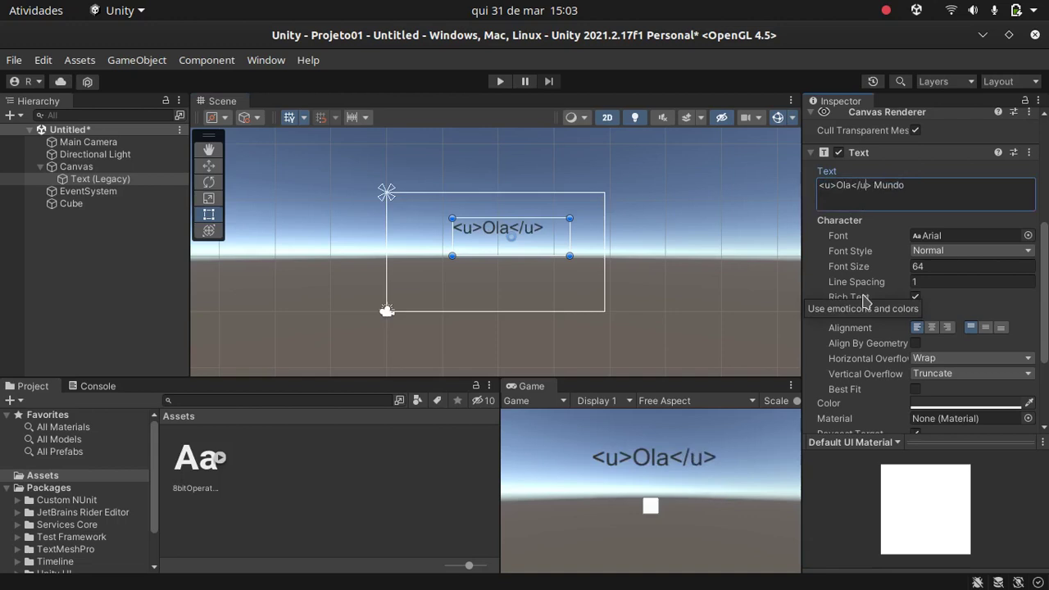
pyautogui.click(935, 195)
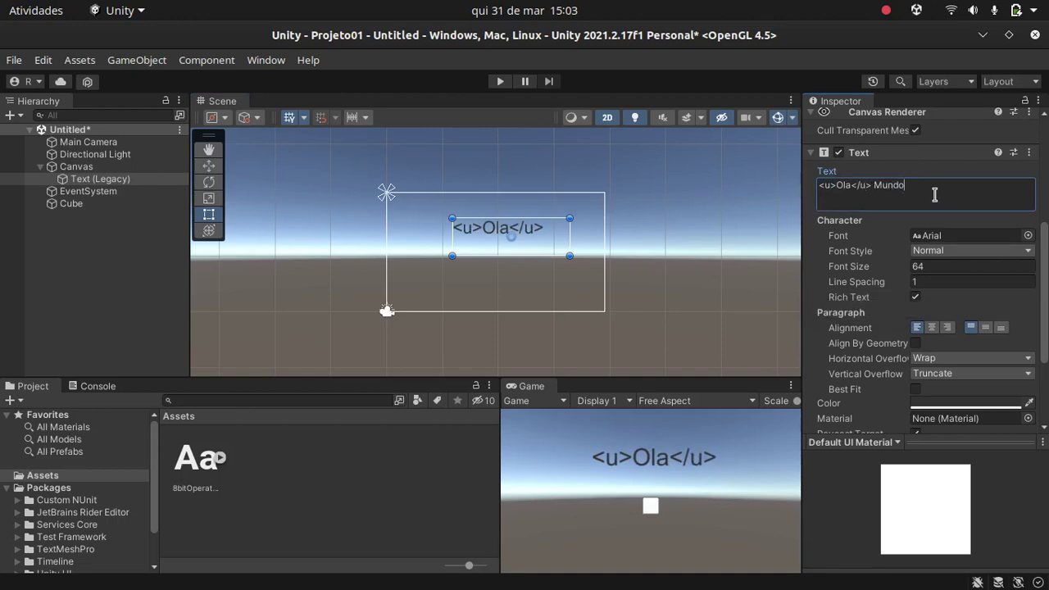
pyautogui.click(864, 182)
pyautogui.press('BackSpace')
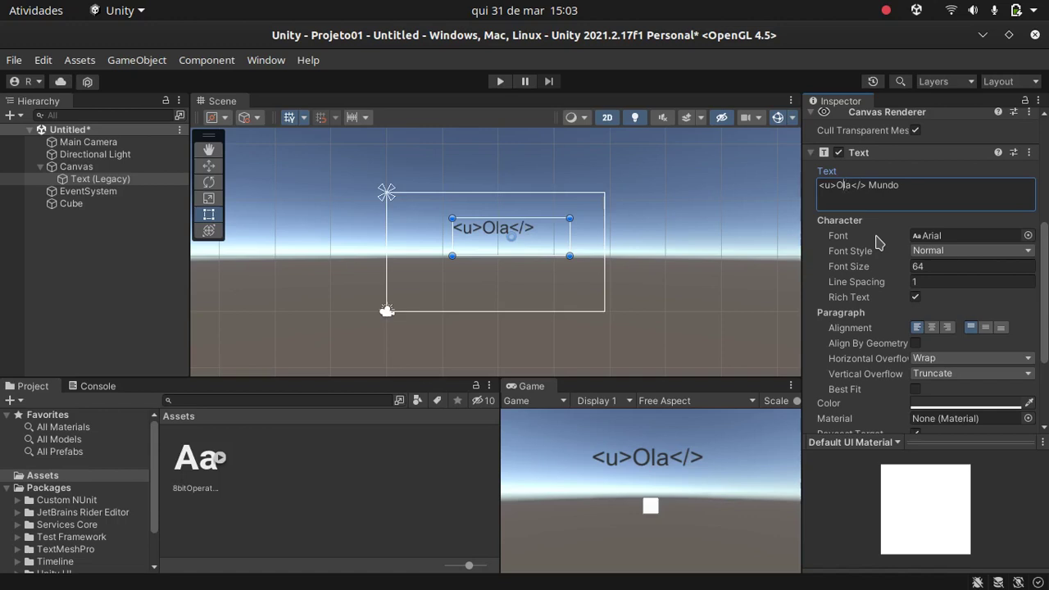
pyautogui.press('BackSpace')
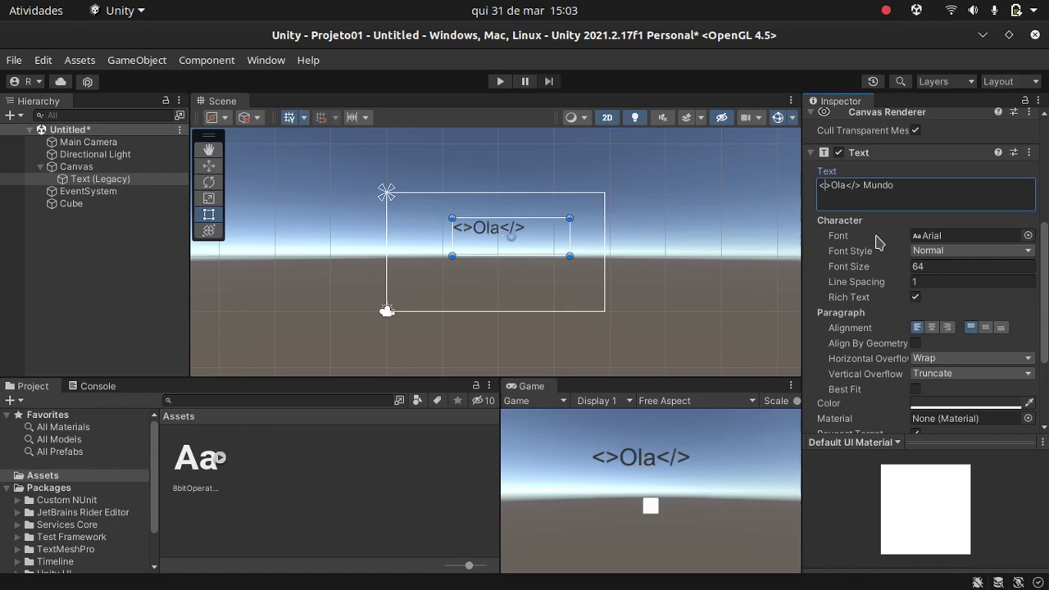
pyautogui.write('color=red>Ola</')
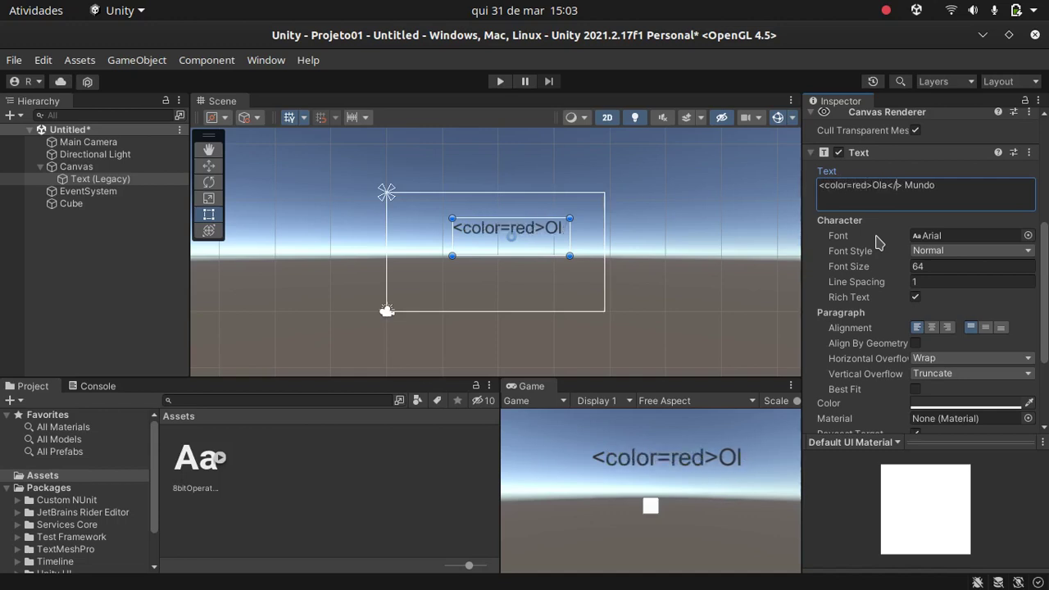
pyautogui.write('color')
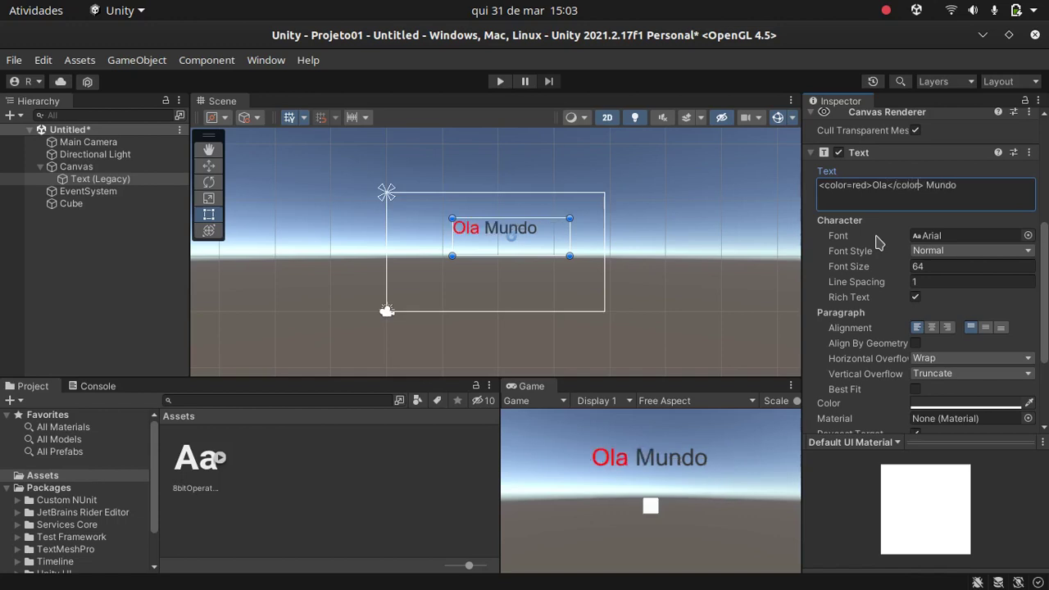
# Step: Append <color=blue>Mundo</color> to the text and toggle the Rich Text option
pyautogui.tripleClick(816, 196)
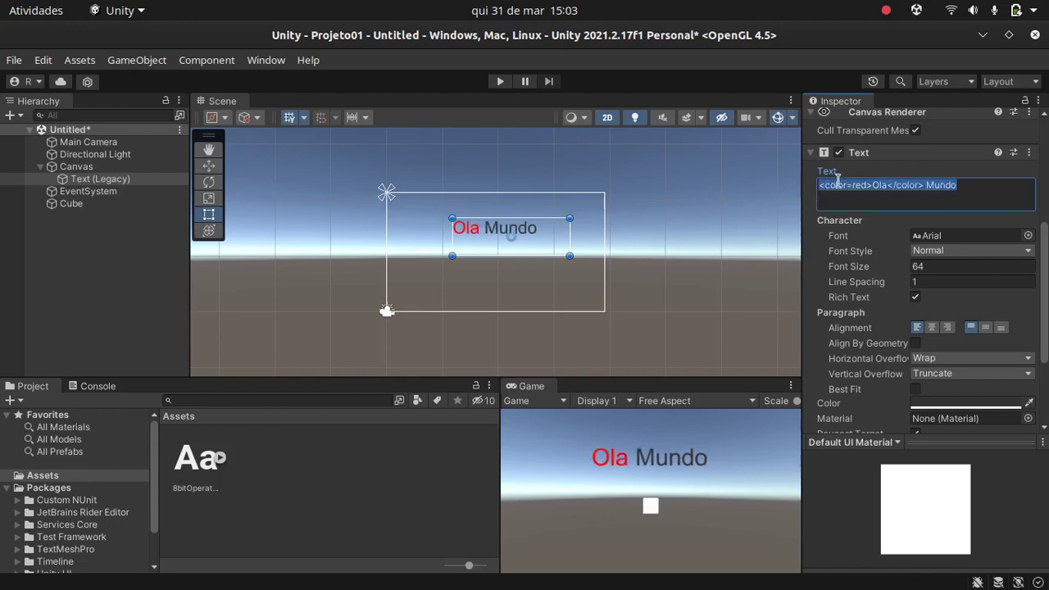
pyautogui.click(829, 185)
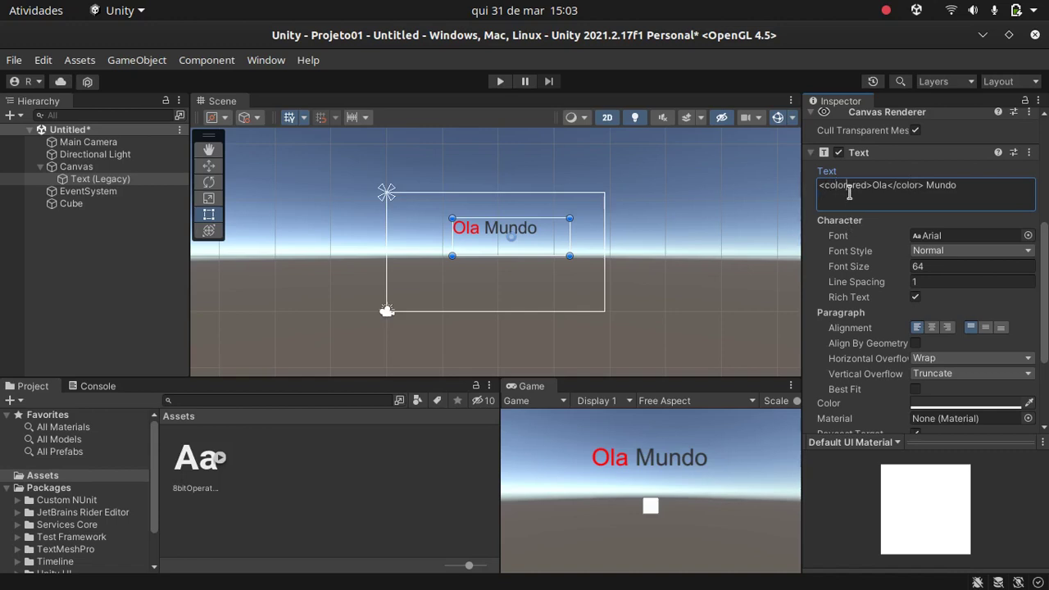
pyautogui.moveTo(847, 185); pyautogui.dragTo(868, 188)
pyautogui.press('End')
pyautogui.write('<color')
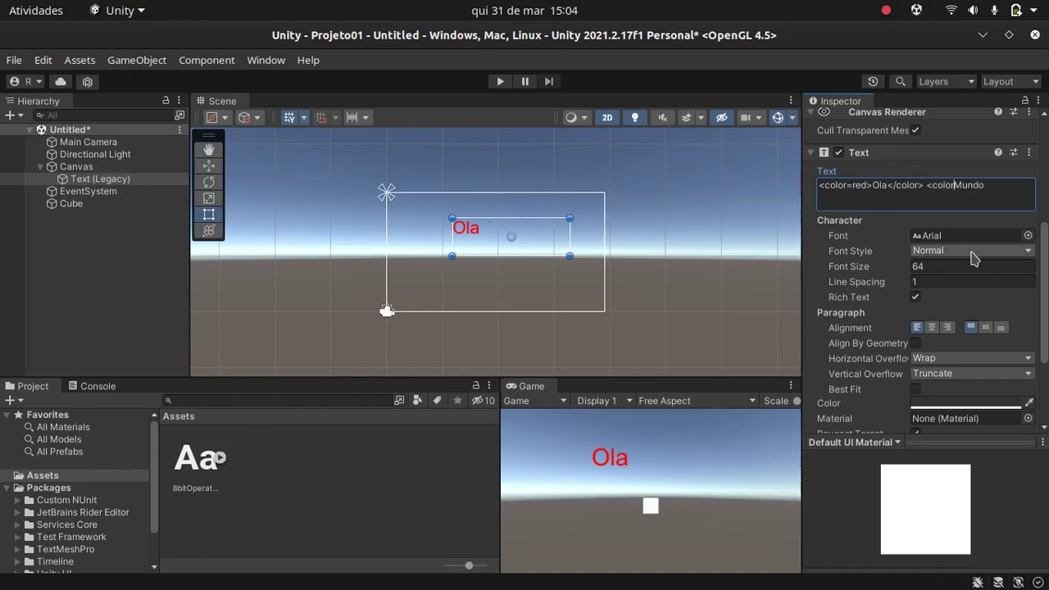
pyautogui.write('=g')
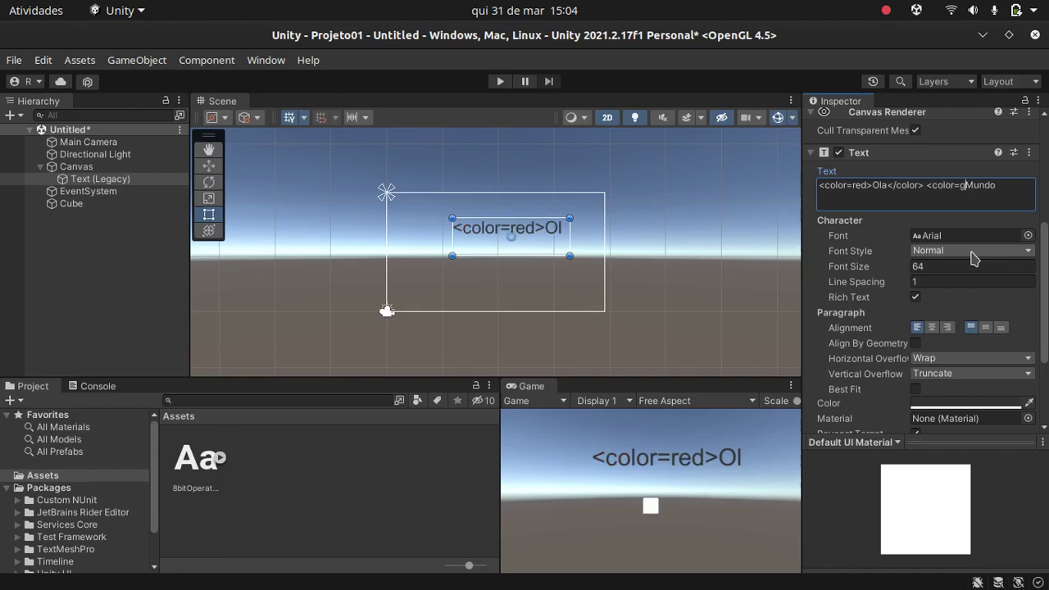
pyautogui.press('BackSpace')
pyautogui.write('blue')
pyautogui.write('>Mundo</co')
pyautogui.write('lor>')
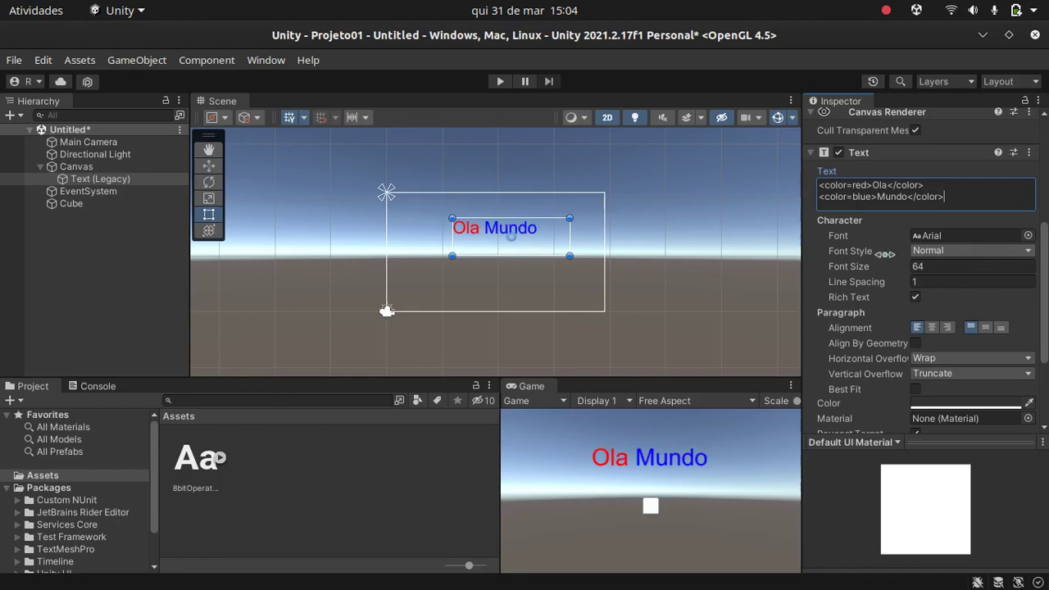
pyautogui.click(916, 299)
# Step: Replace the label's markup with plain 'Ola Mundo' and turn Rich Text off
pyautogui.click(917, 300)
pyautogui.click(917, 300)
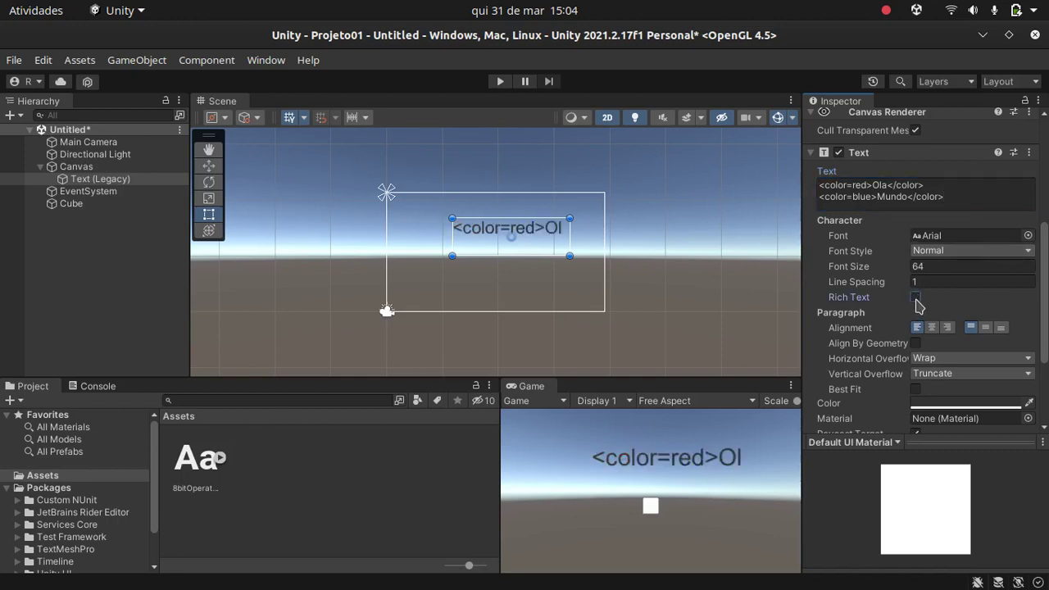
pyautogui.click(916, 300)
pyautogui.doubleClick(914, 197)
pyautogui.hotkey('ctrl', 'a')
pyautogui.write('Ola Mundo')
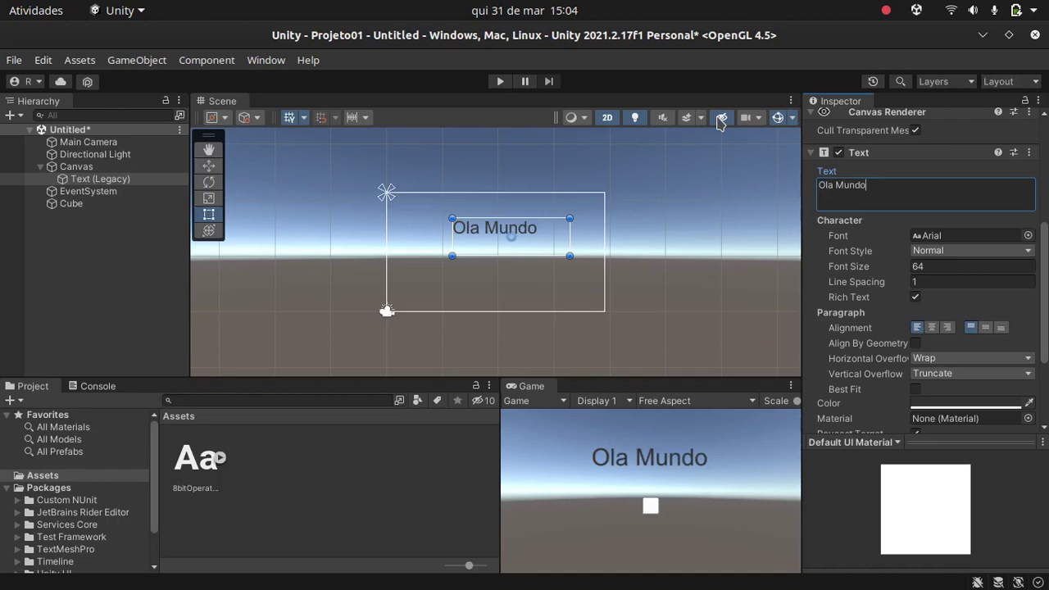
pyautogui.click(917, 299)
# Step: Widen the text box to the left and set the alignment to upper left
pyautogui.click(932, 328)
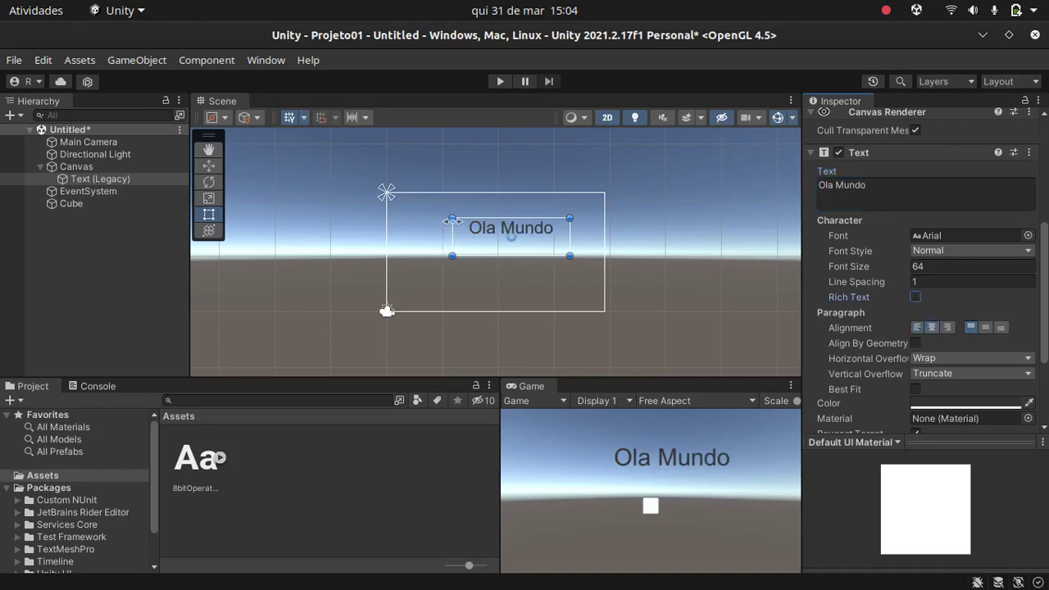
pyautogui.moveTo(452, 220); pyautogui.dragTo(394, 218)
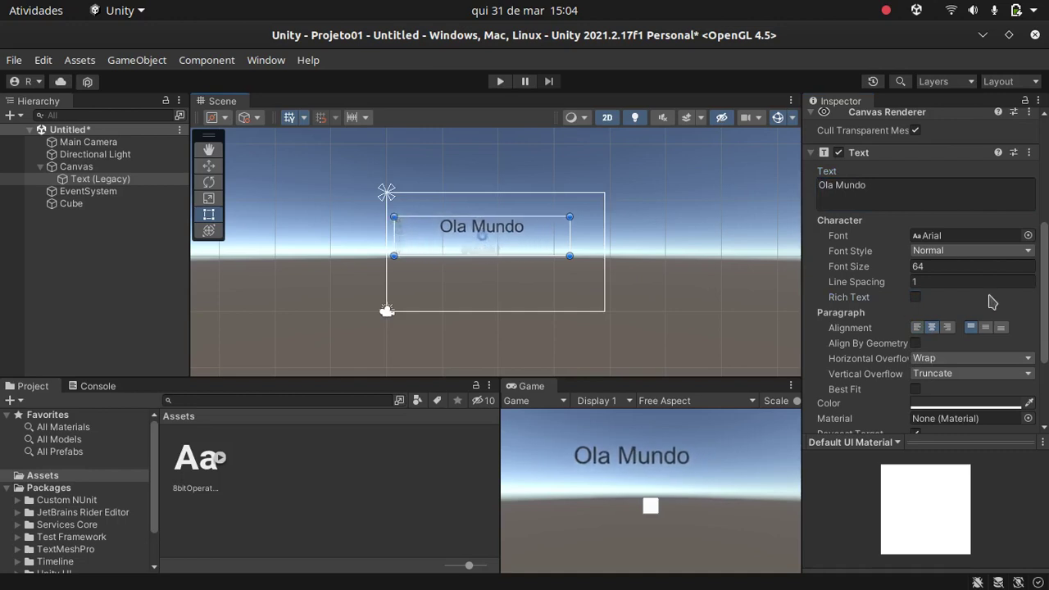
pyautogui.click(947, 328)
pyautogui.click(932, 328)
pyautogui.click(917, 328)
pyautogui.click(932, 328)
pyautogui.click(946, 328)
pyautogui.click(986, 328)
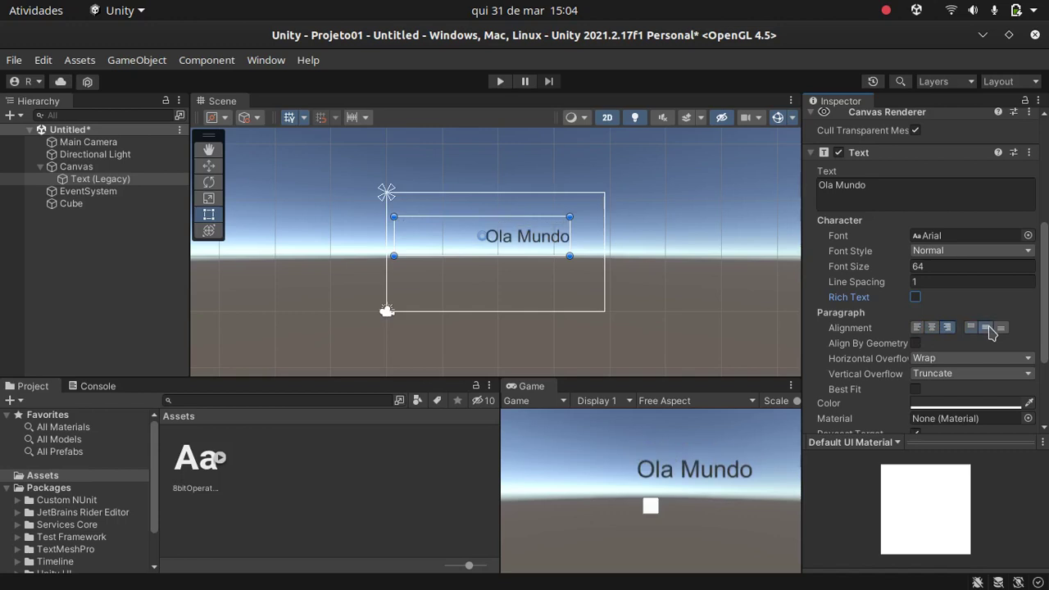
pyautogui.click(1001, 328)
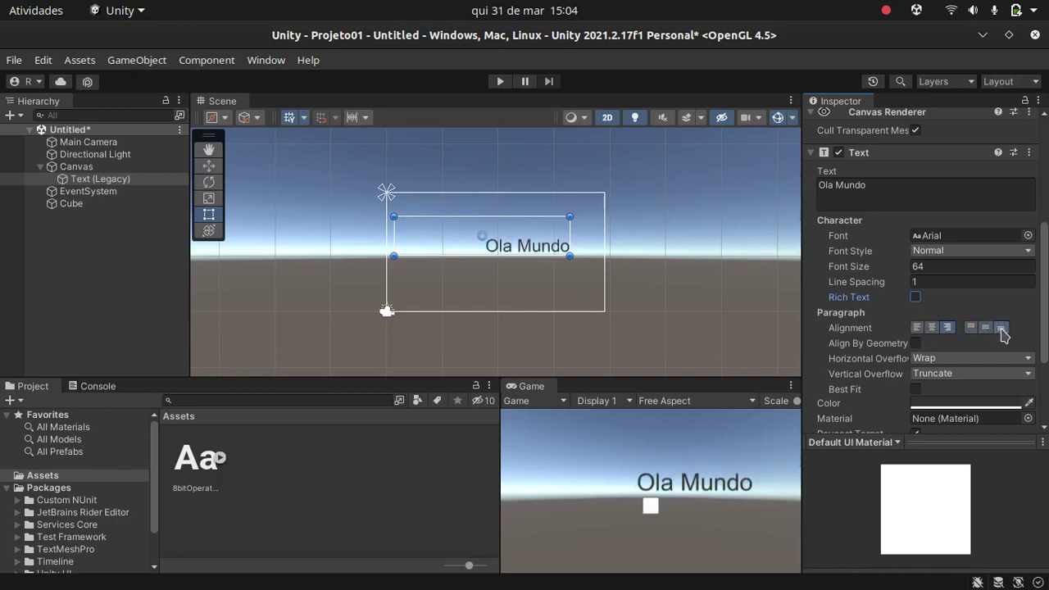
pyautogui.click(917, 328)
pyautogui.click(971, 327)
pyautogui.scroll(-1, 974, 325)
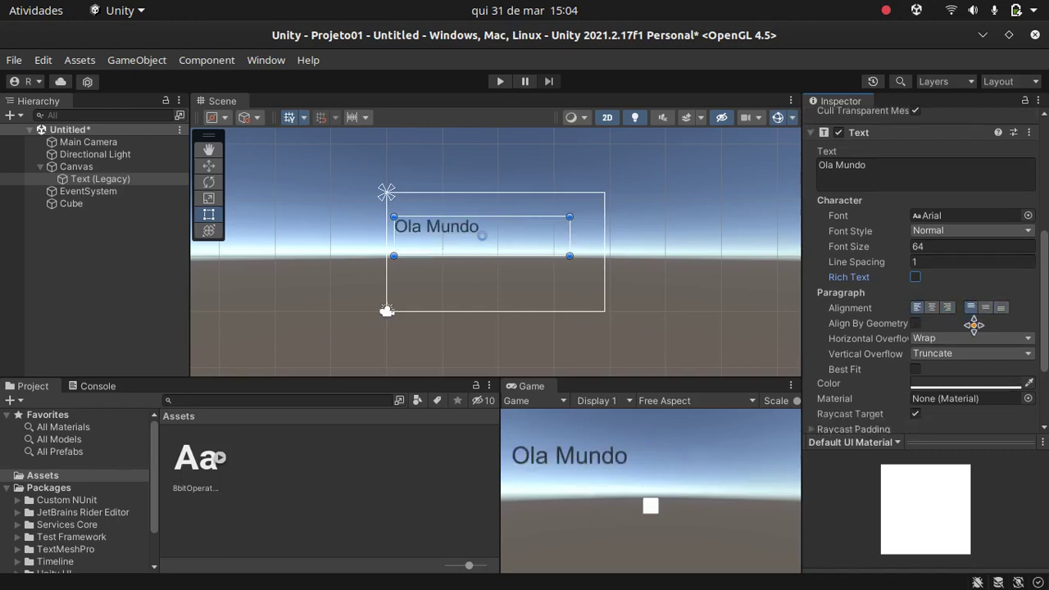
pyautogui.scroll(-4, 974, 324)
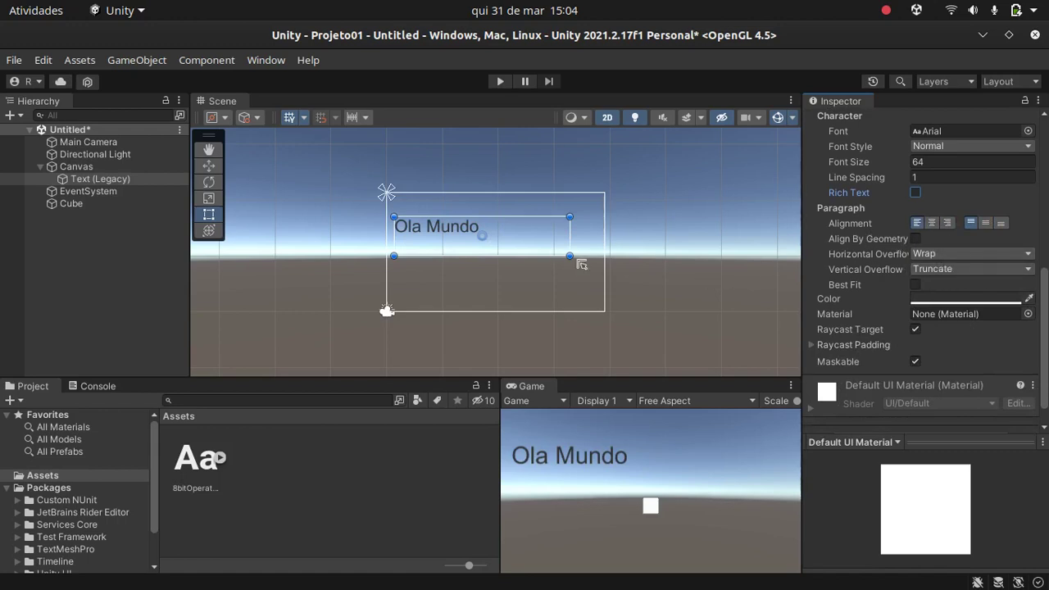
# Step: Enable Best Fit with Max Size 150 and tighten the text box around 'Ola Mundo'
pyautogui.moveTo(572, 258); pyautogui.dragTo(425, 315)
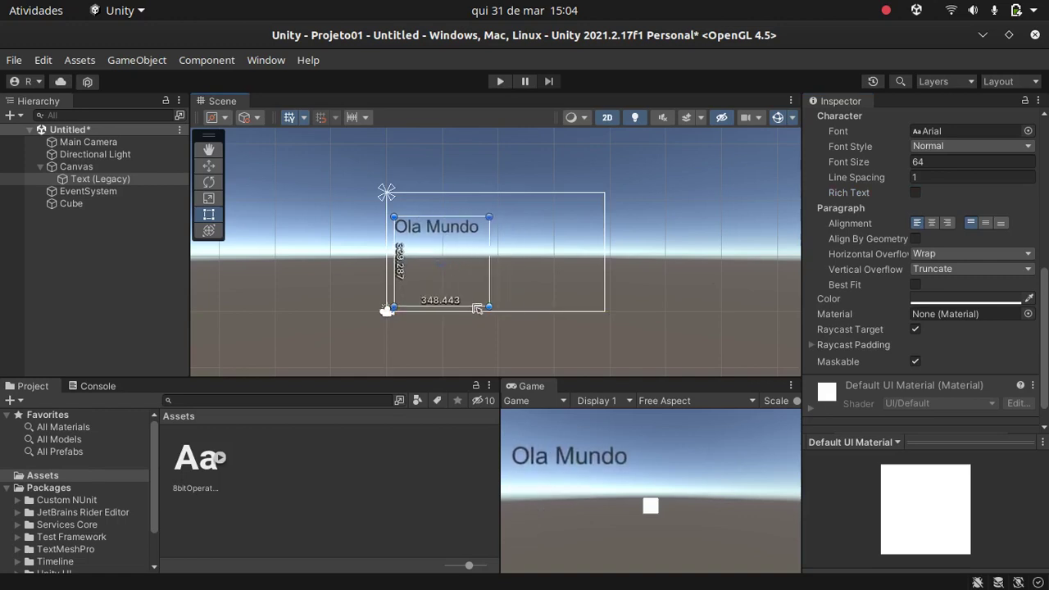
pyautogui.moveTo(425, 315); pyautogui.dragTo(587, 271)
pyautogui.moveTo(935, 382); pyautogui.dragTo(975, 377)
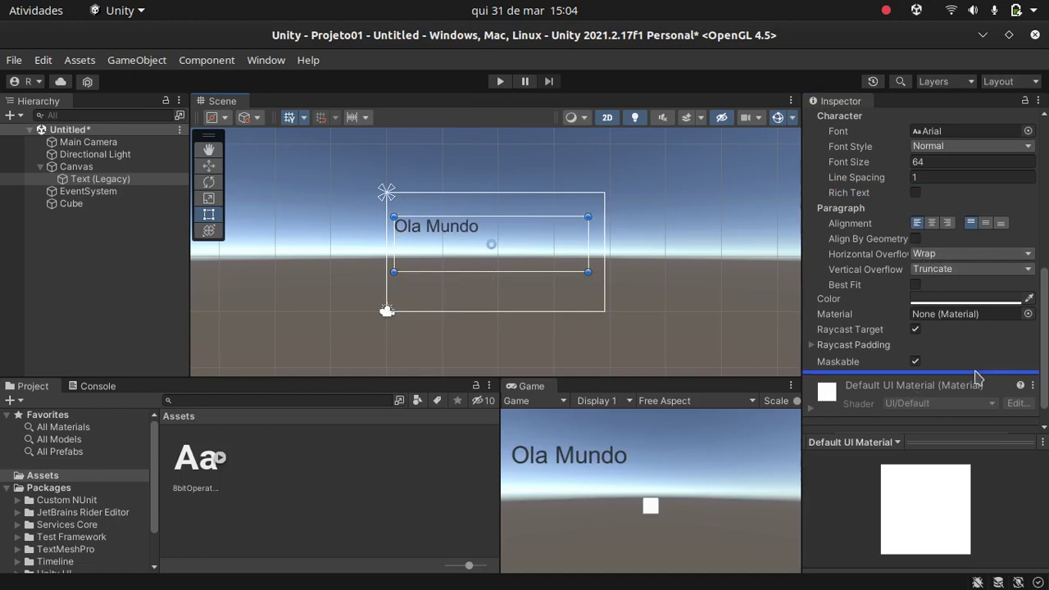
pyautogui.click(916, 285)
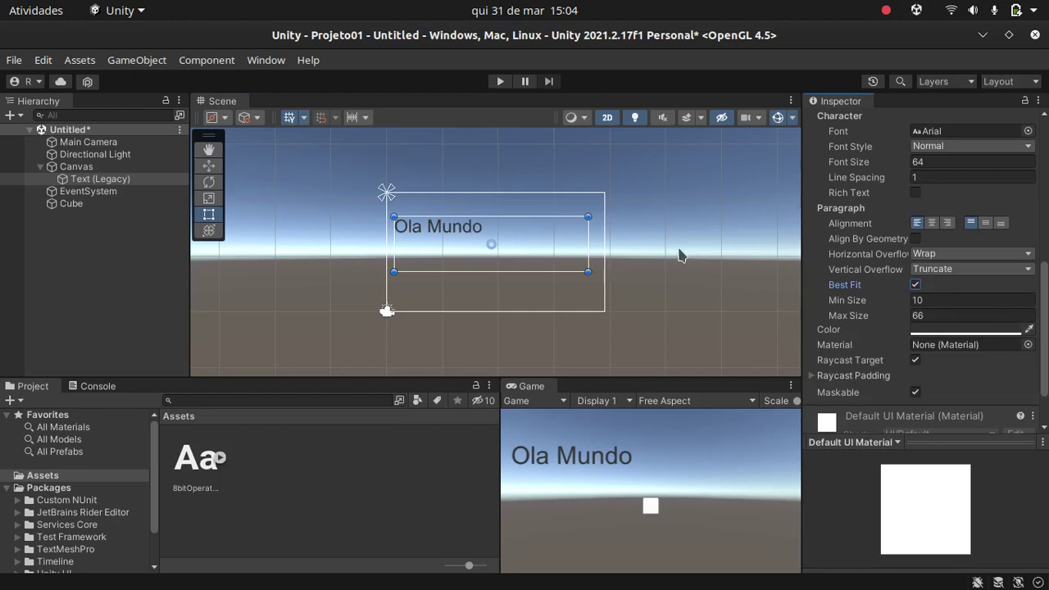
pyautogui.moveTo(588, 271)
pyautogui.mouseDown()
pyautogui.moveTo(457, 236)
pyautogui.moveTo(529, 246)
pyautogui.moveTo(538, 248)
pyautogui.moveTo(450, 238)
pyautogui.moveTo(593, 264)
pyautogui.mouseUp()
pyautogui.moveTo(835, 316); pyautogui.dragTo(904, 313)
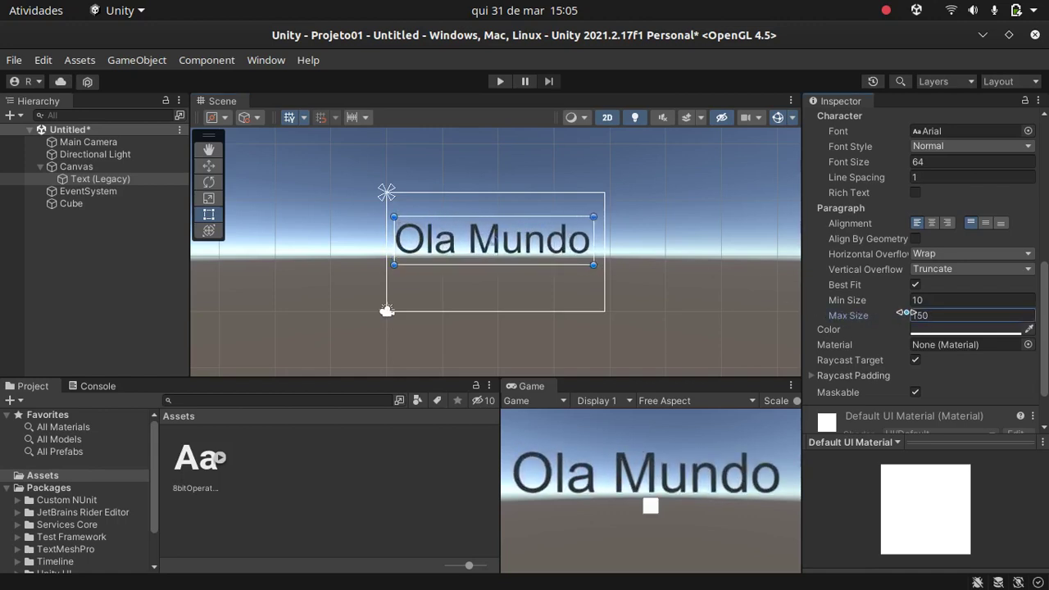
pyautogui.moveTo(595, 267)
pyautogui.mouseDown()
pyautogui.moveTo(446, 235)
pyautogui.moveTo(595, 264)
pyautogui.moveTo(537, 248)
pyautogui.mouseUp()
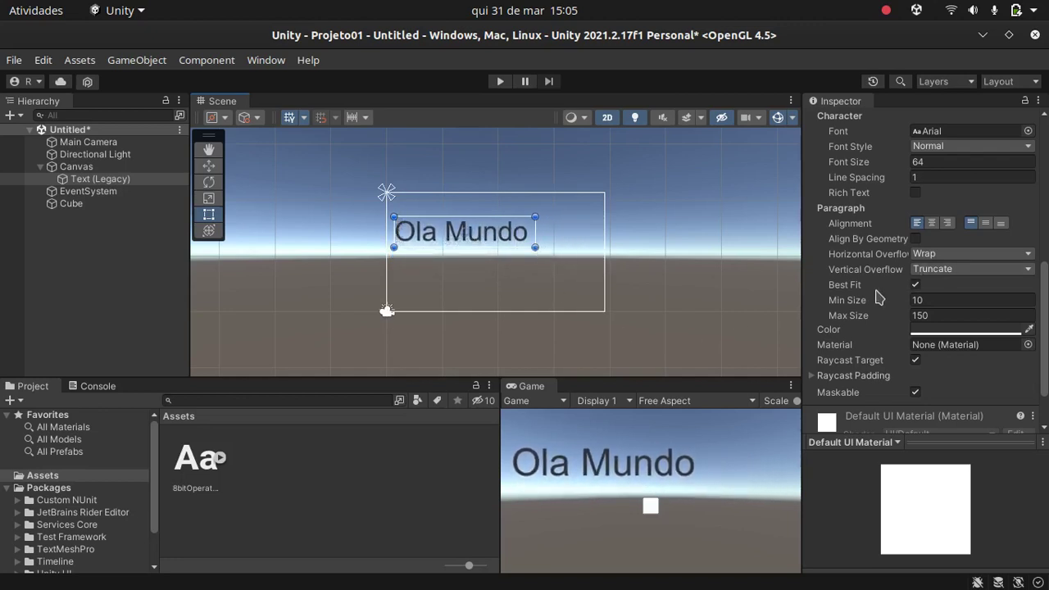
pyautogui.scroll(-3, 876, 297)
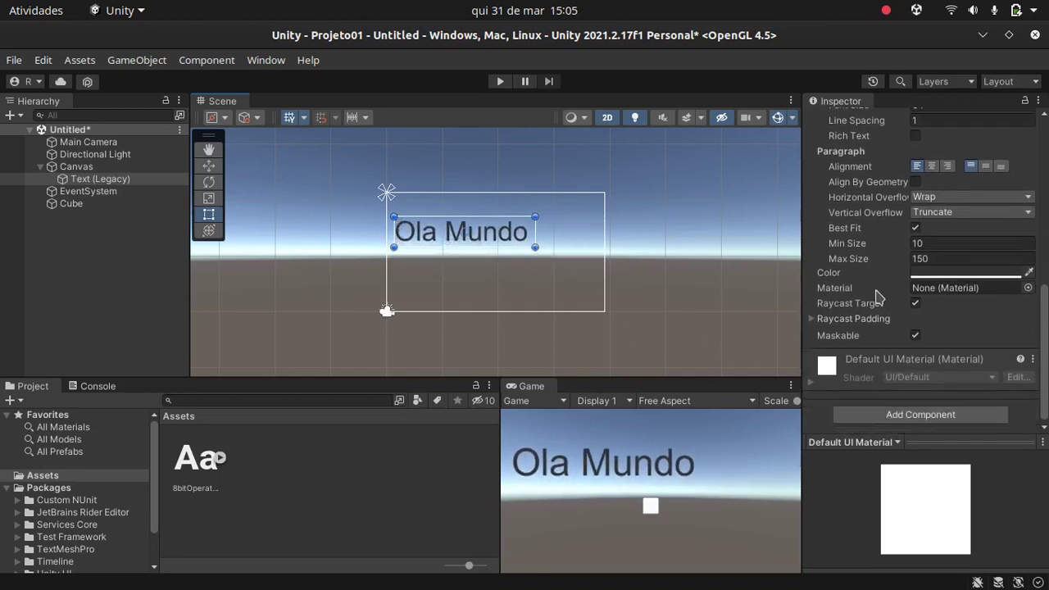
# Step: Set the Ola Mundo text colour to black
pyautogui.click(961, 275)
pyautogui.moveTo(956, 224)
pyautogui.mouseDown()
pyautogui.moveTo(993, 282)
pyautogui.moveTo(1016, 199)
pyautogui.moveTo(1008, 305)
pyautogui.mouseUp()
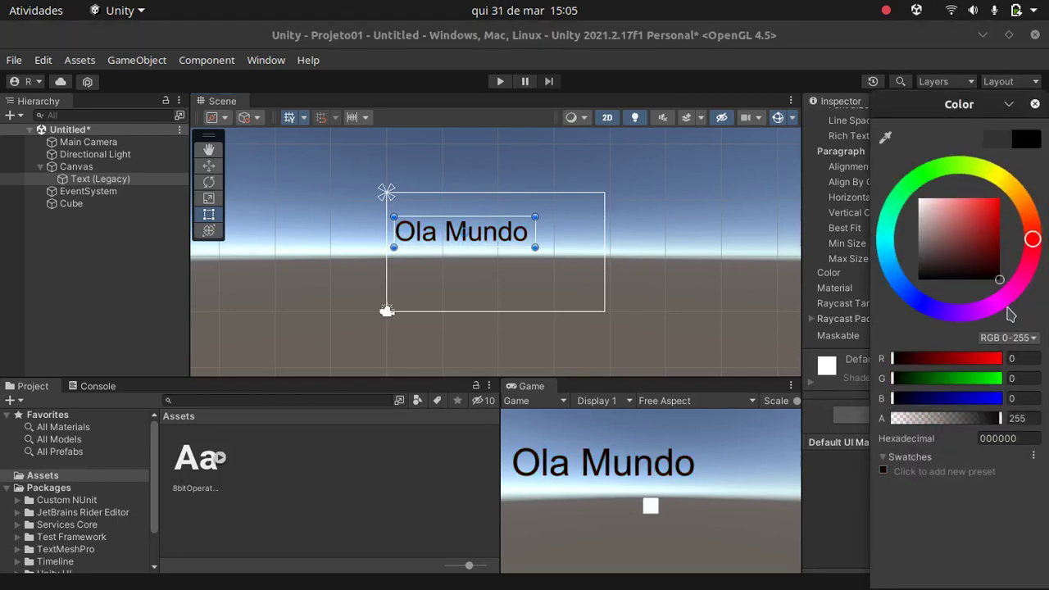
pyautogui.click(1035, 104)
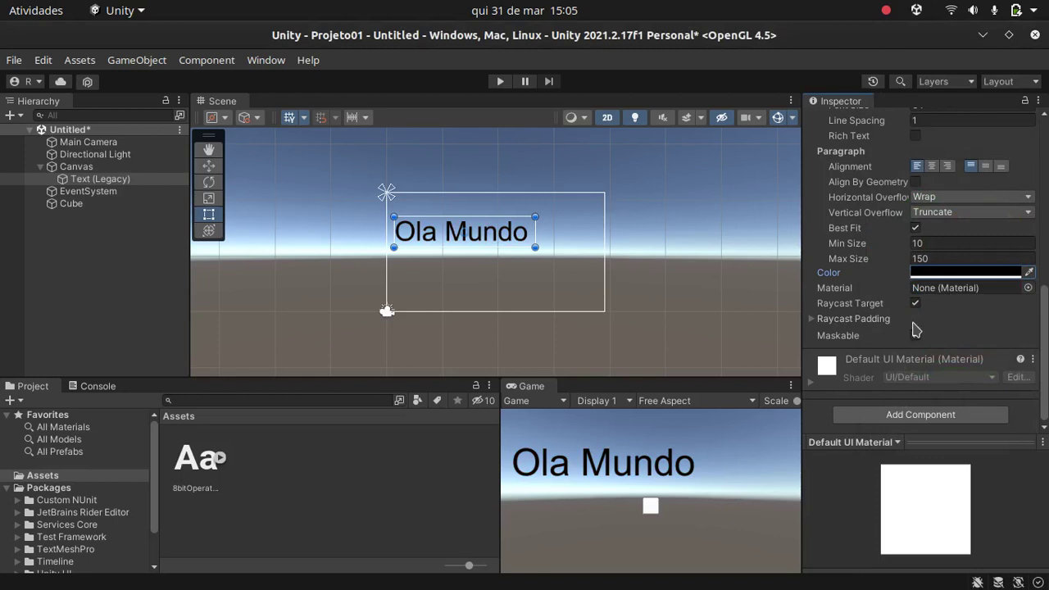
# Step: Move the Ola Mundo text up to the top centre of the canvas
pyautogui.scroll(5, 865, 309)
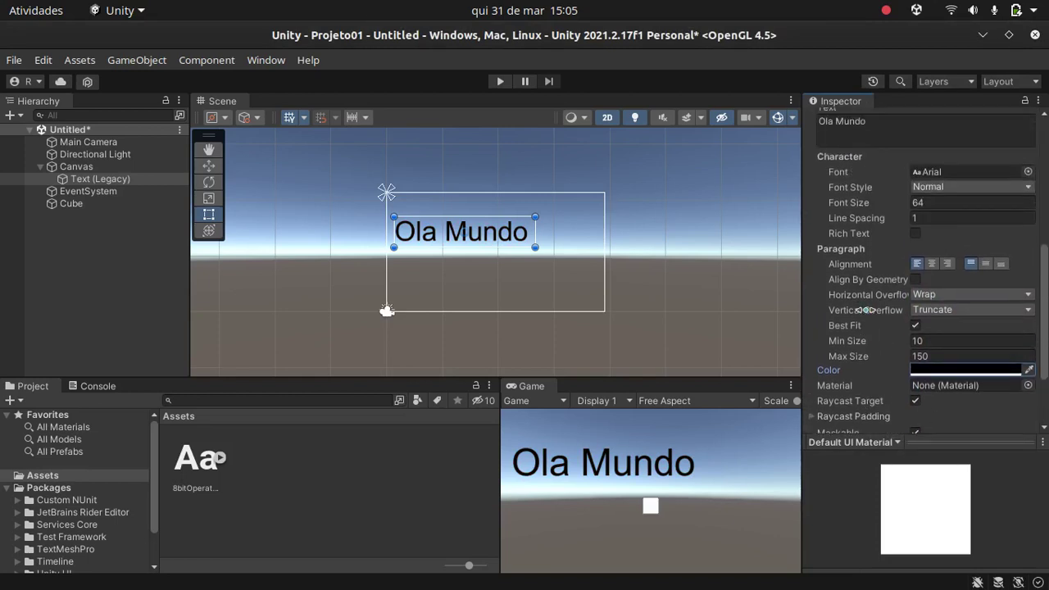
pyautogui.scroll(2, 866, 309)
pyautogui.scroll(-2, 866, 309)
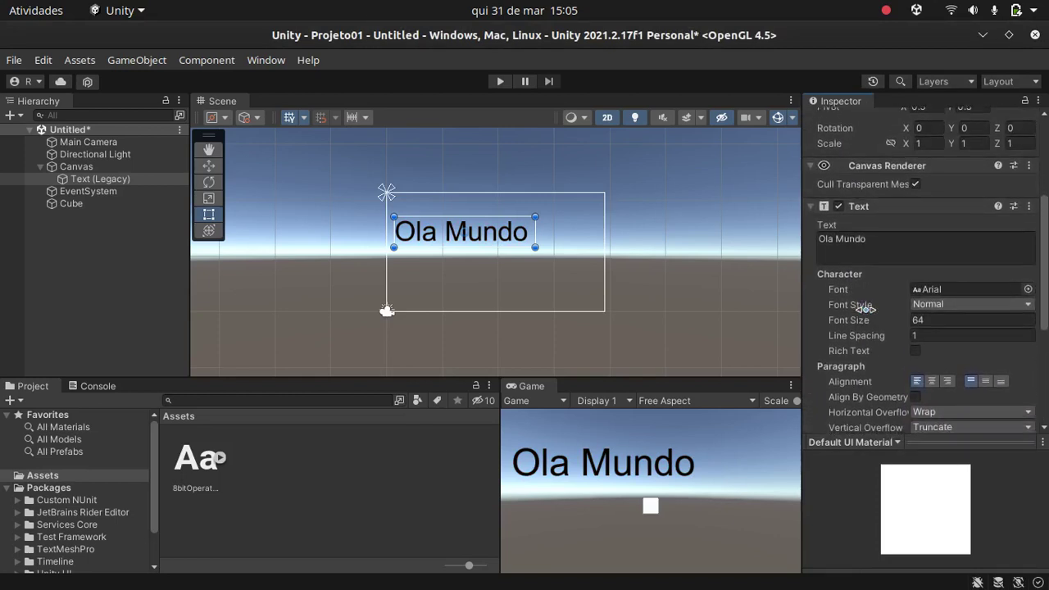
pyautogui.scroll(1, 867, 310)
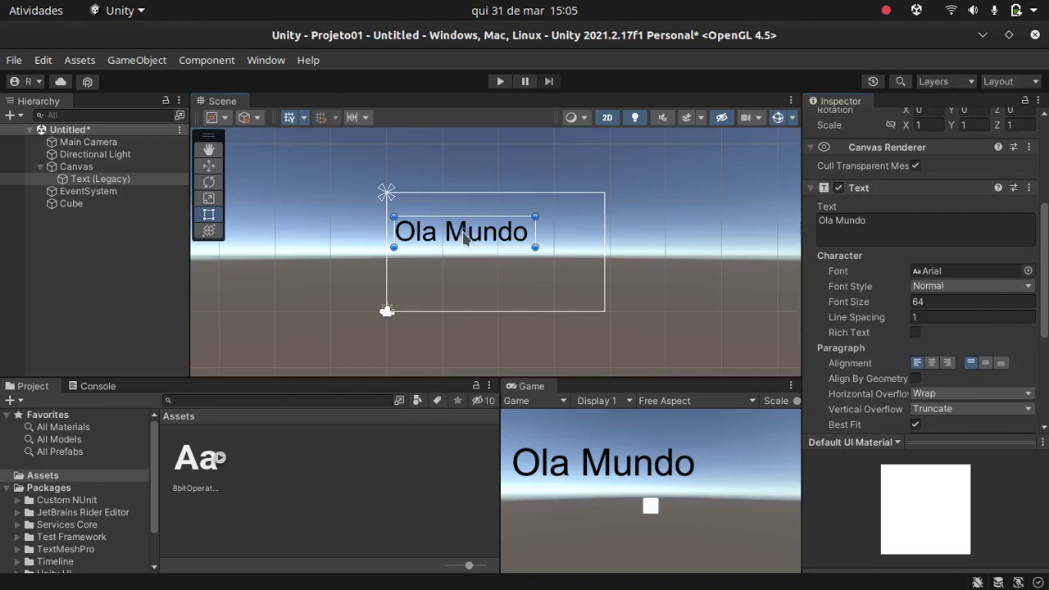
pyautogui.moveTo(464, 233); pyautogui.dragTo(495, 219)
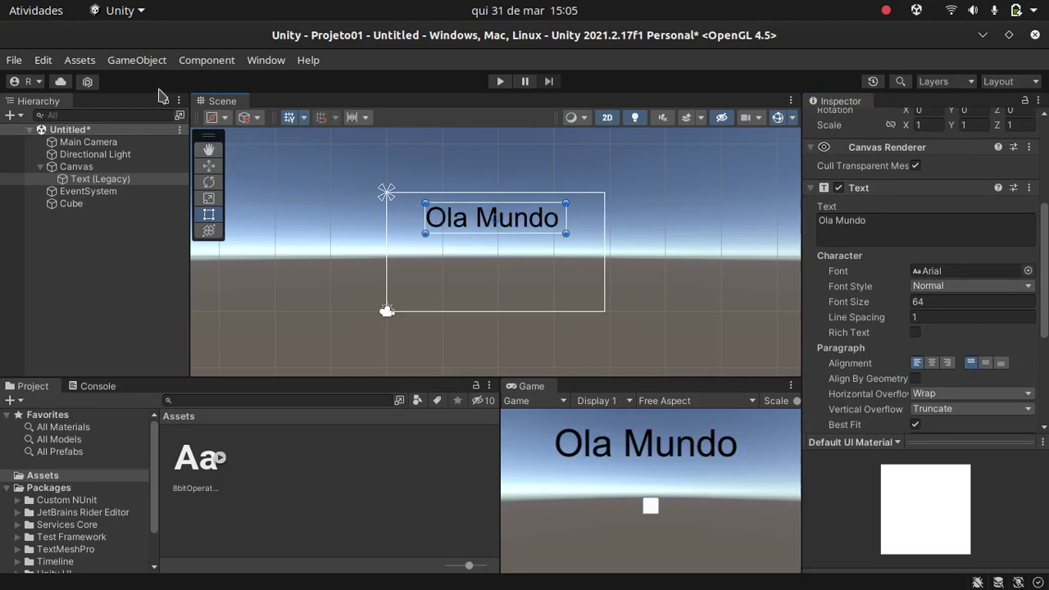
# Step: Create a Button from GameObject > UI > Legacy in the Canvas
pyautogui.click(135, 67)
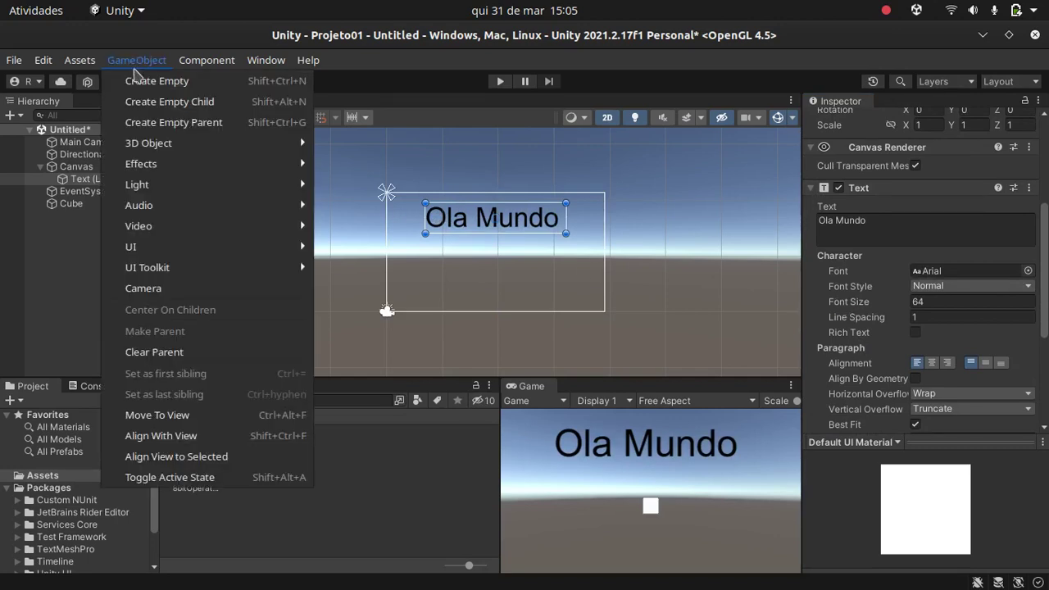
pyautogui.moveTo(188, 249)
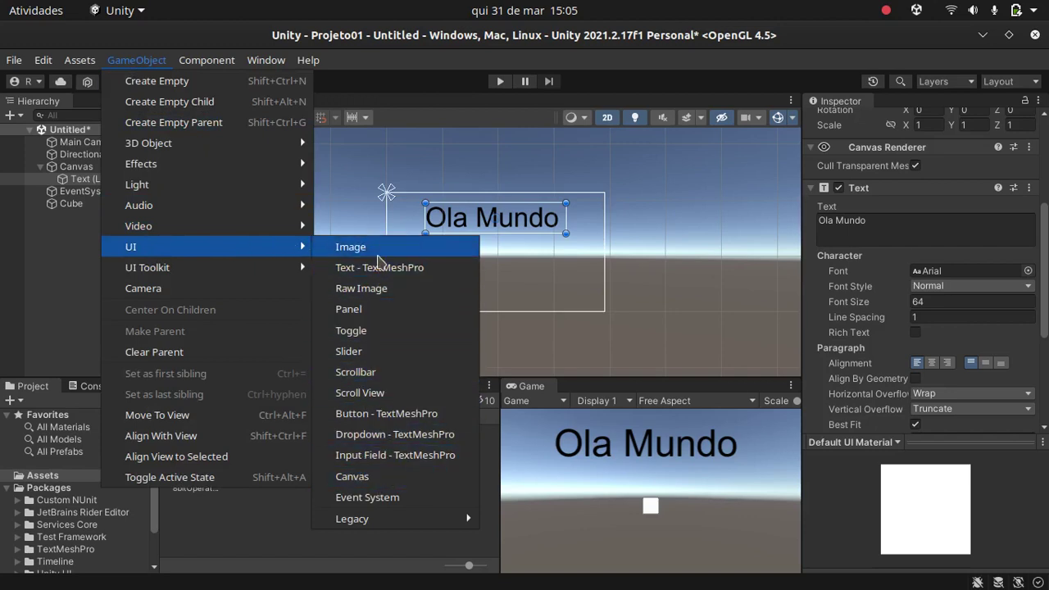
pyautogui.moveTo(366, 523)
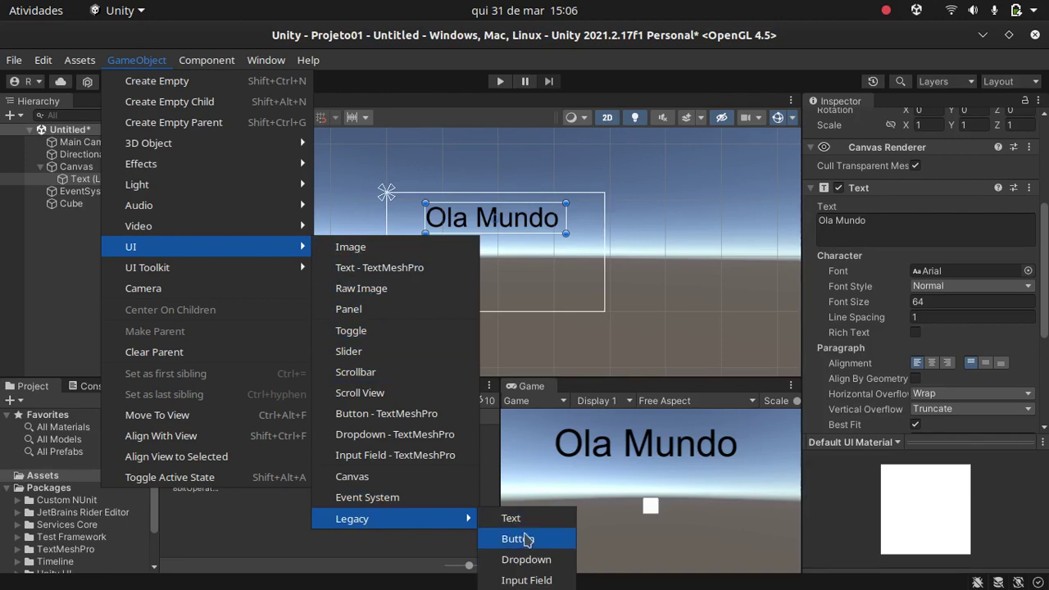
pyautogui.click(540, 544)
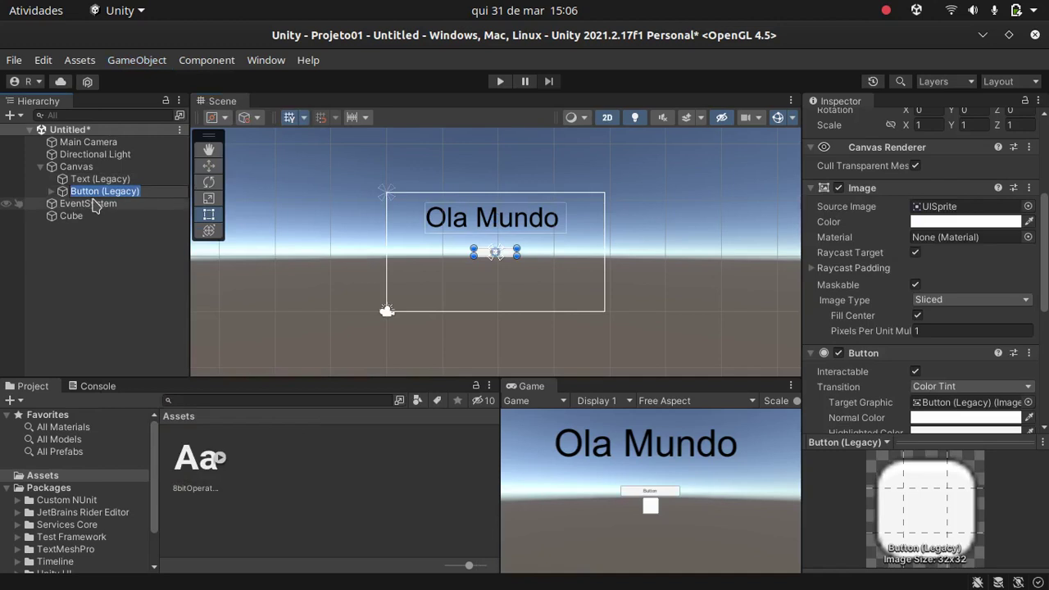
# Step: Keep the default Button name, enlarge it to about 405 by 69, and centre it below Ola Mundo
pyautogui.press('Return')
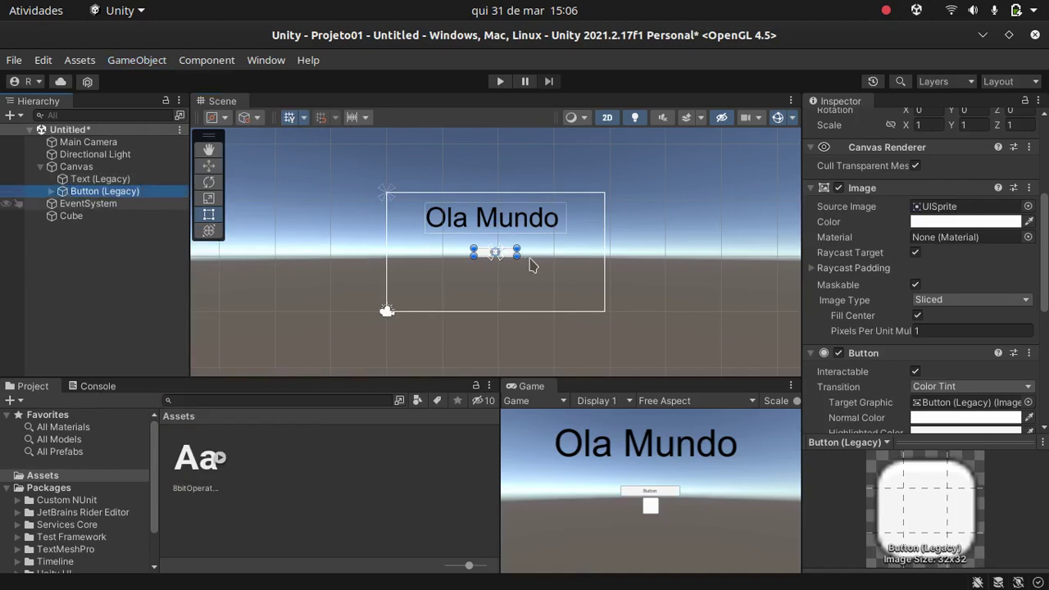
pyautogui.moveTo(516, 256)
pyautogui.mouseDown()
pyautogui.moveTo(596, 279)
pyautogui.moveTo(584, 266)
pyautogui.mouseUp()
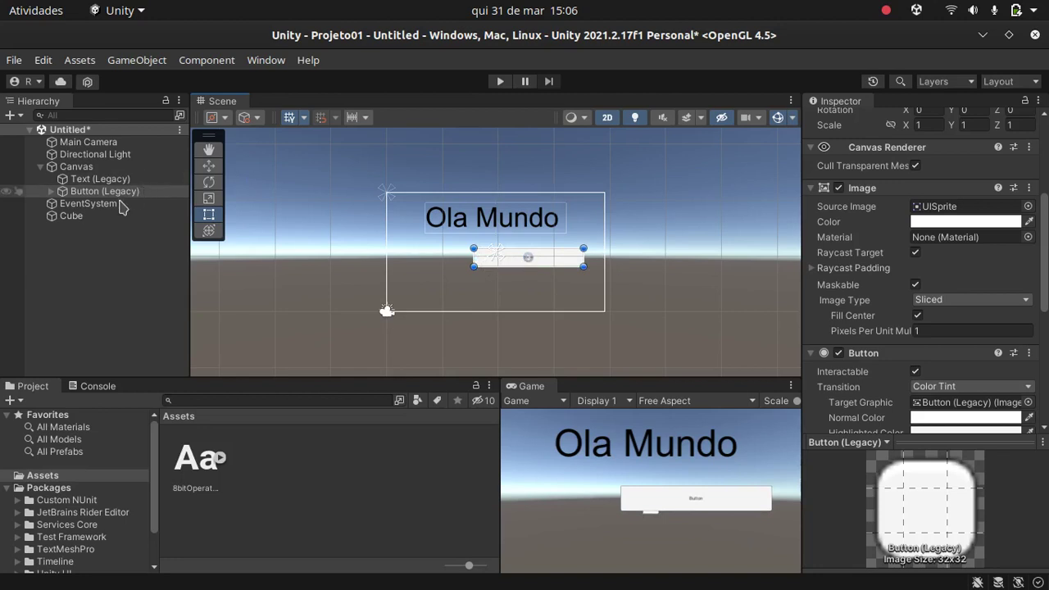
pyautogui.scroll(3, 846, 208)
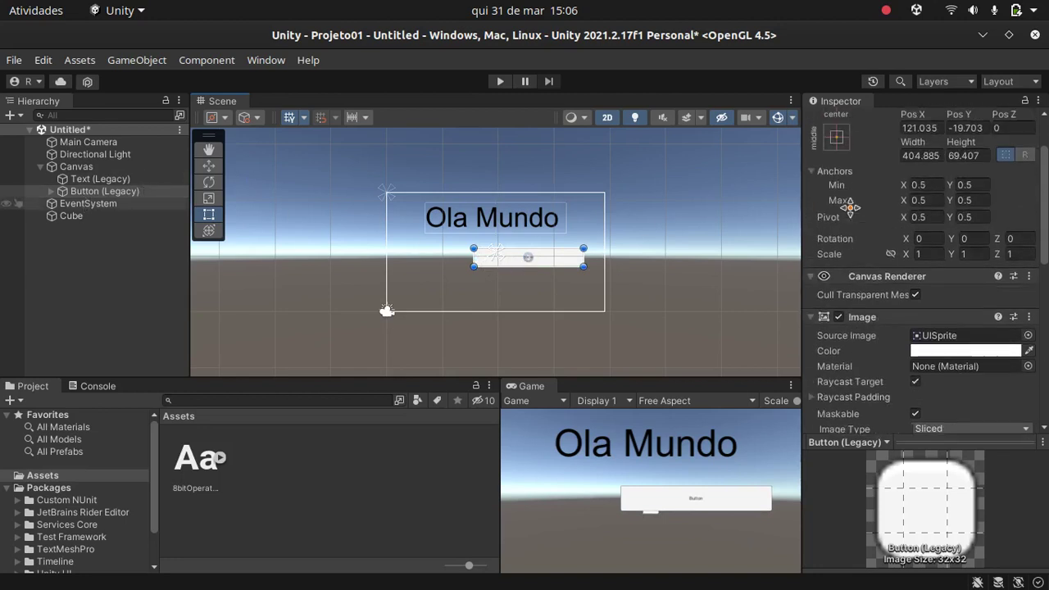
pyautogui.scroll(3, 844, 209)
pyautogui.click(838, 209)
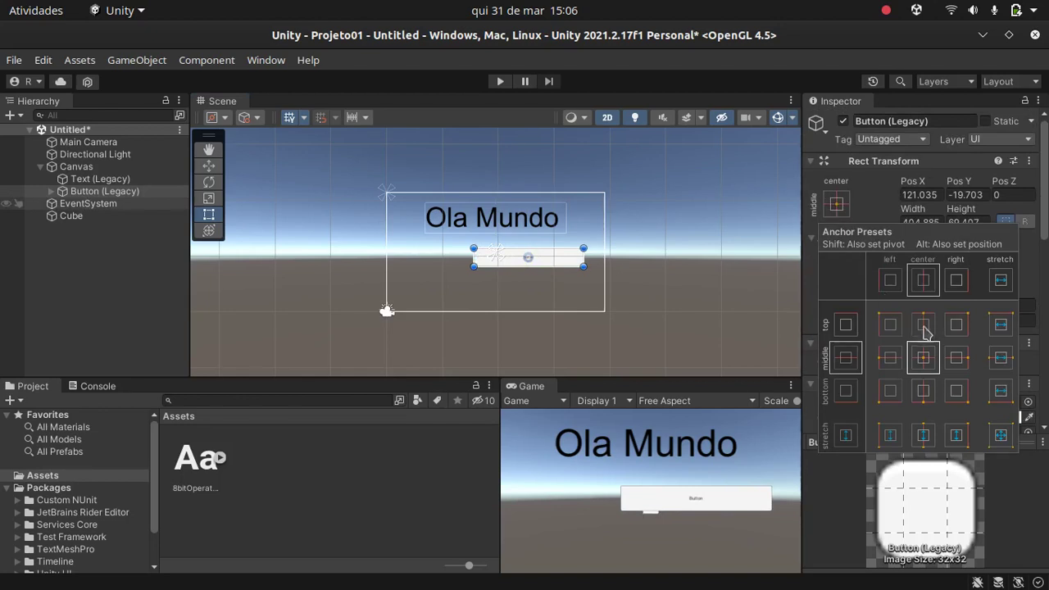
pyautogui.click(500, 260)
pyautogui.click(98, 191)
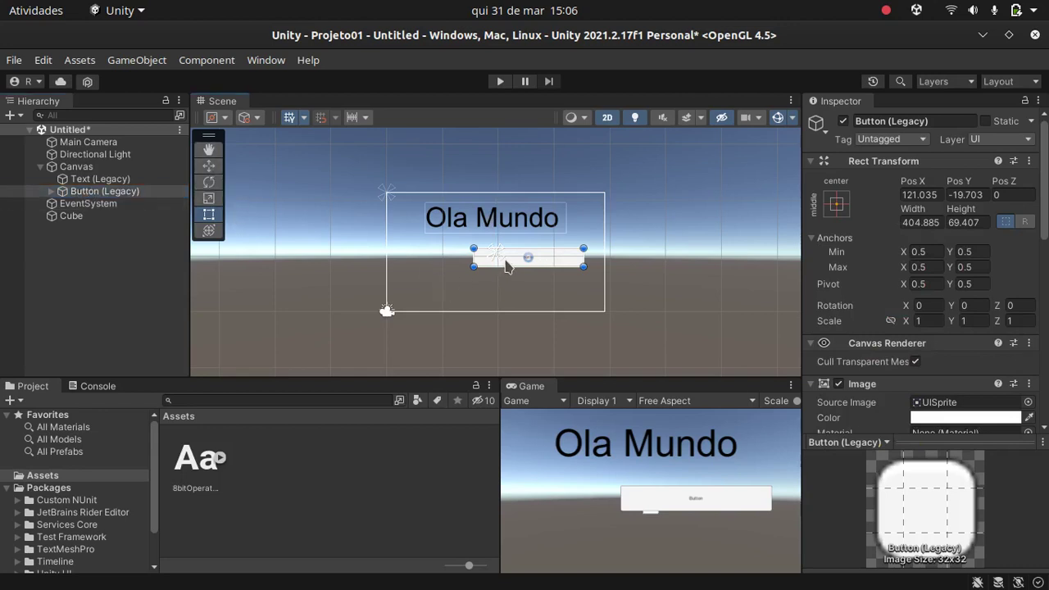
pyautogui.moveTo(505, 271); pyautogui.dragTo(472, 264)
pyautogui.click(51, 191)
# Step: Change the button's child label text to 'Click Aqui' with font size 52
pyautogui.click(99, 205)
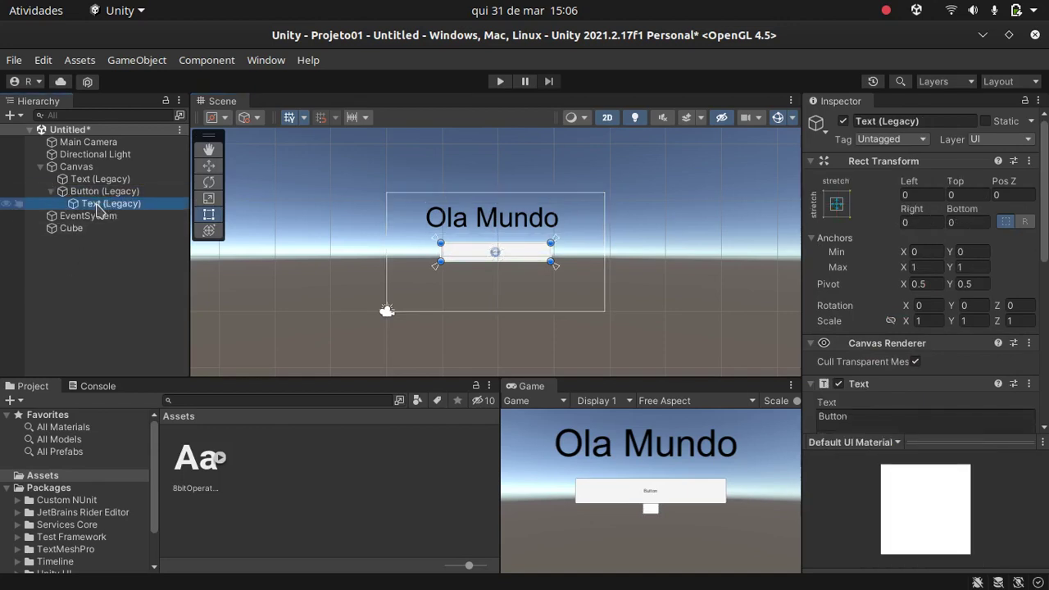
pyautogui.scroll(-3, 907, 354)
pyautogui.scroll(-3, 907, 354)
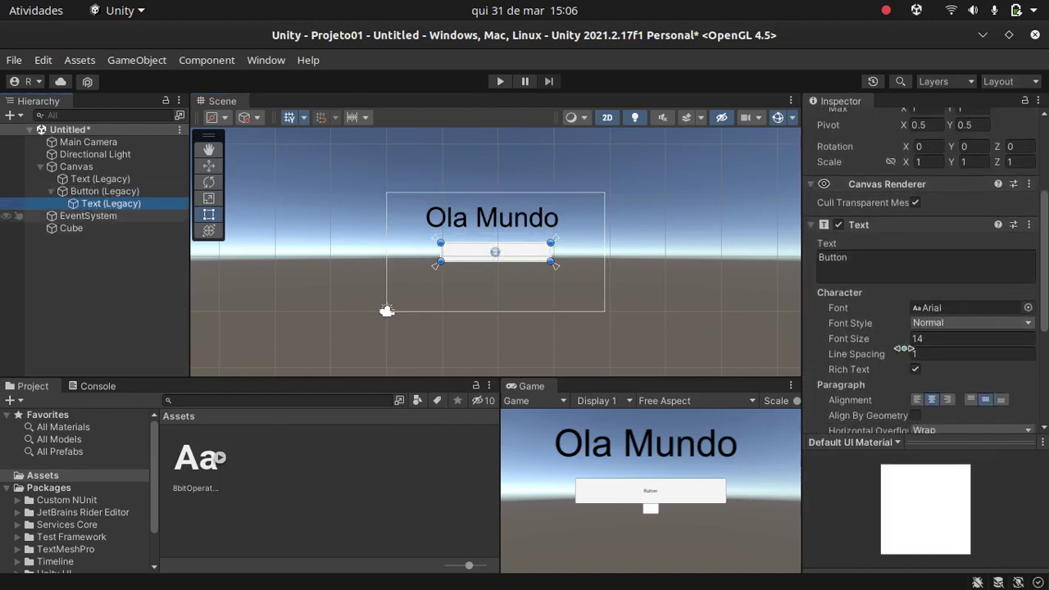
pyautogui.click(844, 261)
pyautogui.write('Clicke')
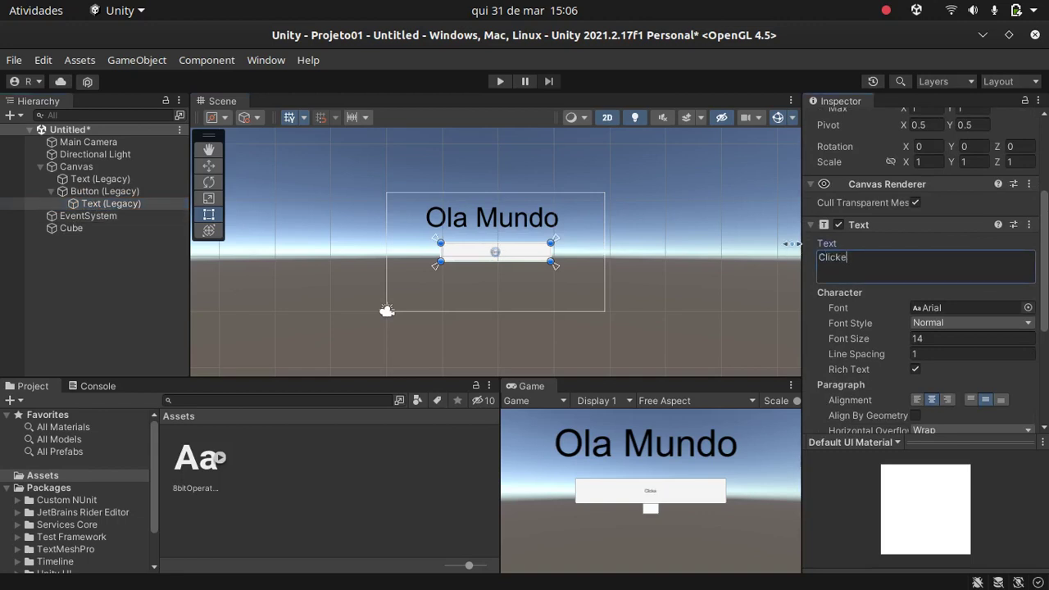
pyautogui.press('BackSpace')
pyautogui.write(' Aqui')
pyautogui.moveTo(862, 341); pyautogui.dragTo(893, 338)
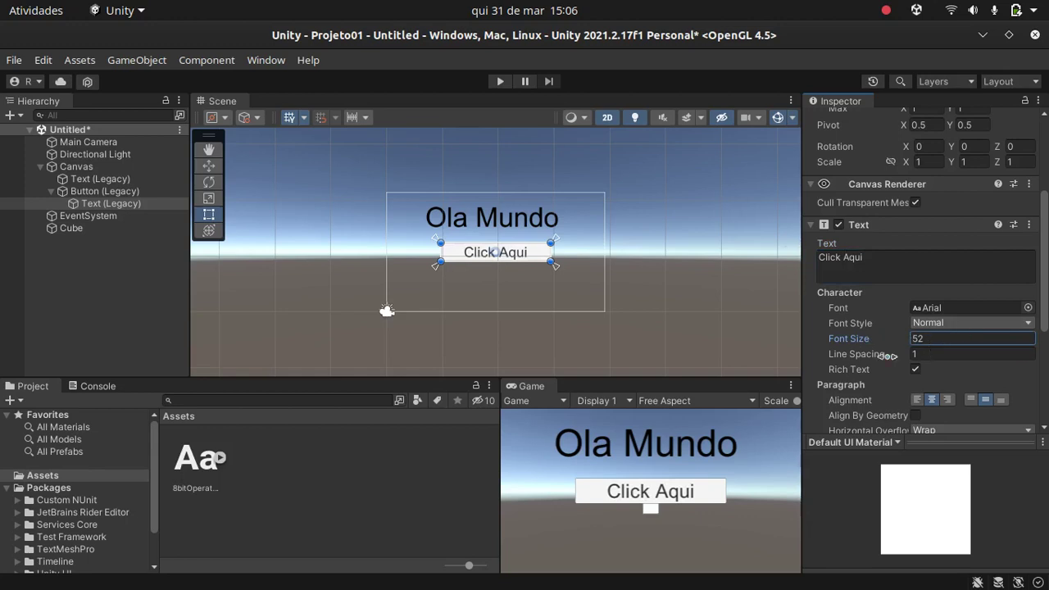
pyautogui.scroll(-3, 866, 336)
pyautogui.scroll(3, 865, 332)
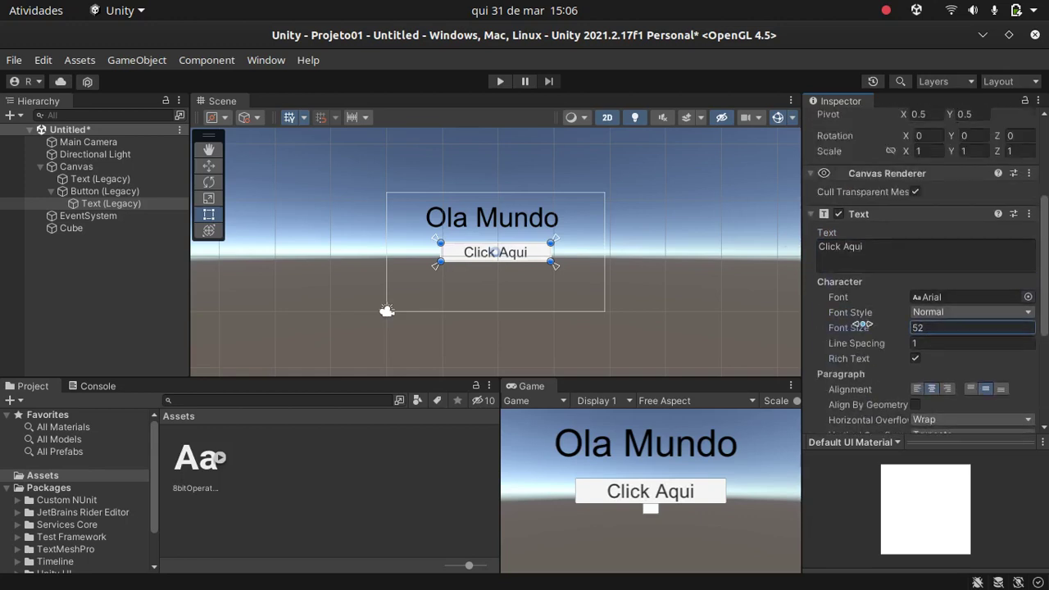
pyautogui.scroll(4, 862, 324)
pyautogui.click(810, 332)
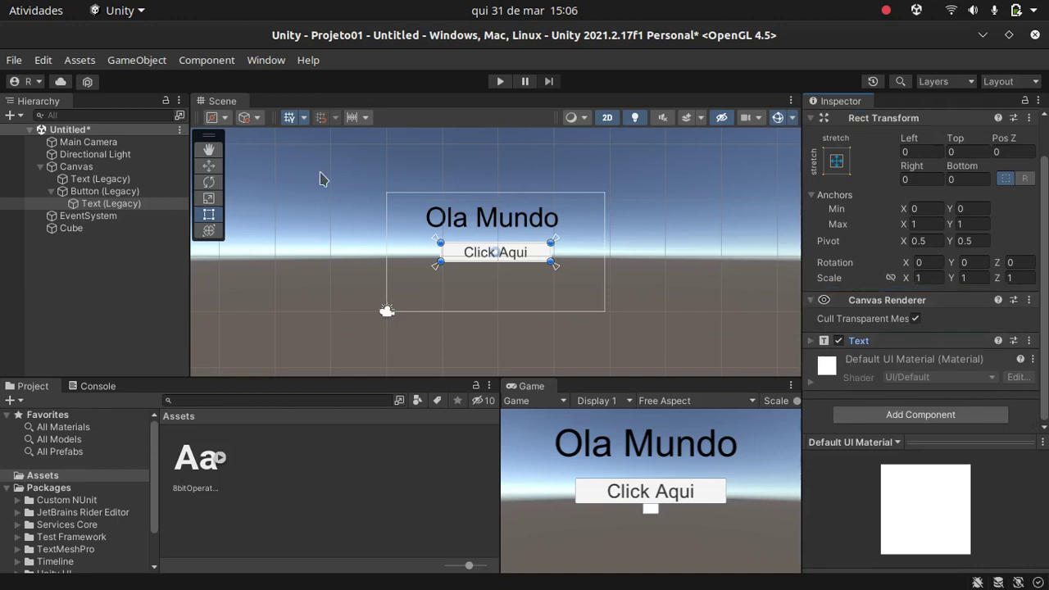
# Step: Try red as the button image colour, then set it back to white
pyautogui.click(92, 190)
pyautogui.scroll(-3, 946, 221)
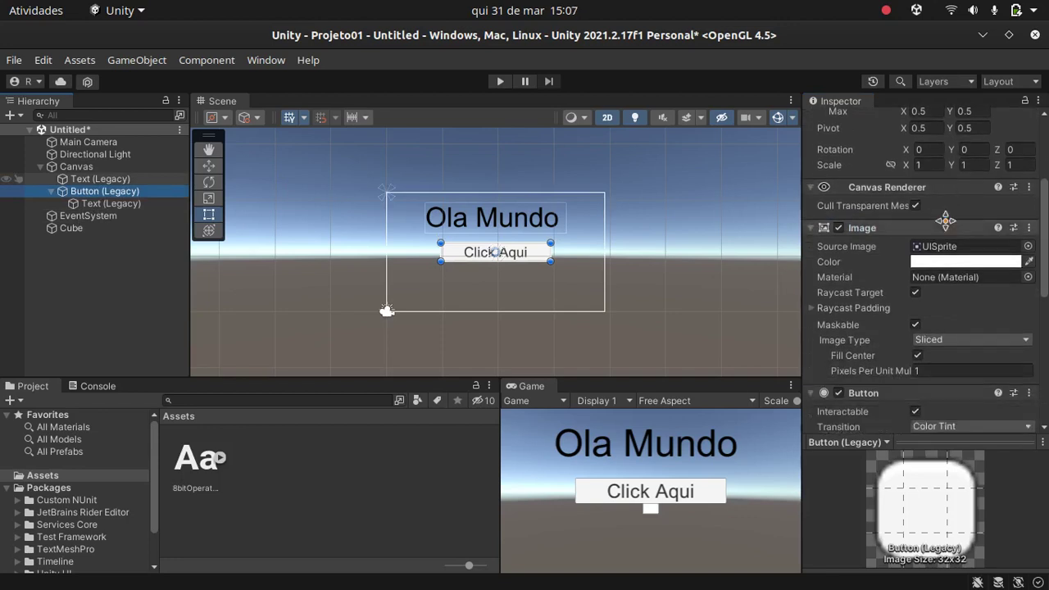
pyautogui.scroll(-2, 944, 225)
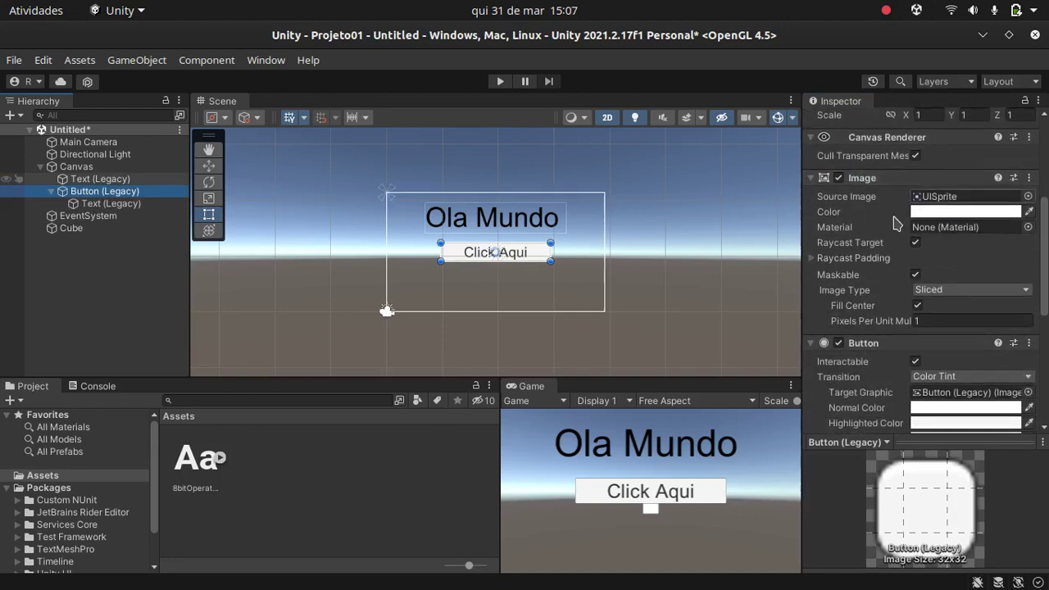
pyautogui.click(967, 212)
pyautogui.click(957, 245)
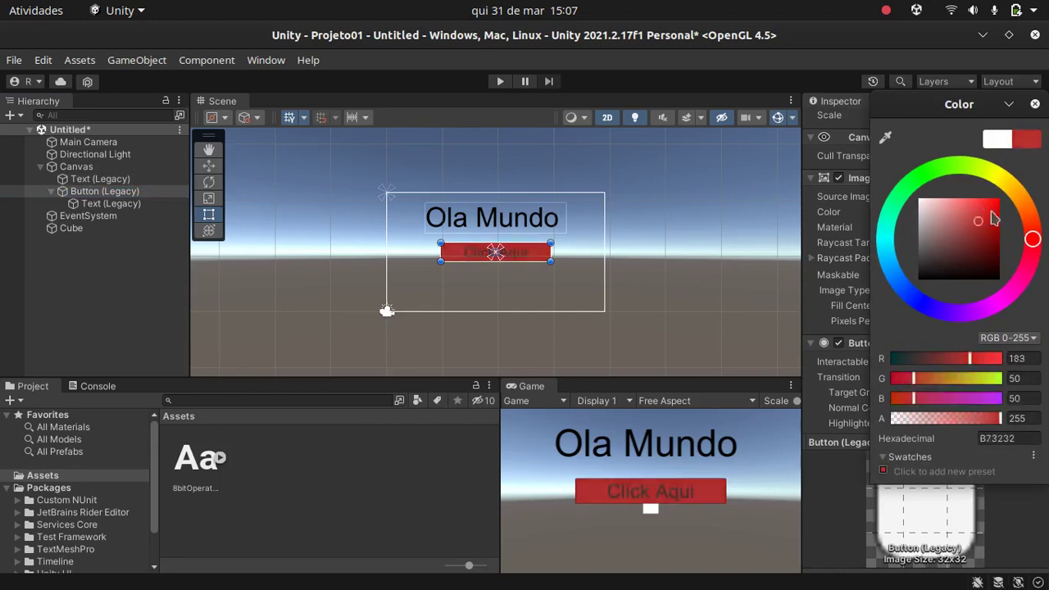
pyautogui.moveTo(957, 244); pyautogui.dragTo(904, 196)
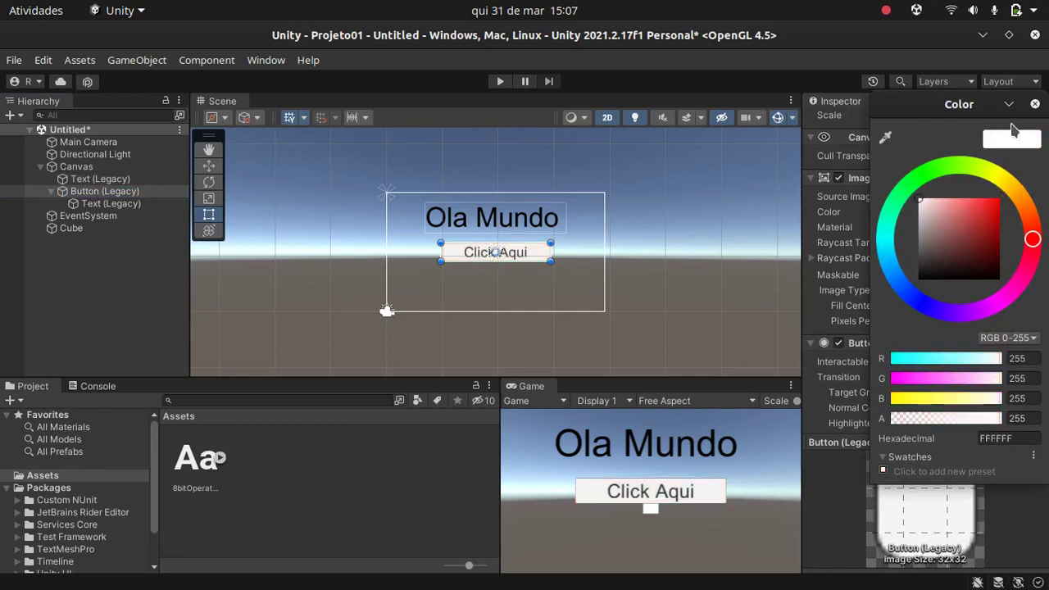
pyautogui.click(1035, 104)
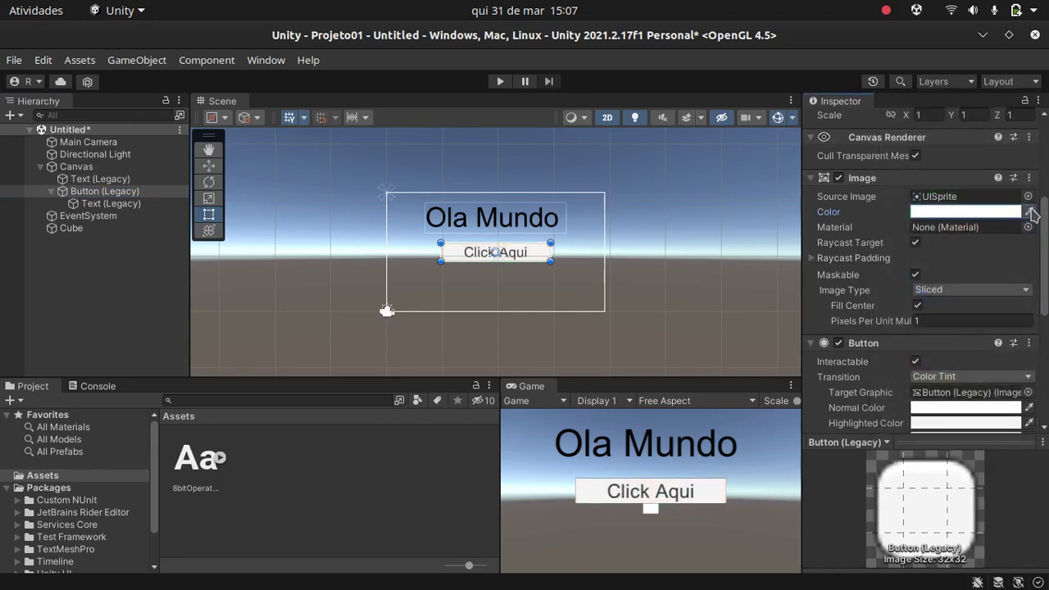
# Step: Set the button image's Source Image to the Background sprite
pyautogui.click(1028, 196)
pyautogui.click(1005, 295)
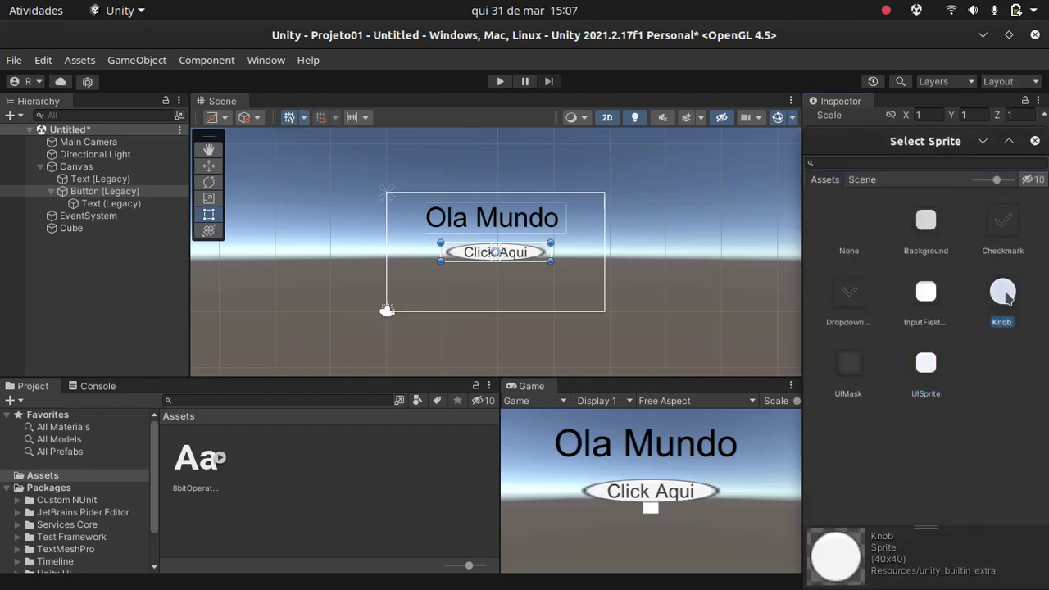
pyautogui.click(926, 363)
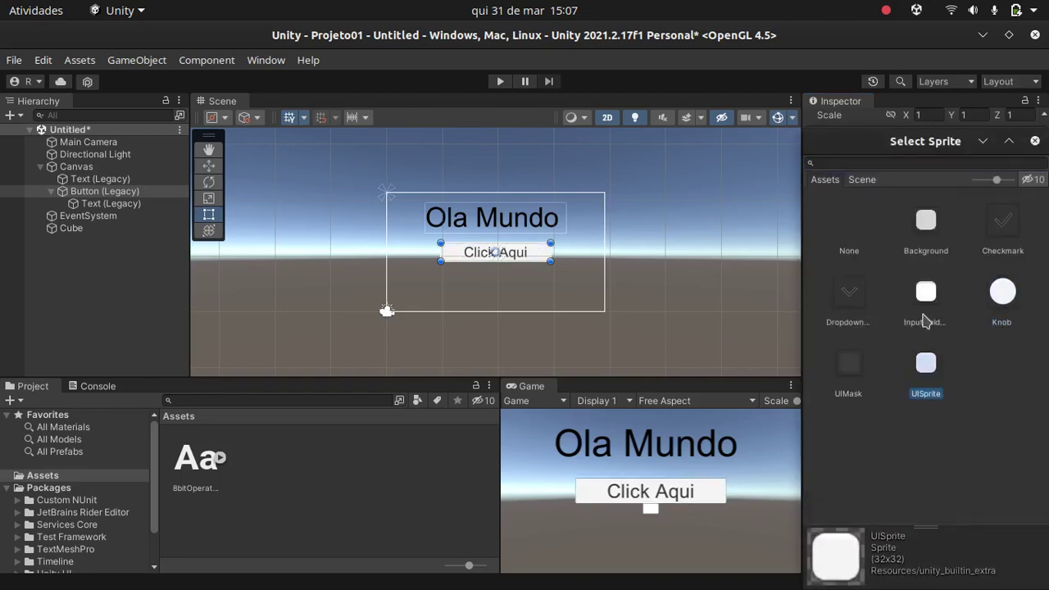
pyautogui.click(928, 297)
pyautogui.click(927, 224)
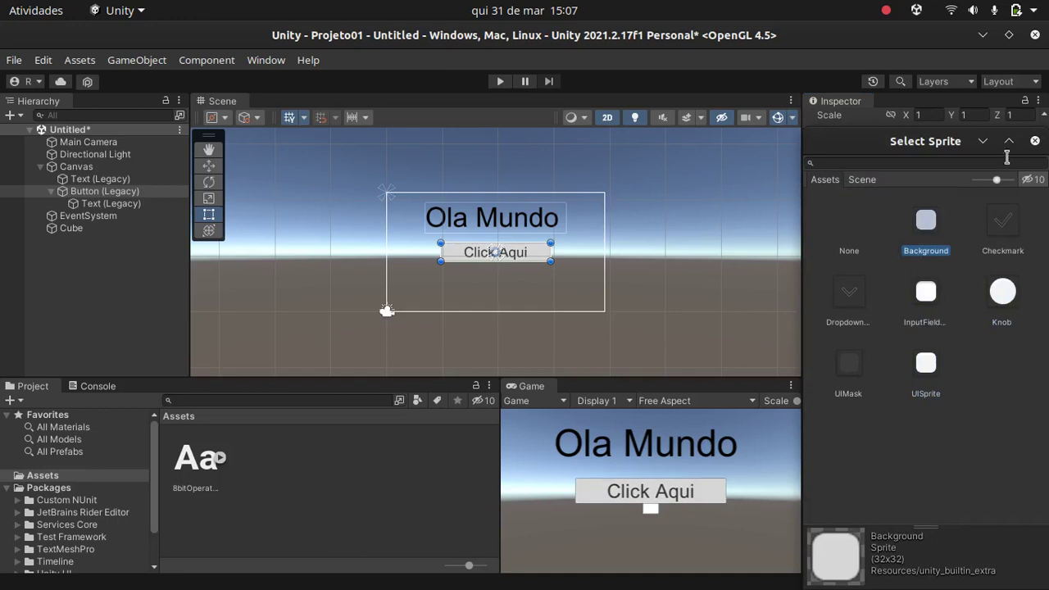
pyautogui.click(1035, 141)
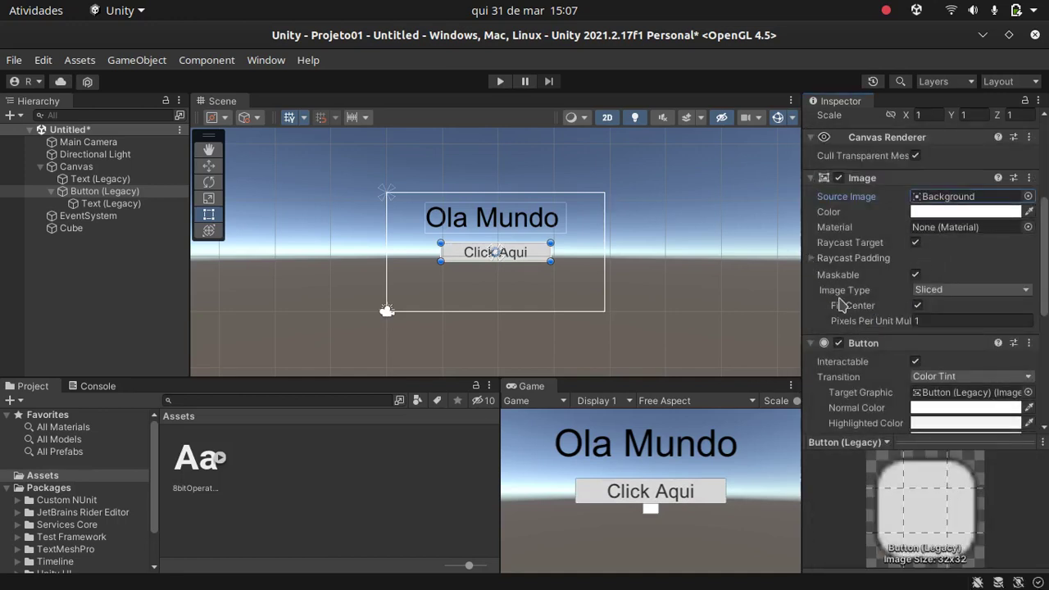
# Step: Scroll the Button (Legacy) Inspector down to the empty On Click () list
pyautogui.scroll(-2, 840, 305)
pyautogui.scroll(-3, 840, 301)
pyautogui.scroll(-2, 840, 298)
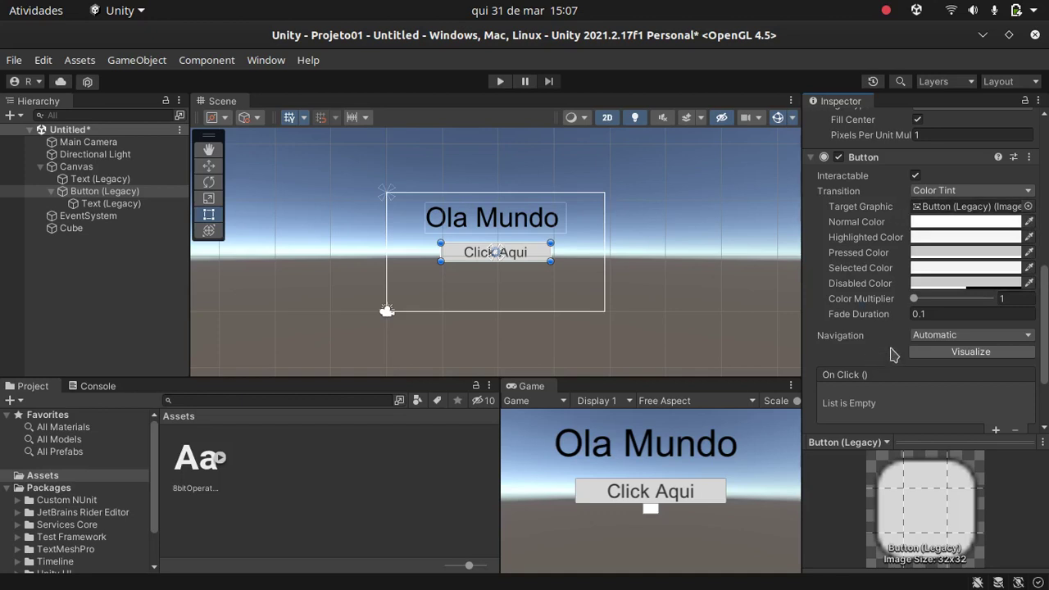
pyautogui.scroll(-3, 870, 288)
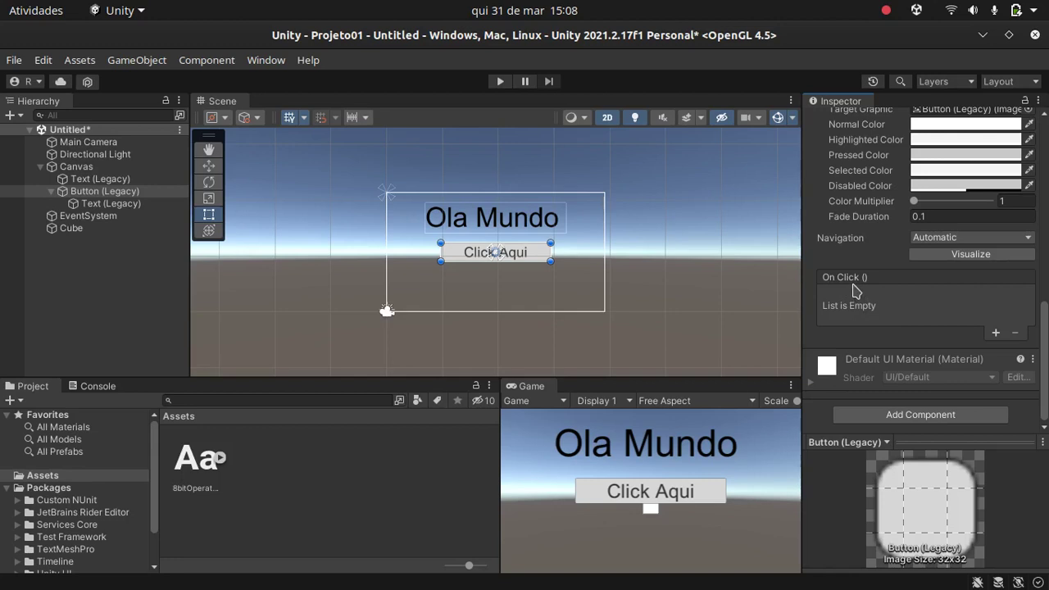
# Step: Add an On Click entry targeting the Ola Mundo Text (Legacy) object
pyautogui.click(997, 334)
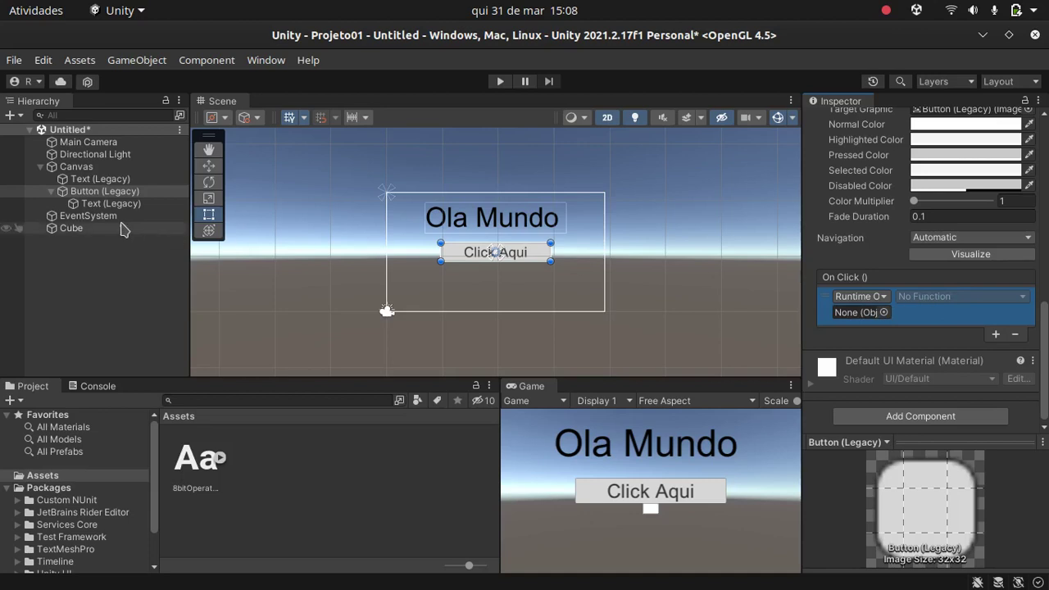
pyautogui.moveTo(90, 191); pyautogui.dragTo(854, 316)
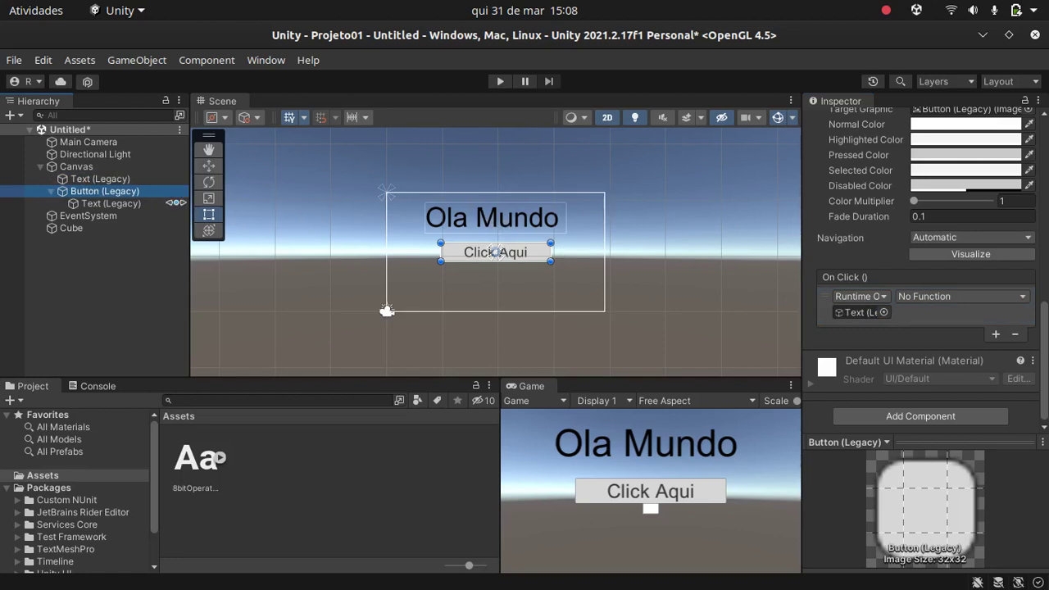
pyautogui.click(461, 212)
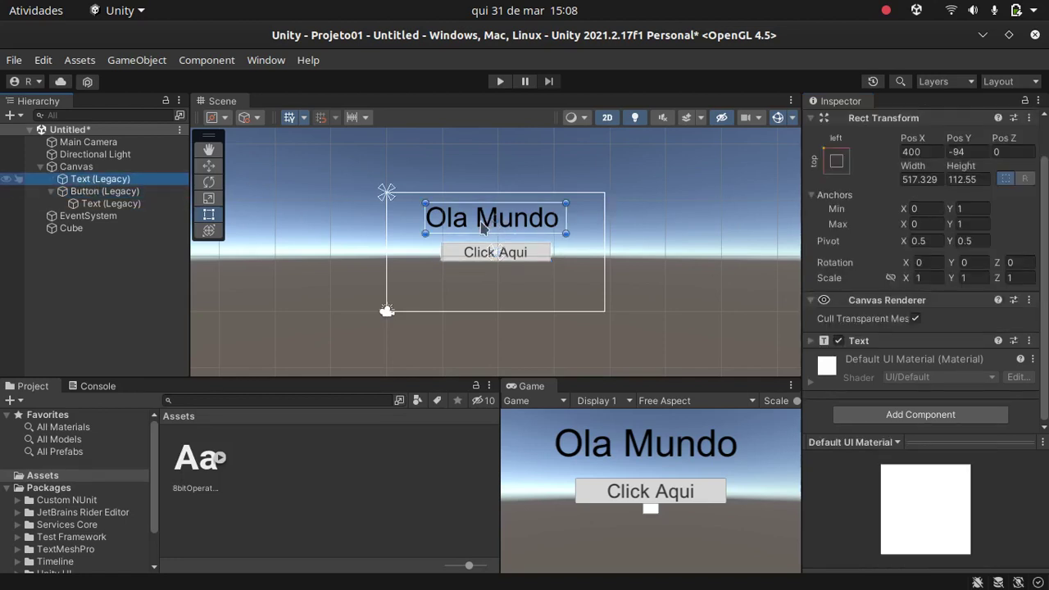
pyautogui.click(91, 204)
pyautogui.click(99, 191)
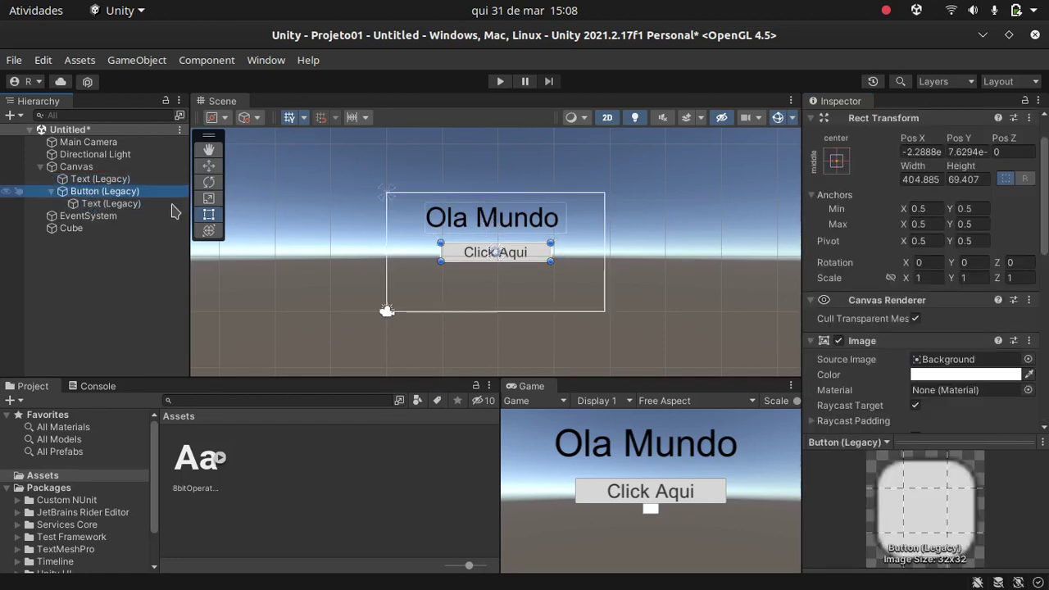
pyautogui.scroll(-4, 836, 266)
pyautogui.scroll(-3, 836, 267)
pyautogui.scroll(-4, 836, 267)
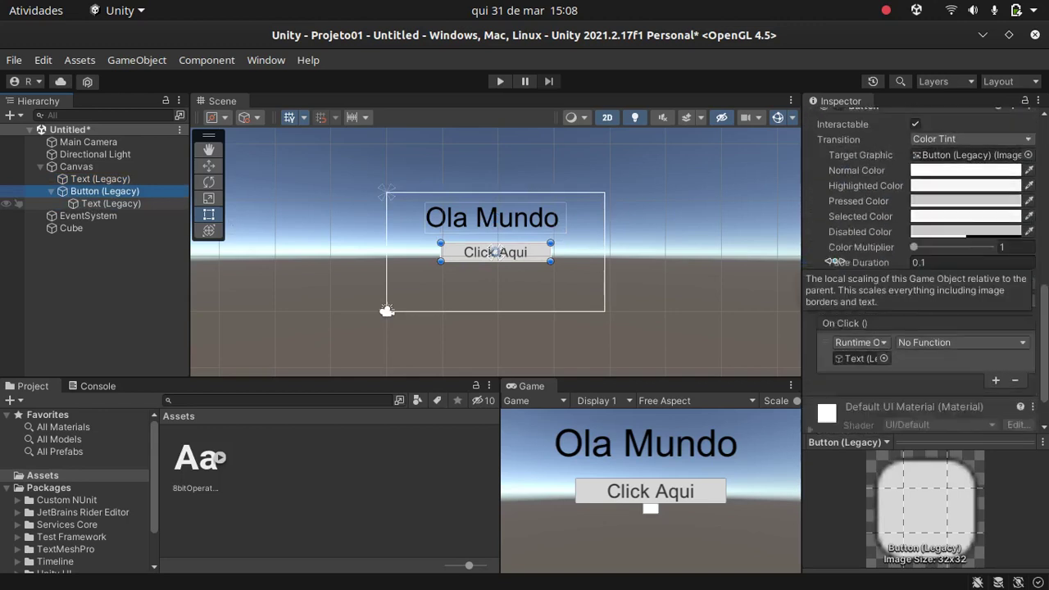
pyautogui.scroll(-2, 836, 267)
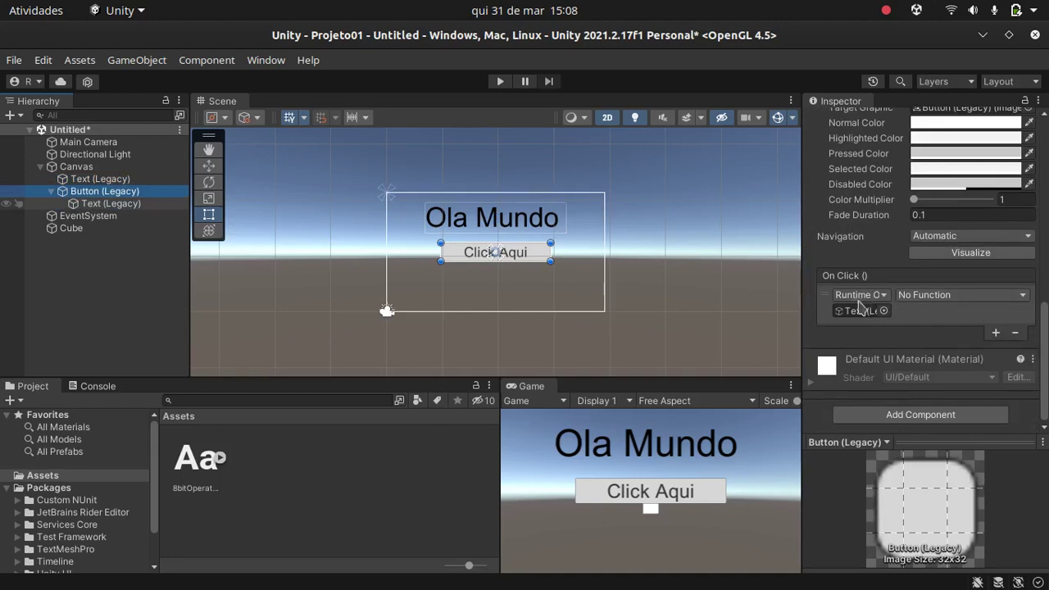
pyautogui.moveTo(86, 178); pyautogui.dragTo(844, 315)
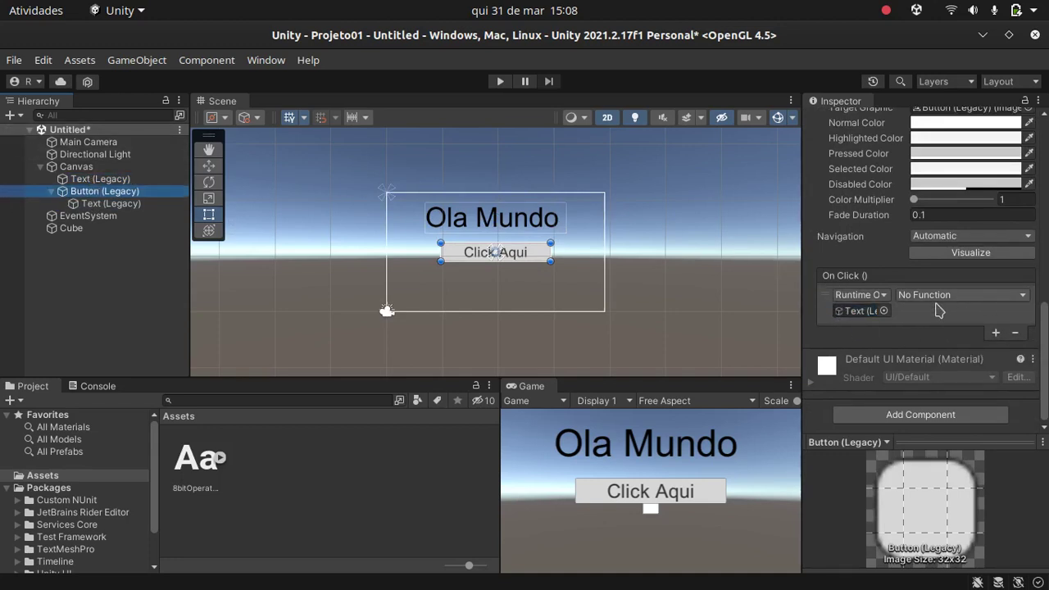
# Step: Choose Text > string text as the function and enter 'Opa Cliquei'
pyautogui.click(951, 297)
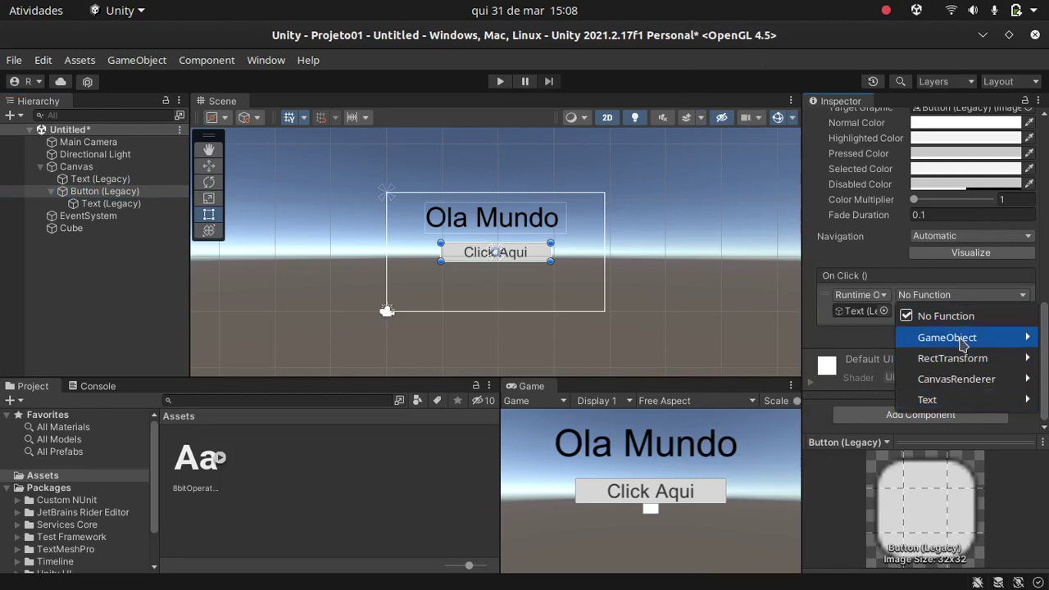
pyautogui.moveTo(965, 388)
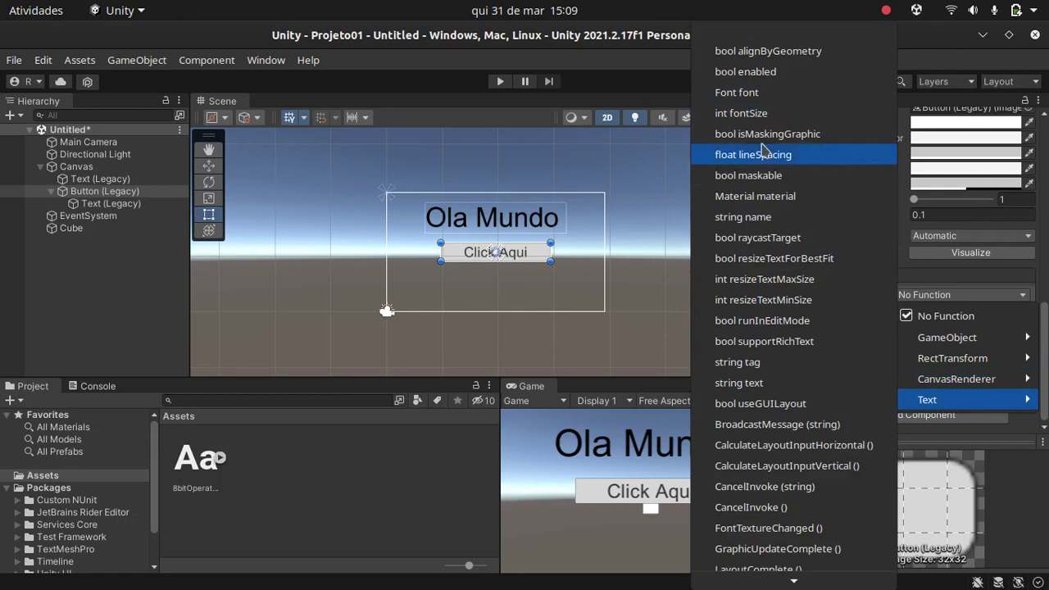
pyautogui.click(762, 387)
pyautogui.write('Opa Cliquei')
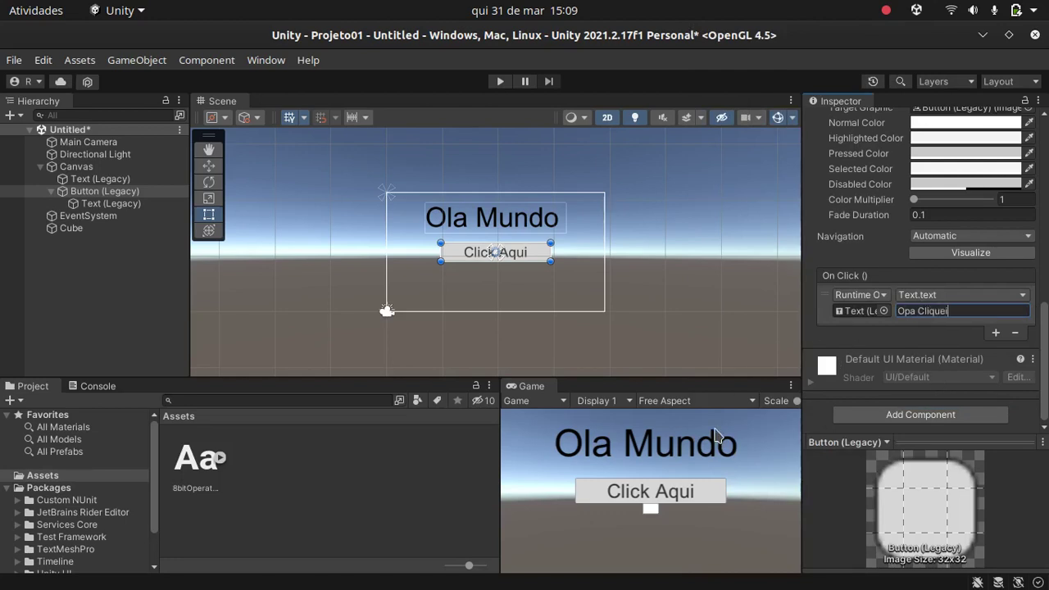
pyautogui.click(719, 436)
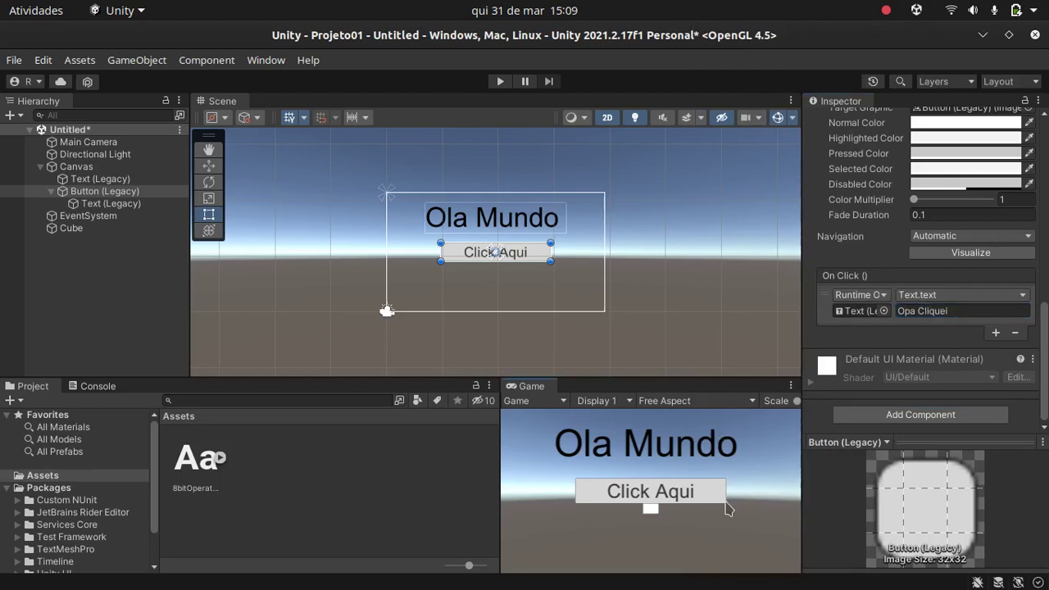
pyautogui.click(498, 82)
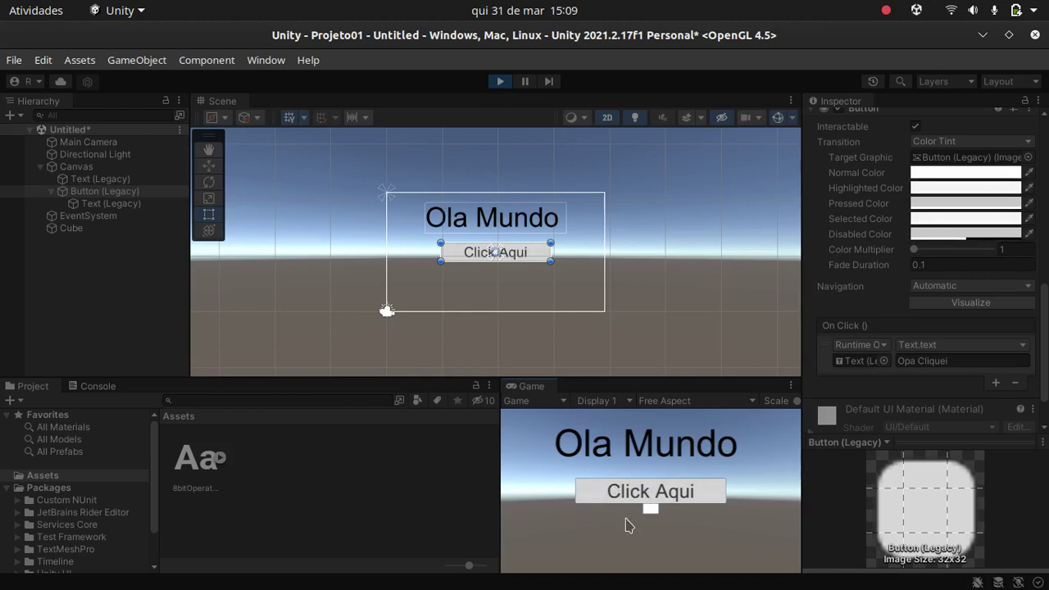
pyautogui.click(647, 502)
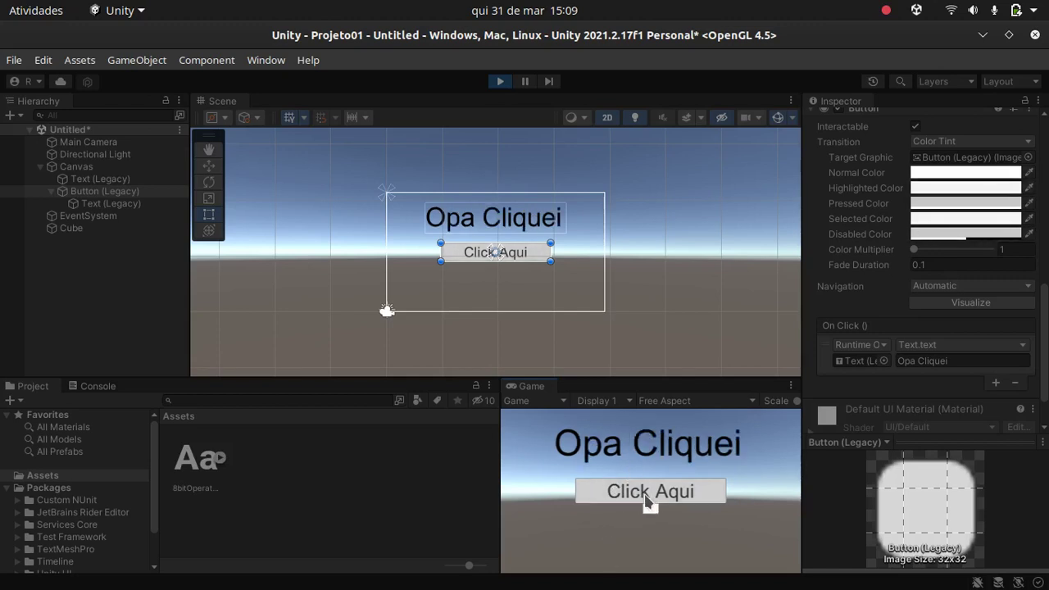
pyautogui.click(500, 82)
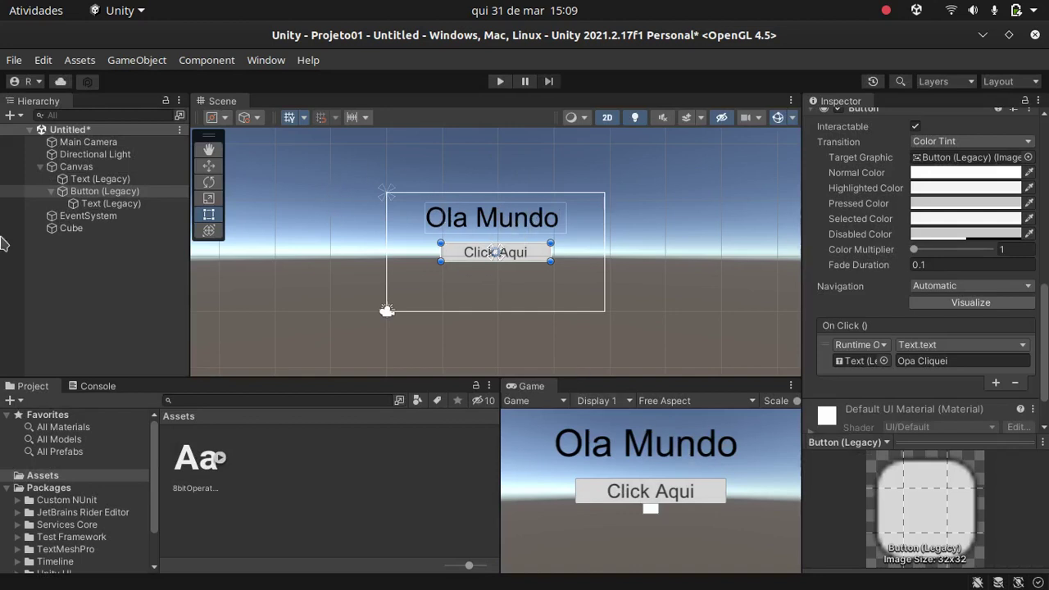
# Step: Move the Cube to X -8, Y 4 with the Move tool
pyautogui.click(166, 229)
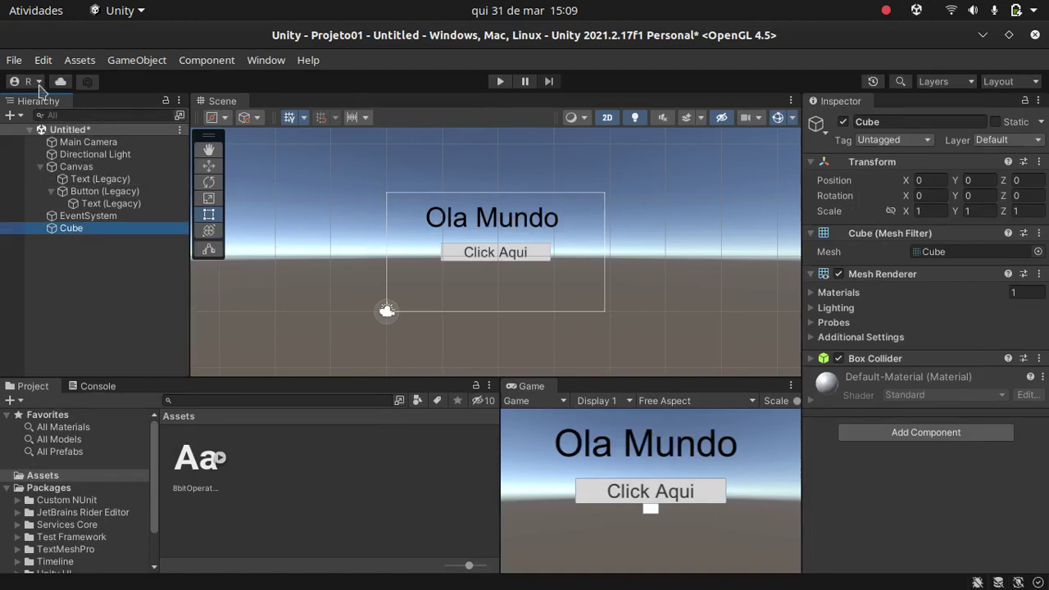
pyautogui.click(210, 167)
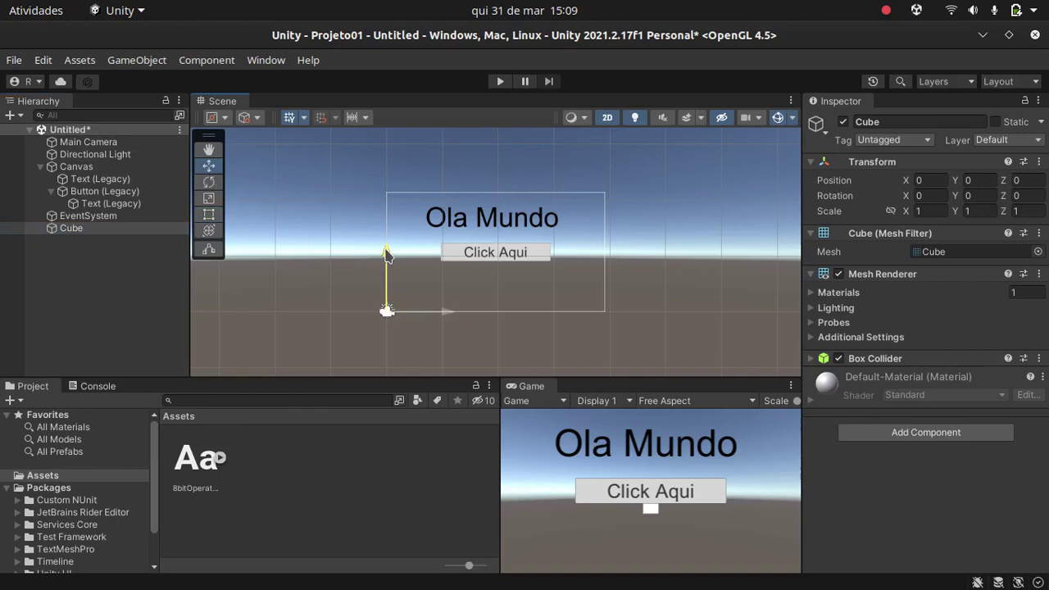
pyautogui.moveTo(386, 255); pyautogui.dragTo(386, 251)
pyautogui.moveTo(448, 316); pyautogui.dragTo(443, 318)
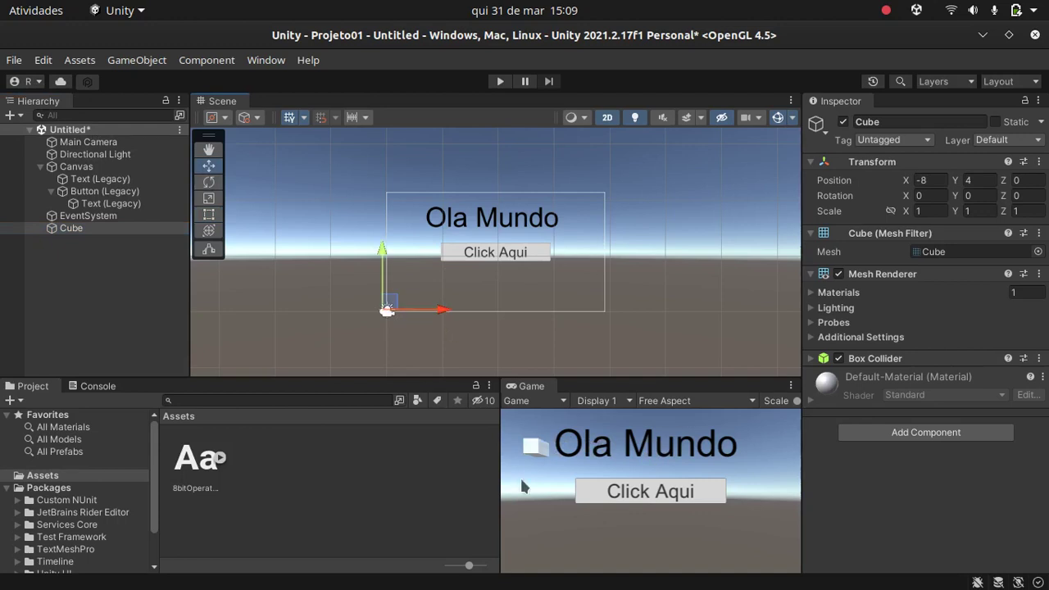
# Step: Add a Rigidbody to the cube and play the scene to watch it fall
pyautogui.click(207, 60)
pyautogui.moveTo(354, 121)
pyautogui.click(412, 123)
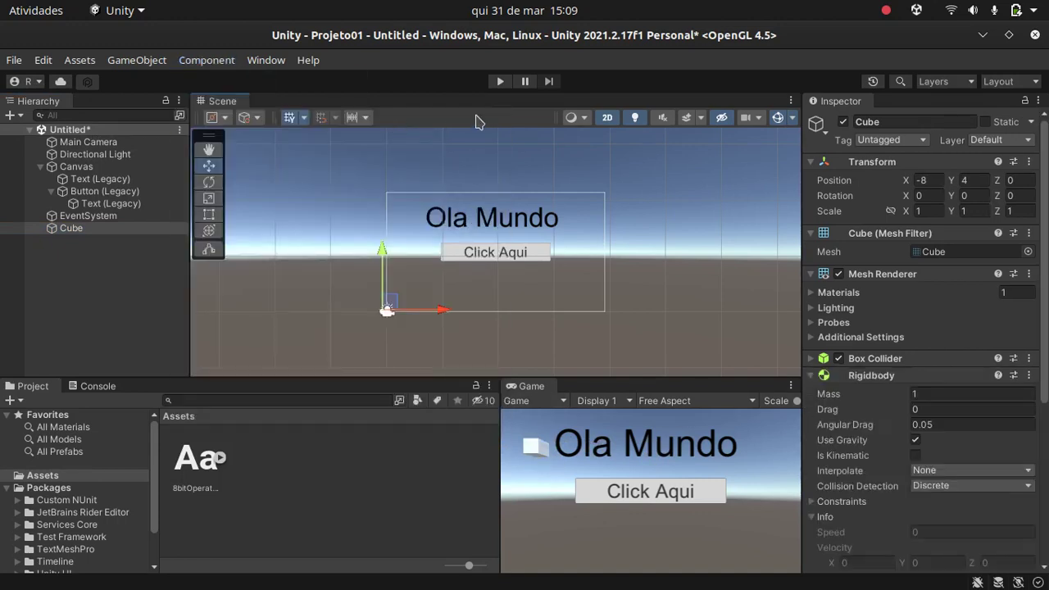
pyautogui.click(500, 83)
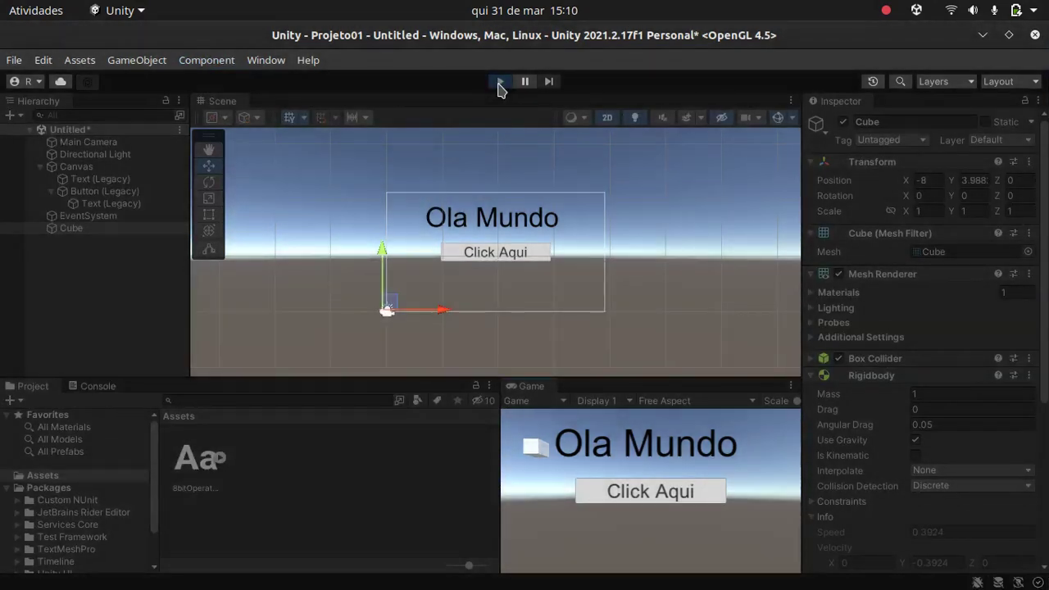
# Step: Exit Play mode and uncheck Use Gravity on the Cube's Rigidbody
pyautogui.click(500, 82)
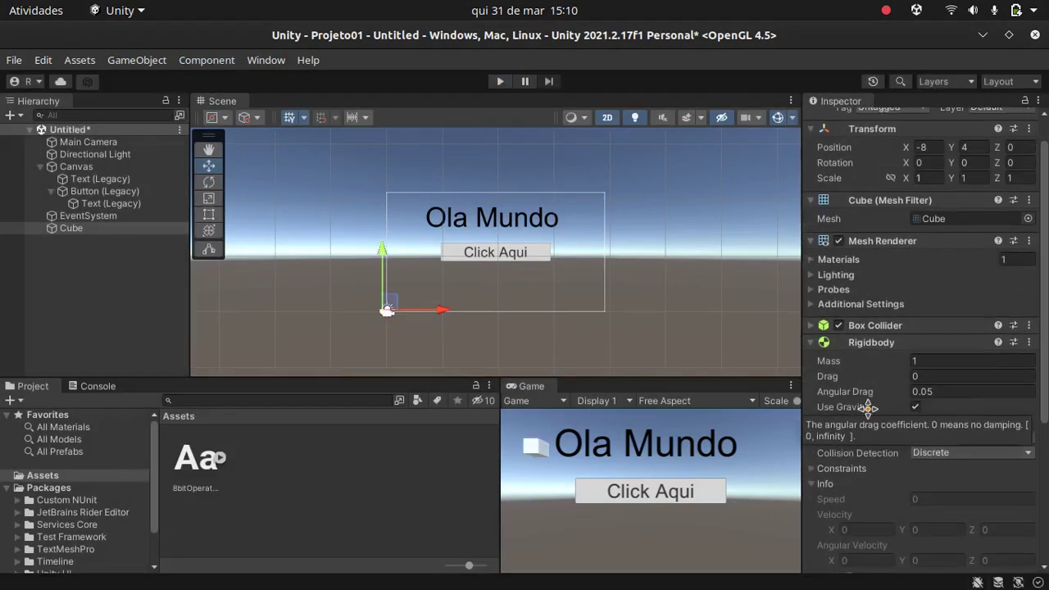
pyautogui.scroll(-3, 867, 403)
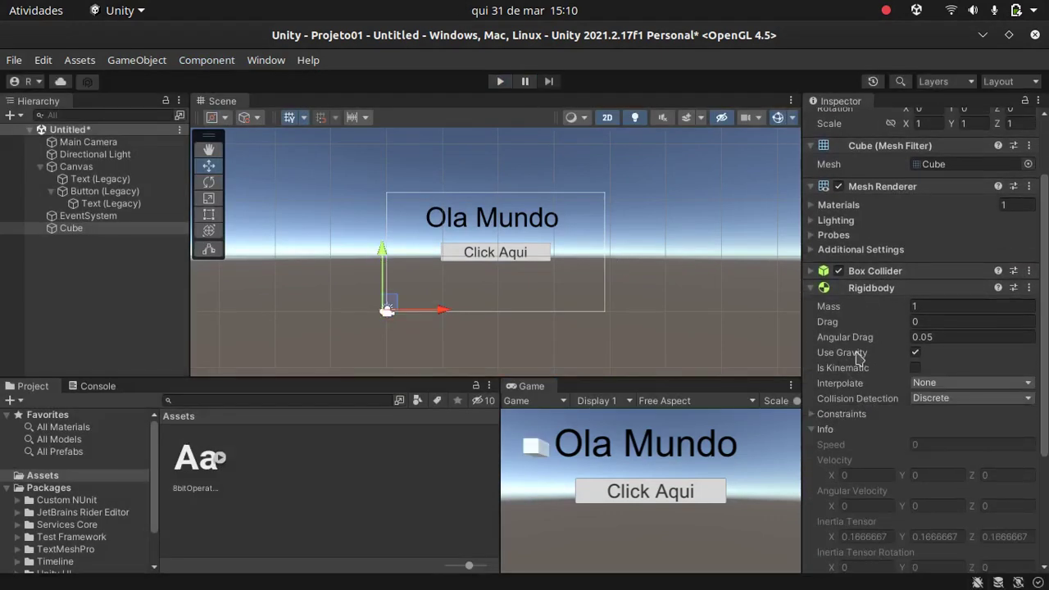
pyautogui.click(916, 353)
# Step: Test-play the scene to confirm the cube stays put, then select the Click Aqui button
pyautogui.click(498, 81)
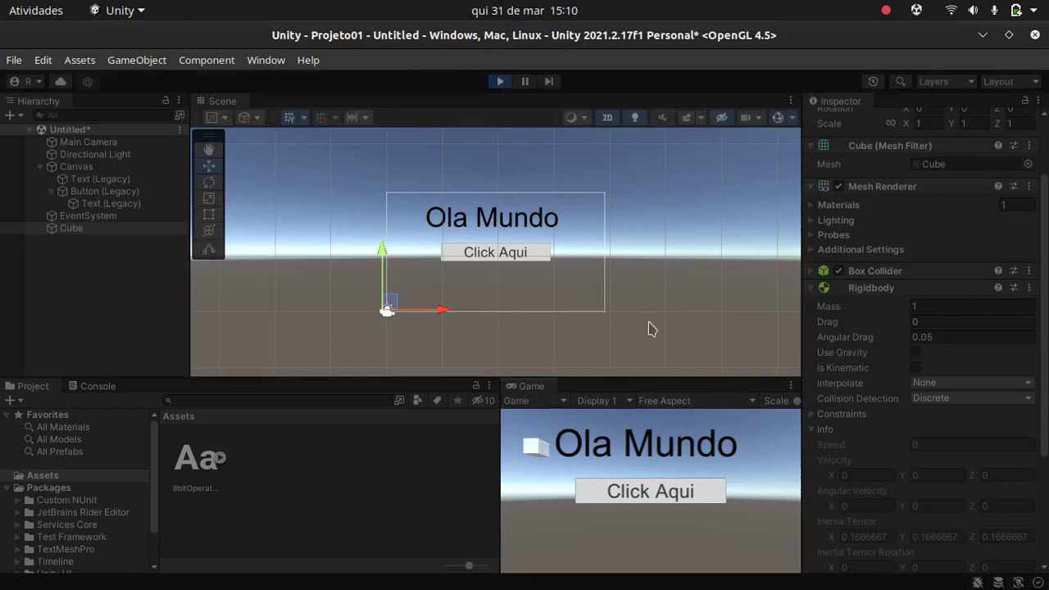
pyautogui.click(501, 81)
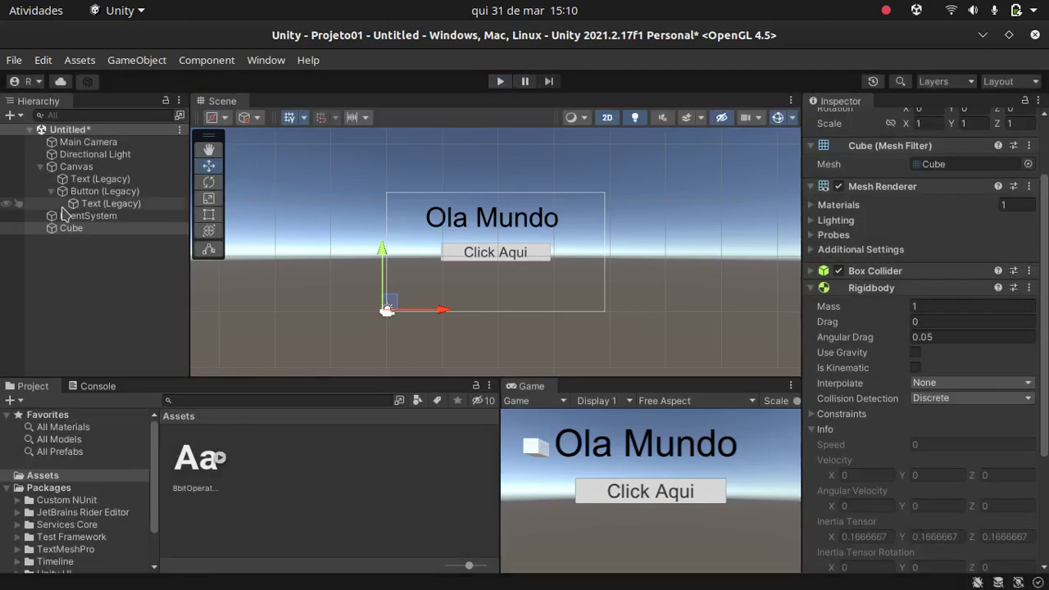
pyautogui.click(96, 194)
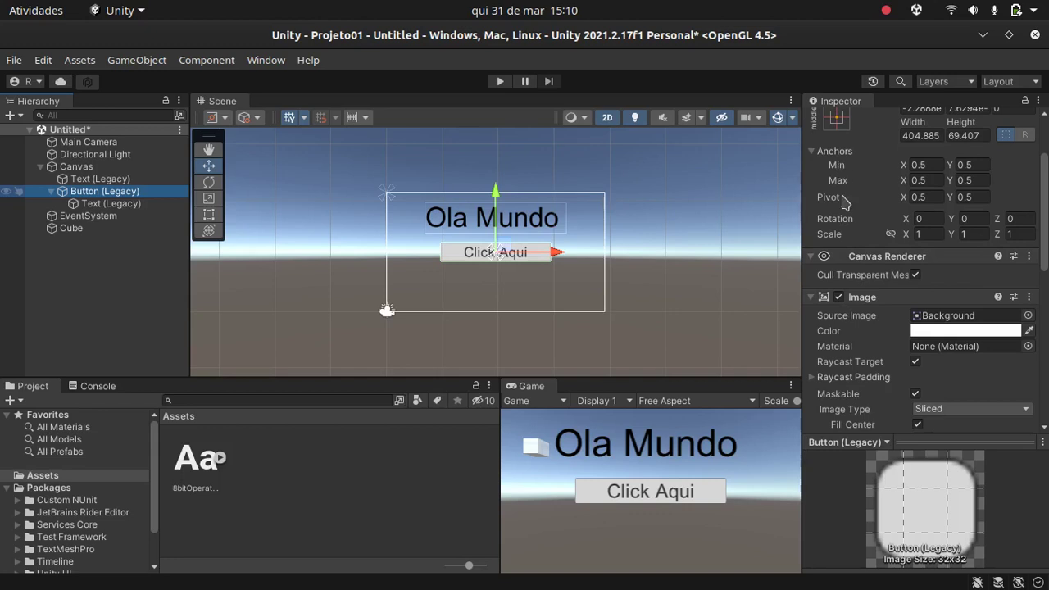
# Step: Assign the Cube to the button's On Click slot and set its function to Rigidbody.useGravity
pyautogui.scroll(-1, 844, 278)
pyautogui.scroll(-5, 844, 279)
pyautogui.scroll(-5, 844, 279)
pyautogui.scroll(-1, 844, 279)
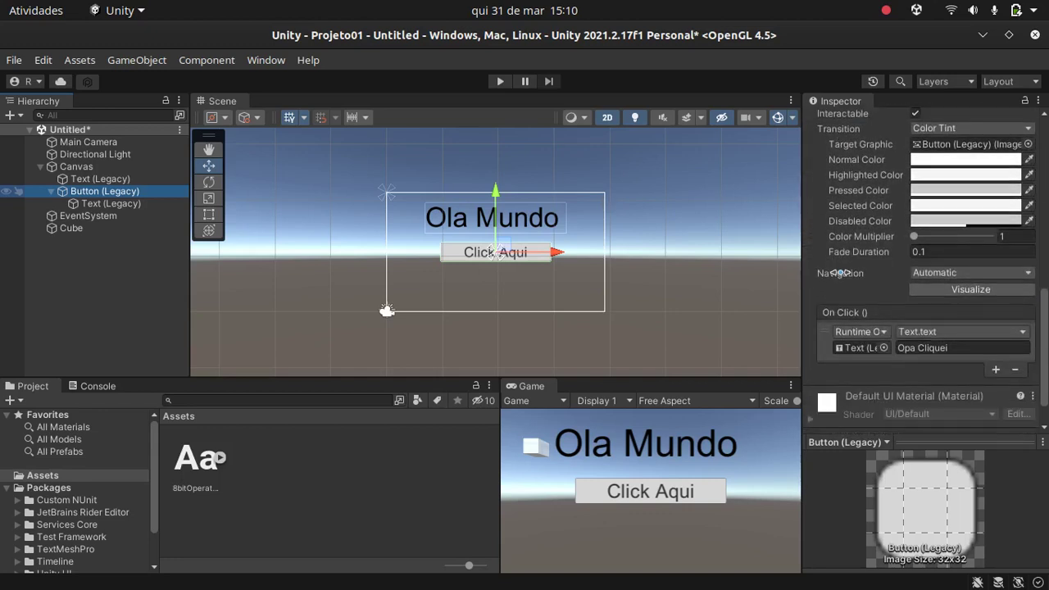
pyautogui.moveTo(72, 230); pyautogui.dragTo(858, 348)
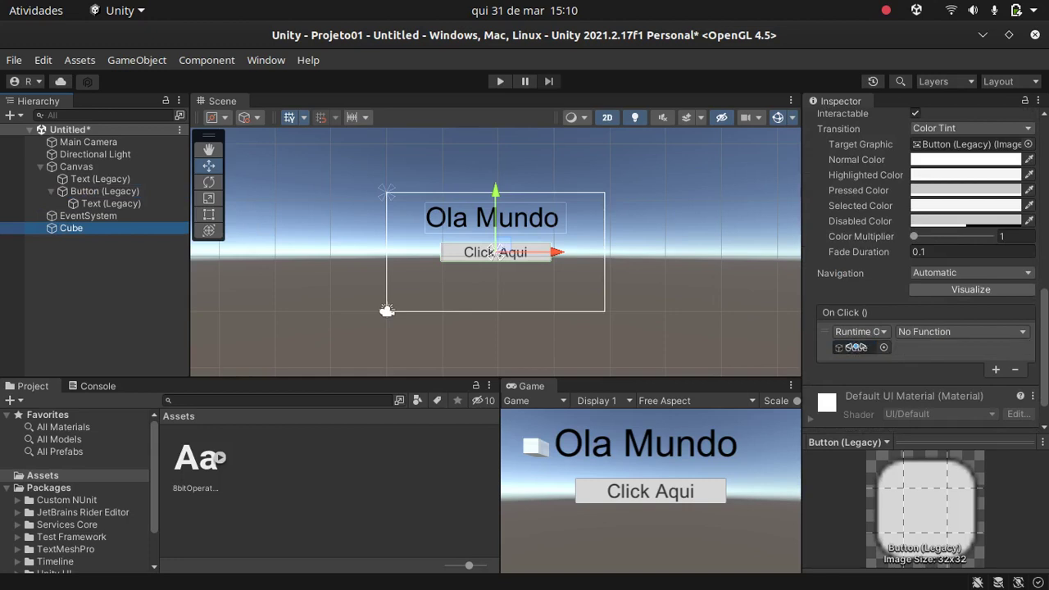
pyautogui.click(939, 338)
pyautogui.moveTo(951, 482)
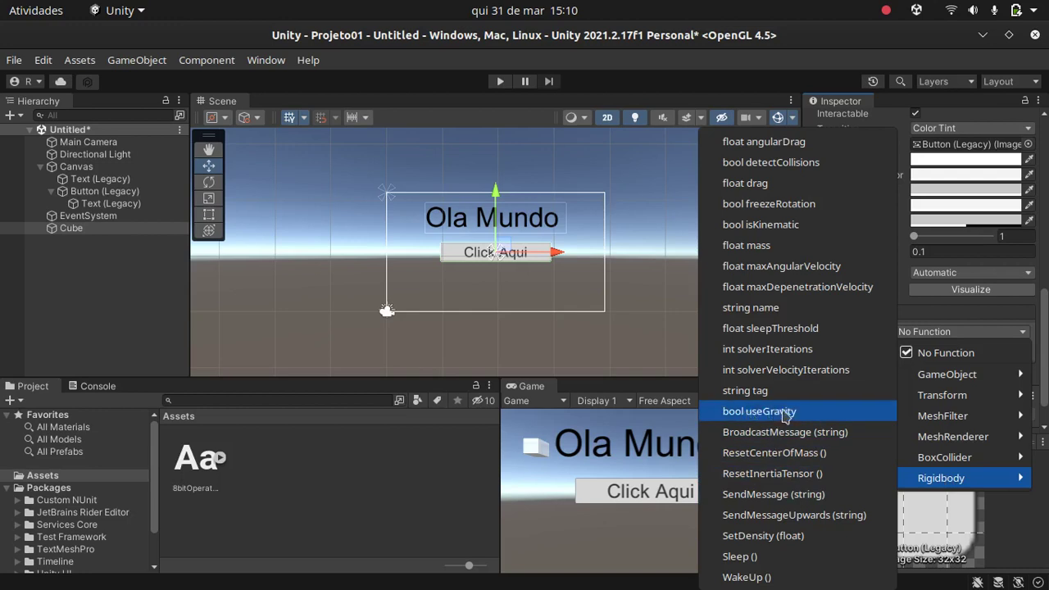
pyautogui.click(750, 417)
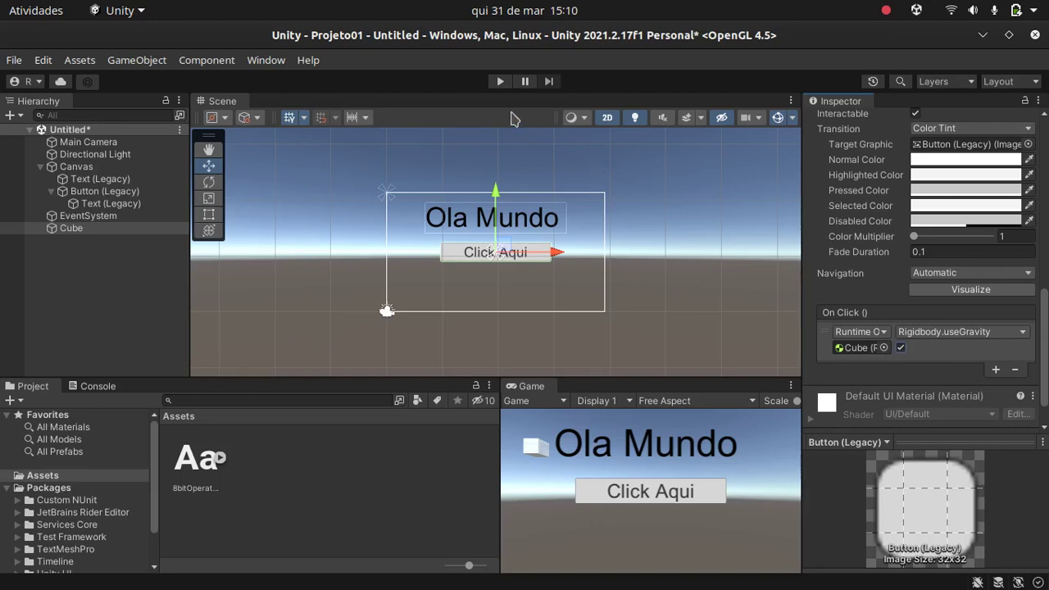
# Step: Play the scene, watch the Cube and press Click Aqui to test the button
pyautogui.click(501, 82)
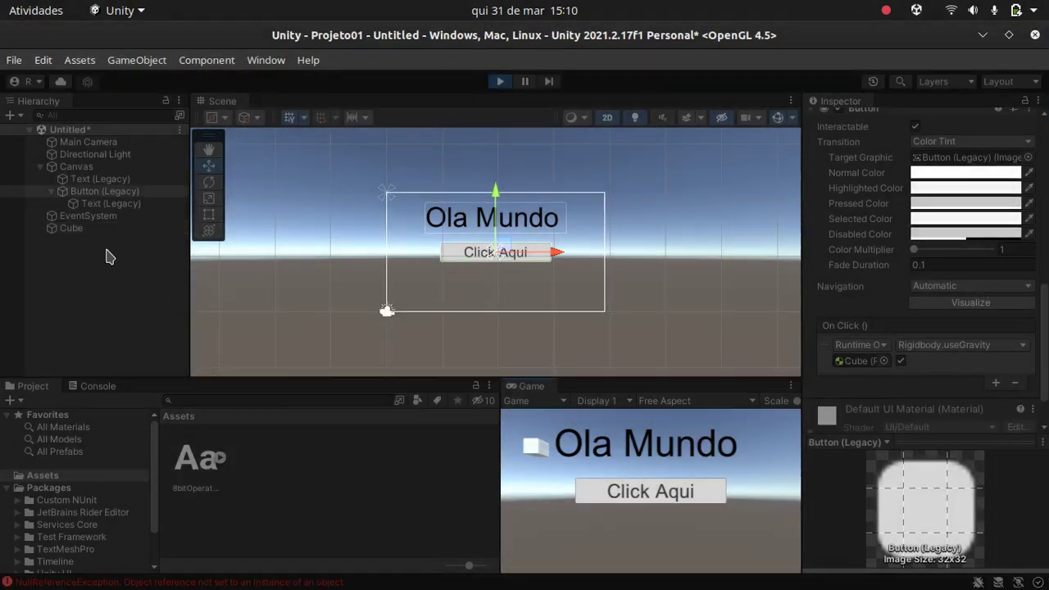
pyautogui.click(73, 231)
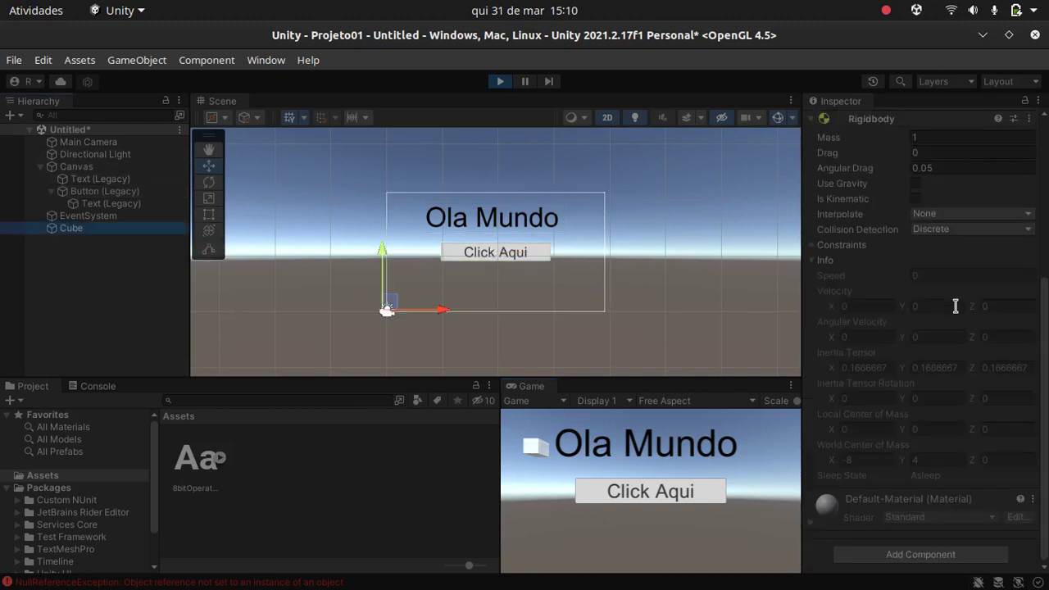
pyautogui.scroll(4, 956, 304)
pyautogui.scroll(1, 956, 304)
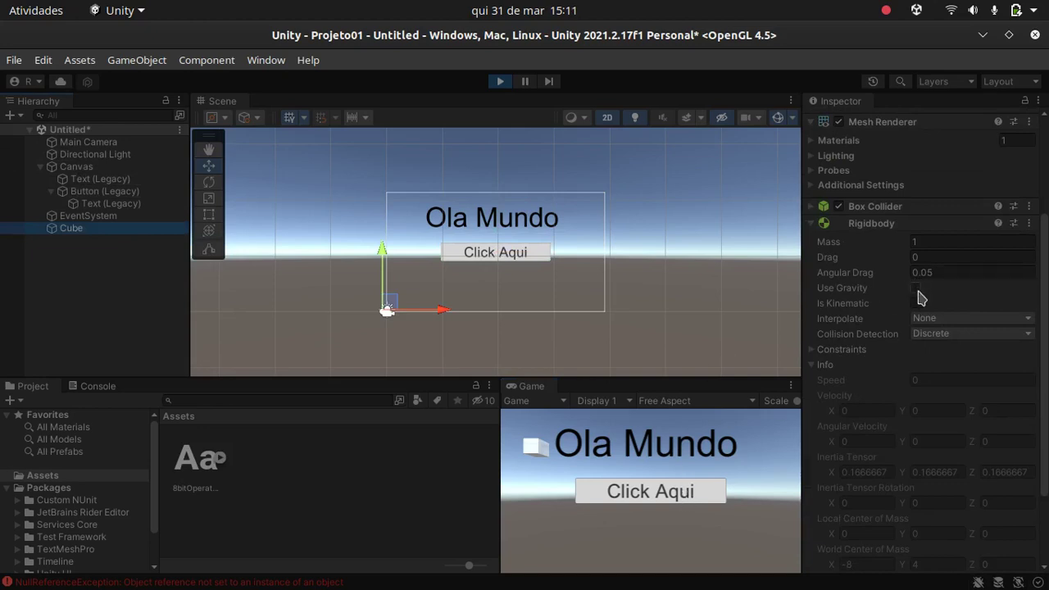
pyautogui.click(656, 500)
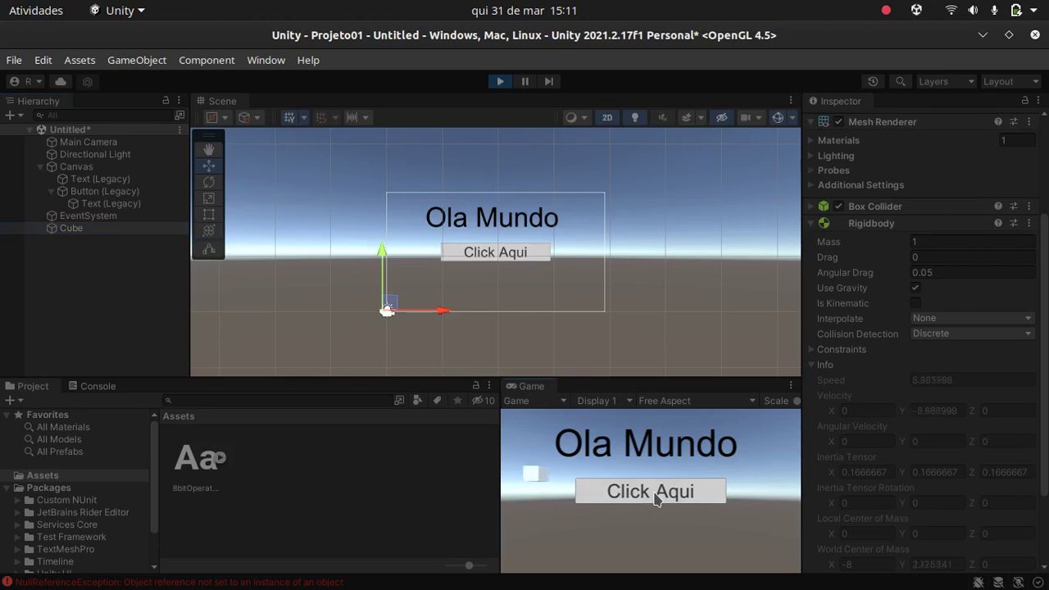
pyautogui.click(500, 81)
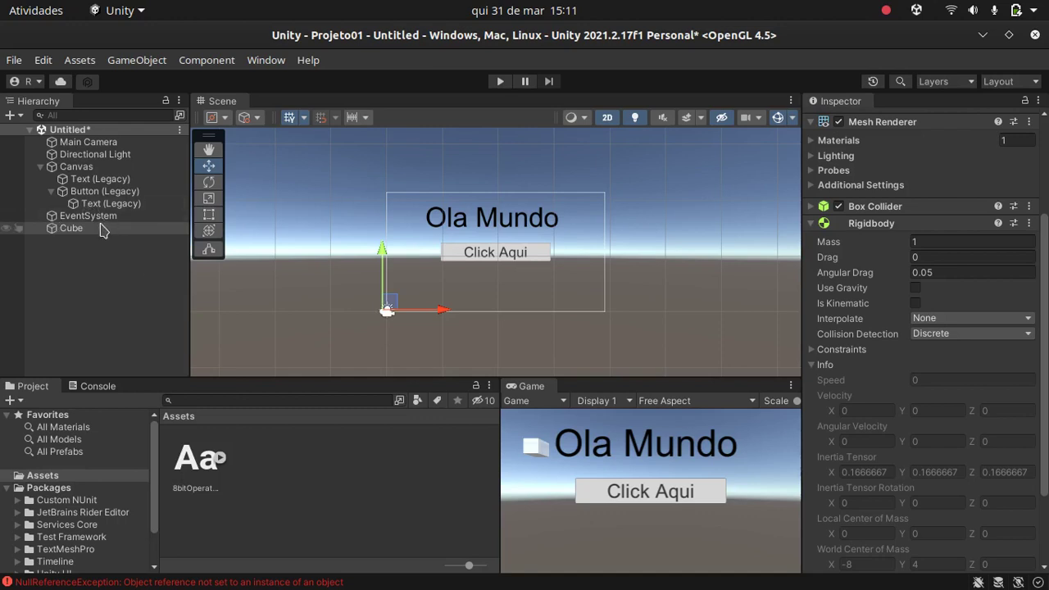
# Step: Collapse Button (Legacy) and select it to review its click action
pyautogui.click(52, 192)
pyautogui.click(115, 193)
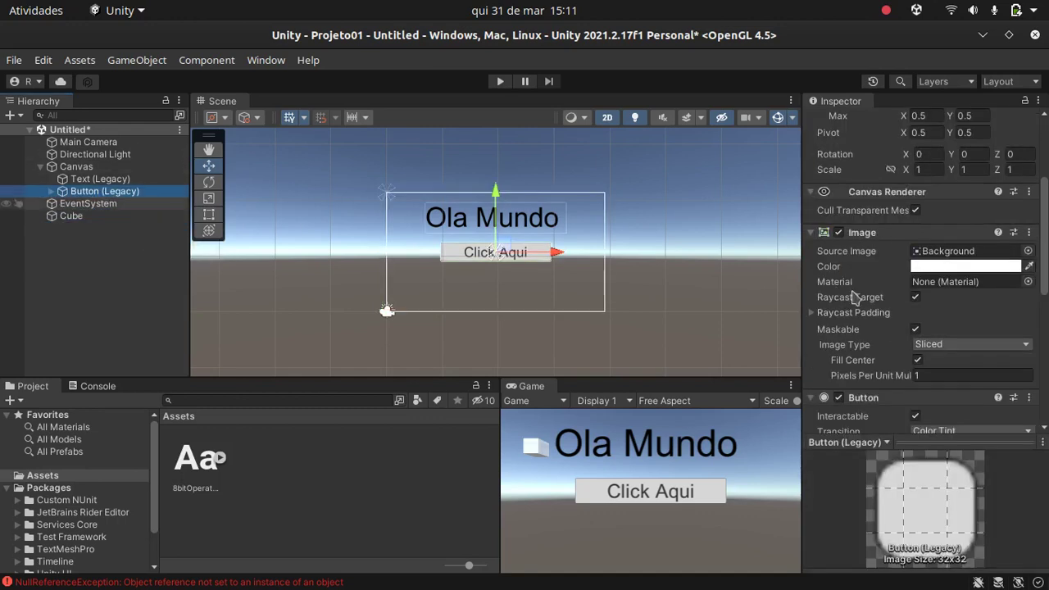
pyautogui.scroll(-2, 877, 323)
pyautogui.scroll(-3, 877, 323)
pyautogui.scroll(-3, 877, 320)
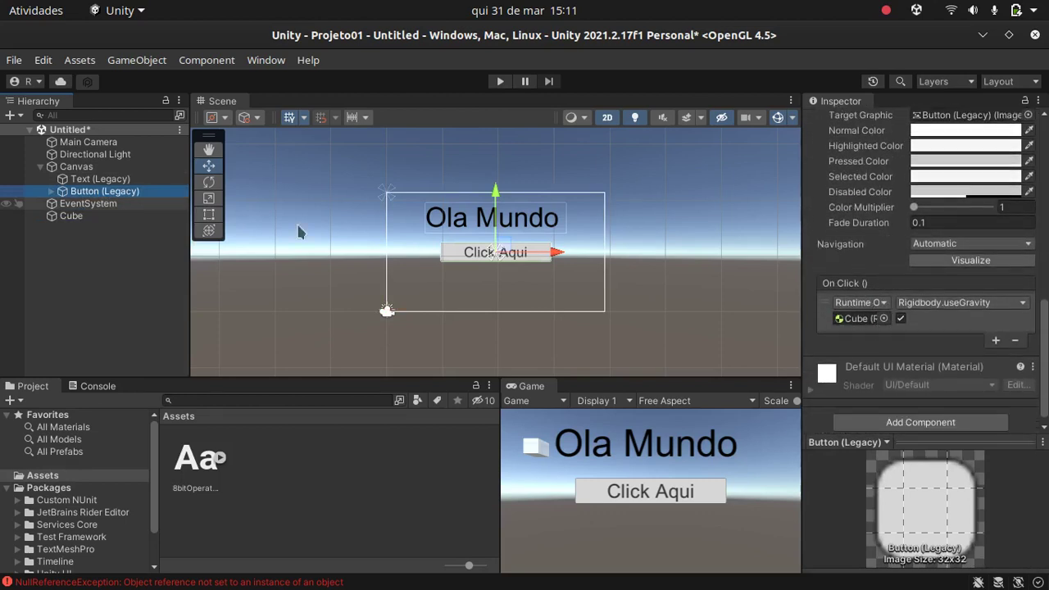
# Step: Add a Legacy Input Field and move it below the Click Aqui button
pyautogui.click(119, 63)
pyautogui.moveTo(213, 254)
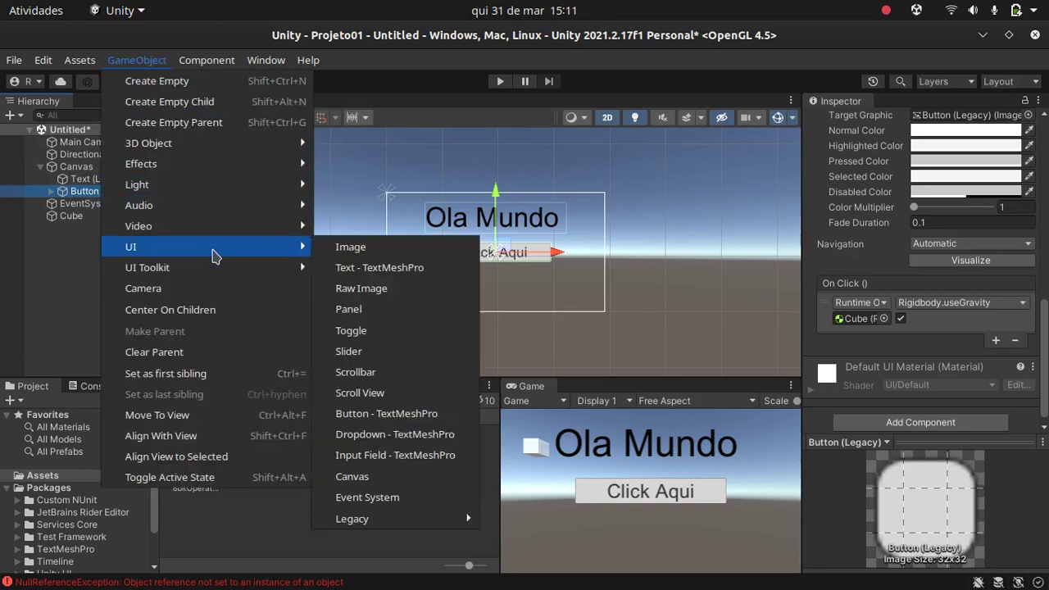
pyautogui.moveTo(393, 518)
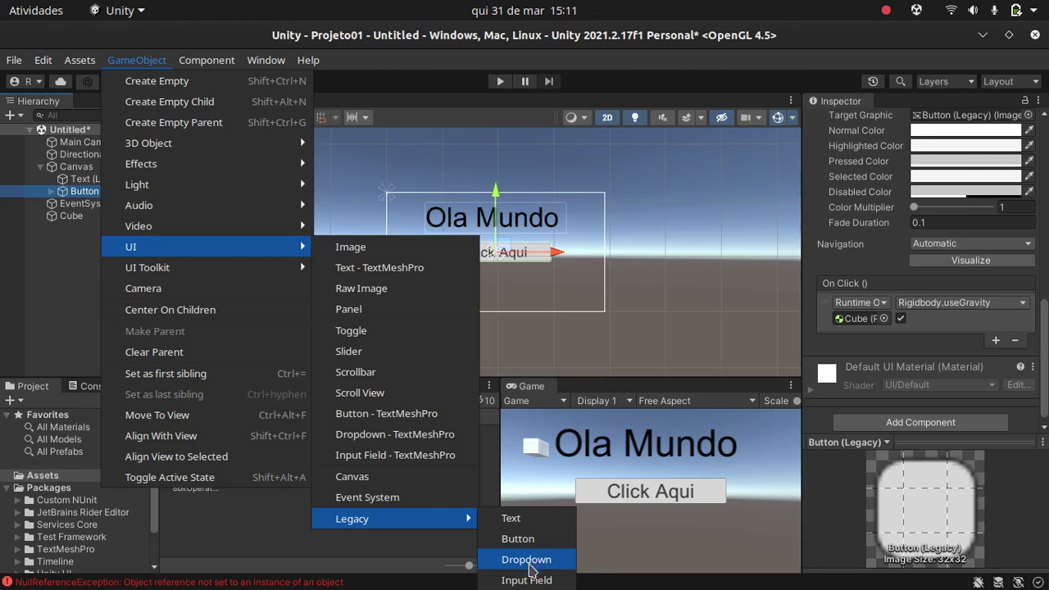
pyautogui.click(526, 580)
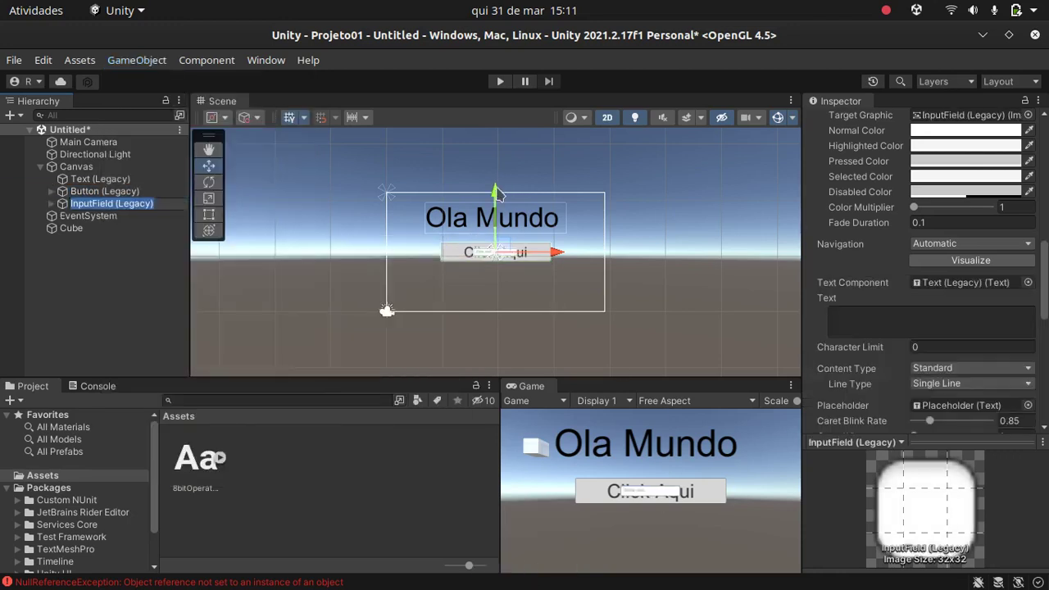
pyautogui.moveTo(497, 196); pyautogui.dragTo(497, 225)
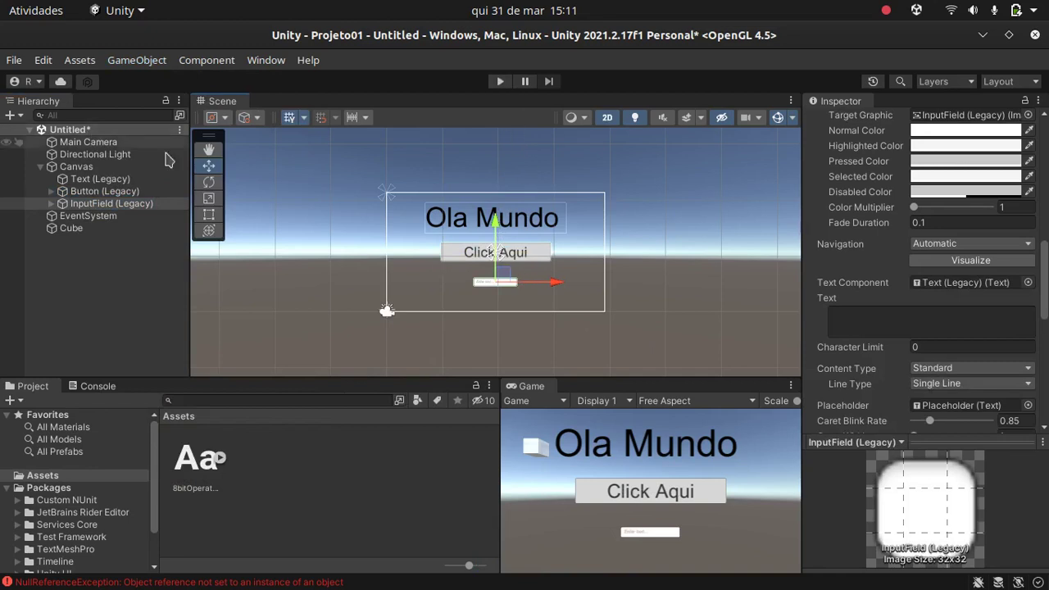
pyautogui.doubleClick(88, 205)
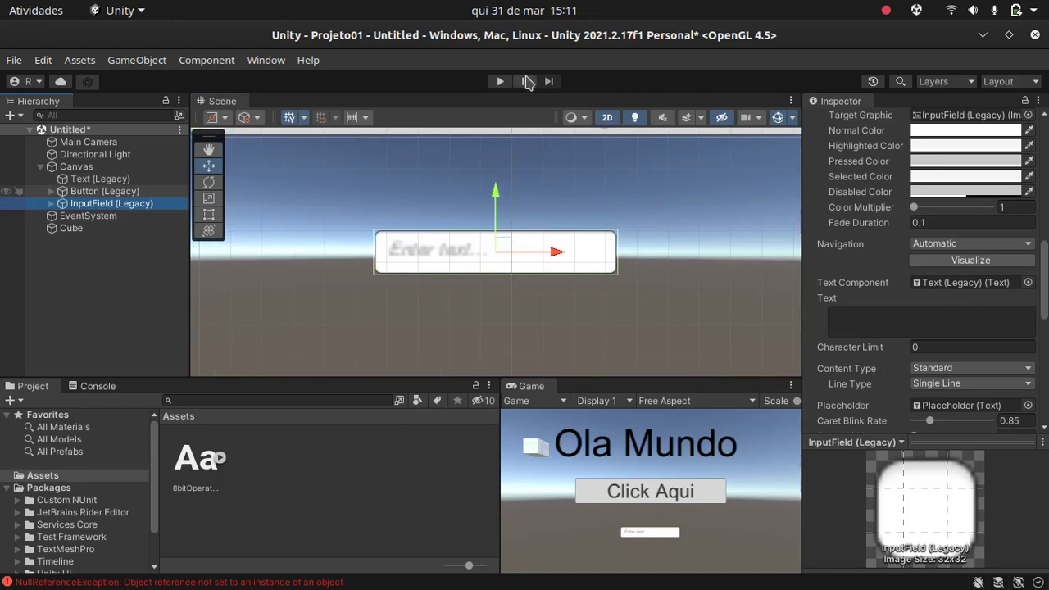
# Step: Test the input field in Play mode by typing a name and erasing it
pyautogui.click(500, 82)
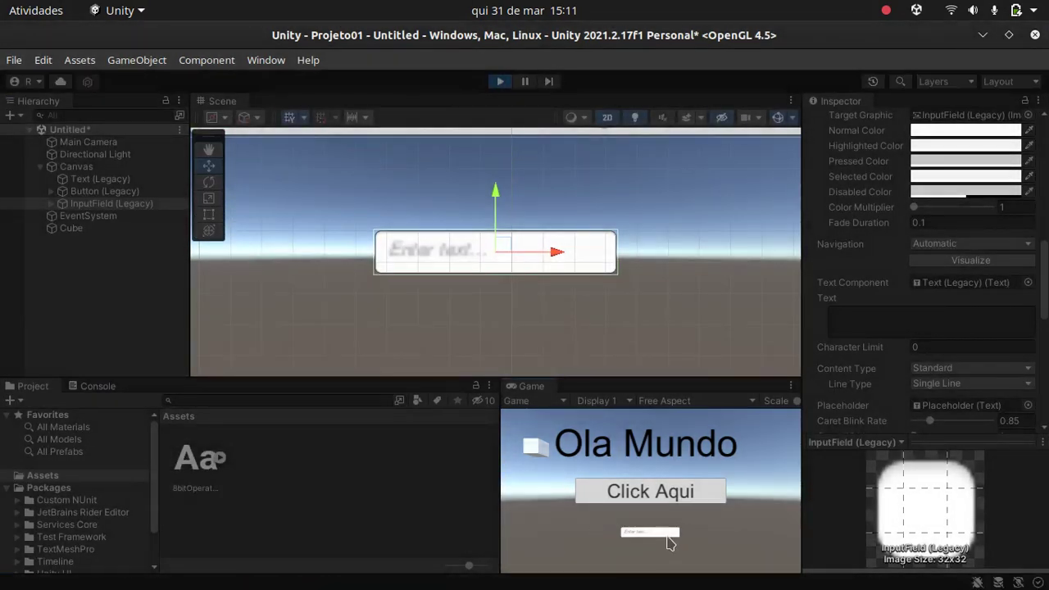
pyautogui.click(665, 537)
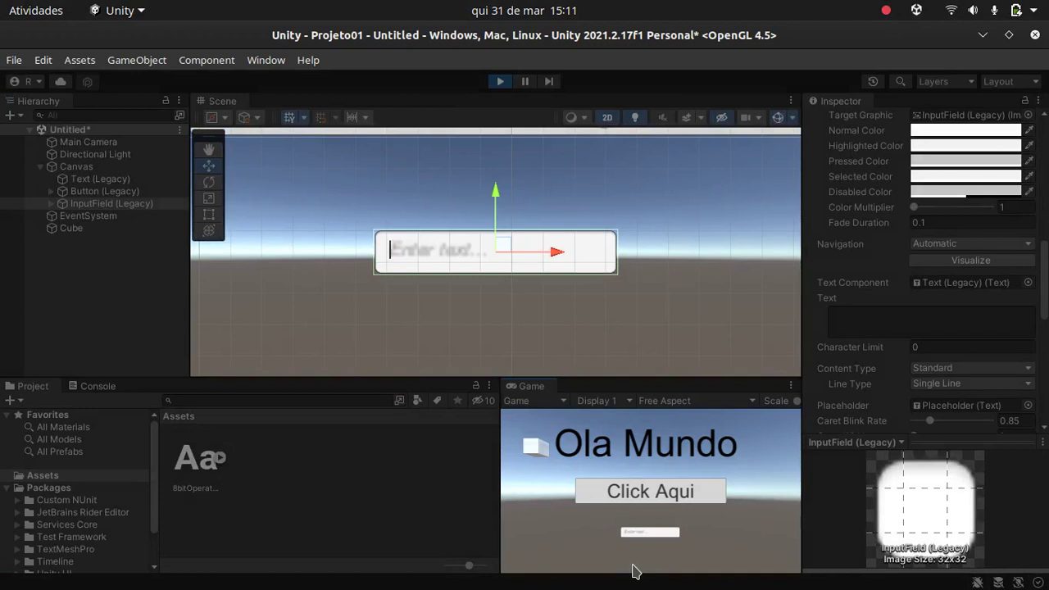
pyautogui.write('Roque')
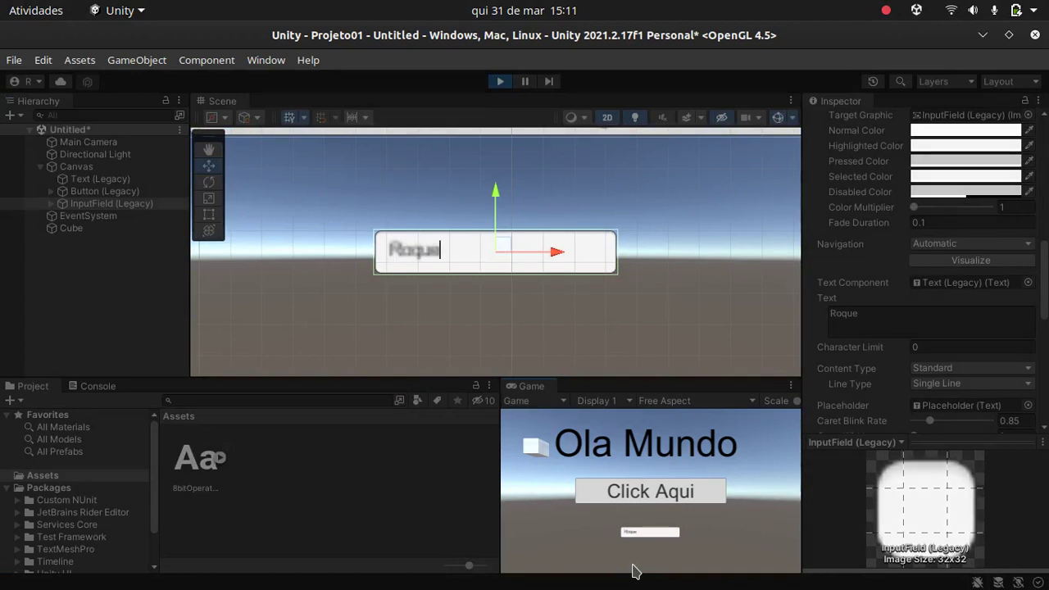
pyautogui.press('BackSpace')
pyautogui.press('BackSpace')
pyautogui.press('BackSpace')
pyautogui.press('BackSpace')
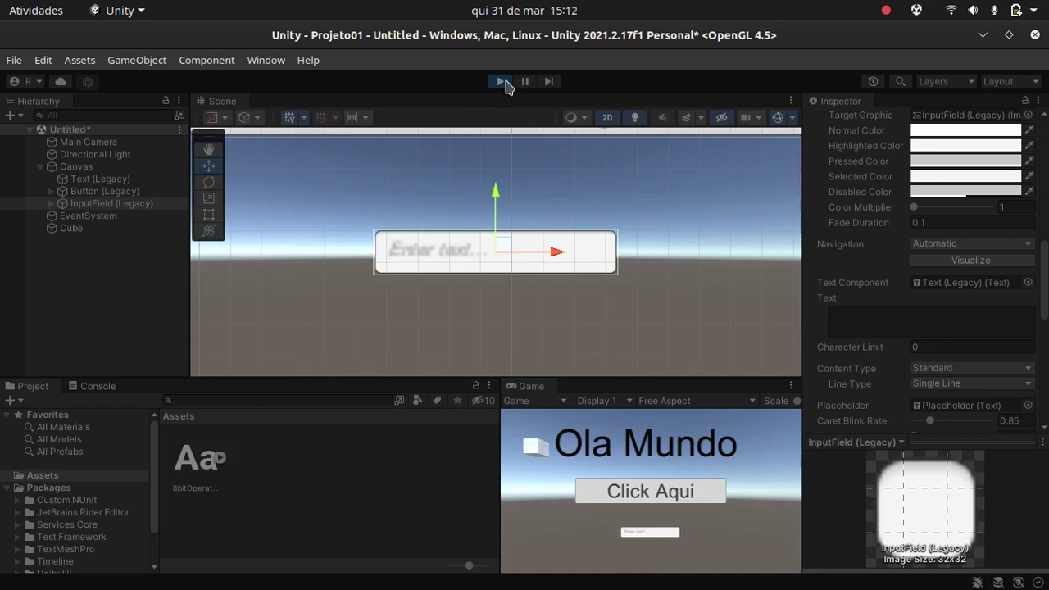
pyautogui.click(500, 82)
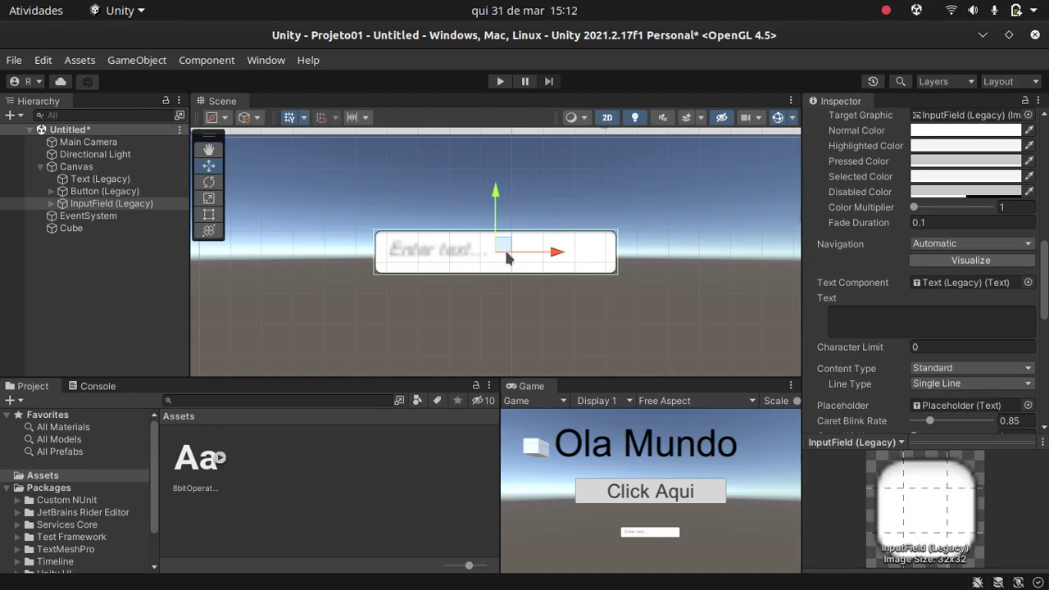
# Step: Replace the input field with a Legacy Dropdown enlarged to about 261 by 46
pyautogui.click(107, 204)
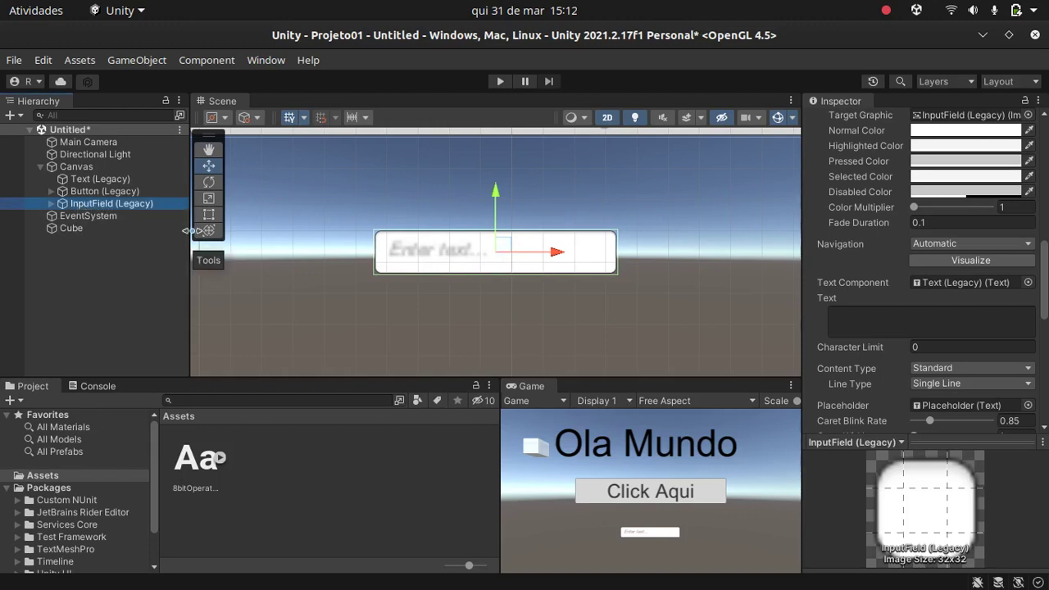
pyautogui.press('Delete')
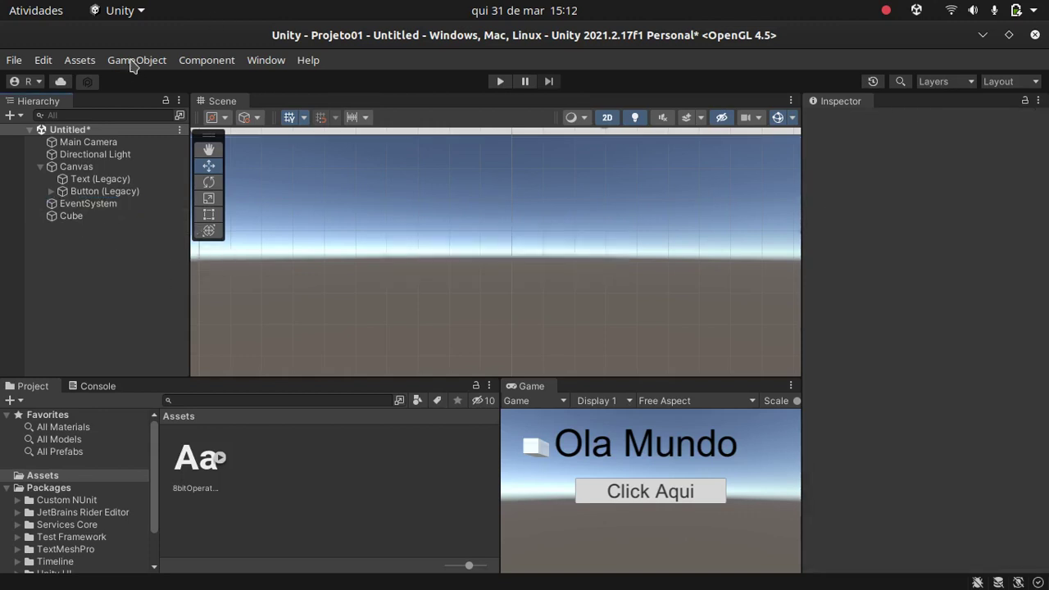
pyautogui.click(132, 66)
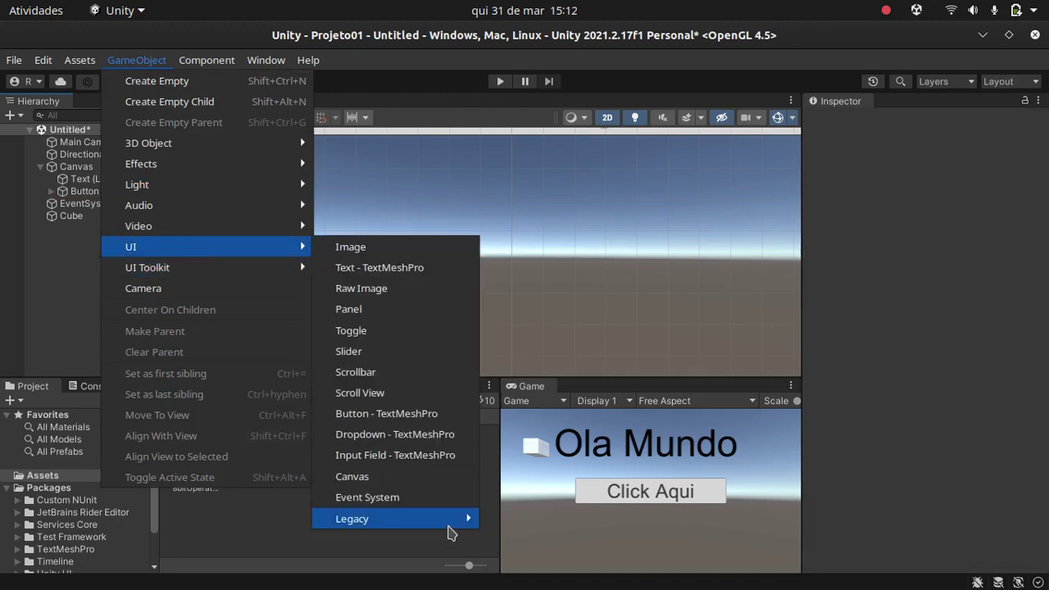
pyautogui.moveTo(459, 520)
pyautogui.click(554, 562)
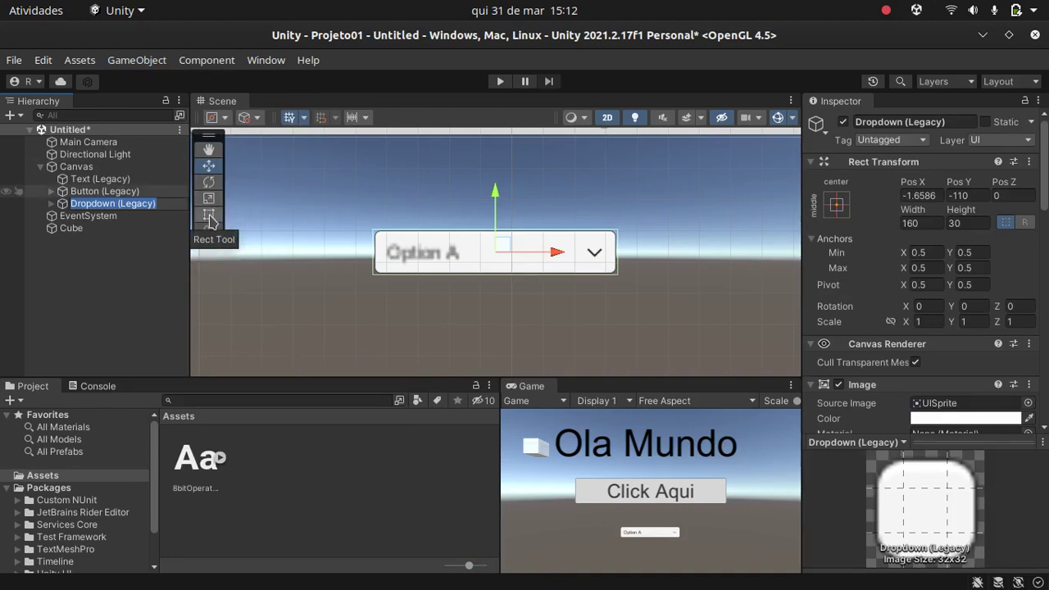
pyautogui.click(209, 214)
pyautogui.moveTo(616, 231); pyautogui.dragTo(772, 206)
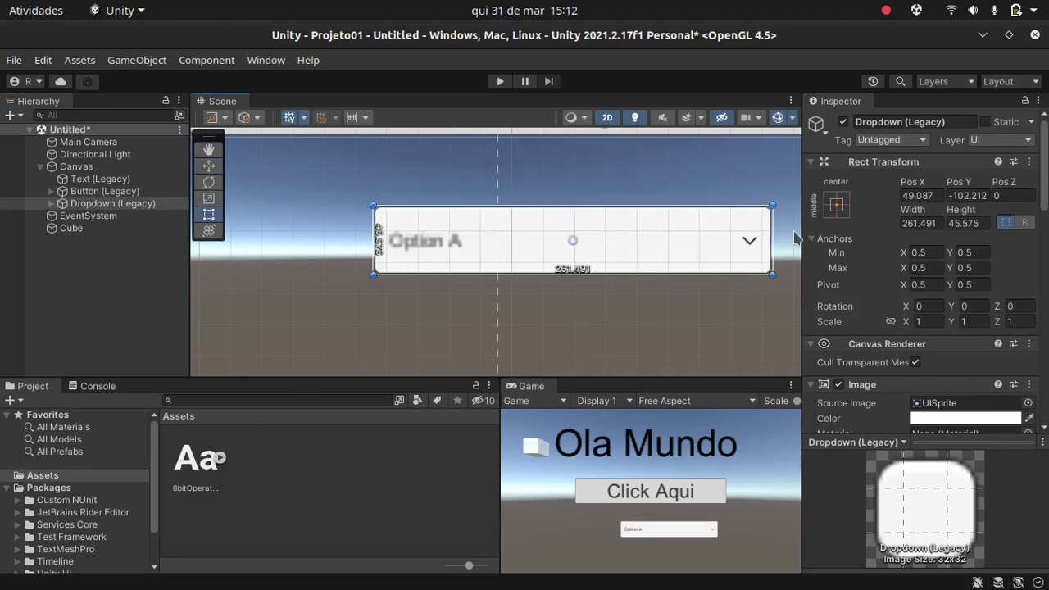
pyautogui.scroll(-5, 850, 264)
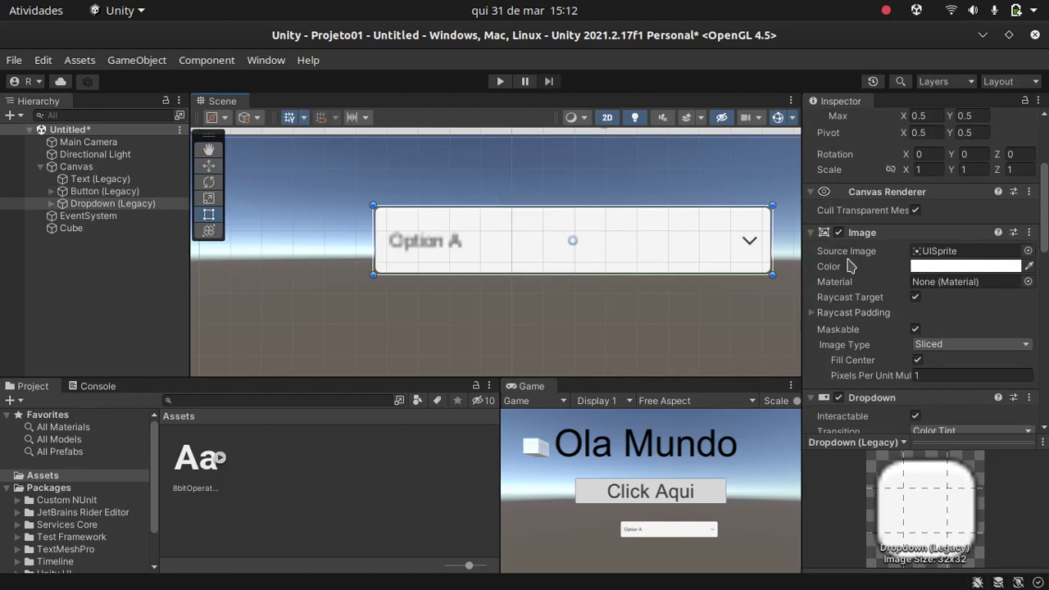
# Step: Inspect the dropdown's Label, Arrow and Template children, then reselect the Dropdown
pyautogui.click(51, 203)
pyautogui.click(95, 216)
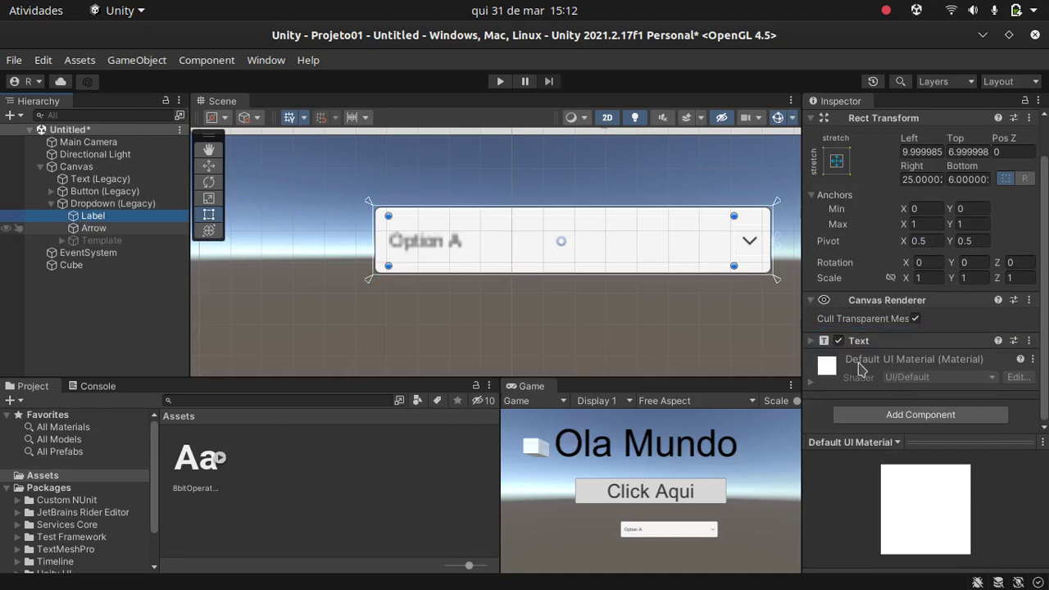
pyautogui.moveTo(887, 376); pyautogui.dragTo(499, 275)
pyautogui.click(93, 228)
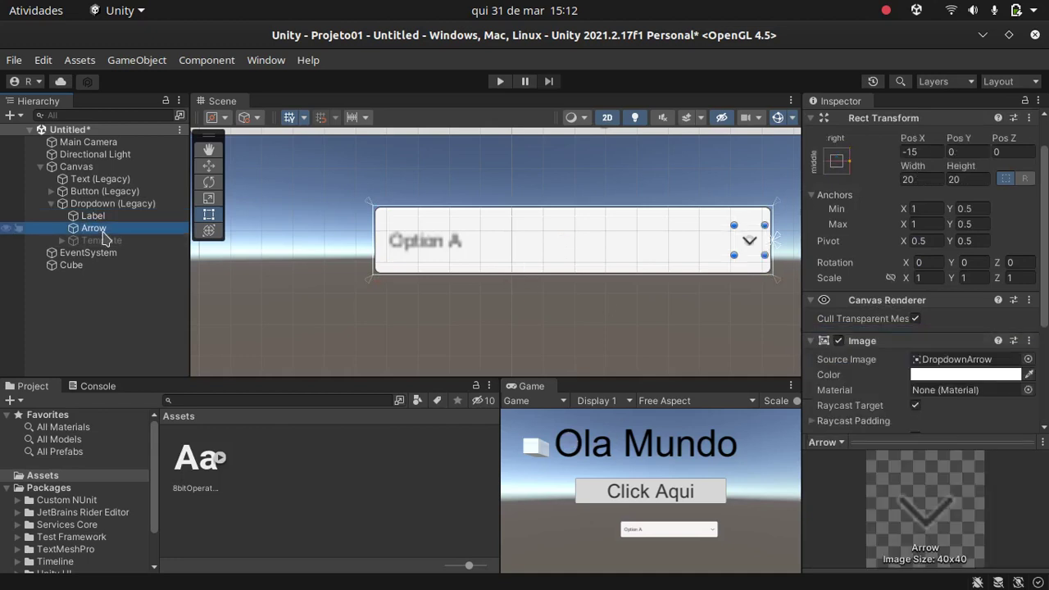
pyautogui.scroll(-4, 879, 303)
pyautogui.scroll(-1, 879, 304)
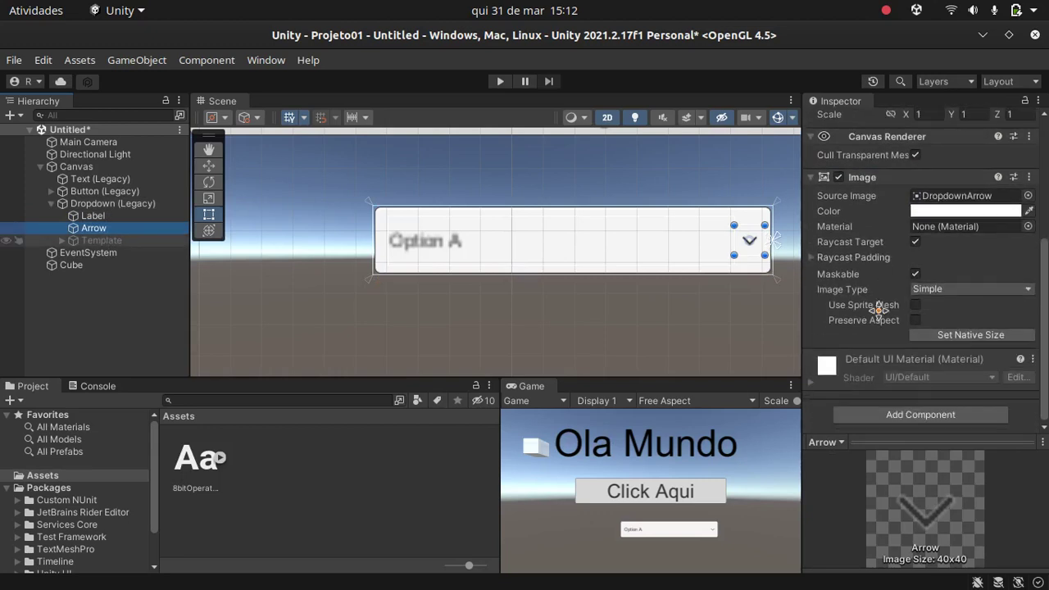
pyautogui.click(63, 240)
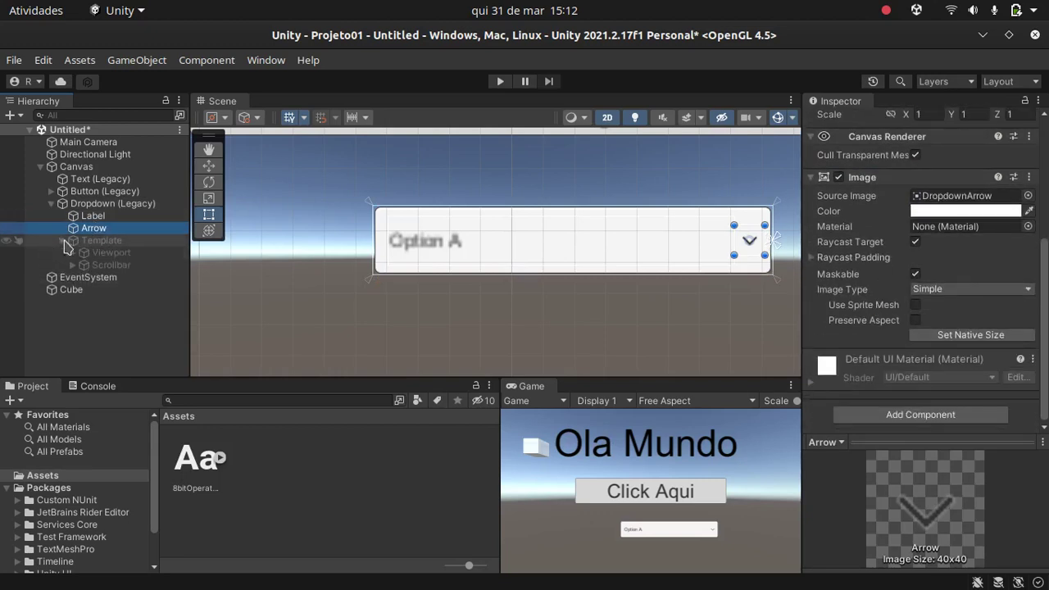
pyautogui.click(100, 215)
pyautogui.click(115, 204)
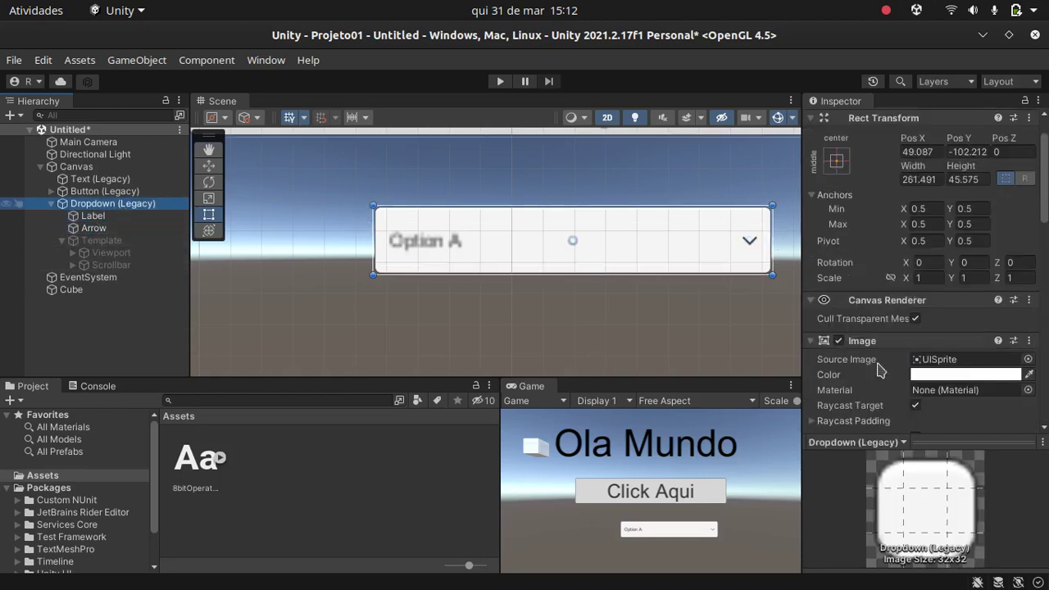
# Step: Rename the dropdown options to Maça, Banana, Laranja and add a fourth, Abacaxi
pyautogui.scroll(-5, 878, 369)
pyautogui.scroll(-5, 879, 369)
pyautogui.scroll(-5, 878, 365)
pyautogui.scroll(-2, 876, 360)
pyautogui.scroll(-1, 877, 360)
pyautogui.scroll(-3, 878, 362)
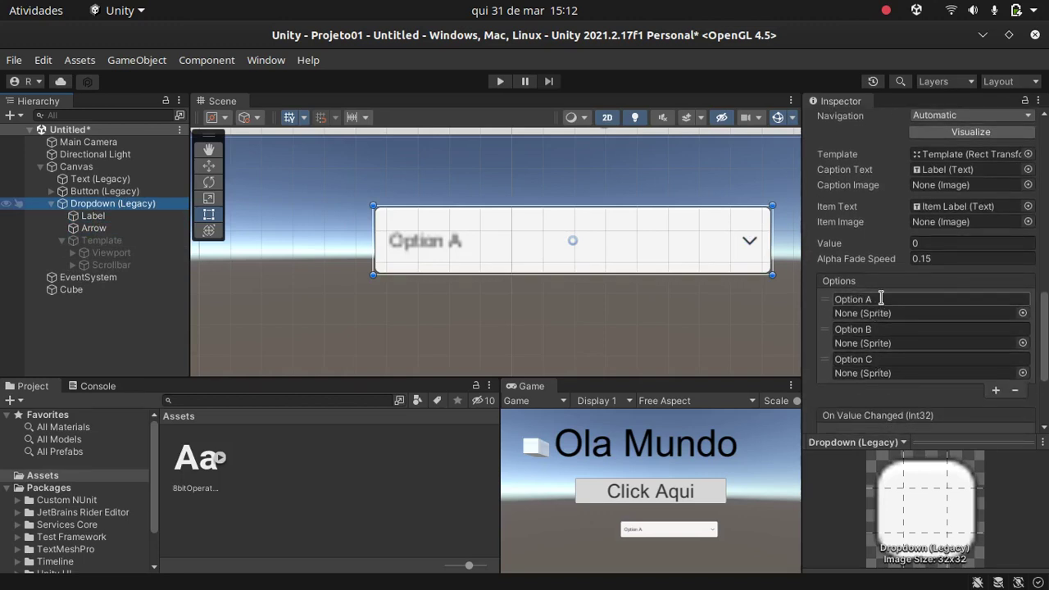
pyautogui.click(881, 299)
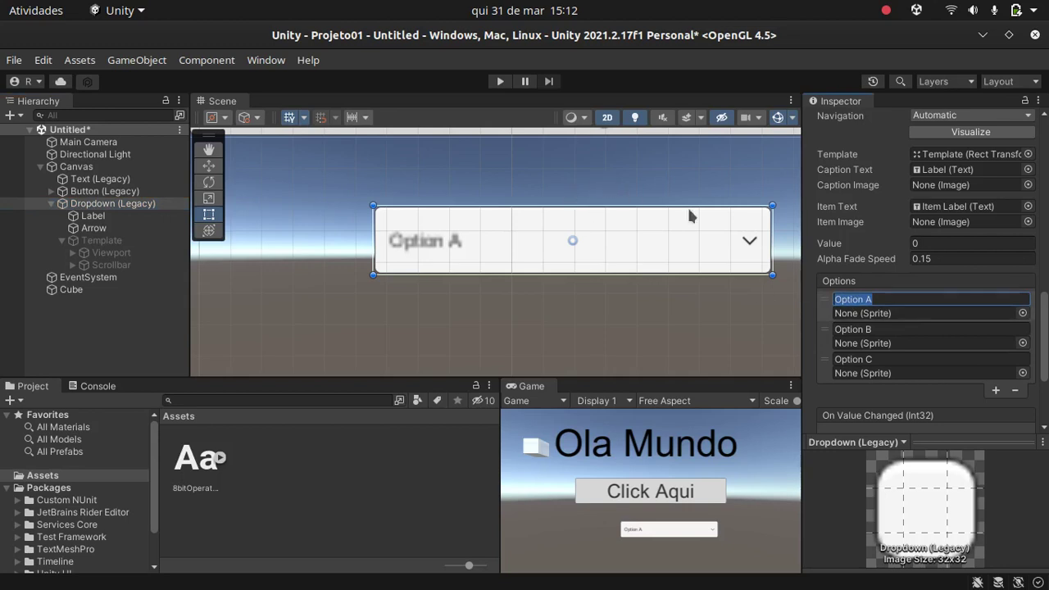
pyautogui.press('BackSpace')
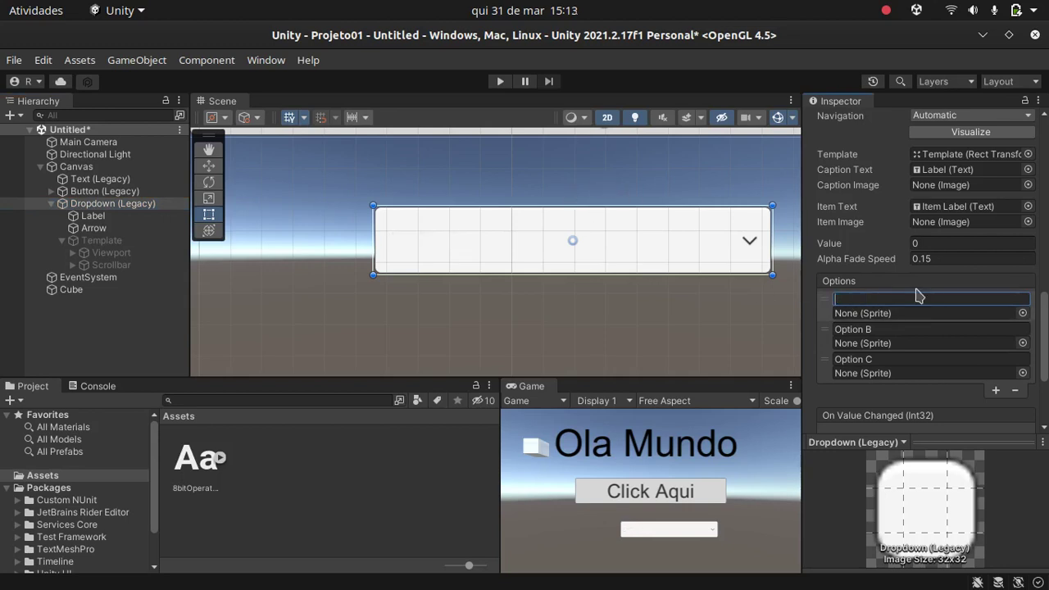
pyautogui.write('Maça')
pyautogui.click(891, 328)
pyautogui.write('Banana')
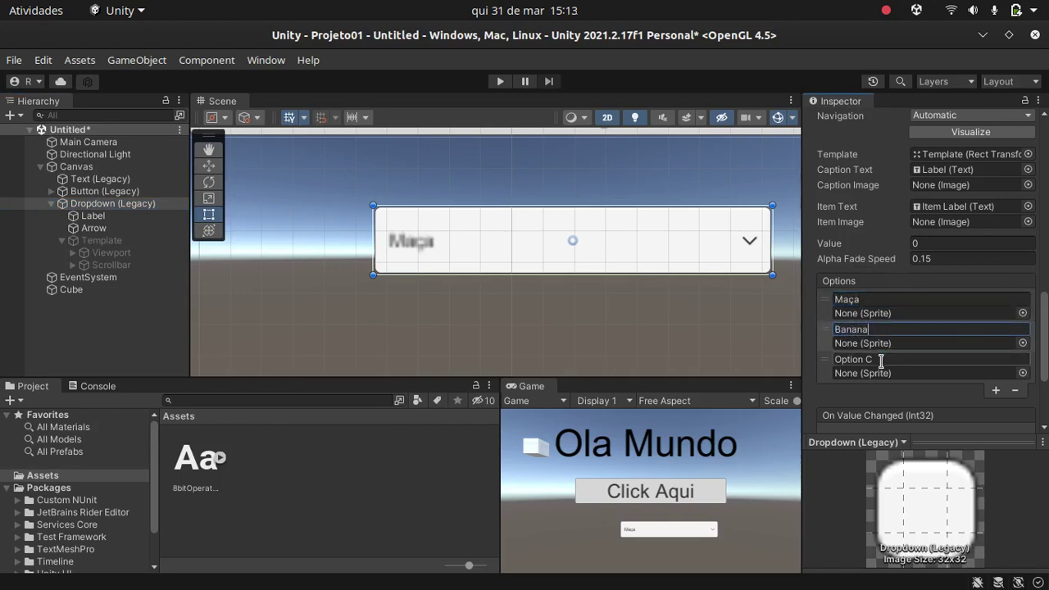
pyautogui.click(881, 359)
pyautogui.write('Laranja')
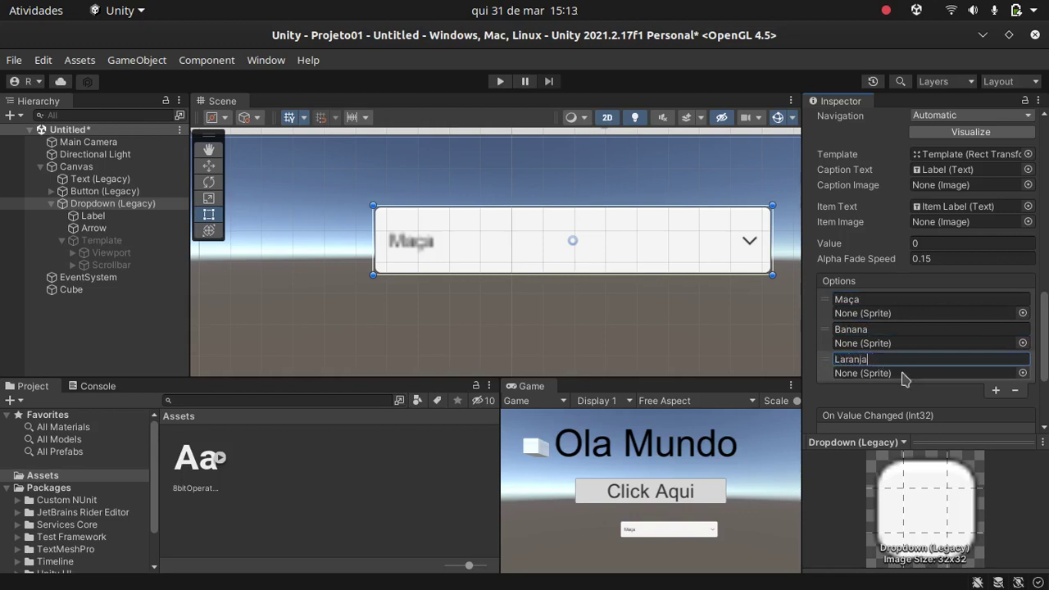
pyautogui.click(996, 390)
pyautogui.click(899, 389)
pyautogui.write('Abacaxi')
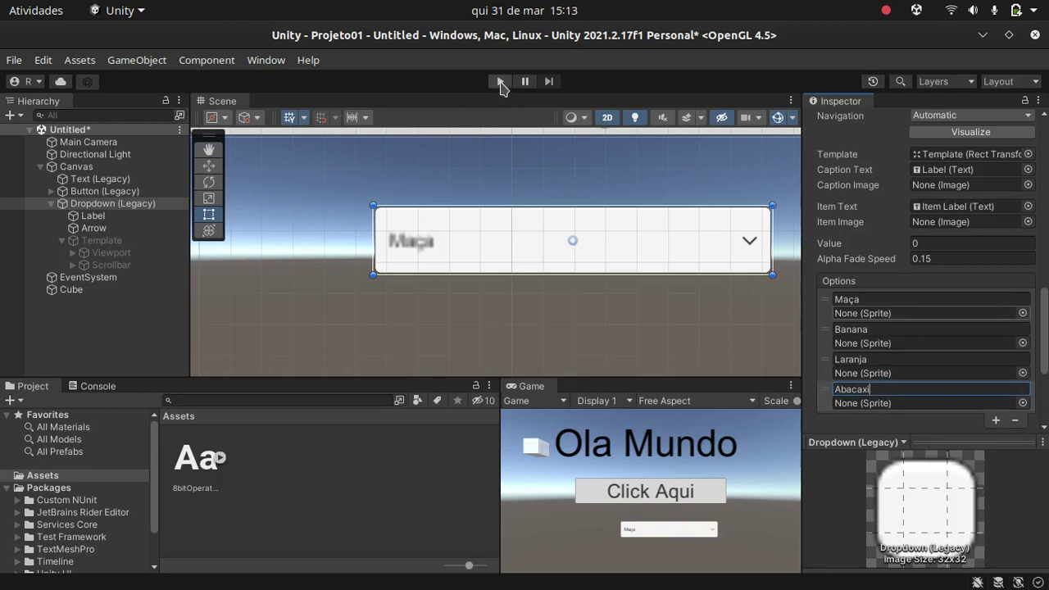
# Step: Test the dropdown in Play mode by choosing Banana and then Laranja
pyautogui.click(500, 82)
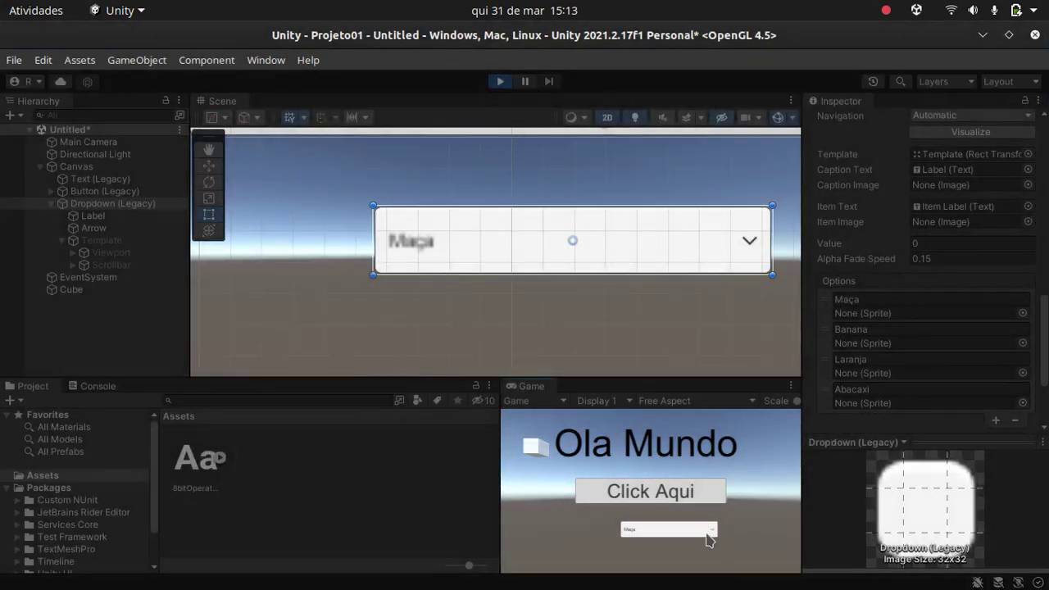
pyautogui.click(709, 534)
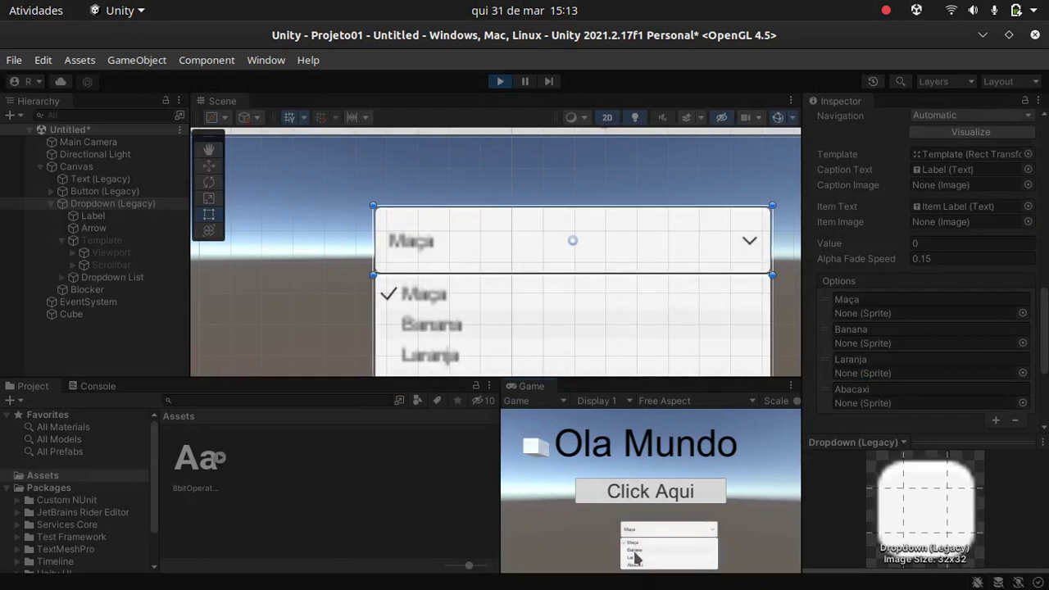
pyautogui.click(636, 550)
pyautogui.click(677, 534)
pyautogui.click(650, 564)
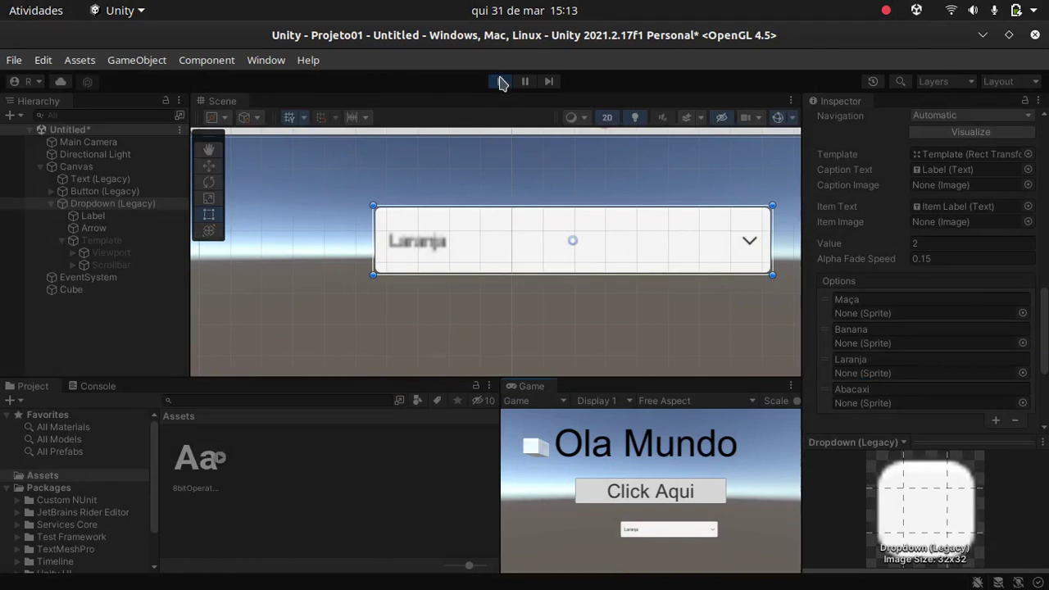
pyautogui.click(501, 82)
pyautogui.click(62, 204)
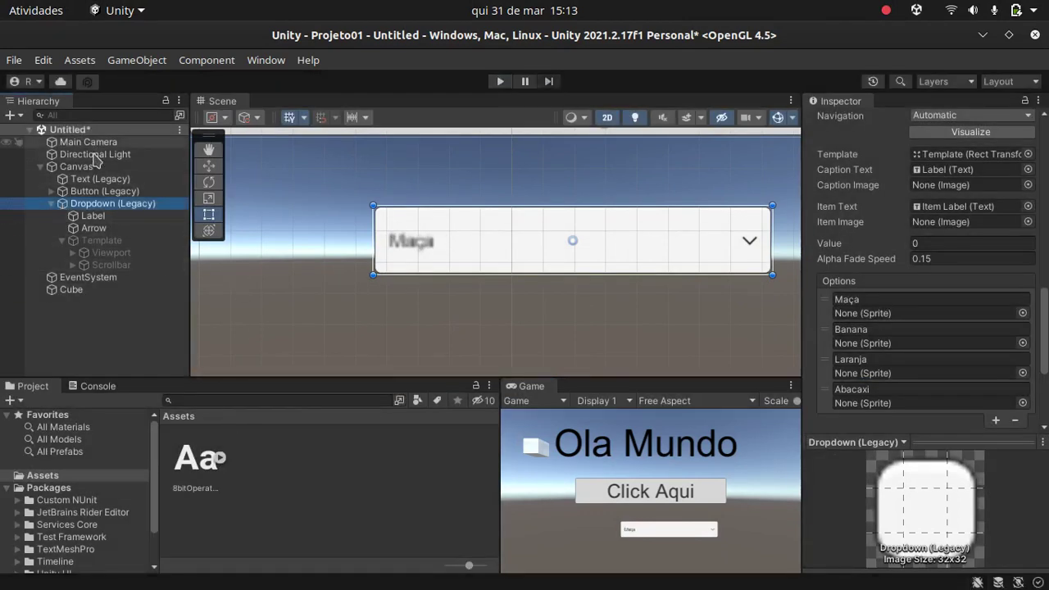
# Step: Delete the Dropdown (Legacy) and create a white 100×100 UI Image under the Canvas
pyautogui.press('Delete')
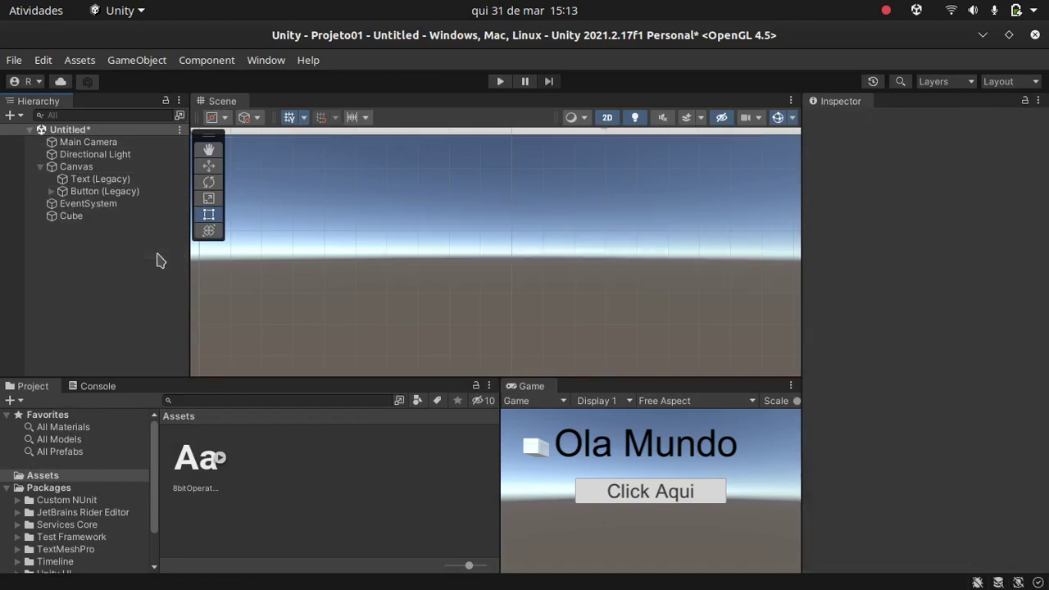
pyautogui.click(131, 64)
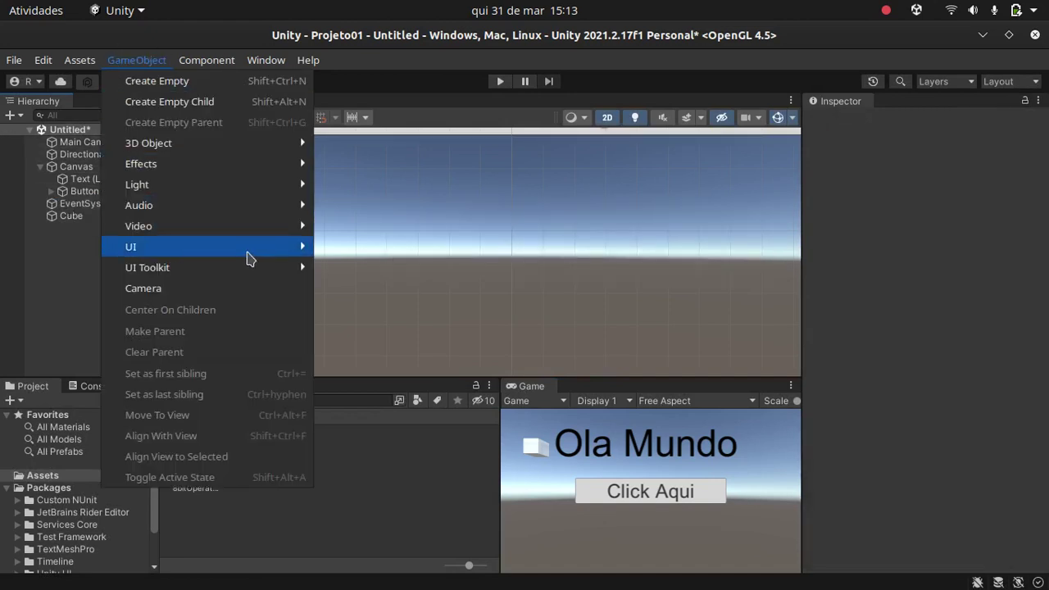
pyautogui.moveTo(250, 259)
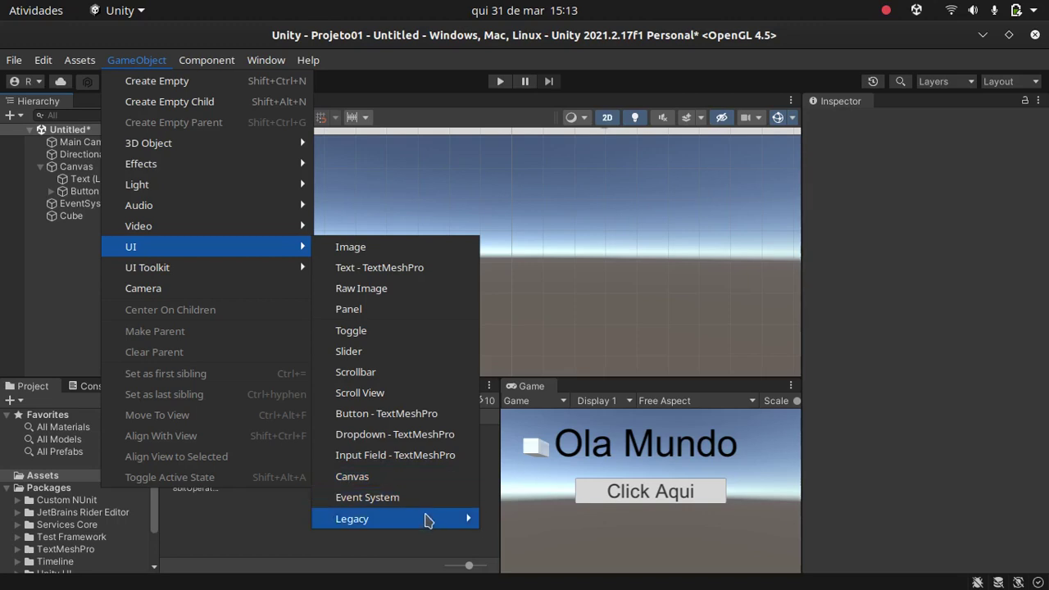
pyautogui.moveTo(428, 519)
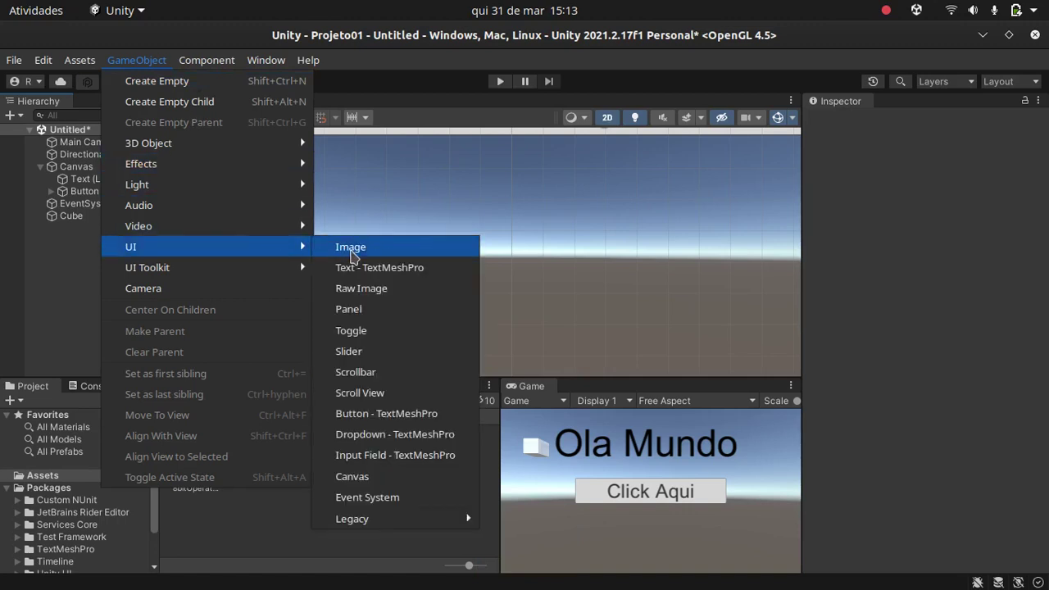
pyautogui.click(353, 250)
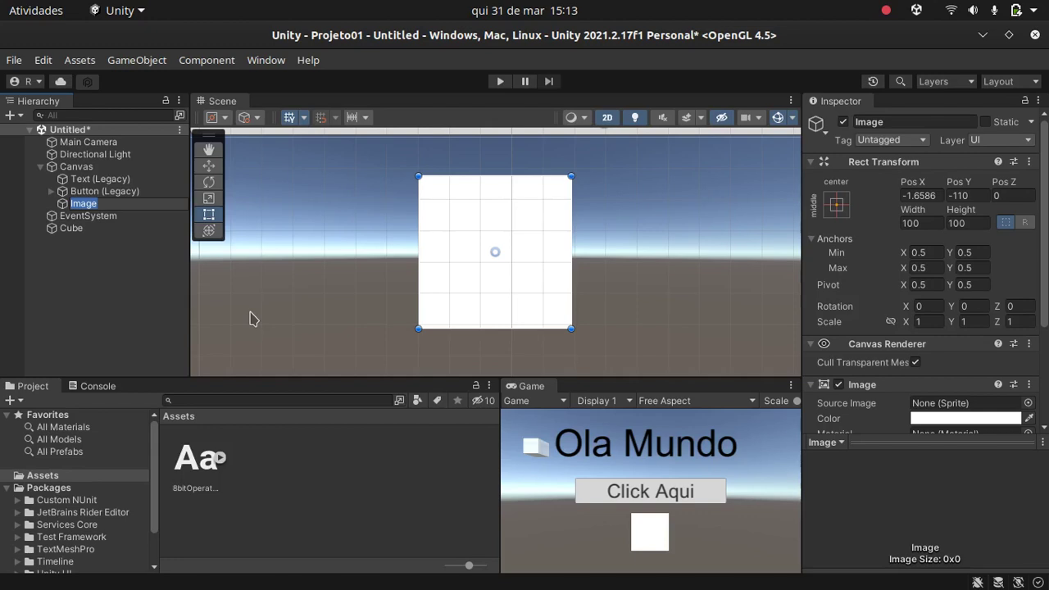
pyautogui.hotkey('alt', 'Tab')
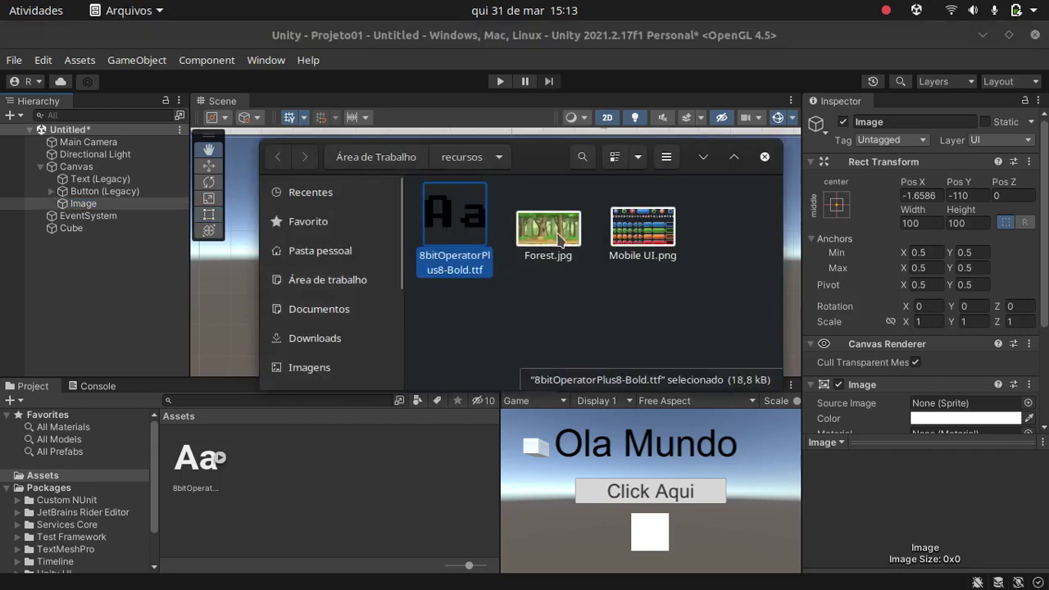
# Step: Import Forest.jpg into Assets and apply Texture Type Sprite (2D and UI)
pyautogui.moveTo(560, 238); pyautogui.dragTo(350, 484)
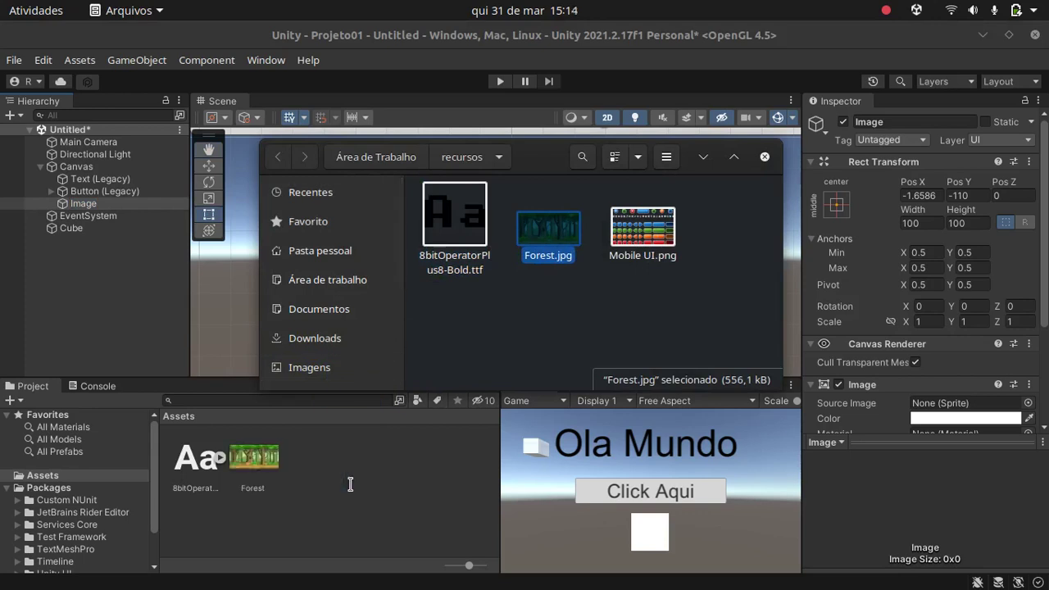
pyautogui.click(264, 464)
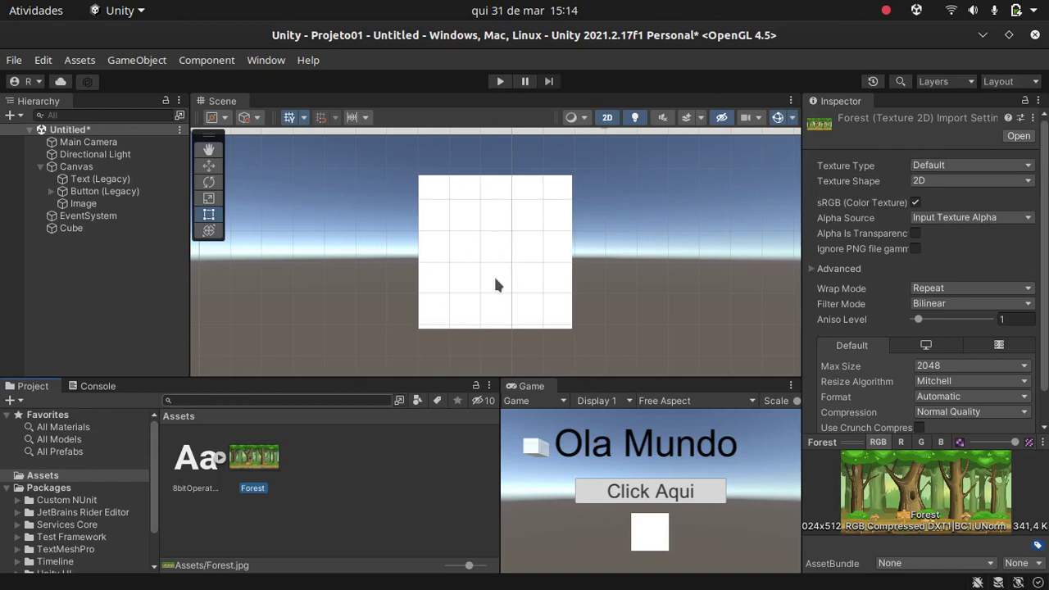
pyautogui.click(942, 168)
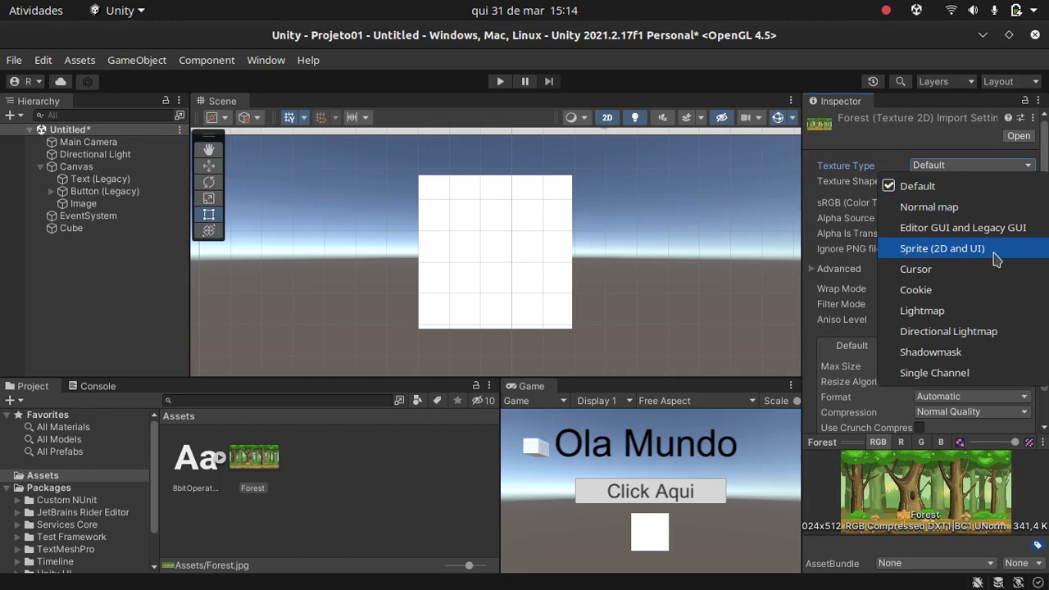
pyautogui.click(965, 256)
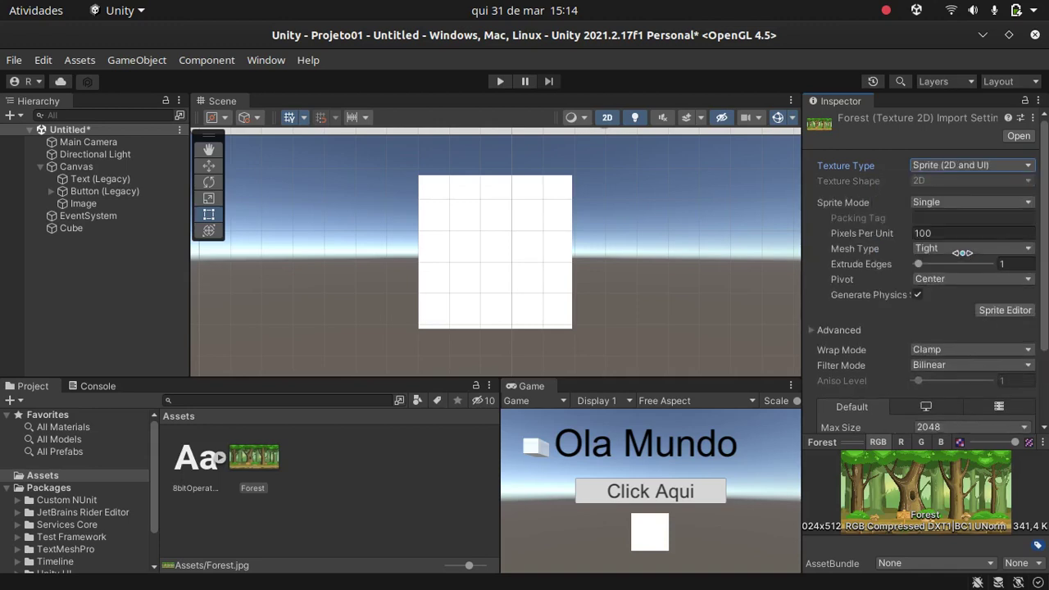
pyautogui.scroll(-2, 960, 251)
pyautogui.scroll(-2, 961, 252)
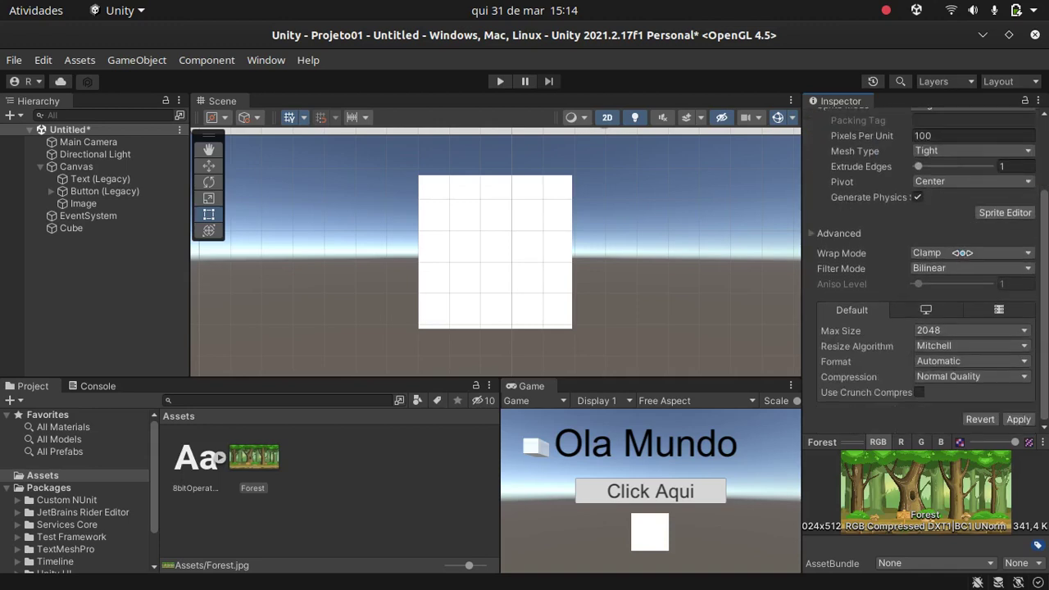
pyautogui.click(1017, 420)
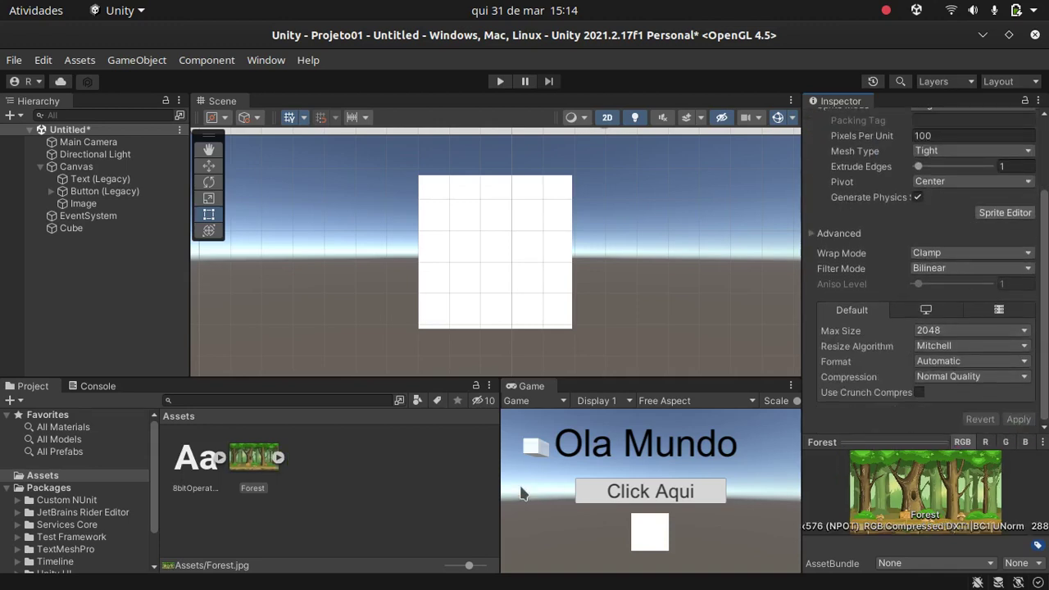
# Step: Set the Image's Source Image to the Forest sprite and stretch it to about 510 by 232
pyautogui.click(87, 204)
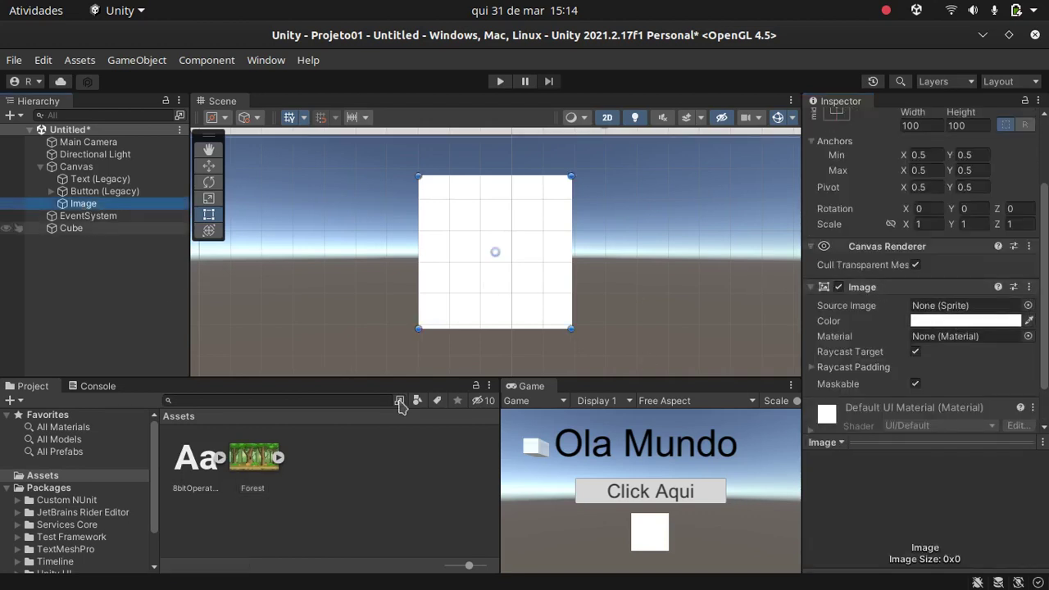
pyautogui.moveTo(252, 468); pyautogui.dragTo(942, 307)
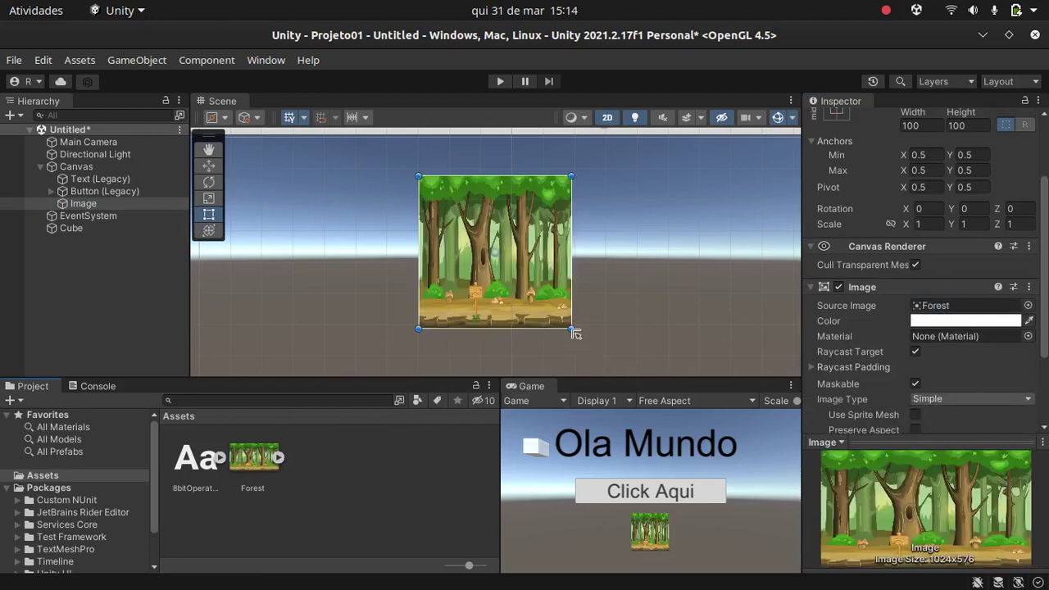
pyautogui.moveTo(575, 334); pyautogui.dragTo(820, 373)
pyautogui.moveTo(637, 298)
pyautogui.mouseDown()
pyautogui.moveTo(402, 246)
pyautogui.moveTo(487, 279)
pyautogui.mouseUp()
pyautogui.scroll(-2, 453, 295)
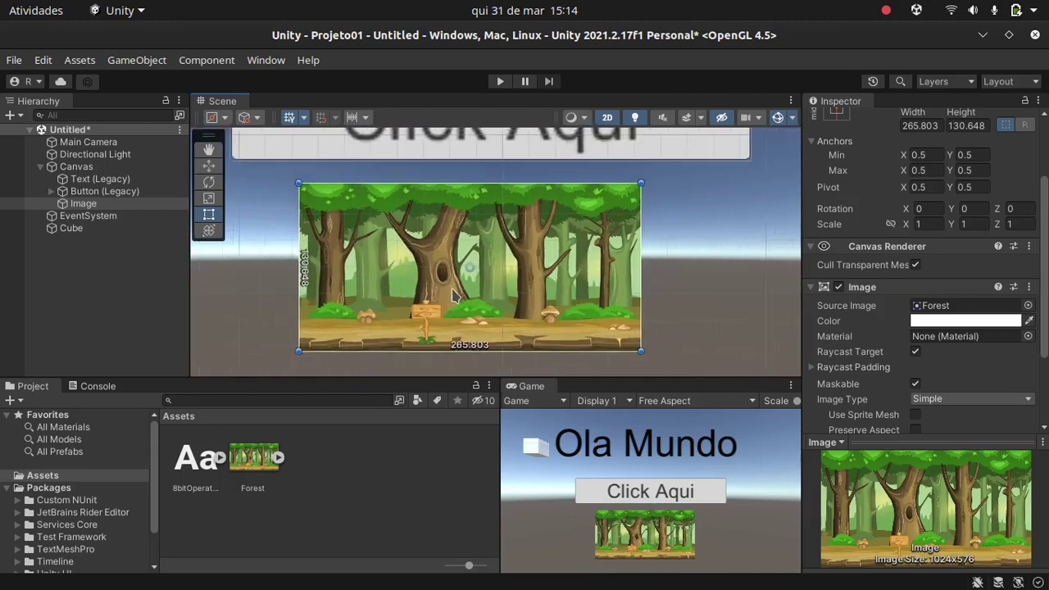
pyautogui.scroll(-2, 453, 295)
pyautogui.scroll(-2, 454, 295)
pyautogui.scroll(-2, 453, 295)
pyautogui.scroll(-2, 454, 295)
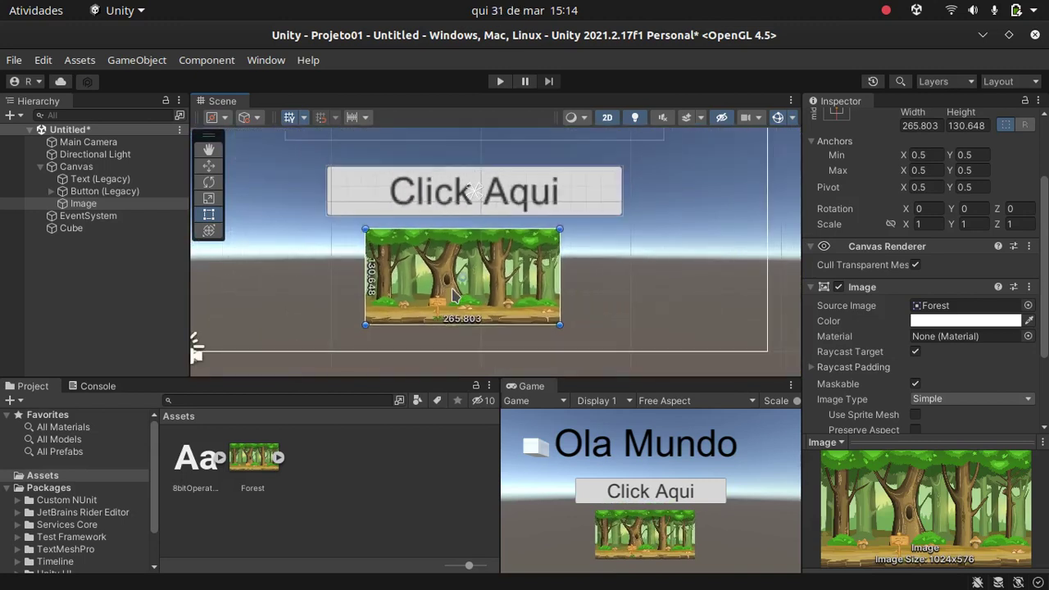
pyautogui.scroll(-2, 453, 295)
pyautogui.scroll(-1, 453, 295)
pyautogui.moveTo(529, 248)
pyautogui.mouseDown()
pyautogui.moveTo(647, 304)
pyautogui.moveTo(512, 211)
pyautogui.moveTo(630, 226)
pyautogui.moveTo(669, 192)
pyautogui.mouseUp()
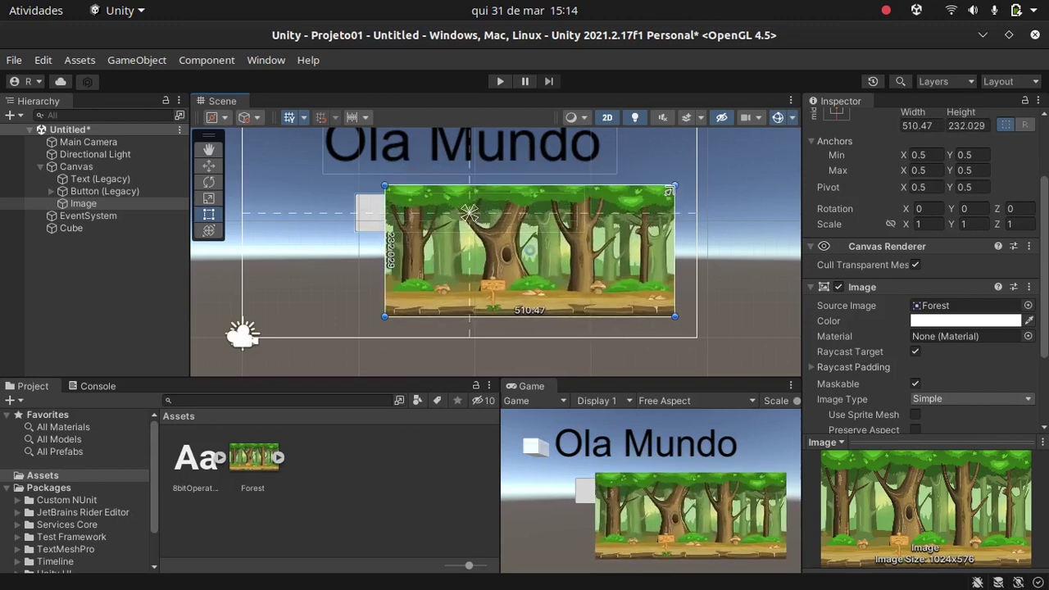
pyautogui.scroll(-1, 891, 368)
pyautogui.scroll(-1, 890, 369)
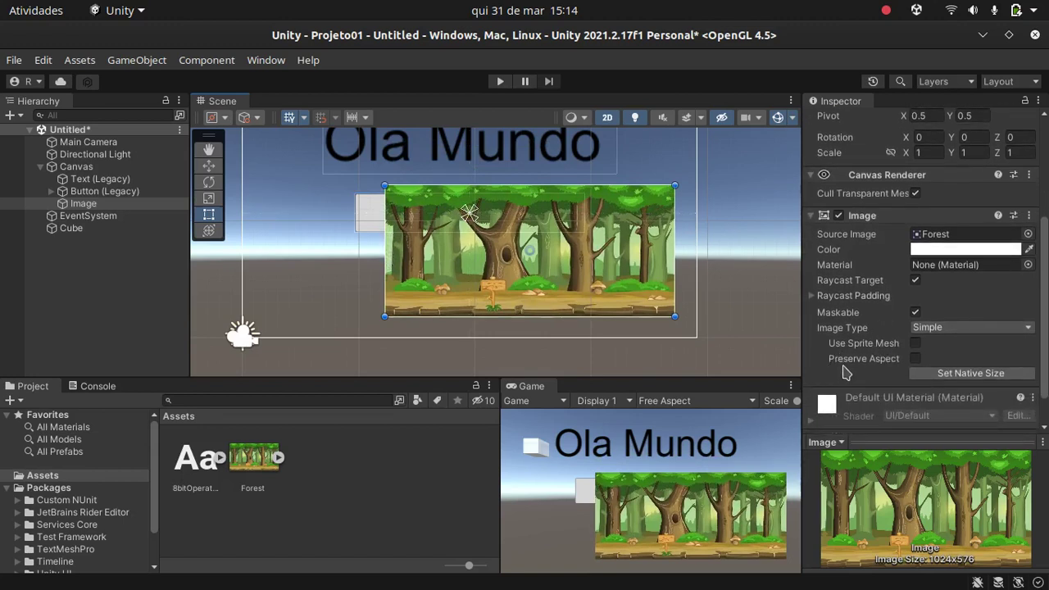
# Step: Enable Preserve Aspect on the forest Image and resize it to 490 by 194
pyautogui.click(915, 360)
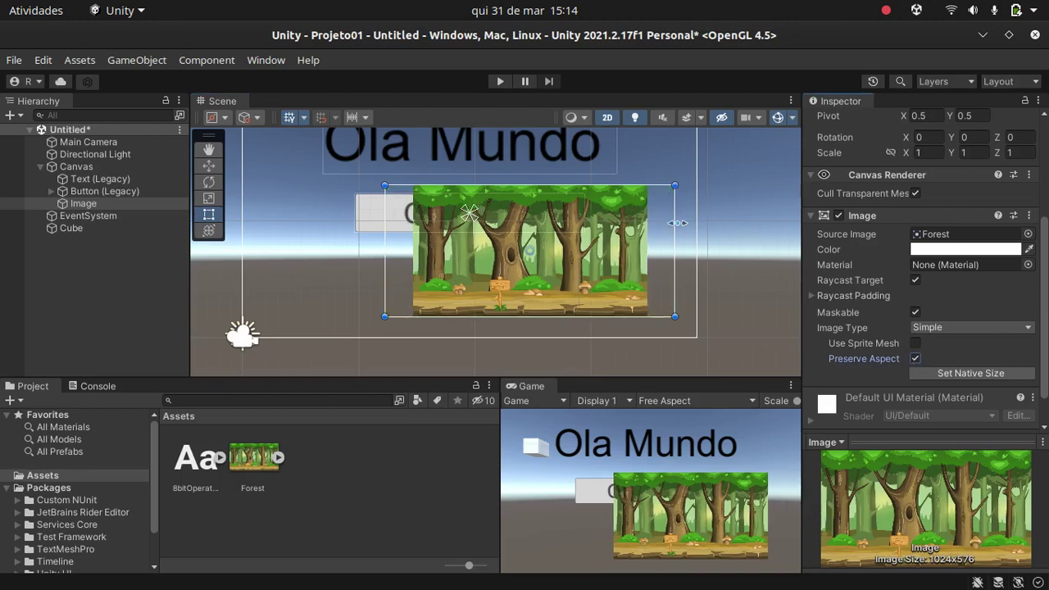
pyautogui.moveTo(668, 190)
pyautogui.mouseDown()
pyautogui.moveTo(723, 207)
pyautogui.moveTo(645, 145)
pyautogui.moveTo(585, 223)
pyautogui.moveTo(527, 243)
pyautogui.mouseUp()
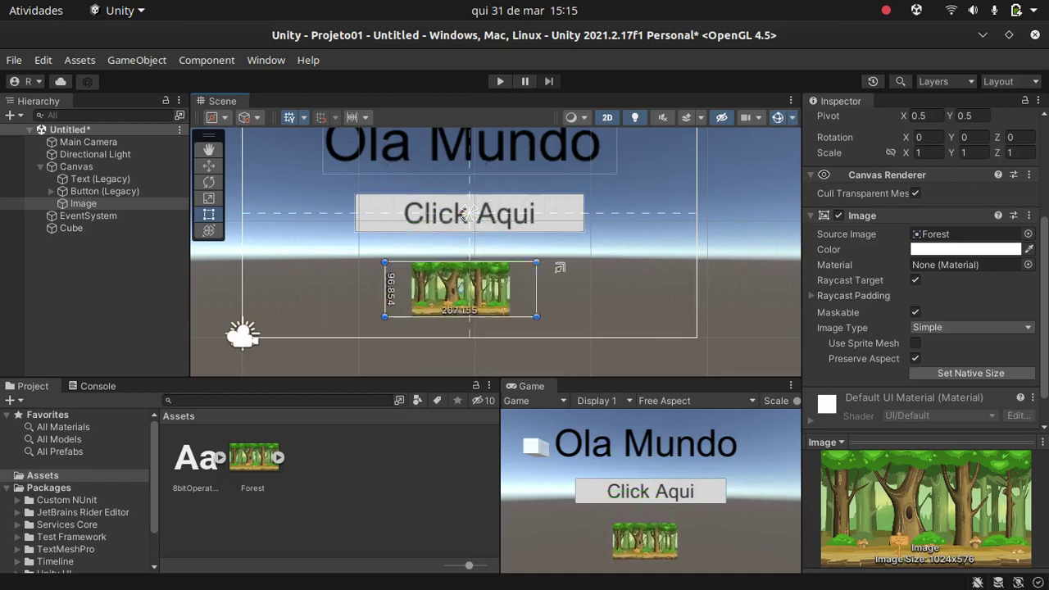
pyautogui.moveTo(527, 242)
pyautogui.mouseDown()
pyautogui.moveTo(596, 186)
pyautogui.moveTo(660, 168)
pyautogui.mouseUp()
# Step: Try darker and red-to-green tints in the Color picker, ending back at white FFFFFF
pyautogui.click(958, 250)
pyautogui.moveTo(953, 325)
pyautogui.mouseDown()
pyautogui.moveTo(928, 265)
pyautogui.moveTo(1002, 300)
pyautogui.mouseUp()
pyautogui.moveTo(1031, 348)
pyautogui.mouseDown()
pyautogui.moveTo(932, 255)
pyautogui.moveTo(947, 426)
pyautogui.moveTo(908, 305)
pyautogui.mouseUp()
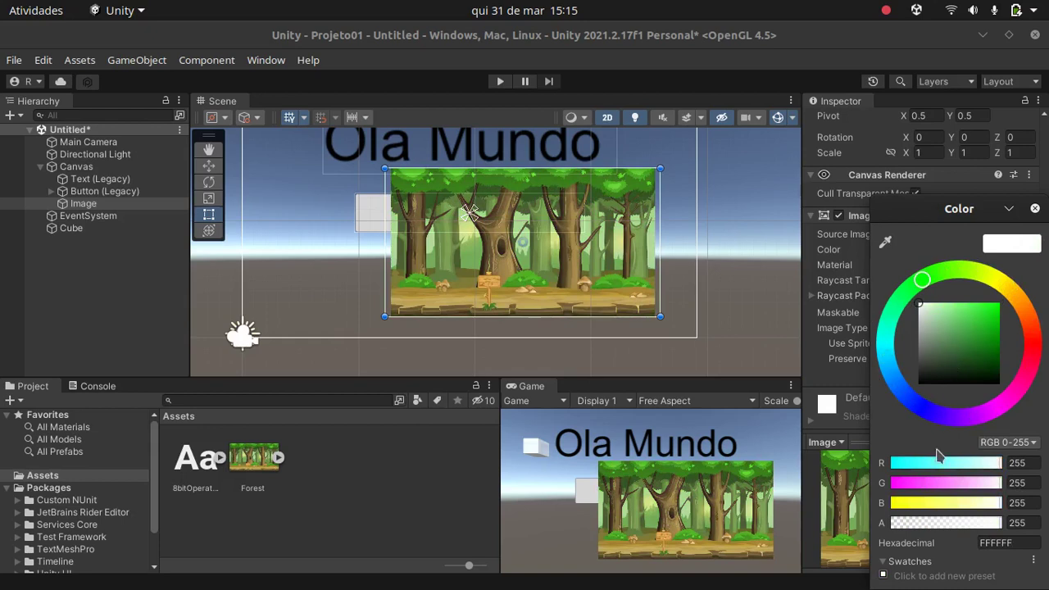
# Step: Lower the forest Image's alpha, restore it to 255, and nudge the image down-left
pyautogui.moveTo(955, 528)
pyautogui.mouseDown()
pyautogui.moveTo(908, 534)
pyautogui.moveTo(1007, 527)
pyautogui.moveTo(957, 531)
pyautogui.mouseUp()
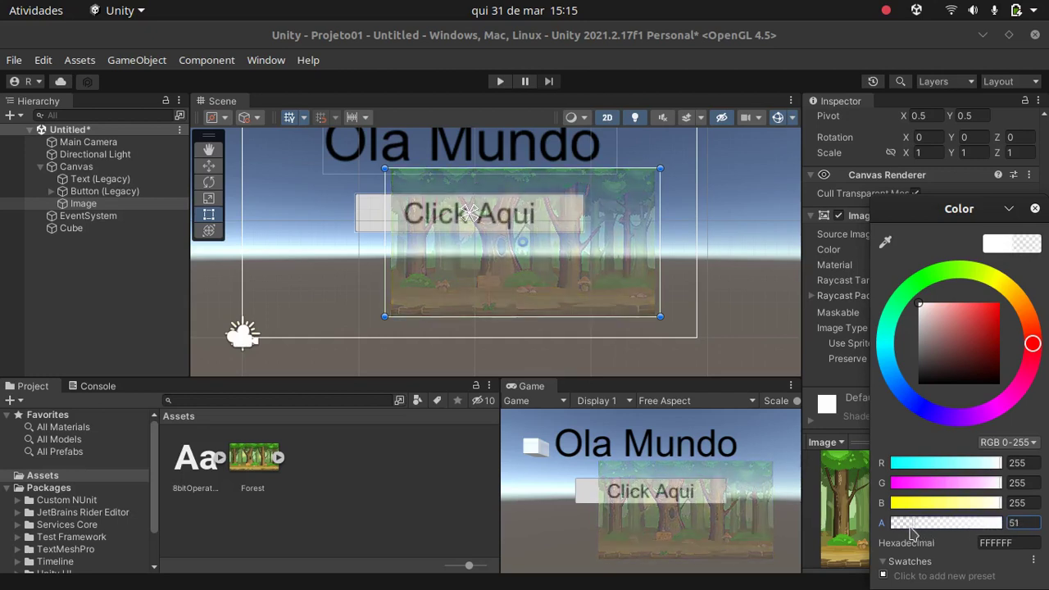
pyautogui.moveTo(958, 531); pyautogui.dragTo(1007, 527)
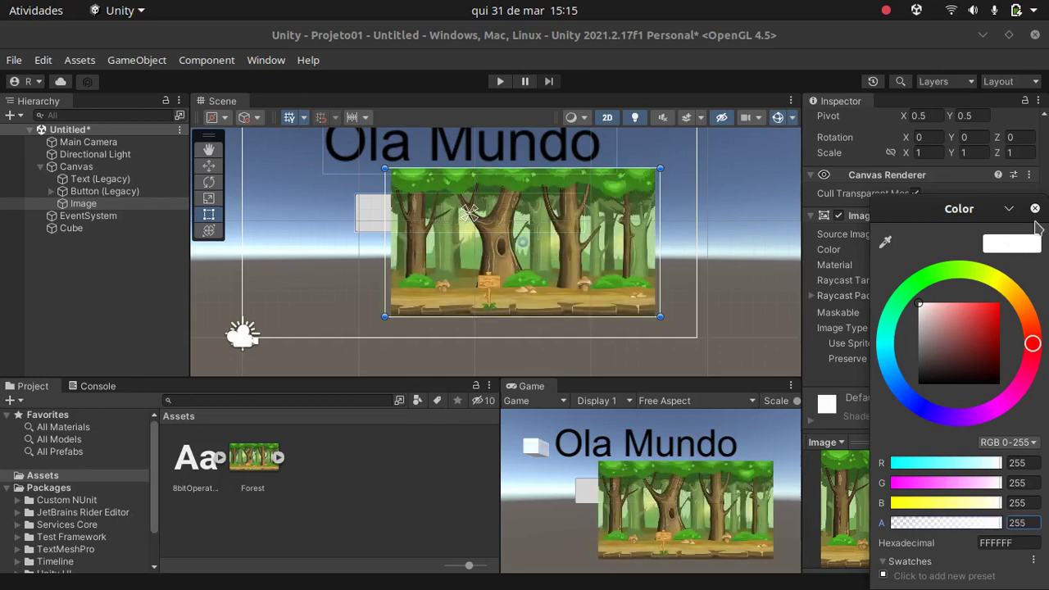
pyautogui.click(1035, 208)
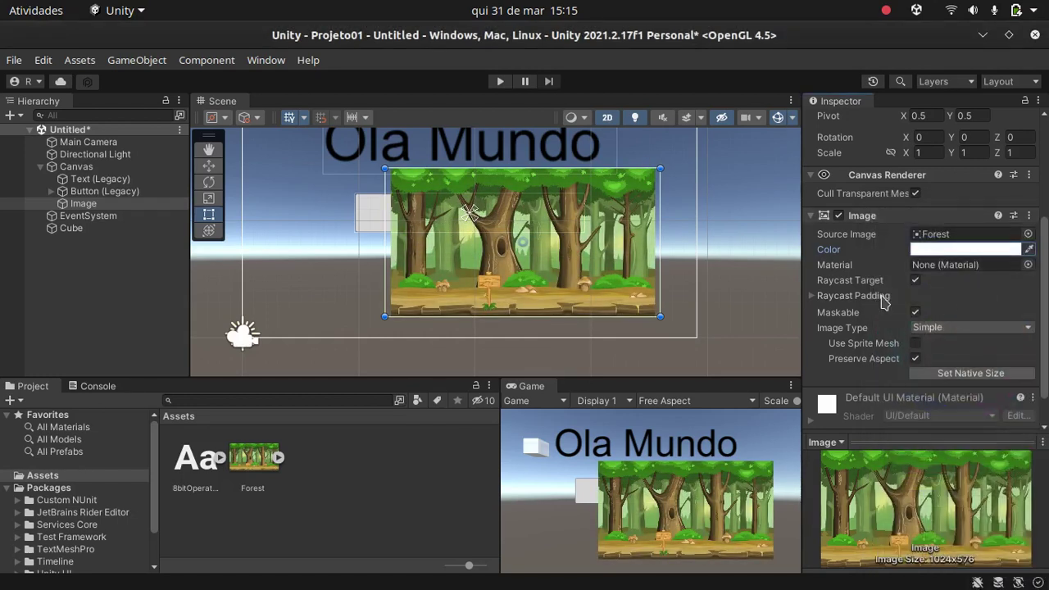
pyautogui.moveTo(569, 268); pyautogui.dragTo(475, 285)
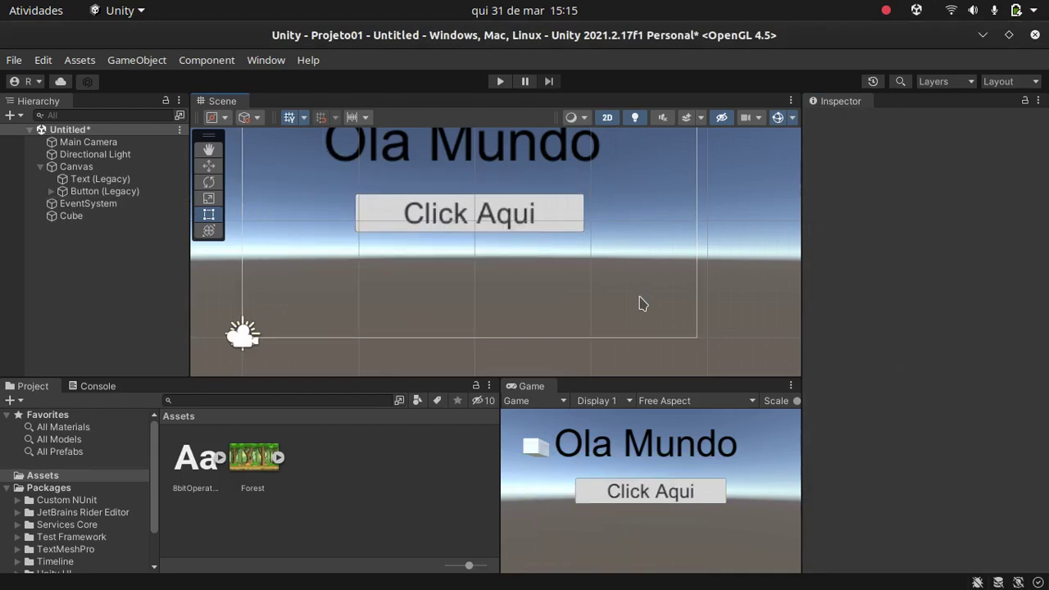
# Step: Select the Canvas, then expand and select Button (Legacy) to review it
pyautogui.click(566, 215)
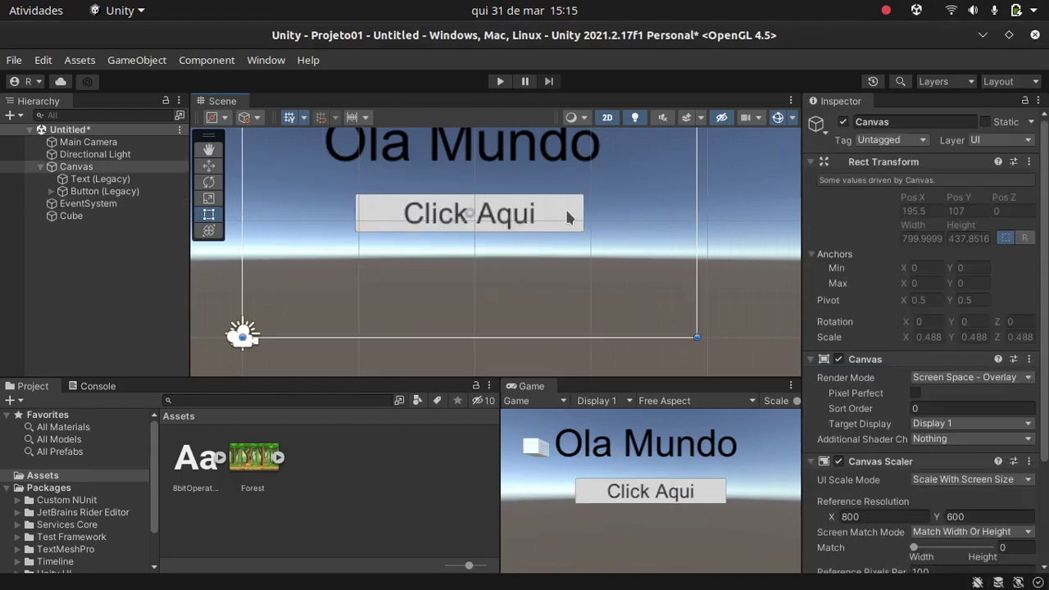
pyautogui.click(52, 191)
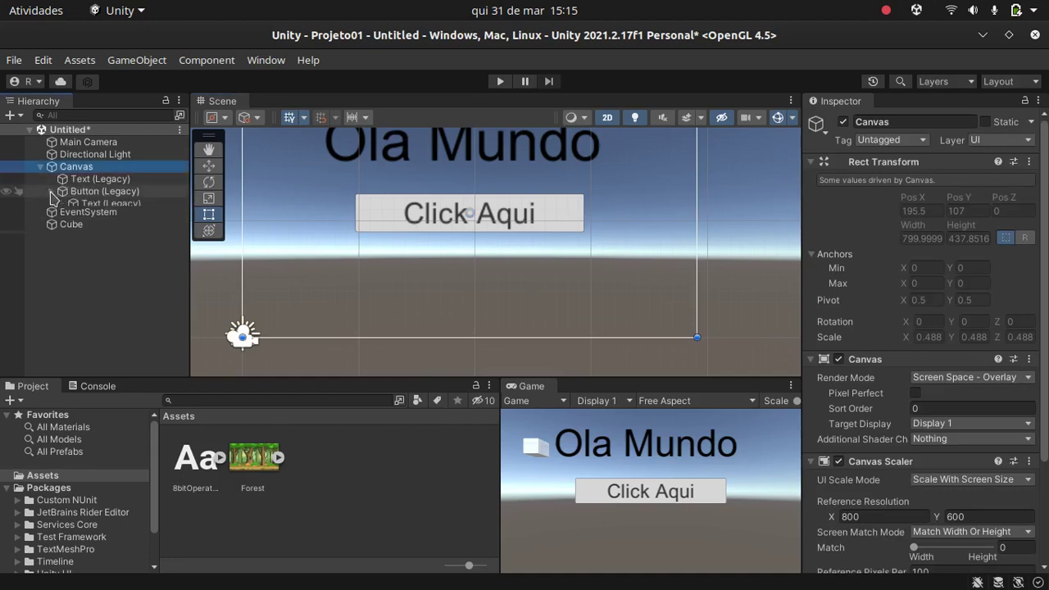
pyautogui.click(104, 190)
pyautogui.scroll(-3, 856, 273)
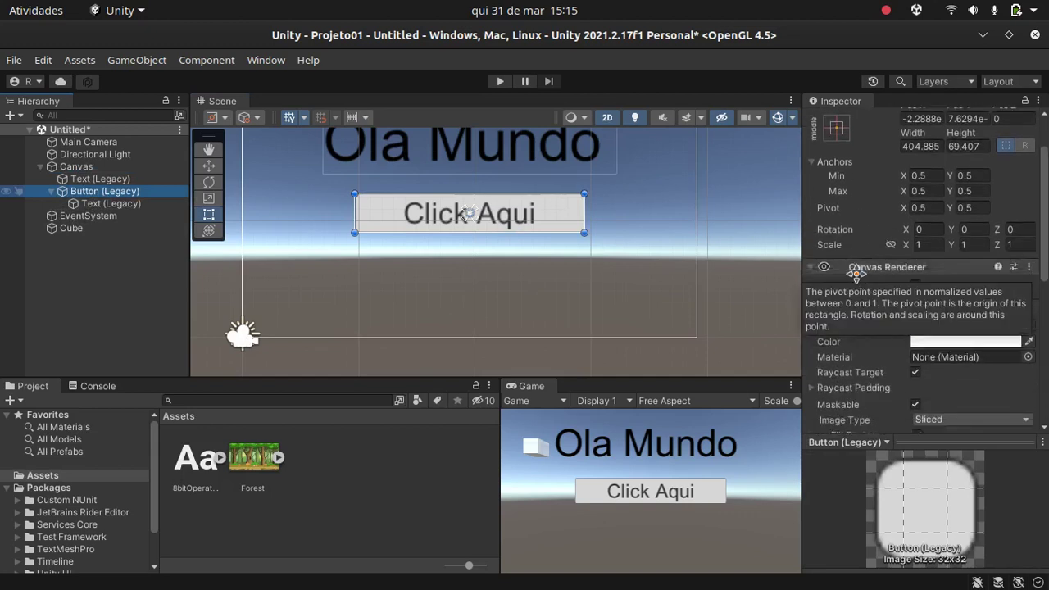
pyautogui.scroll(-3, 856, 273)
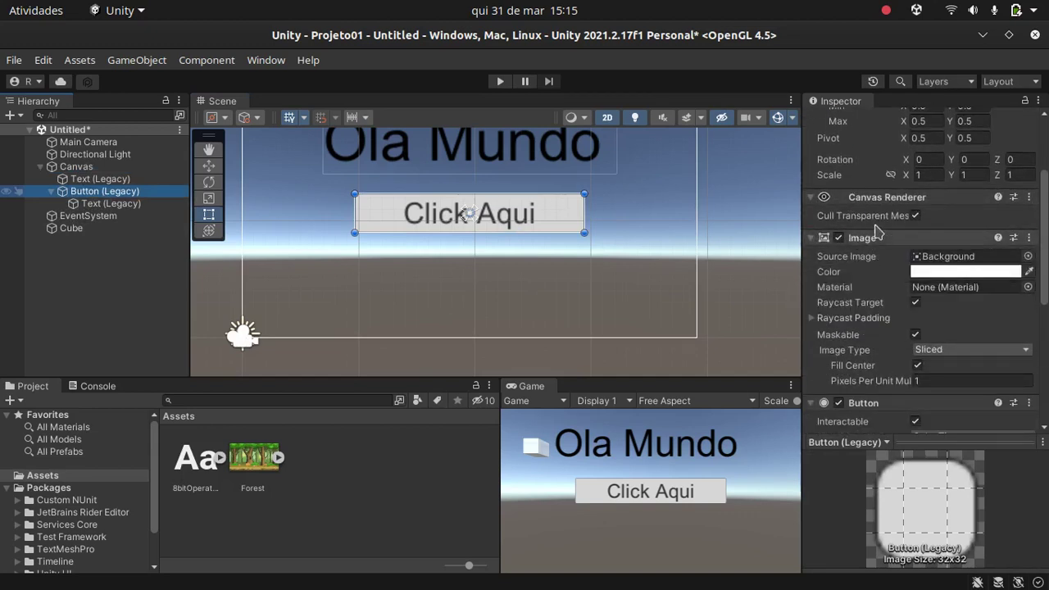
pyautogui.scroll(-2, 871, 300)
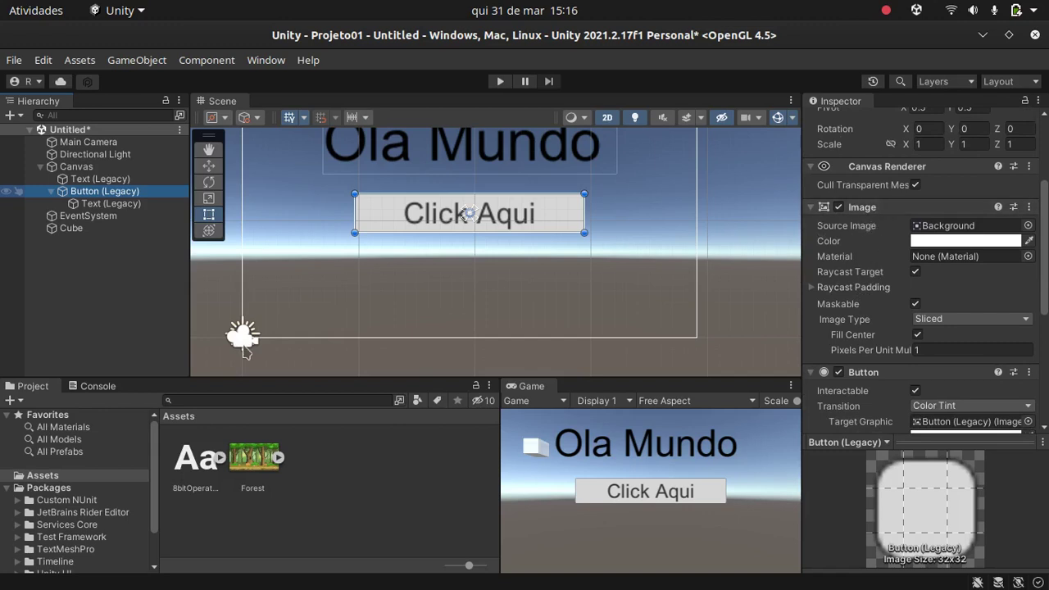
# Step: Drag Mobile UI.png from the recursos folder into Assets and preview it
pyautogui.hotkey('alt', 'Tab')
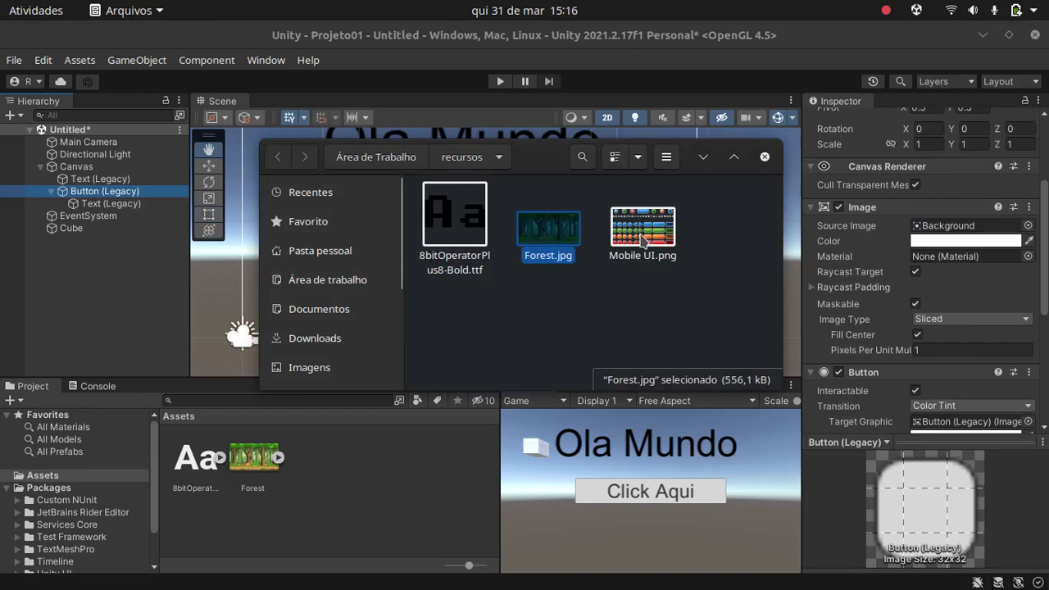
pyautogui.click(642, 239)
pyautogui.moveTo(643, 239); pyautogui.dragTo(386, 497)
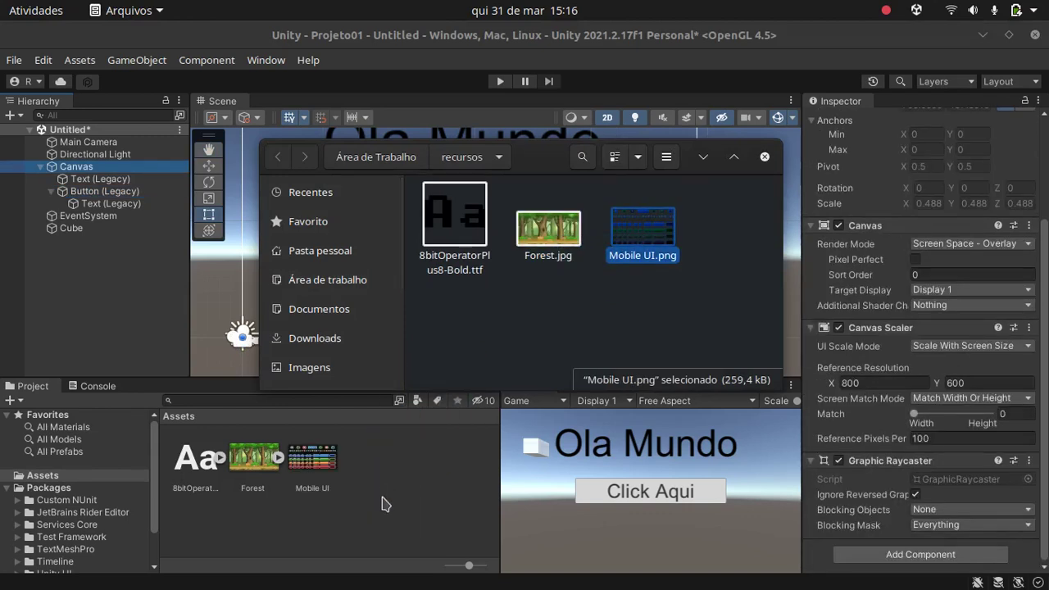
pyautogui.doubleClick(646, 240)
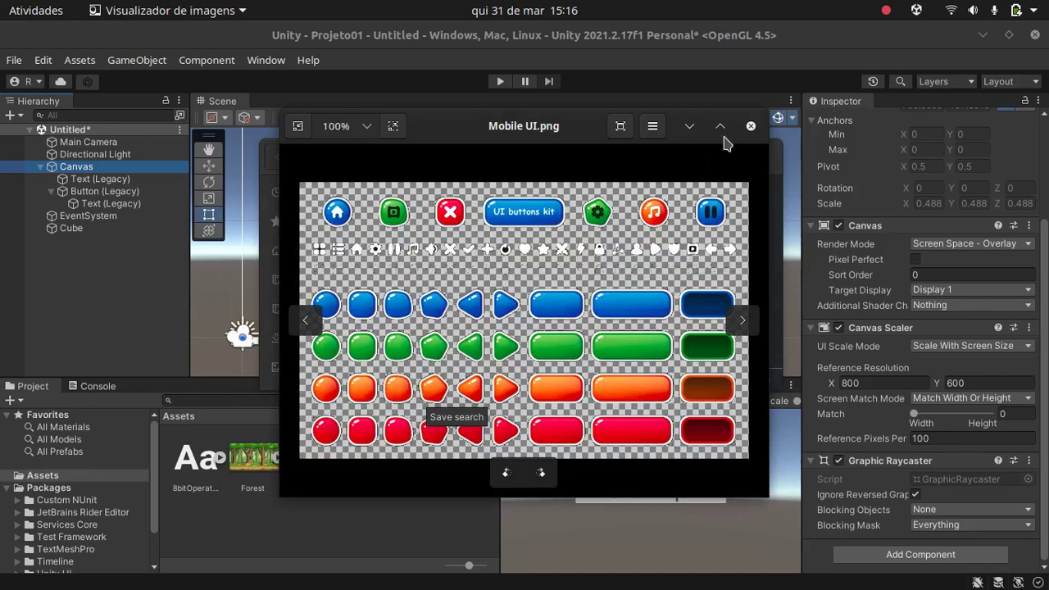
pyautogui.click(750, 126)
# Step: Select the Forest asset, expand it to view its sprite, then collapse it
pyautogui.click(234, 472)
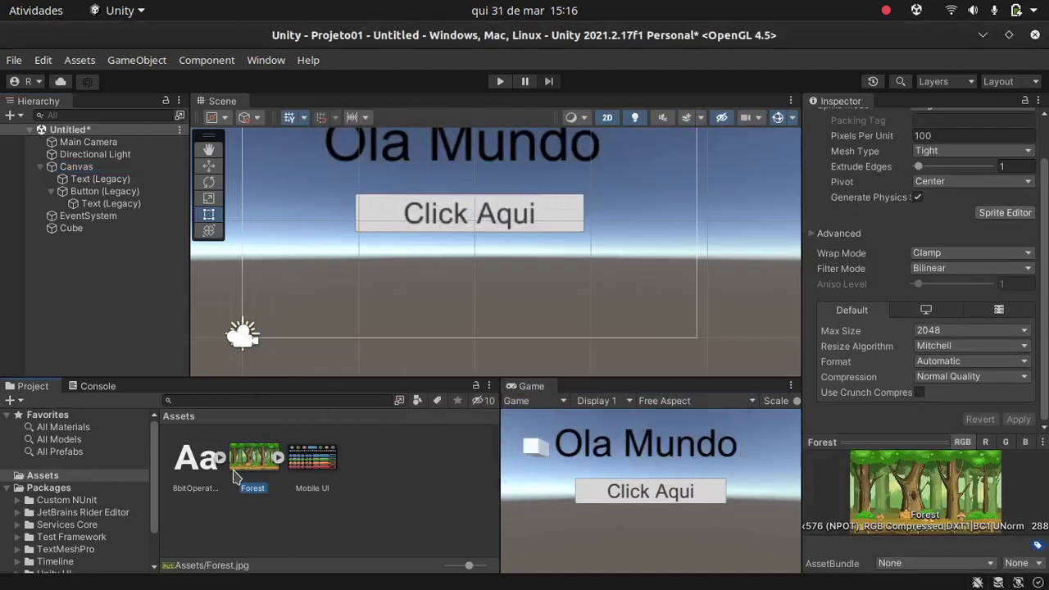
pyautogui.scroll(3, 907, 205)
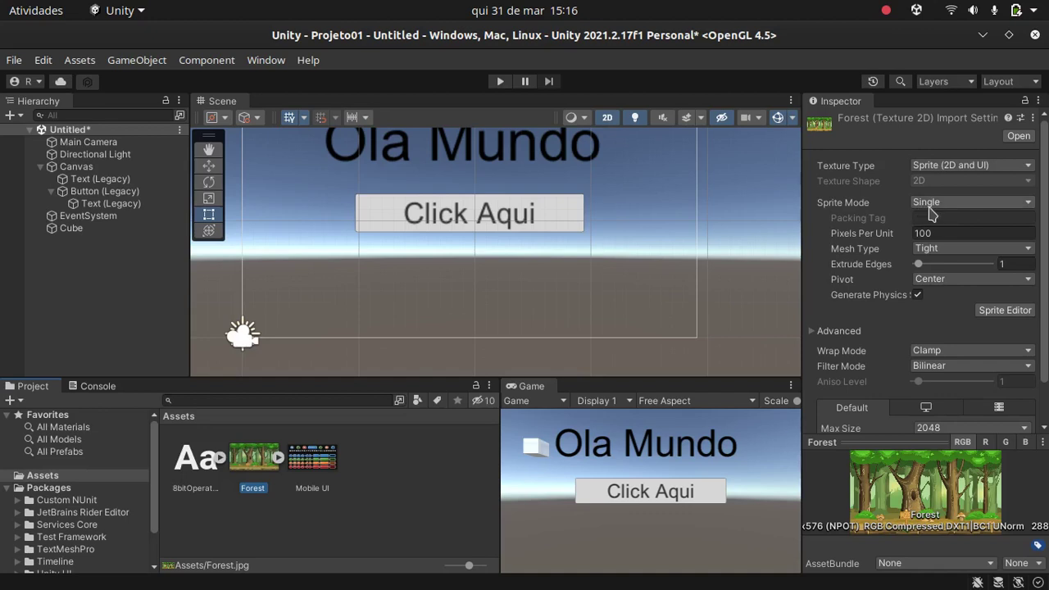
pyautogui.click(279, 459)
pyautogui.click(279, 459)
# Step: Set Mobile UI to Sprite (2D and UI) with Sprite Mode Multiple and apply
pyautogui.click(320, 460)
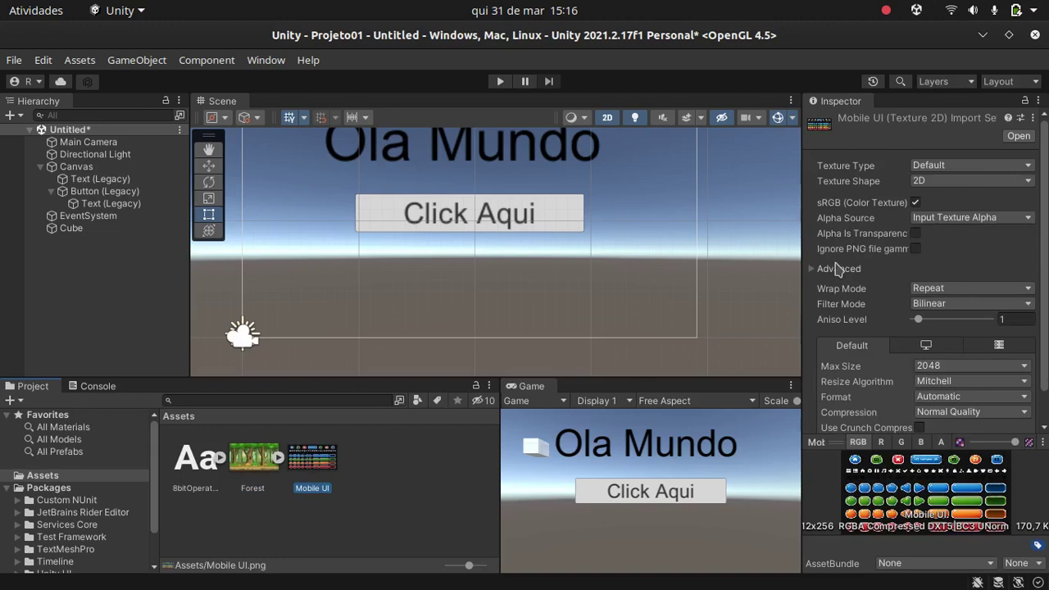
pyautogui.click(951, 167)
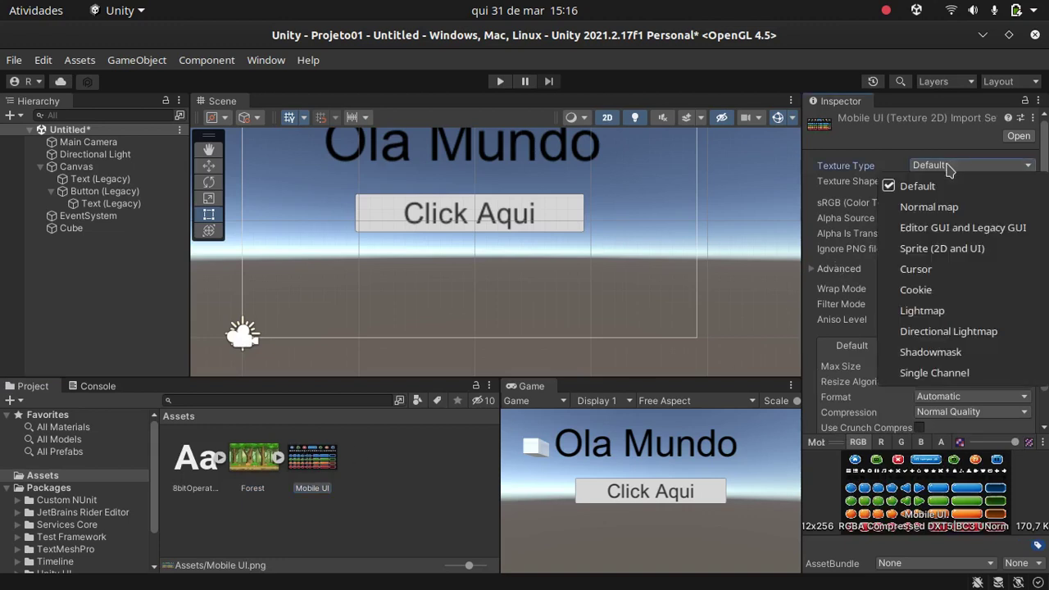
pyautogui.click(943, 249)
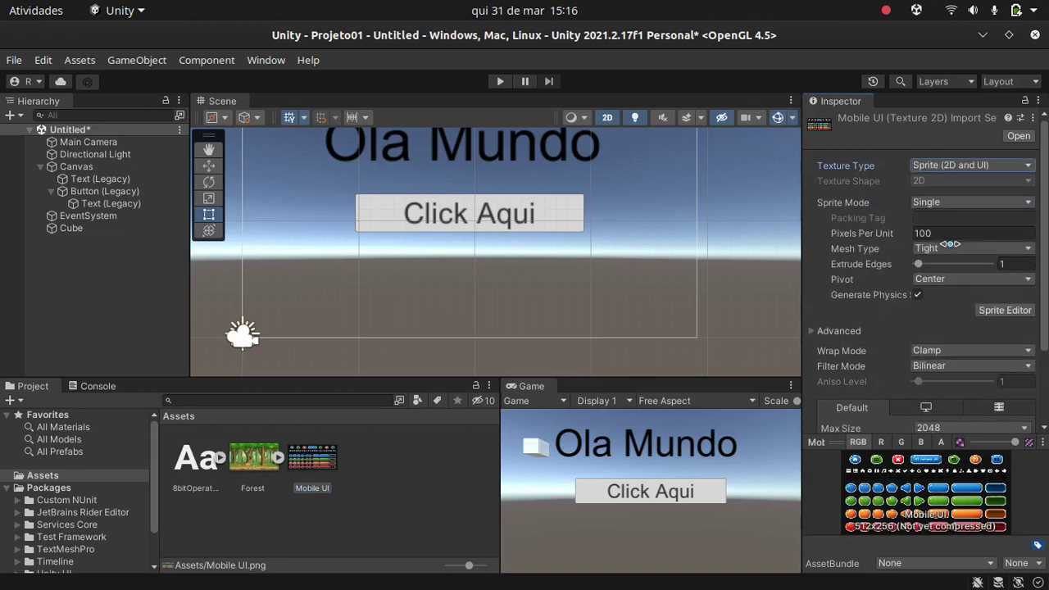
pyautogui.click(938, 207)
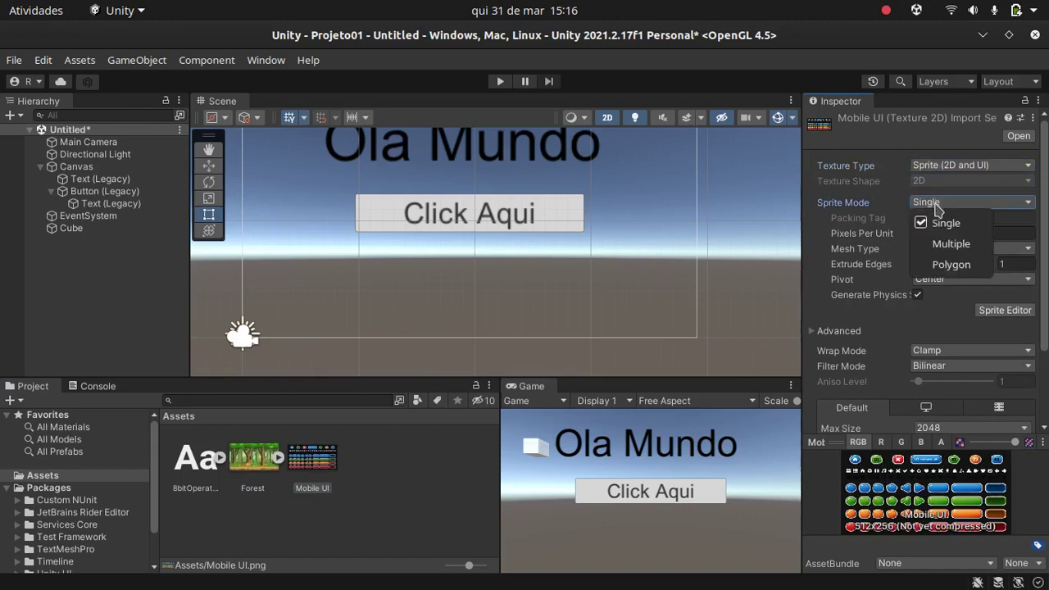
pyautogui.click(951, 246)
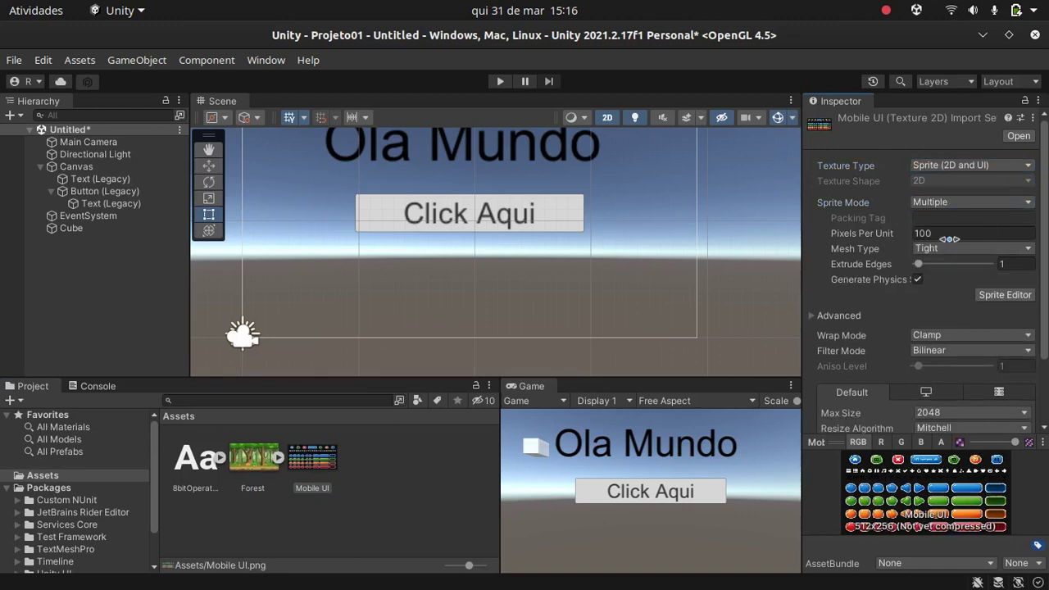
pyautogui.scroll(-3, 937, 316)
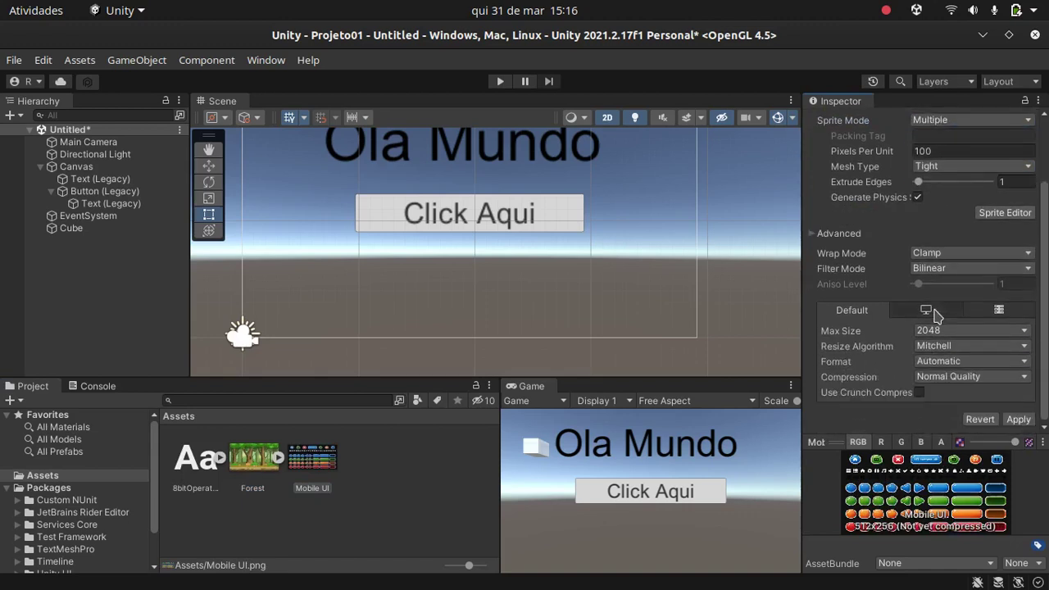
pyautogui.click(1018, 422)
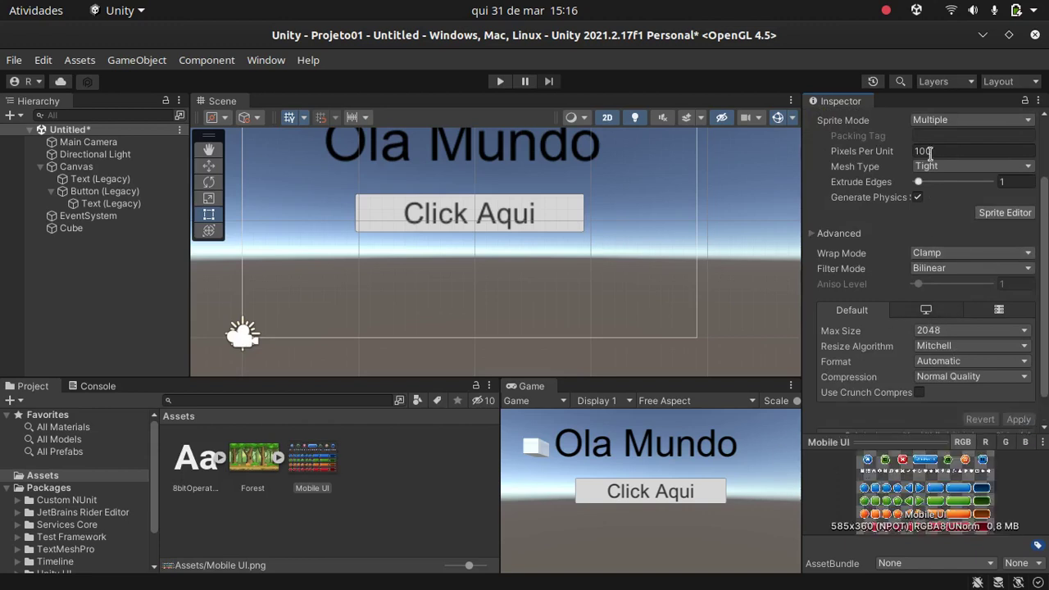
# Step: Dismiss the missing Sprite Editor warning and open the Package Manager
pyautogui.click(1008, 215)
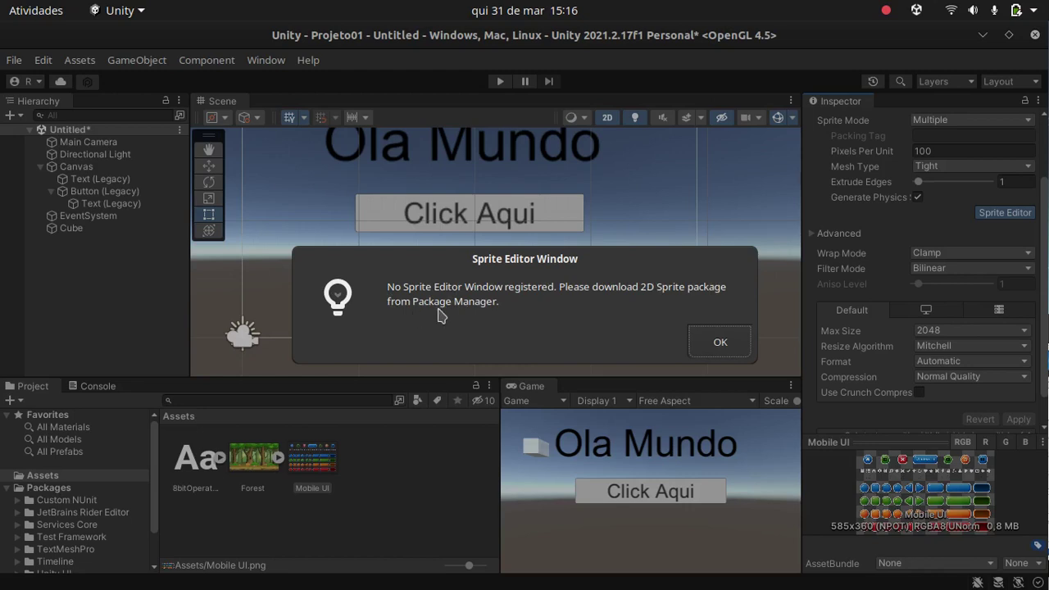
pyautogui.click(721, 345)
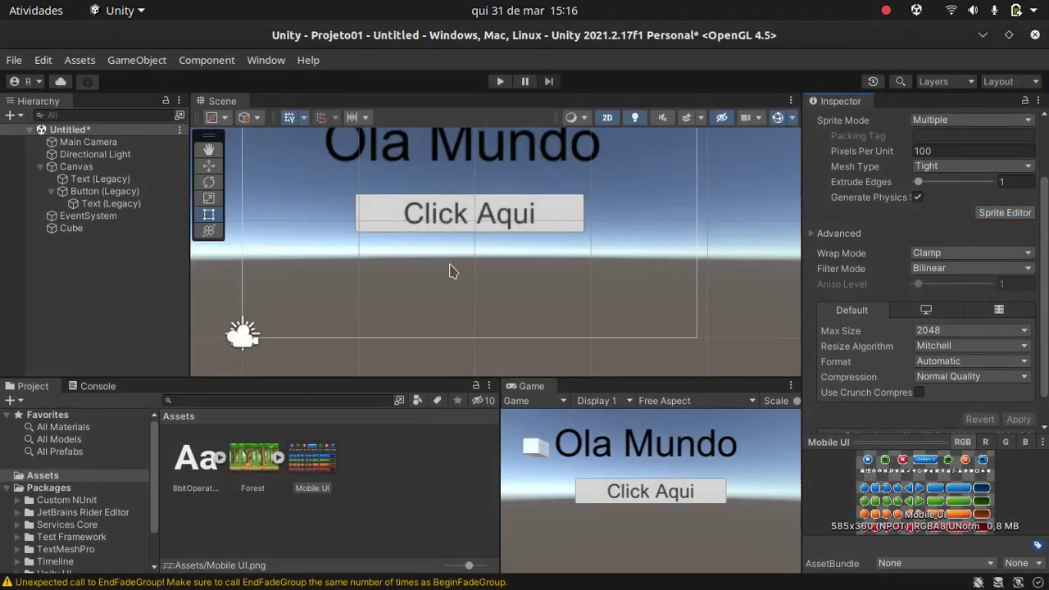
pyautogui.click(274, 64)
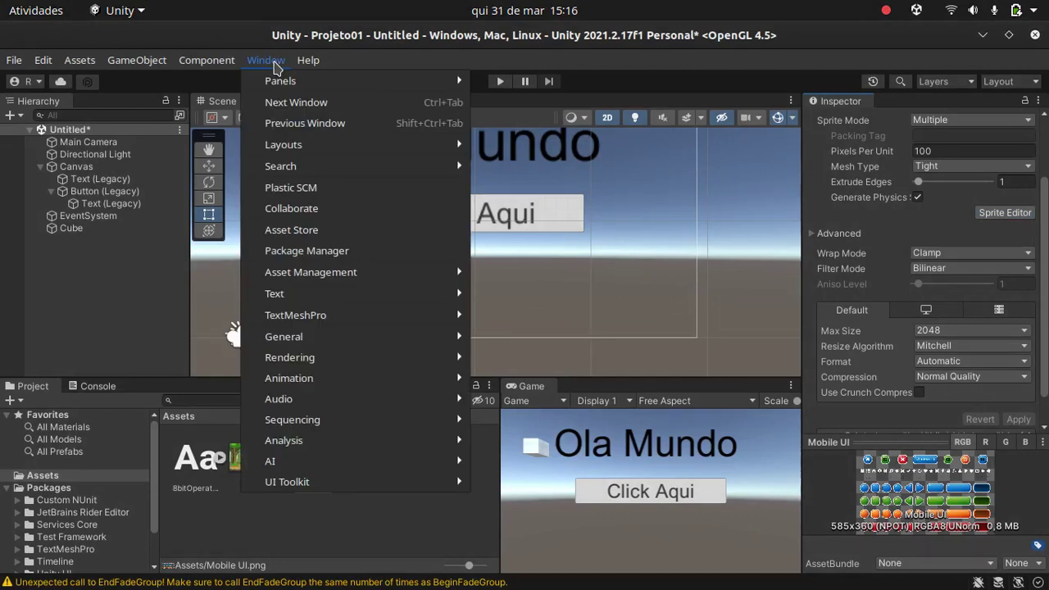
pyautogui.click(301, 254)
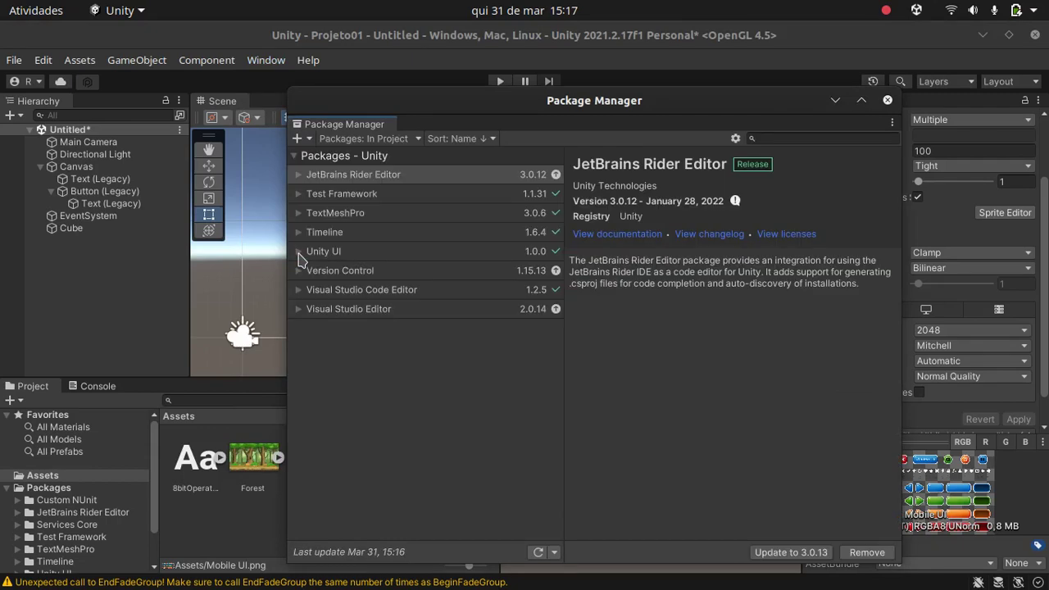
# Step: Install the 2D Sprite package from the Unity Registry, then select the Mobile UI image
pyautogui.click(379, 140)
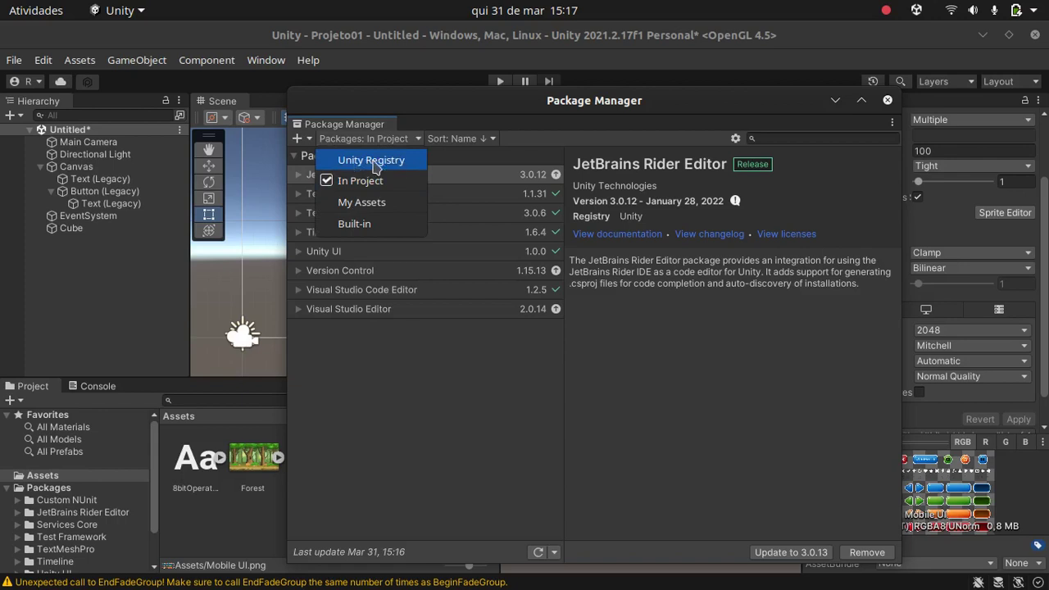
pyautogui.click(375, 160)
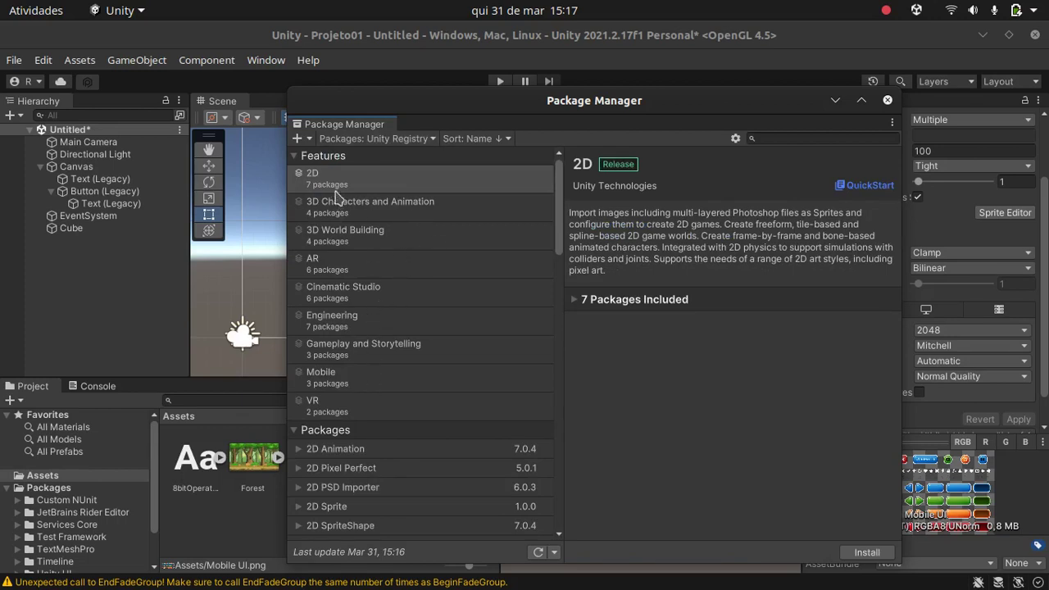
pyautogui.click(790, 139)
pyautogui.write('d')
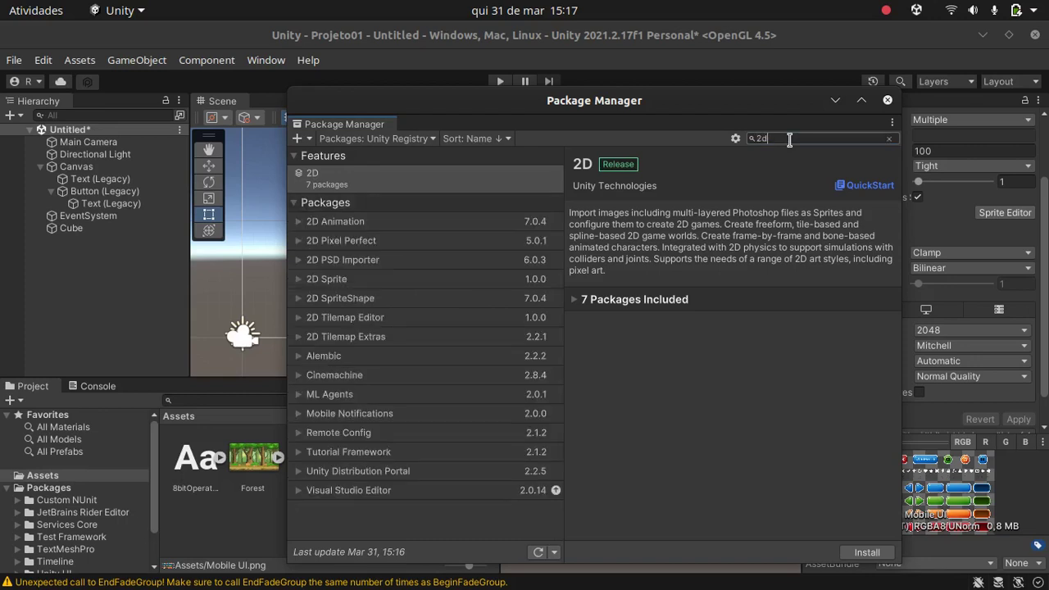
pyautogui.click(333, 282)
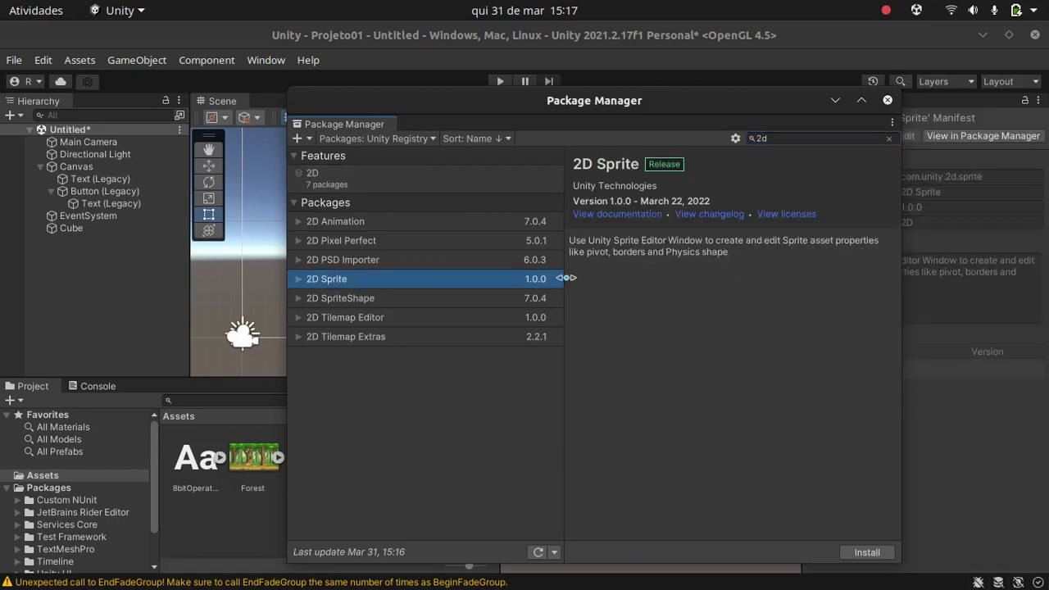
pyautogui.click(867, 554)
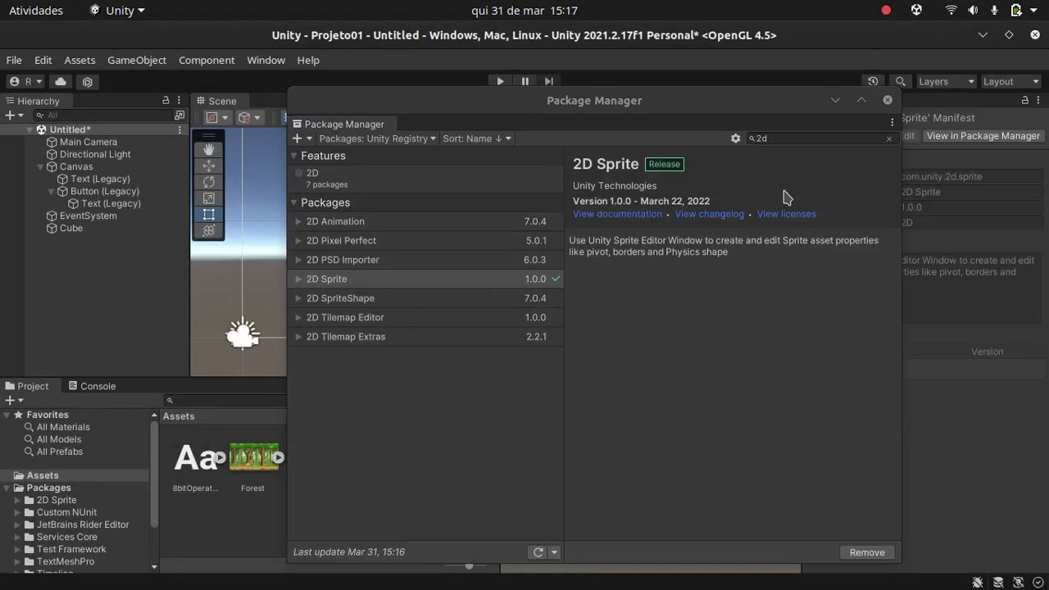
pyautogui.click(887, 99)
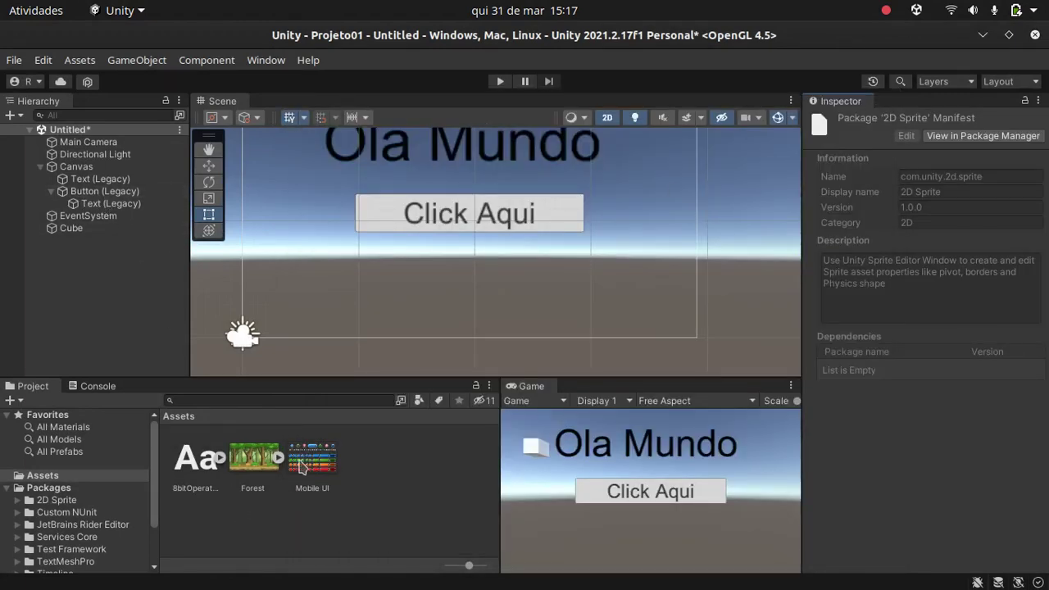
pyautogui.click(301, 467)
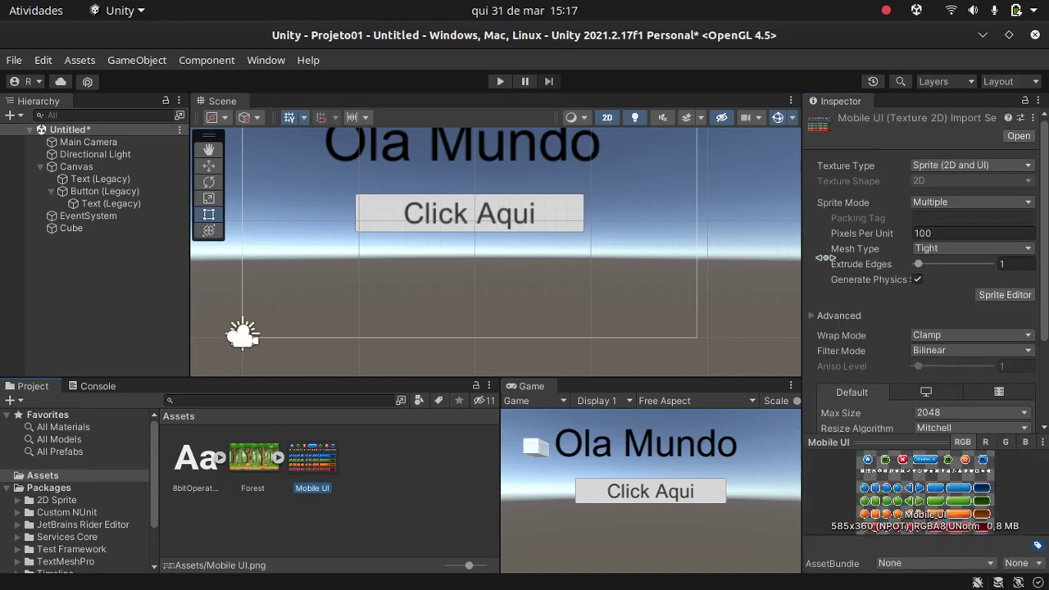
# Step: Open the Mobile UI sheet in the Sprite Editor and auto-slice it
pyautogui.click(1002, 296)
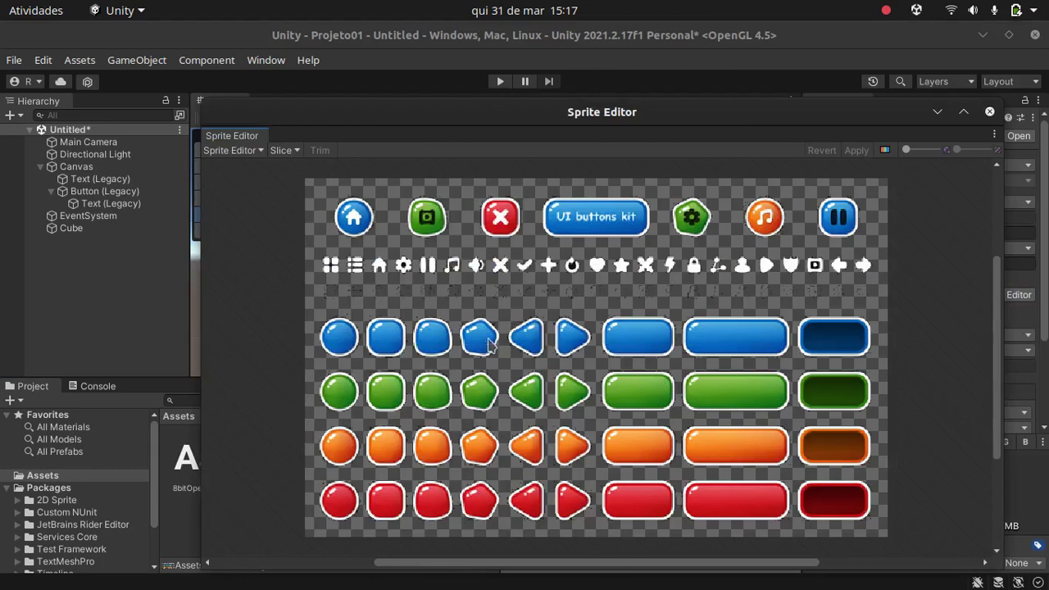
pyautogui.moveTo(619, 107)
pyautogui.mouseDown()
pyautogui.moveTo(503, 77)
pyautogui.moveTo(523, 66)
pyautogui.mouseUp()
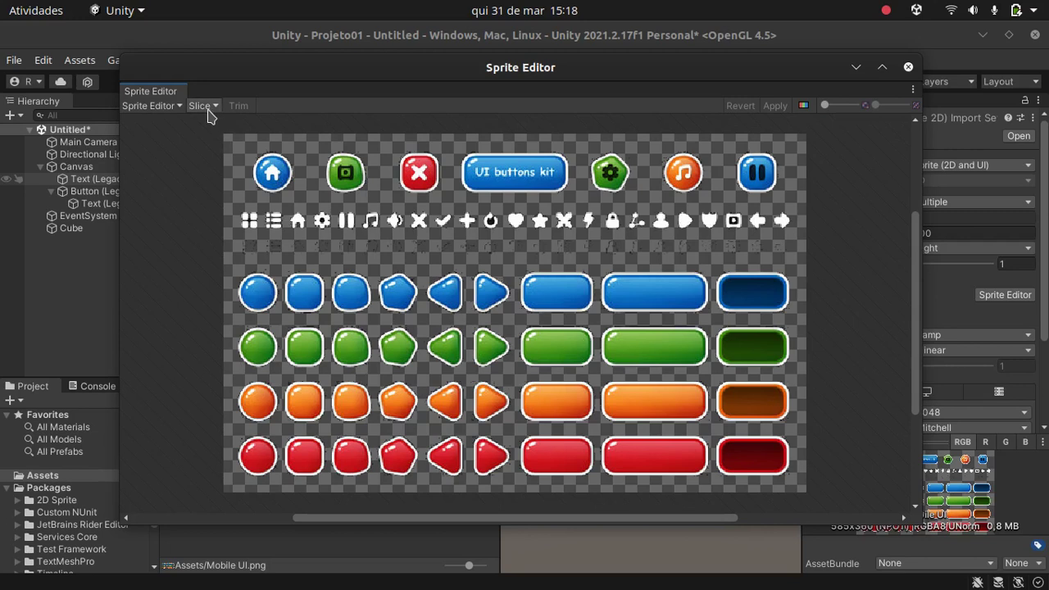
pyautogui.click(203, 107)
pyautogui.click(349, 300)
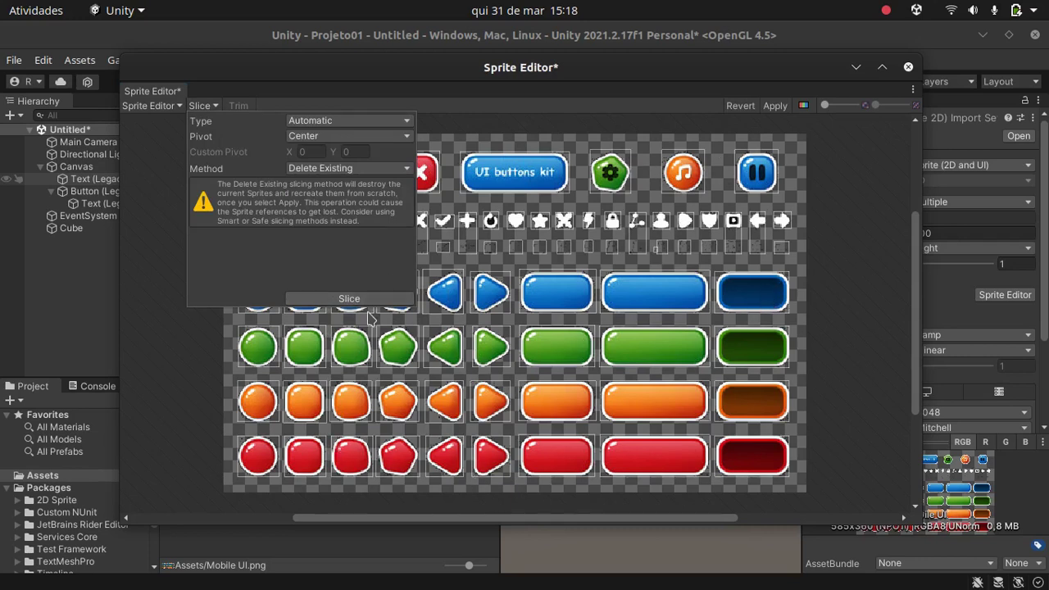
pyautogui.click(202, 395)
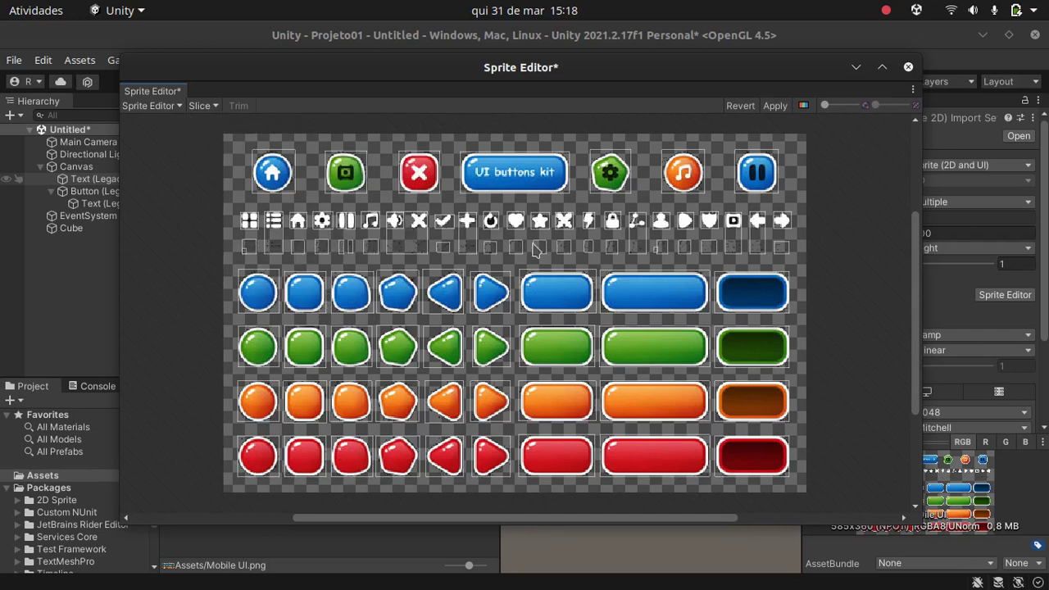
# Step: Inspect the sliced sprites and shrink the Mobile UI_24 rectangle from the bottom
pyautogui.click(783, 248)
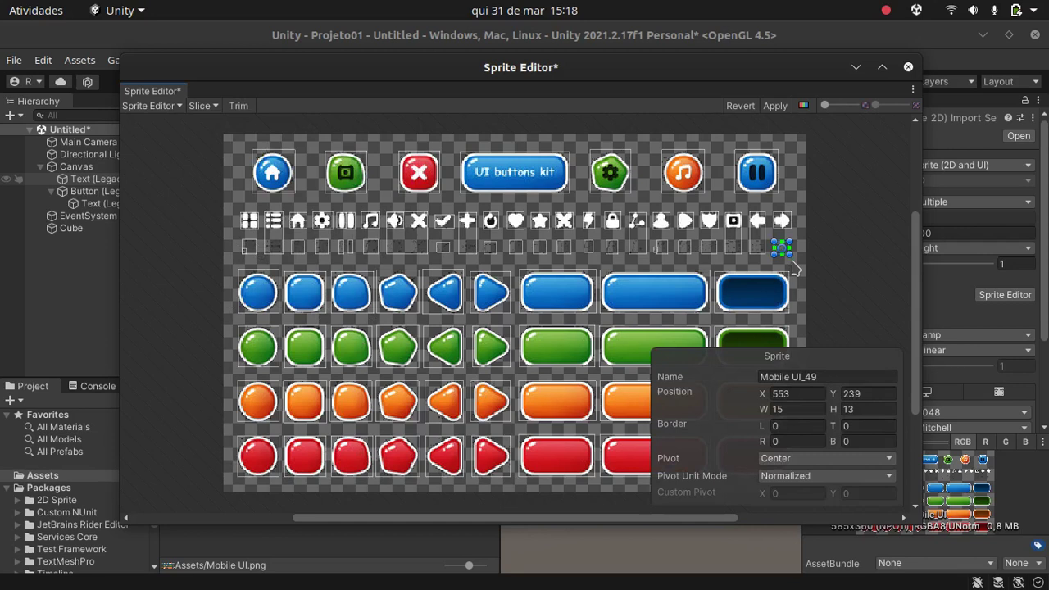
pyautogui.click(793, 267)
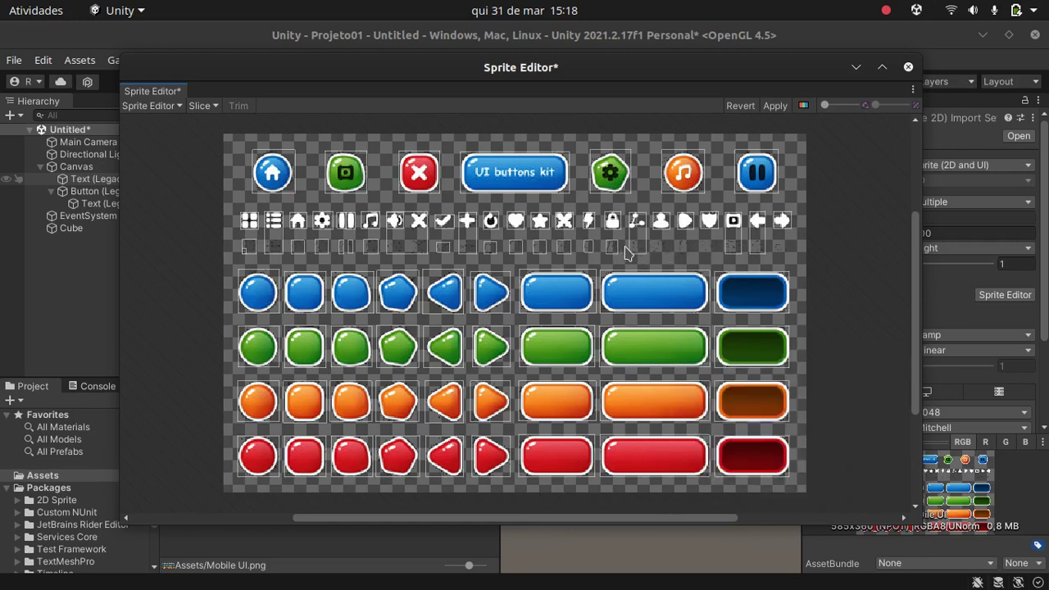
pyautogui.click(640, 255)
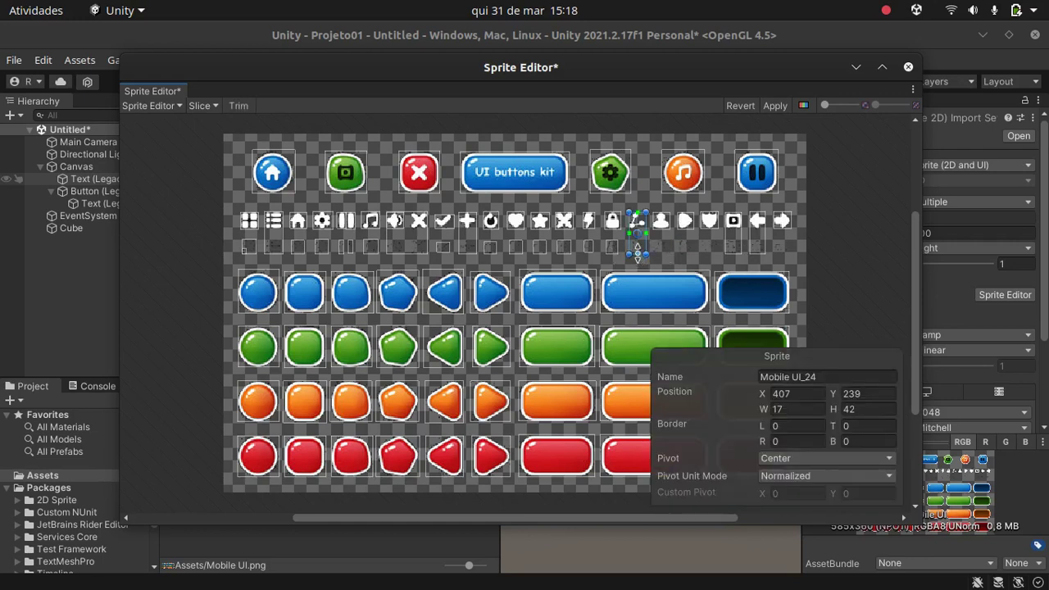
pyautogui.moveTo(645, 255)
pyautogui.mouseDown()
pyautogui.moveTo(648, 231)
pyautogui.moveTo(236, 242)
pyautogui.mouseUp()
pyautogui.click(428, 268)
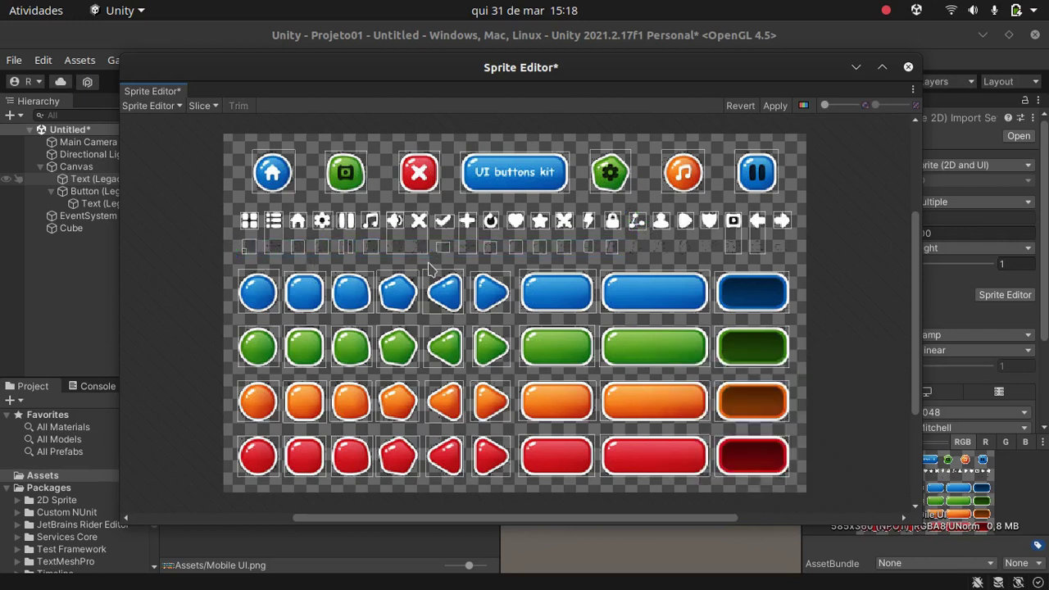
pyautogui.click(248, 251)
pyautogui.click(271, 260)
pyautogui.click(245, 251)
pyautogui.click(247, 253)
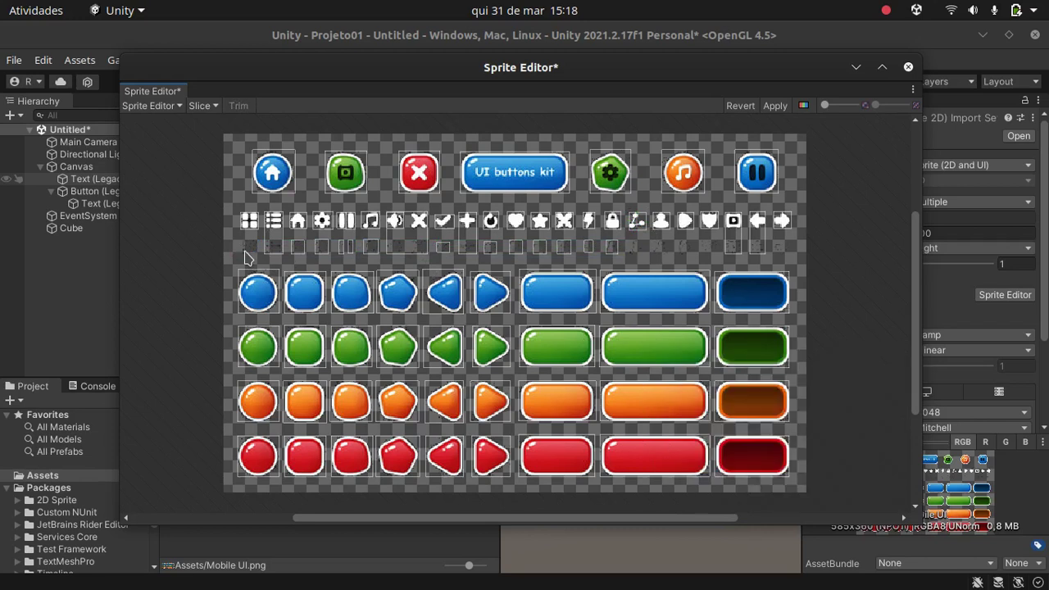
# Step: Revert the automatic slicing so the sheet is unsliced again
pyautogui.click(201, 106)
pyautogui.click(155, 142)
pyautogui.click(747, 106)
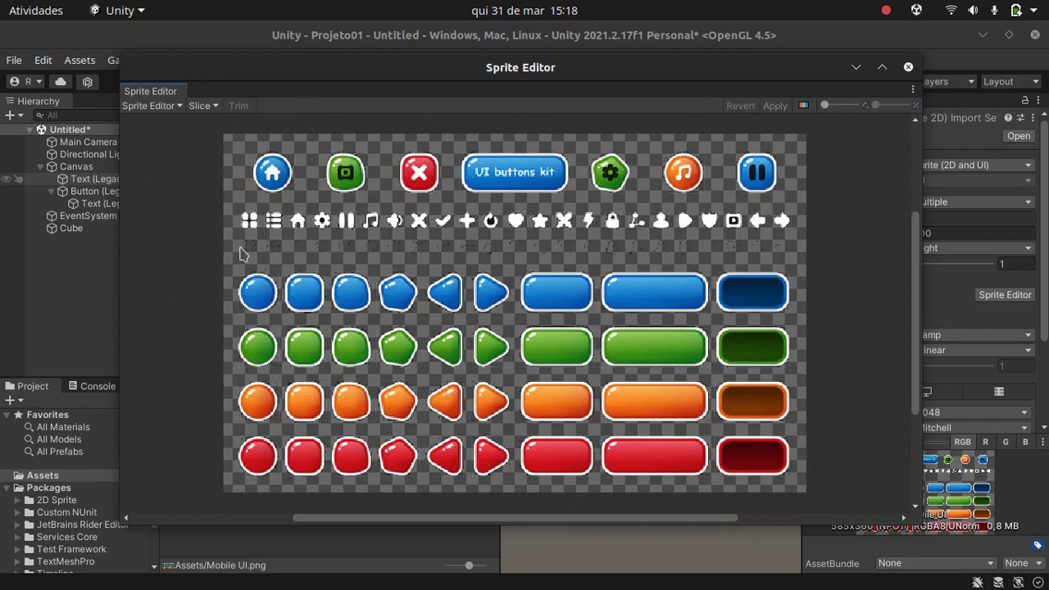
# Step: Outline the blue circle and blue rounded rectangle as sprites, naming the rectangle btn_quadrado_azul
pyautogui.moveTo(234, 273); pyautogui.dragTo(282, 316)
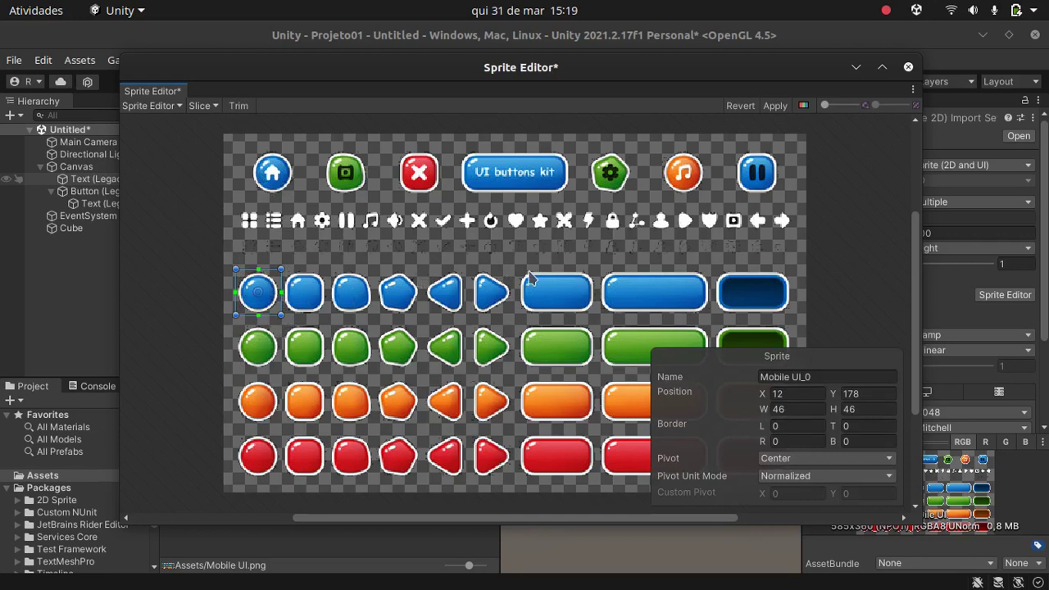
pyautogui.moveTo(522, 274); pyautogui.dragTo(595, 320)
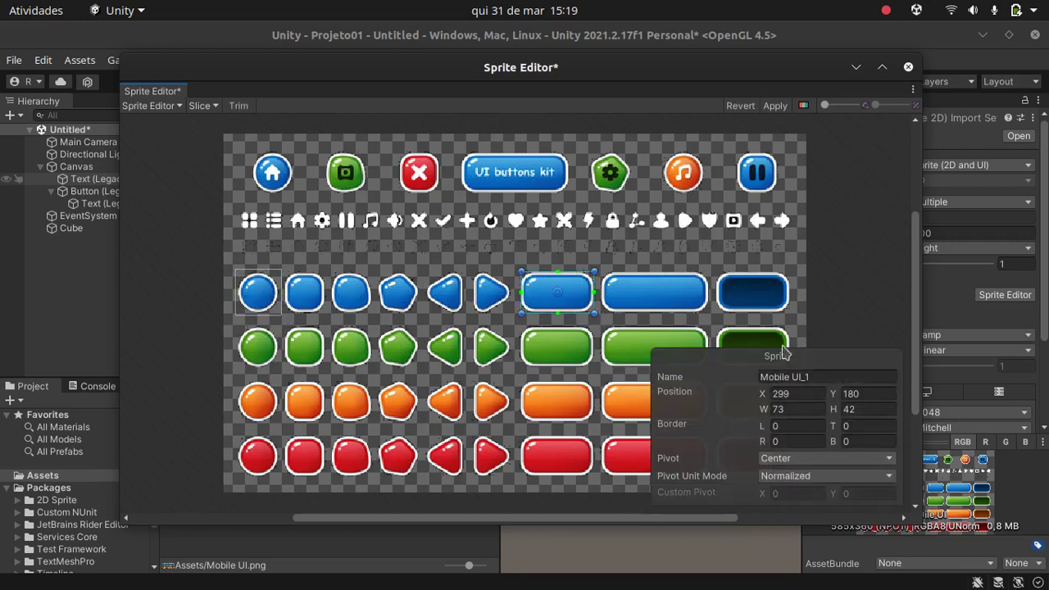
pyautogui.click(253, 300)
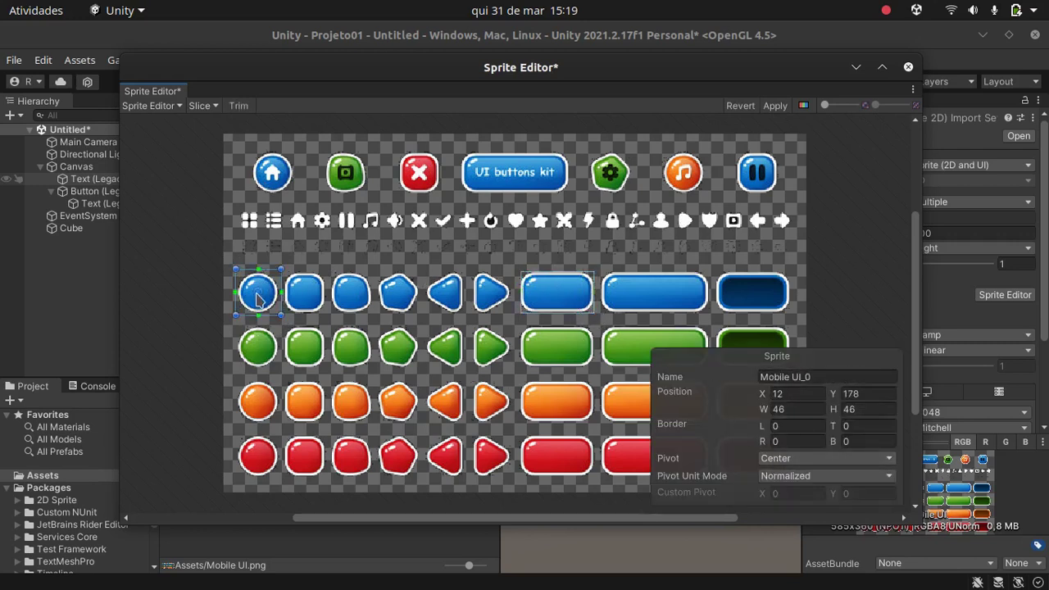
pyautogui.click(546, 300)
pyautogui.click(817, 379)
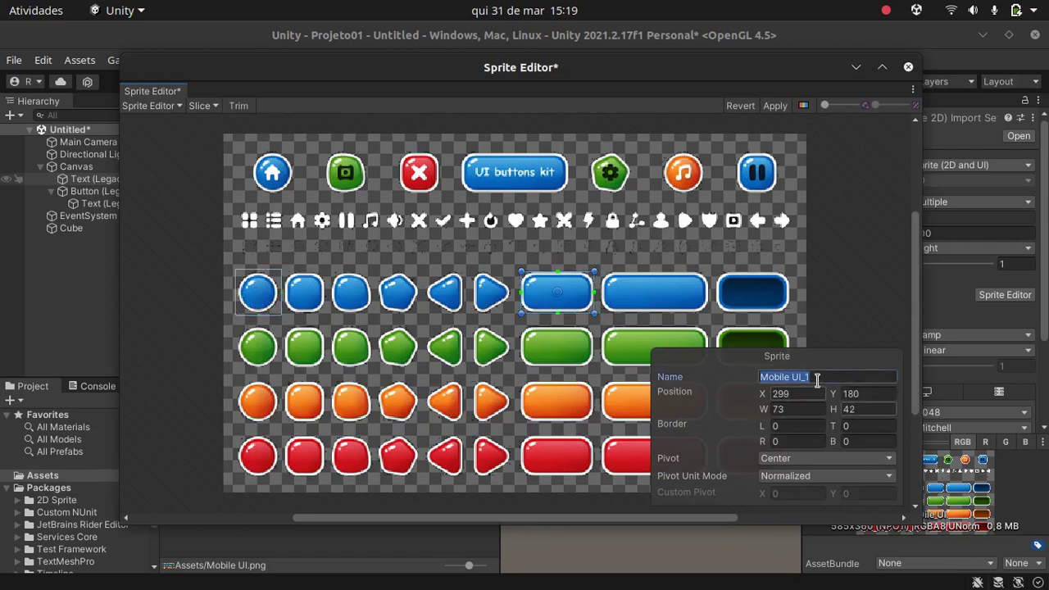
pyautogui.write('Bo')
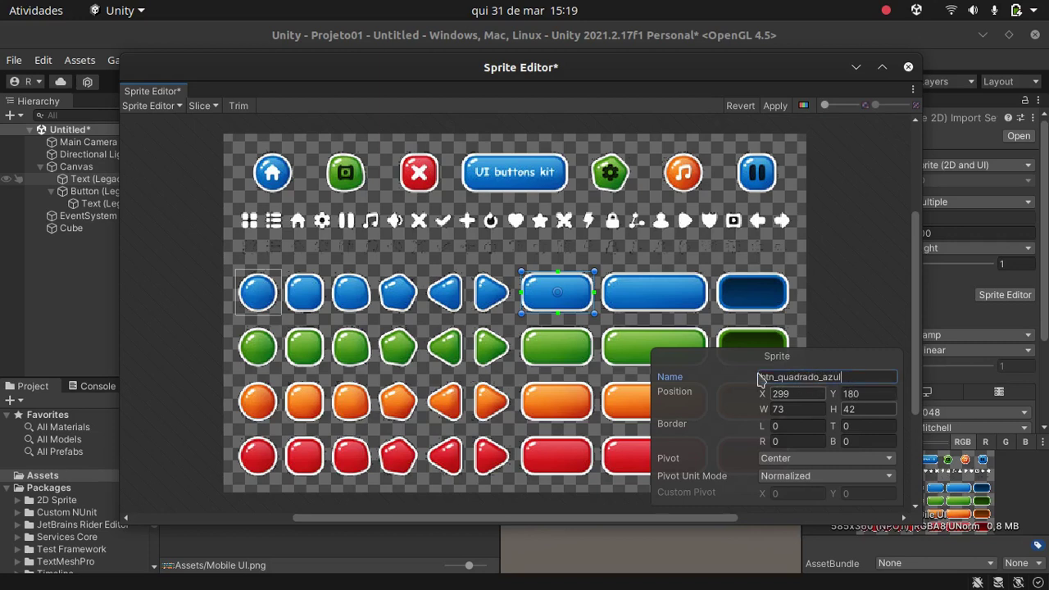
# Step: Name the circle sprite btn_redondo_azul, apply the edits, and expand Mobile UI in Assets
pyautogui.click(259, 305)
pyautogui.click(827, 376)
pyautogui.write('b')
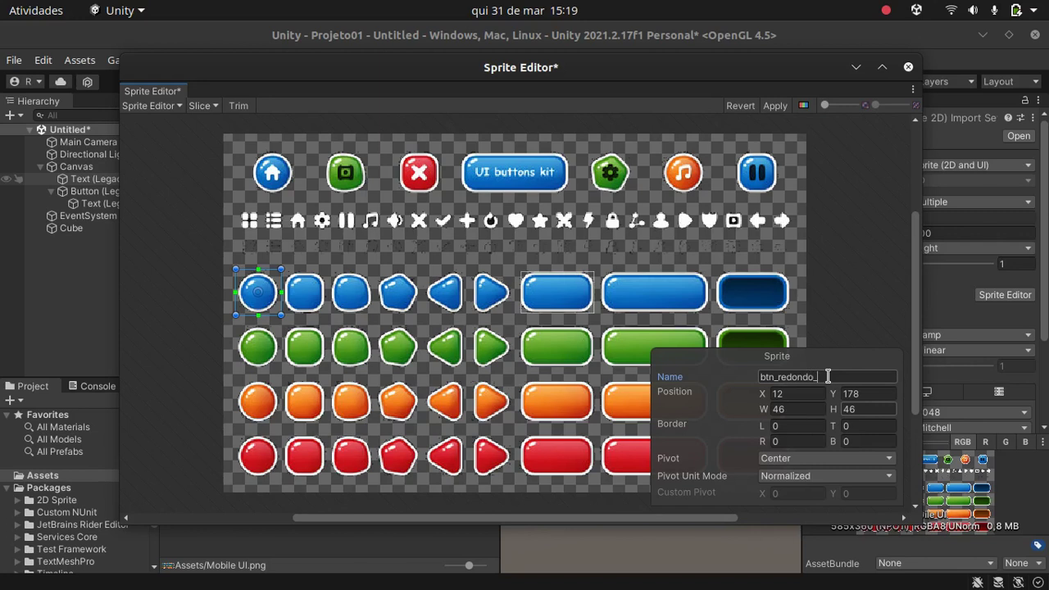
pyautogui.click(687, 273)
pyautogui.click(541, 298)
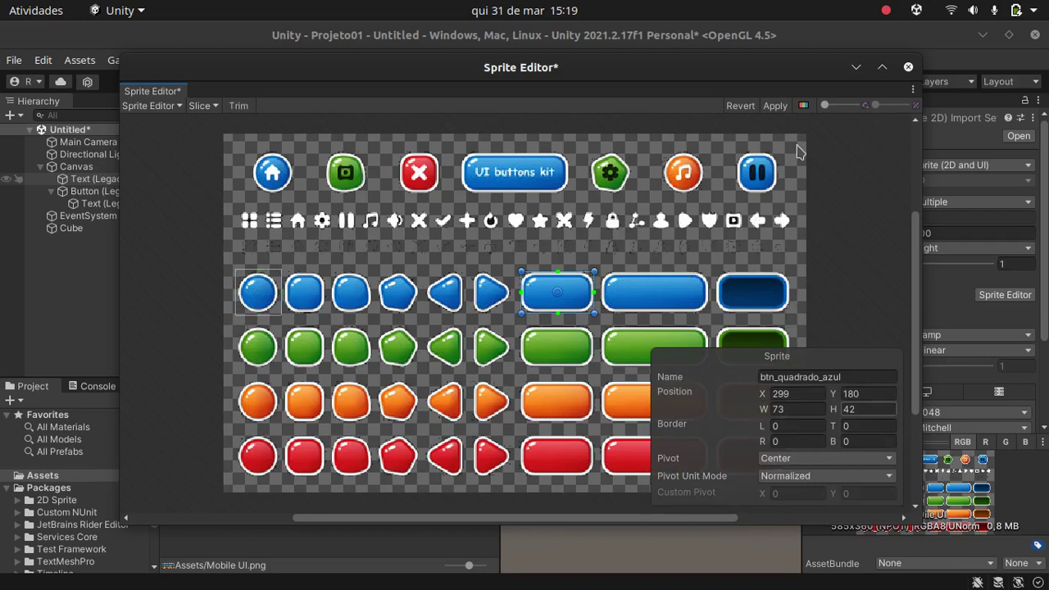
pyautogui.click(775, 107)
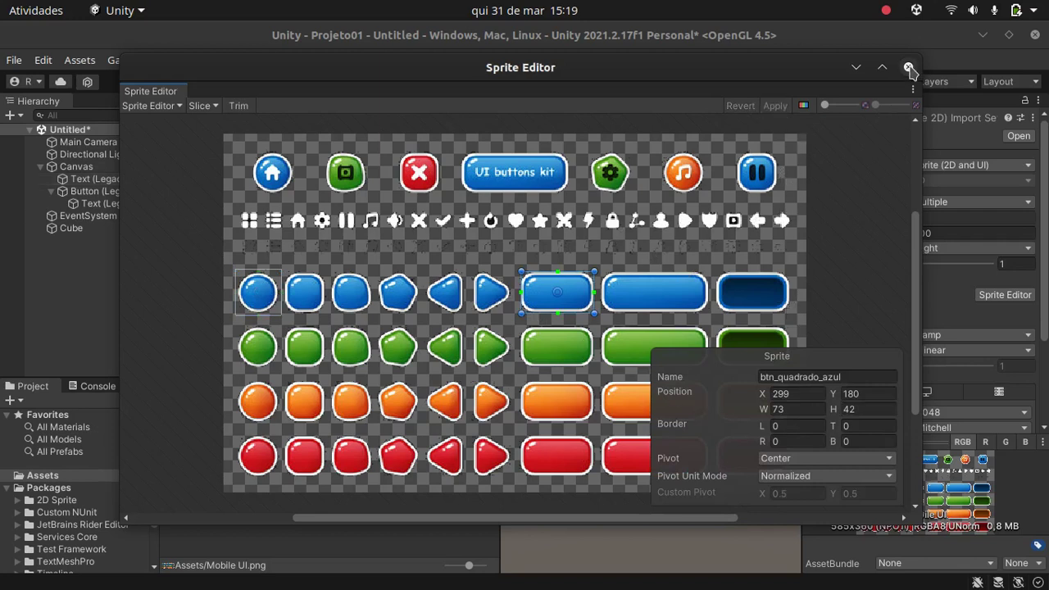
pyautogui.click(908, 67)
pyautogui.click(335, 458)
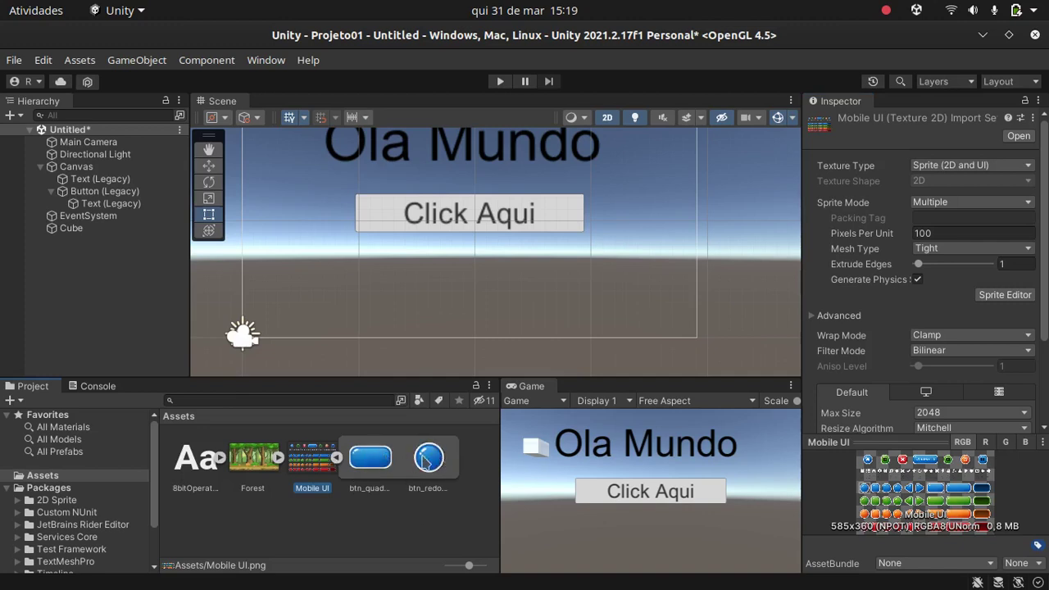
# Step: Set btn_quadrado_azul as the Source Image of the Button (Legacy) object
pyautogui.click(373, 203)
pyautogui.click(96, 192)
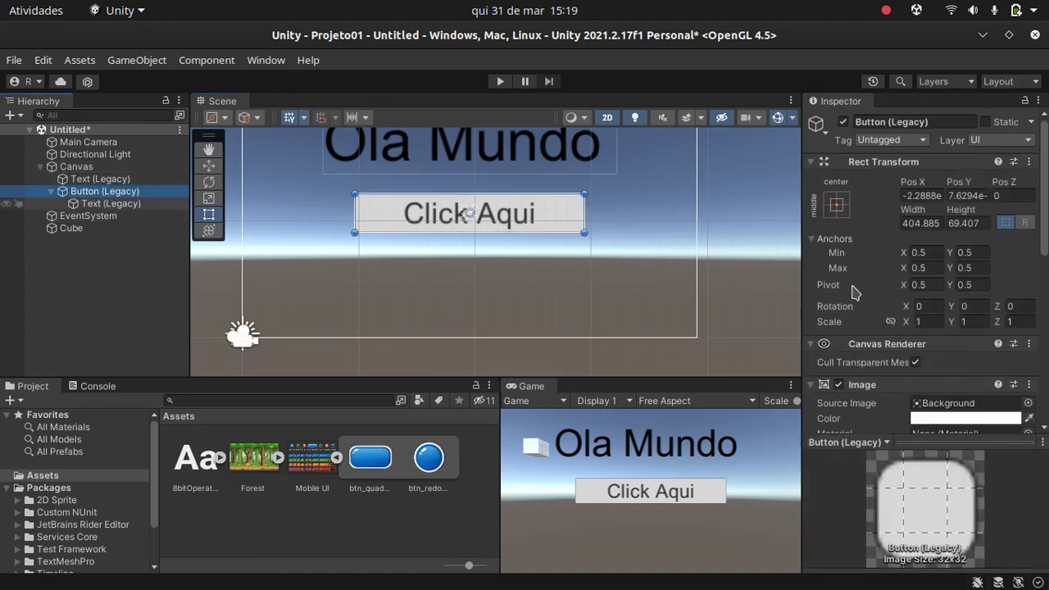
pyautogui.scroll(-5, 852, 291)
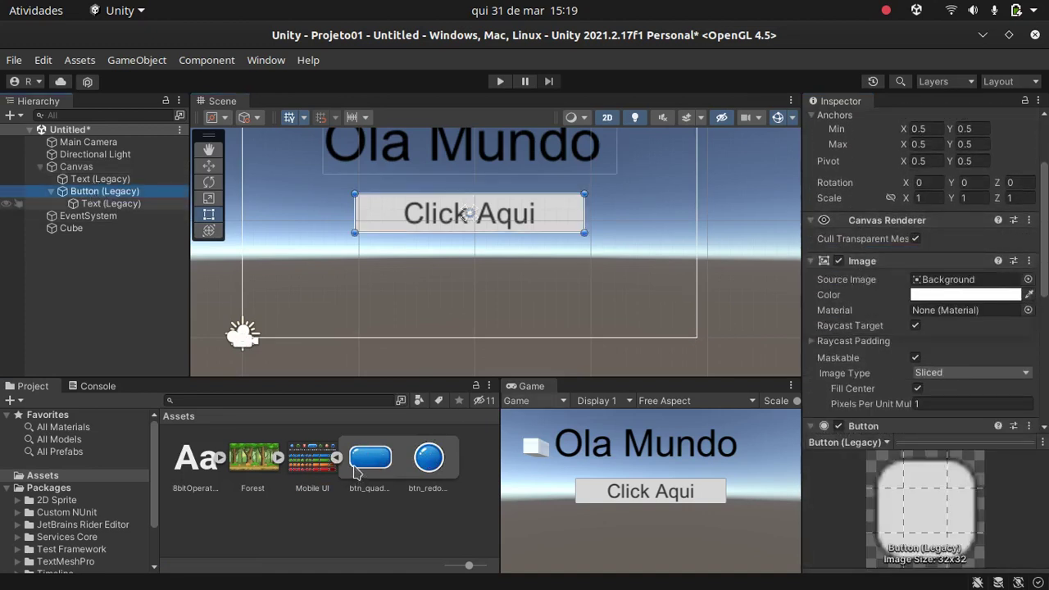
pyautogui.moveTo(370, 459)
pyautogui.mouseDown()
pyautogui.moveTo(892, 289)
pyautogui.moveTo(937, 287)
pyautogui.mouseUp()
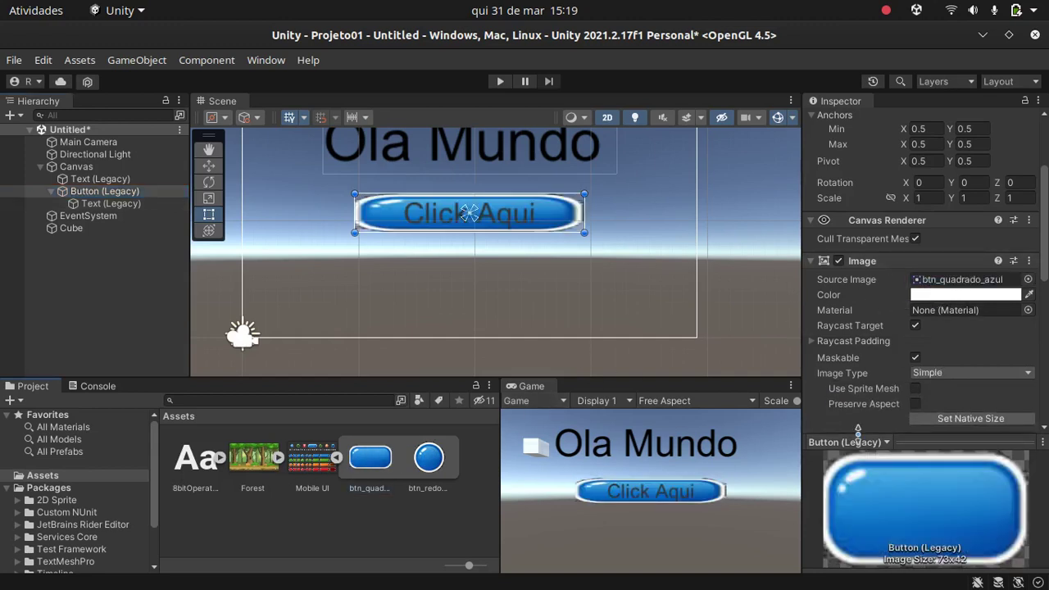
pyautogui.click(1028, 280)
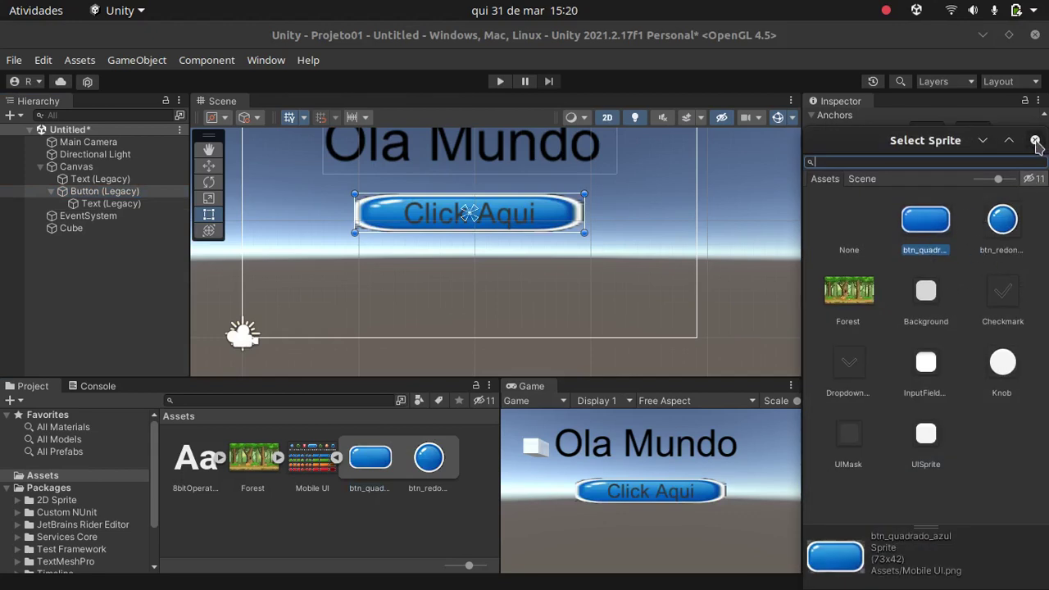
pyautogui.click(1035, 140)
# Step: Resize the Click Aqui button into a taller, rounded blue button with the Rect Tool
pyautogui.moveTo(584, 234)
pyautogui.mouseDown()
pyautogui.moveTo(571, 343)
pyautogui.moveTo(689, 328)
pyautogui.moveTo(628, 339)
pyautogui.moveTo(572, 289)
pyautogui.mouseUp()
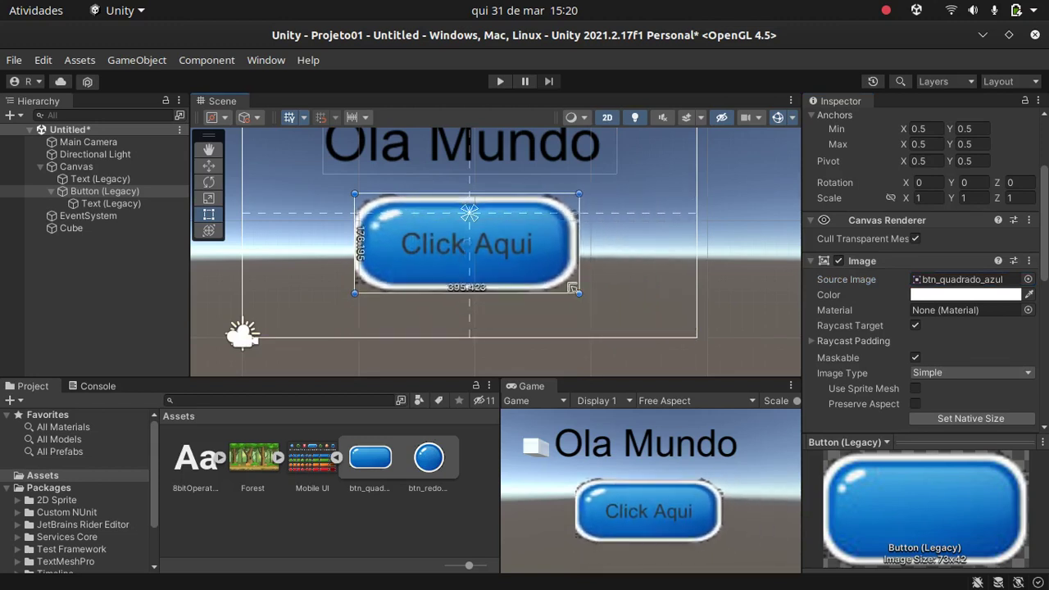
pyautogui.moveTo(572, 288)
pyautogui.mouseDown()
pyautogui.moveTo(708, 342)
pyautogui.moveTo(638, 326)
pyautogui.moveTo(660, 337)
pyautogui.moveTo(769, 291)
pyautogui.moveTo(790, 250)
pyautogui.mouseUp()
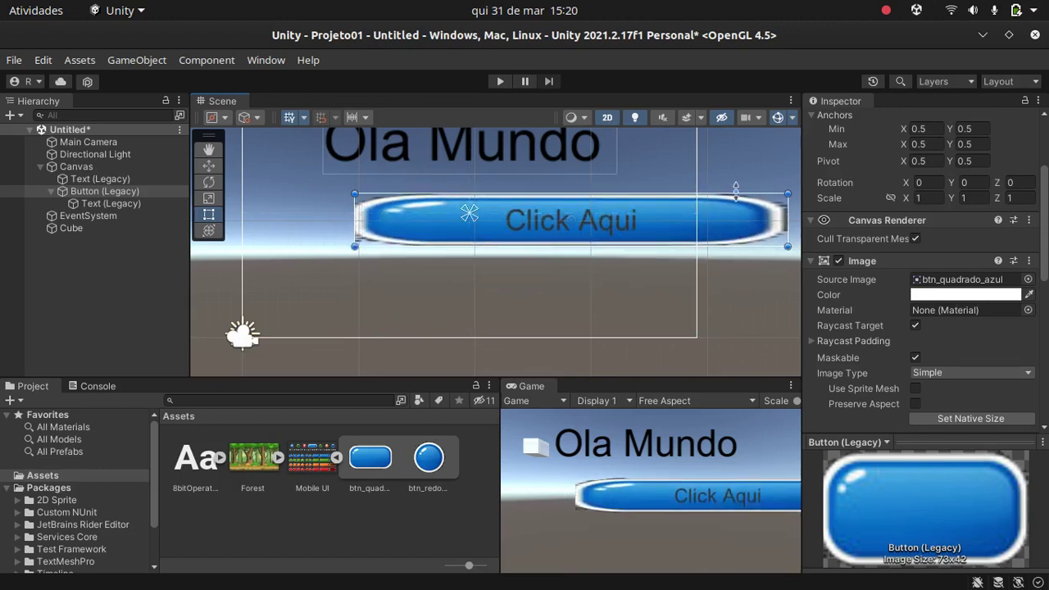
pyautogui.moveTo(790, 250); pyautogui.dragTo(573, 286)
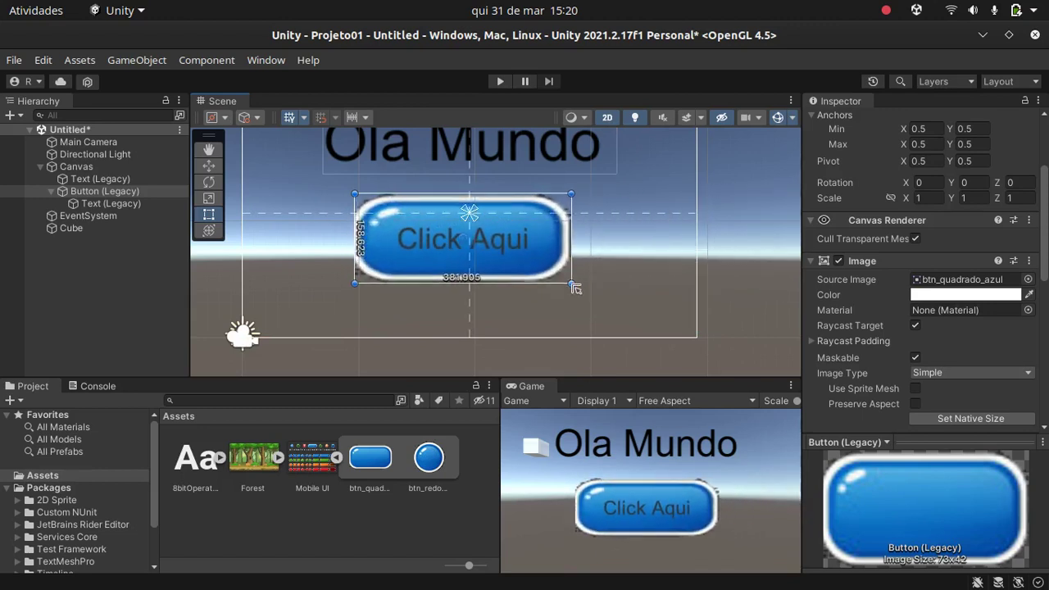
pyautogui.click(370, 466)
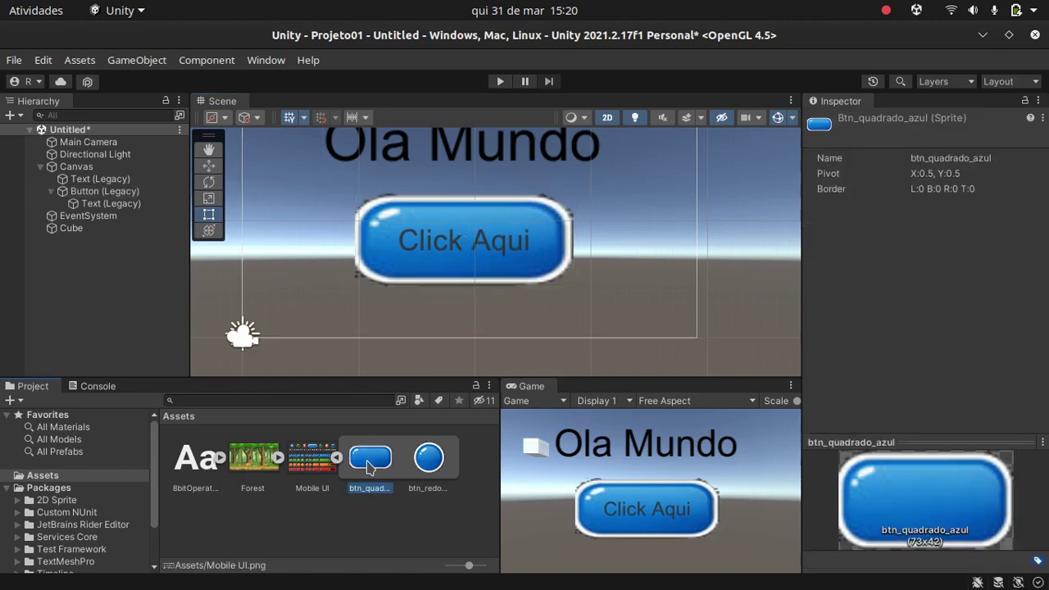
# Step: Reopen Mobile UI in the Sprite Editor and trim btn_quadrado_azul to fit the button (73×40)
pyautogui.click(321, 472)
pyautogui.click(1008, 295)
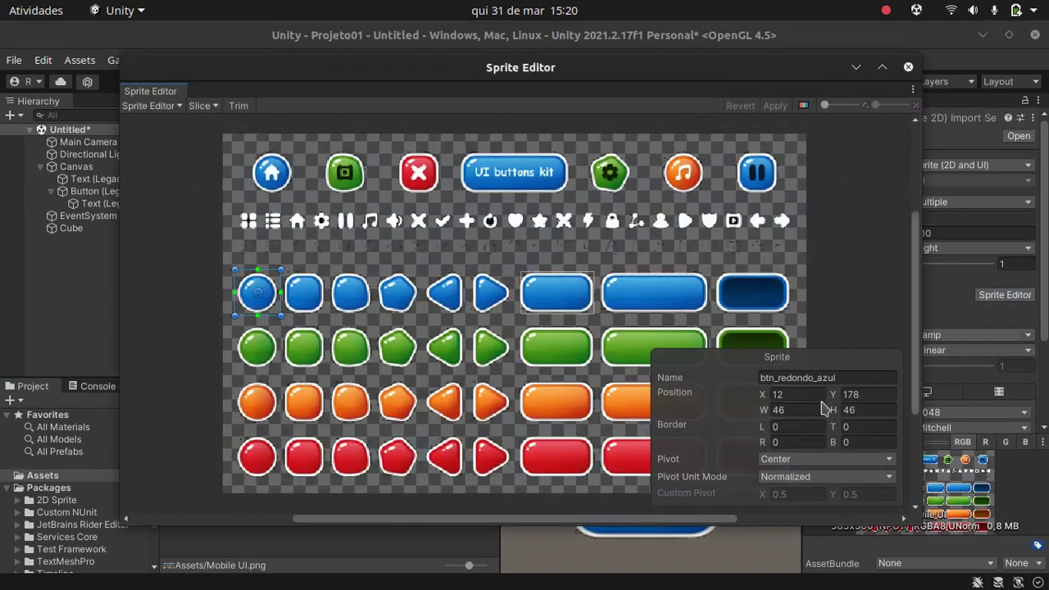
pyautogui.scroll(2, 564, 306)
pyautogui.scroll(2, 564, 306)
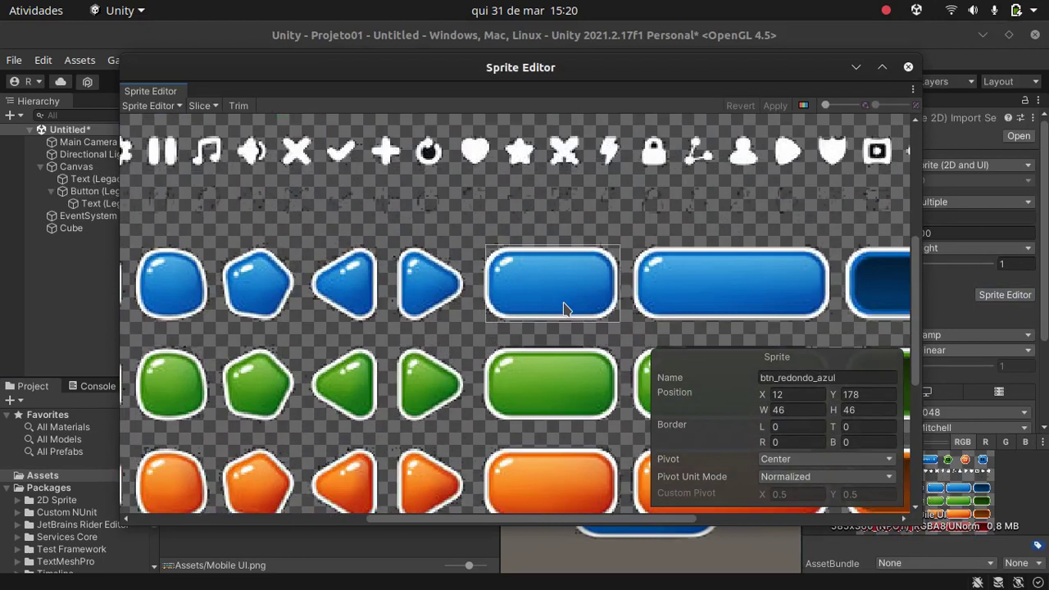
pyautogui.scroll(2, 564, 306)
pyautogui.scroll(2, 564, 305)
pyautogui.click(564, 310)
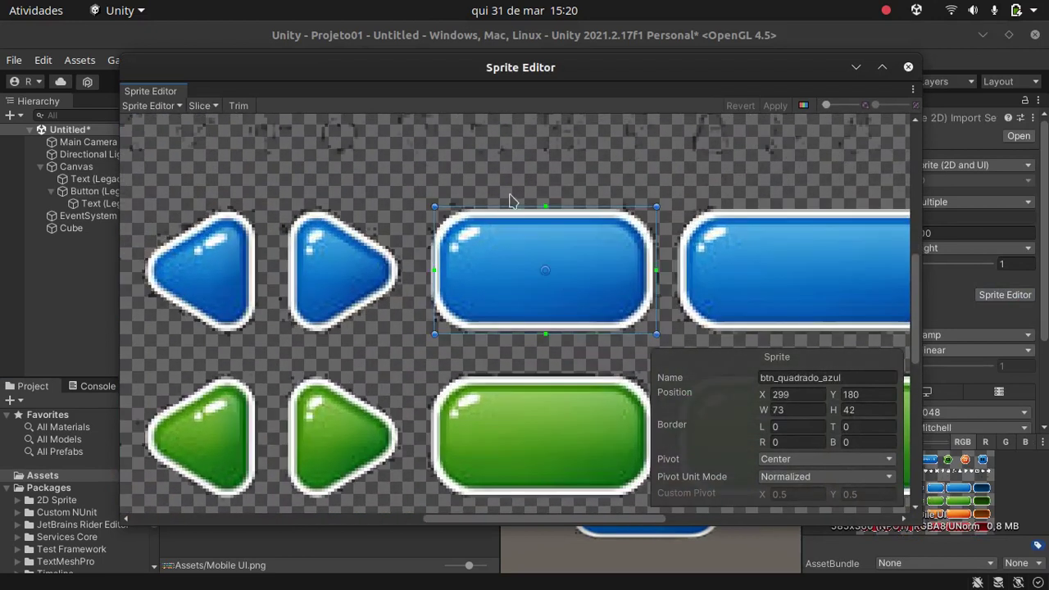
pyautogui.moveTo(514, 204); pyautogui.dragTo(514, 208)
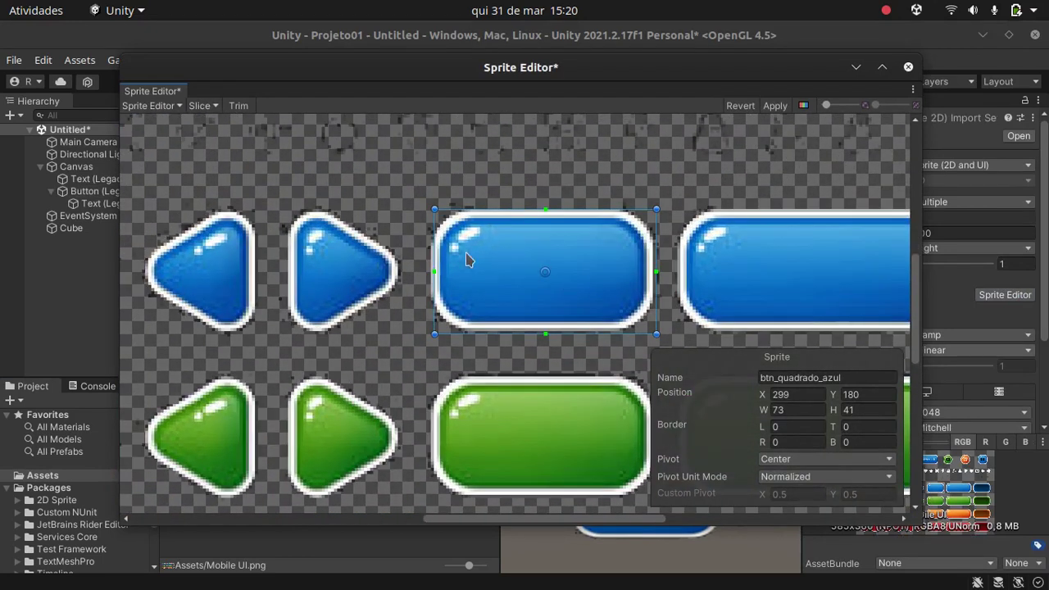
pyautogui.moveTo(434, 246); pyautogui.dragTo(431, 247)
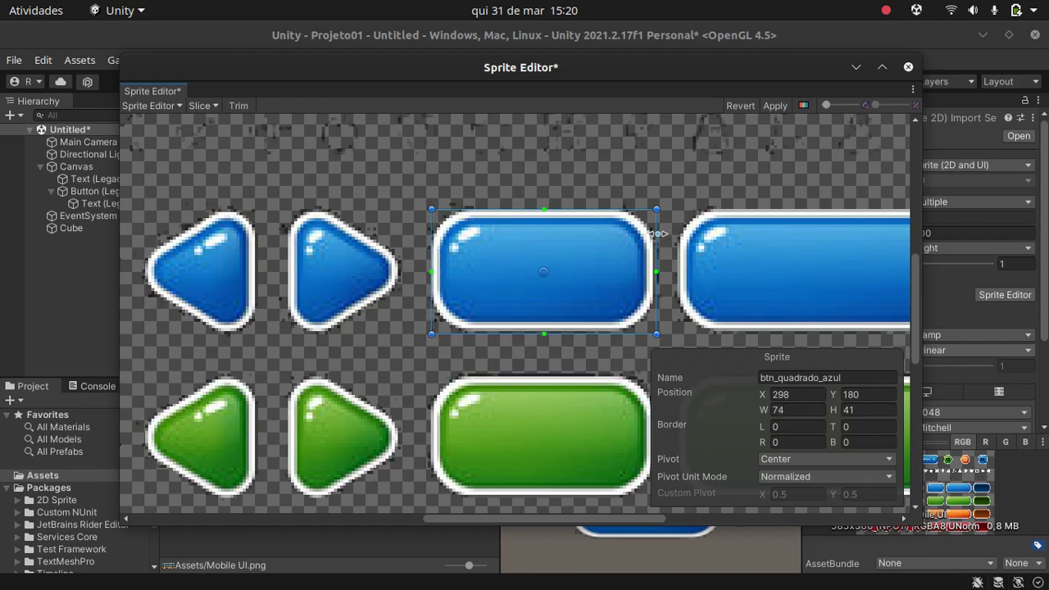
pyautogui.moveTo(657, 233); pyautogui.dragTo(653, 233)
pyautogui.moveTo(577, 334); pyautogui.dragTo(577, 331)
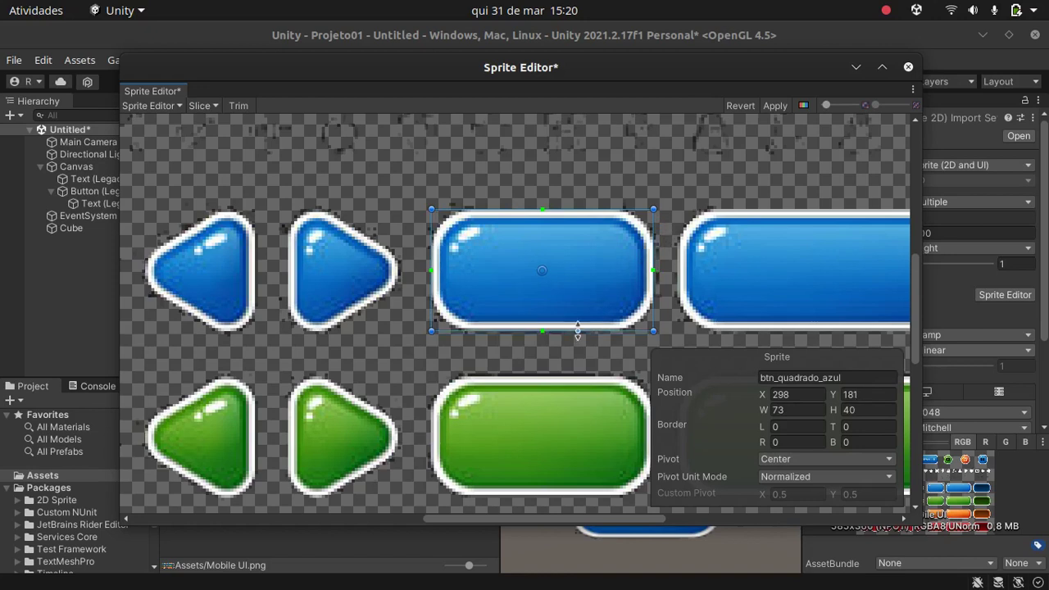
pyautogui.click(543, 339)
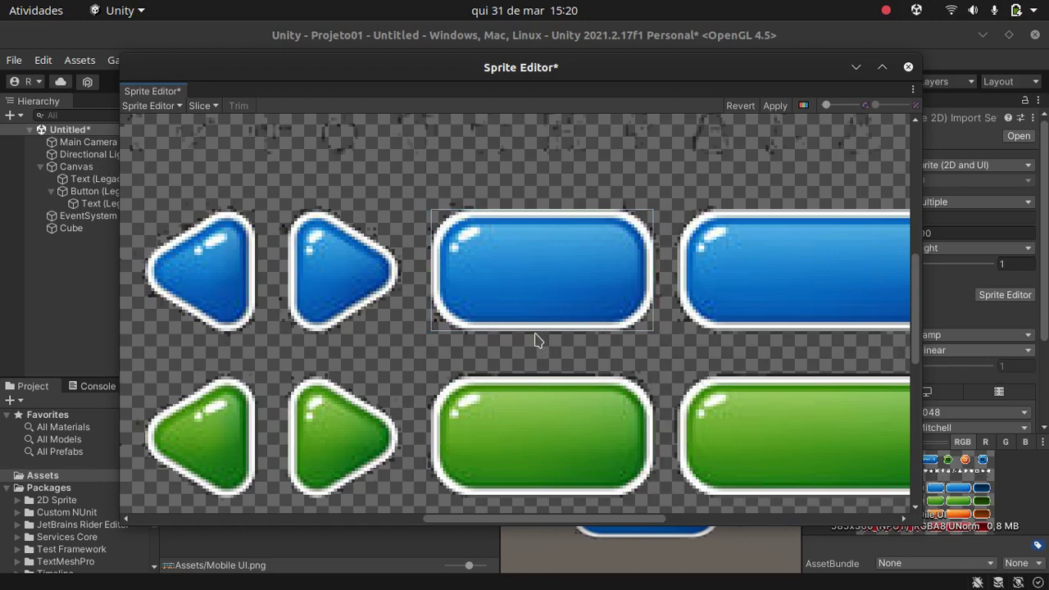
pyautogui.click(543, 328)
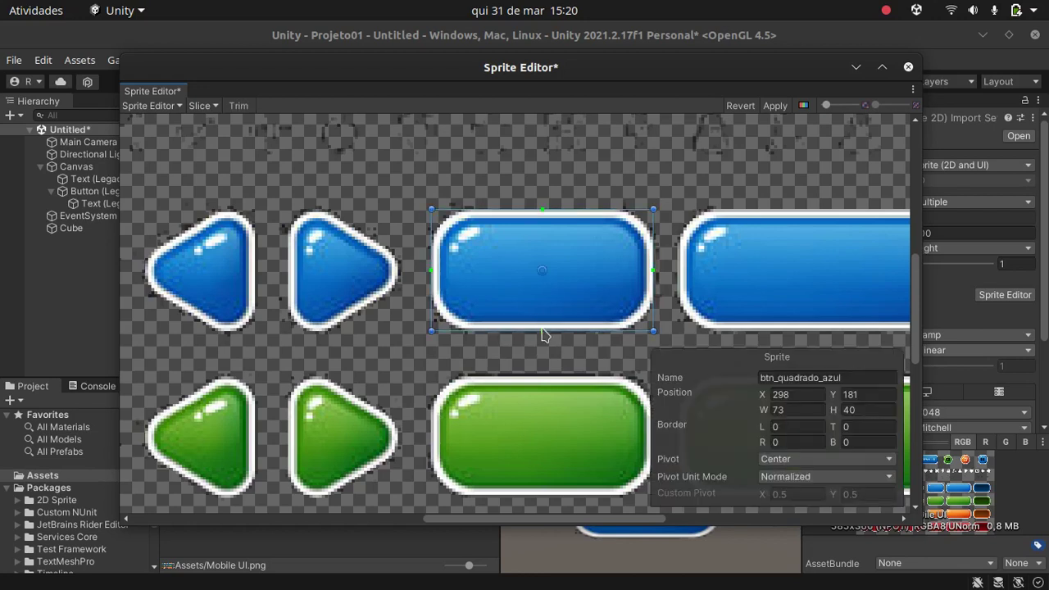
# Step: Set btn_quadrado_azul's slicing borders to L 18, T 14, R 14, B 12
pyautogui.moveTo(543, 318); pyautogui.dragTo(545, 293)
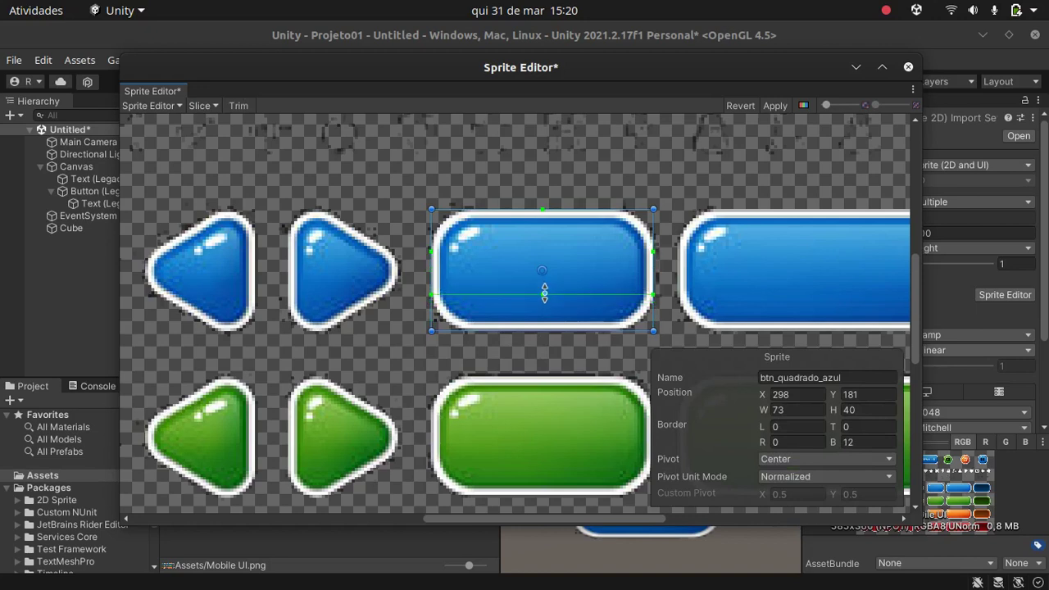
pyautogui.moveTo(656, 251); pyautogui.dragTo(610, 251)
pyautogui.moveTo(522, 208); pyautogui.dragTo(527, 250)
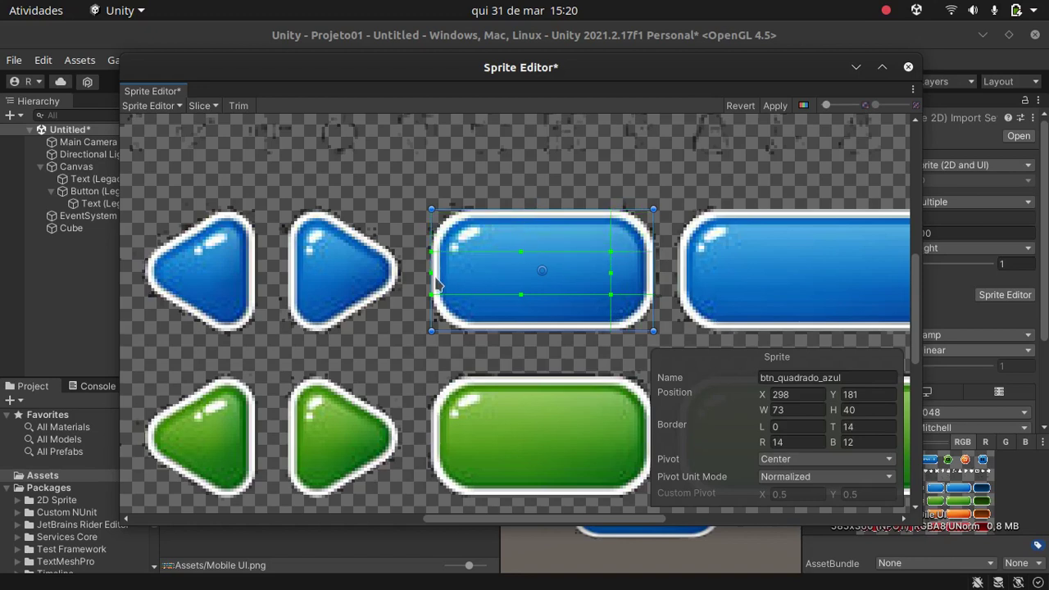
pyautogui.moveTo(432, 271); pyautogui.dragTo(487, 268)
# Step: Apply the sprite changes and put btn_quadrado_azul on the Click Aqui button's Source Image
pyautogui.click(776, 107)
pyautogui.click(908, 66)
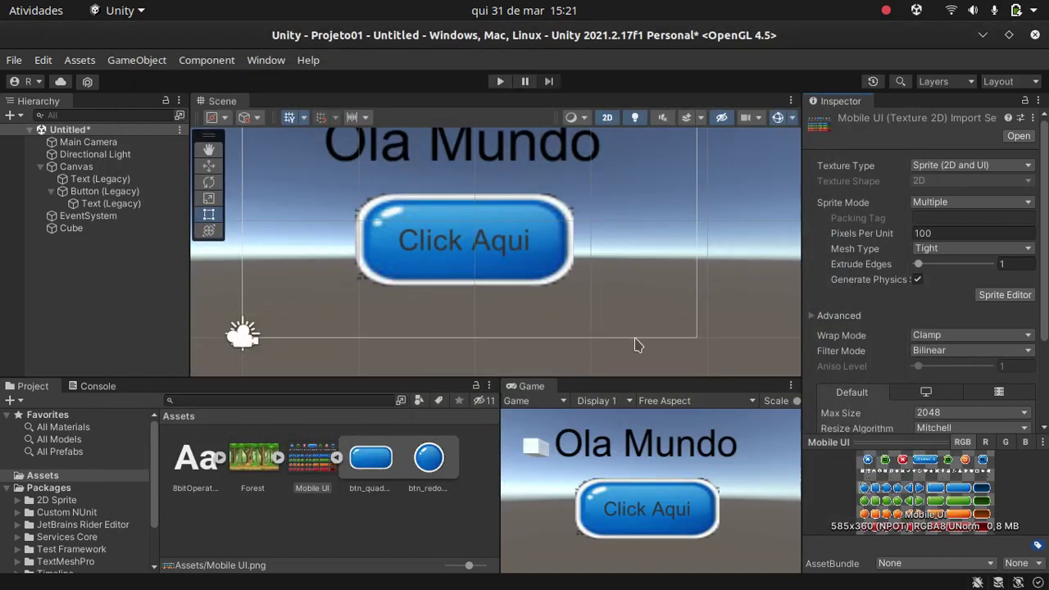
pyautogui.click(537, 225)
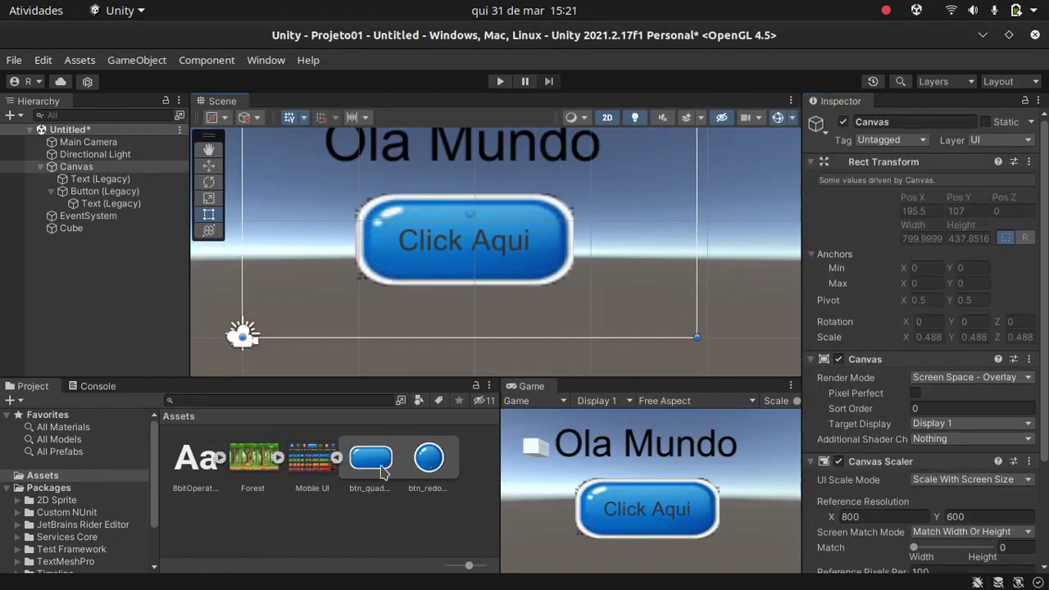
pyautogui.click(563, 272)
pyautogui.moveTo(370, 458)
pyautogui.mouseDown()
pyautogui.moveTo(881, 376)
pyautogui.moveTo(922, 403)
pyautogui.mouseUp()
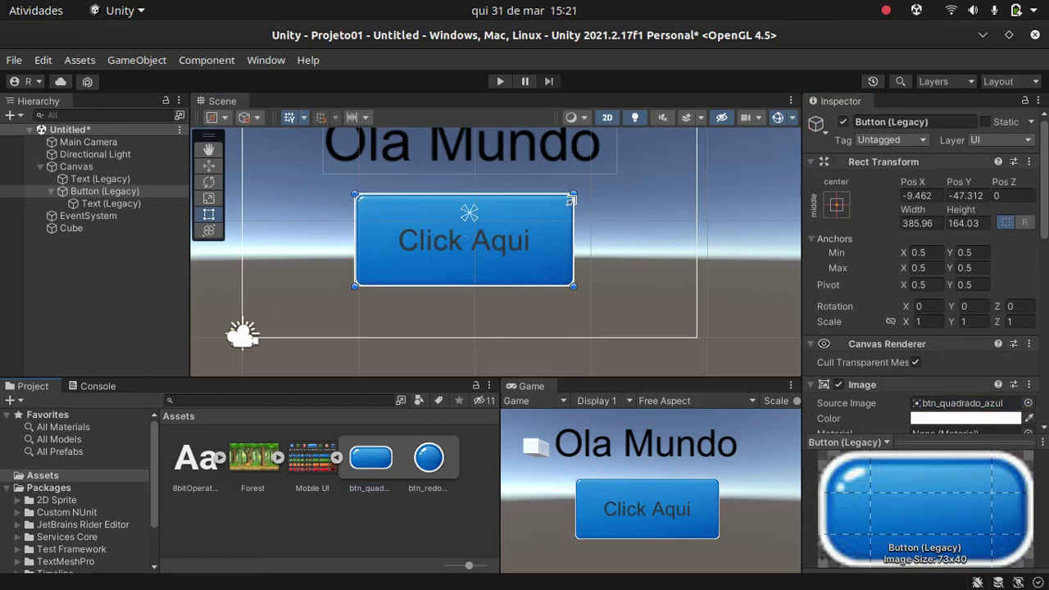
# Step: Resize the Click Aqui button to about 297×85 with the Rect Tool handles
pyautogui.moveTo(572, 199); pyautogui.dragTo(517, 204)
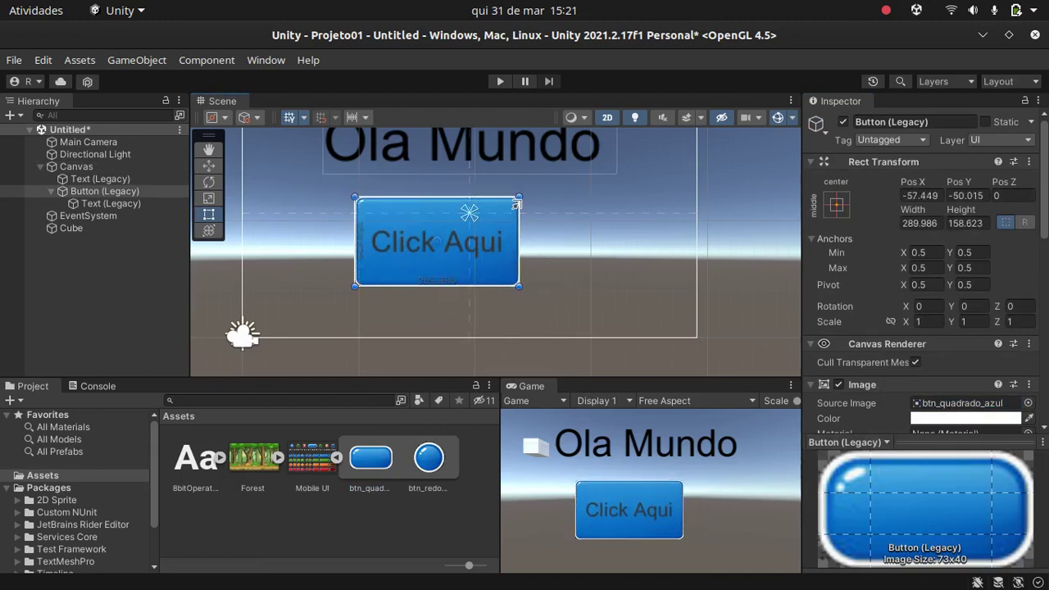
pyautogui.scroll(2, 516, 203)
pyautogui.scroll(2, 516, 204)
pyautogui.scroll(2, 517, 202)
pyautogui.scroll(2, 519, 199)
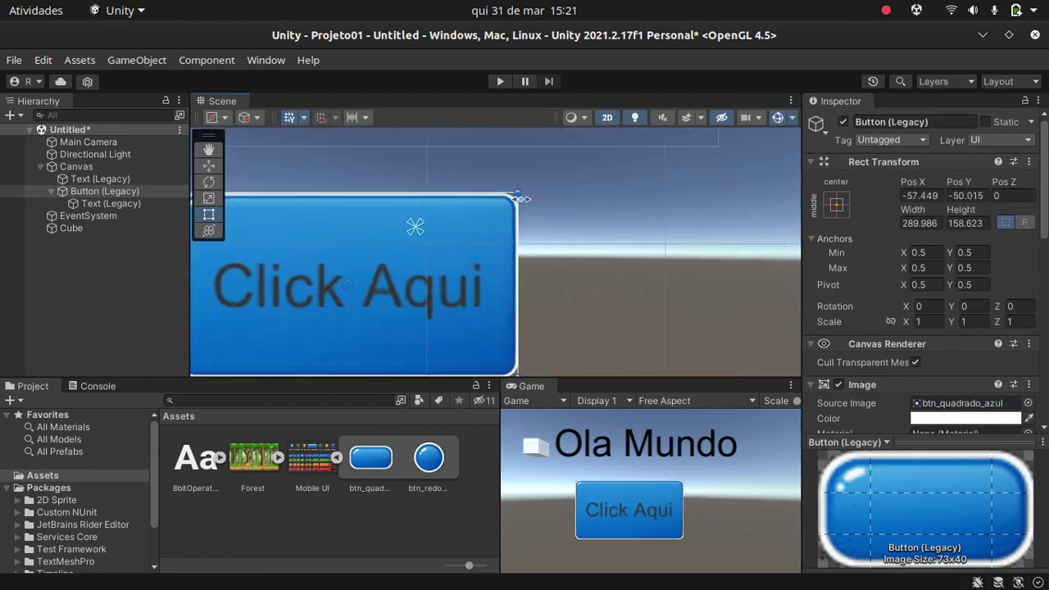
pyautogui.scroll(2, 519, 198)
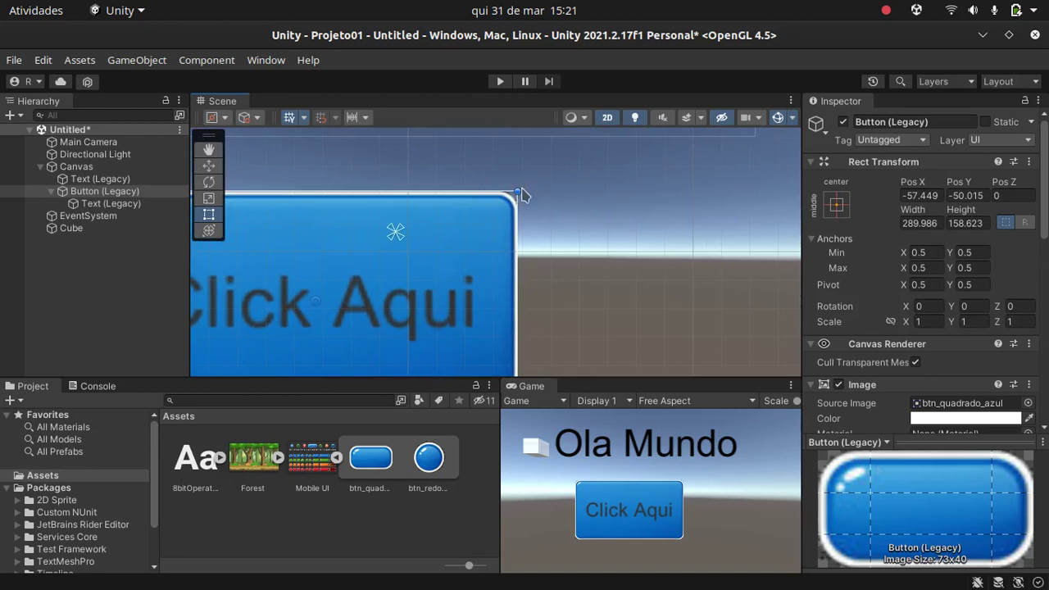
pyautogui.moveTo(516, 195)
pyautogui.mouseDown()
pyautogui.moveTo(450, 222)
pyautogui.moveTo(587, 191)
pyautogui.mouseUp()
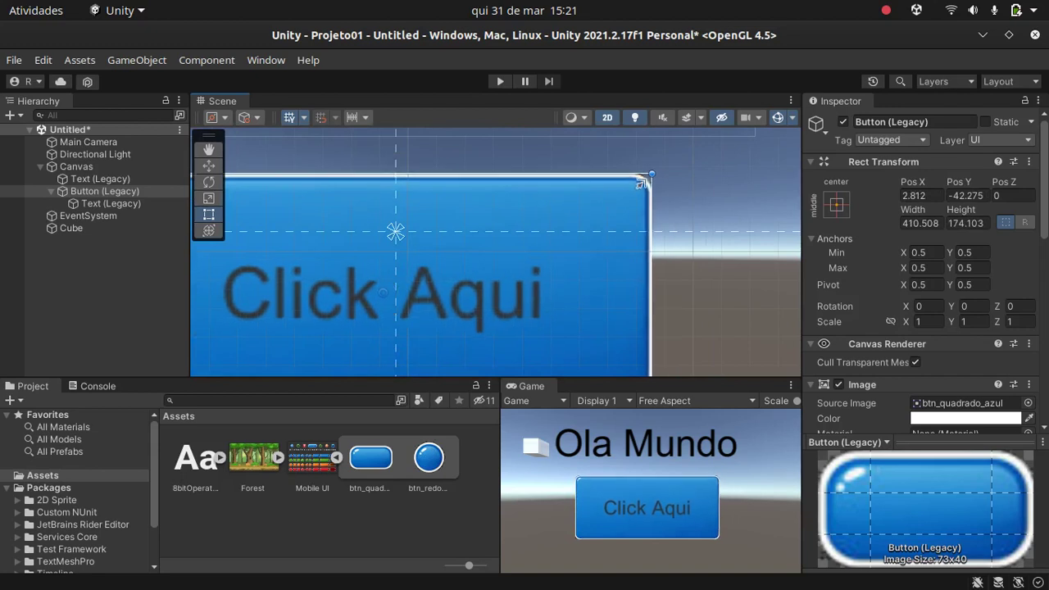
pyautogui.moveTo(587, 192); pyautogui.dragTo(526, 223)
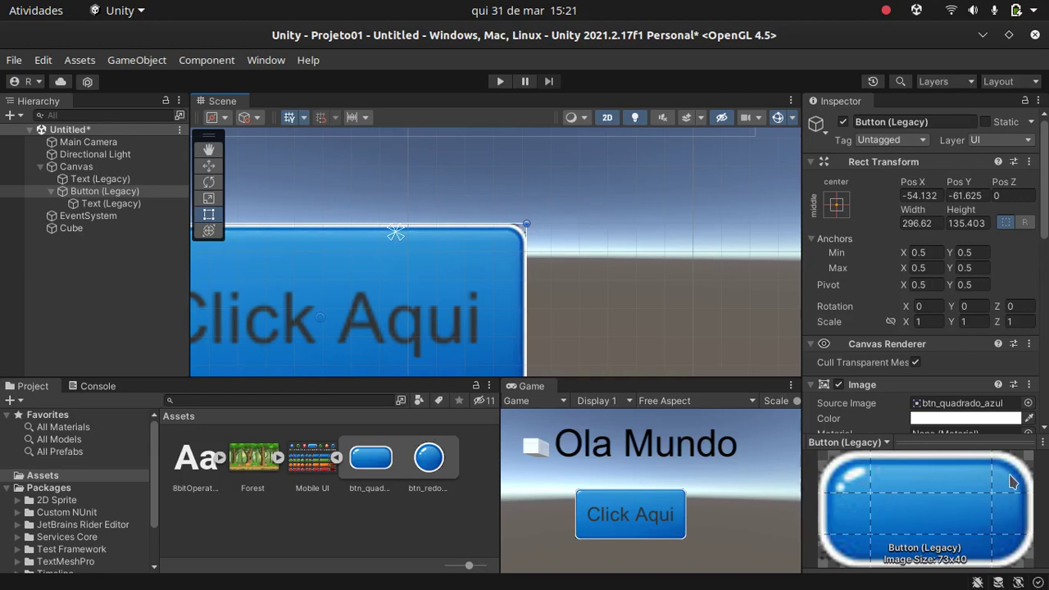
pyautogui.scroll(-2, 358, 254)
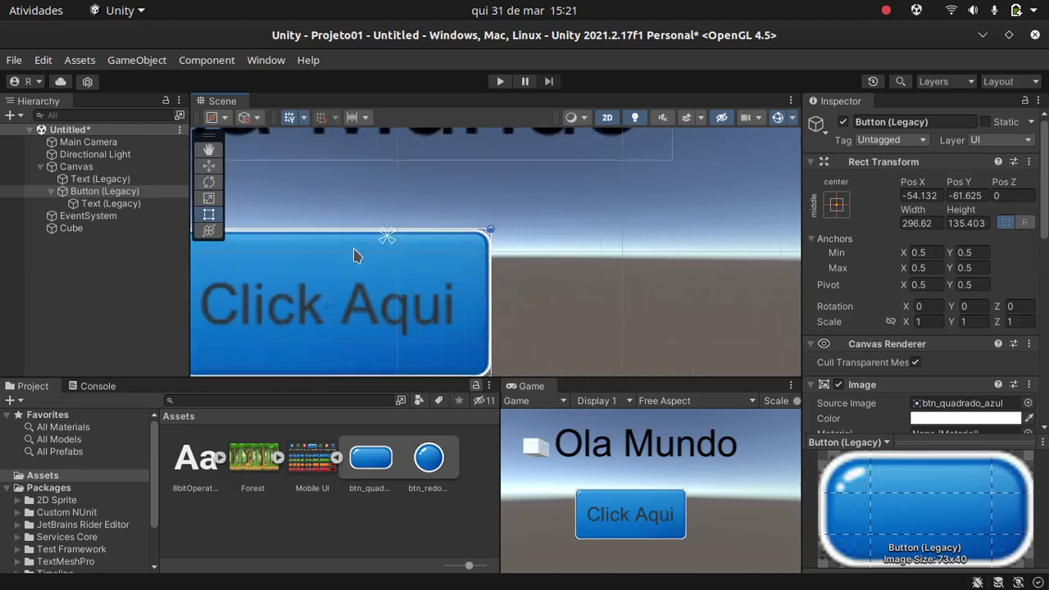
pyautogui.scroll(-2, 354, 256)
pyautogui.scroll(-1, 354, 256)
pyautogui.scroll(-1, 354, 256)
pyautogui.scroll(-1, 354, 255)
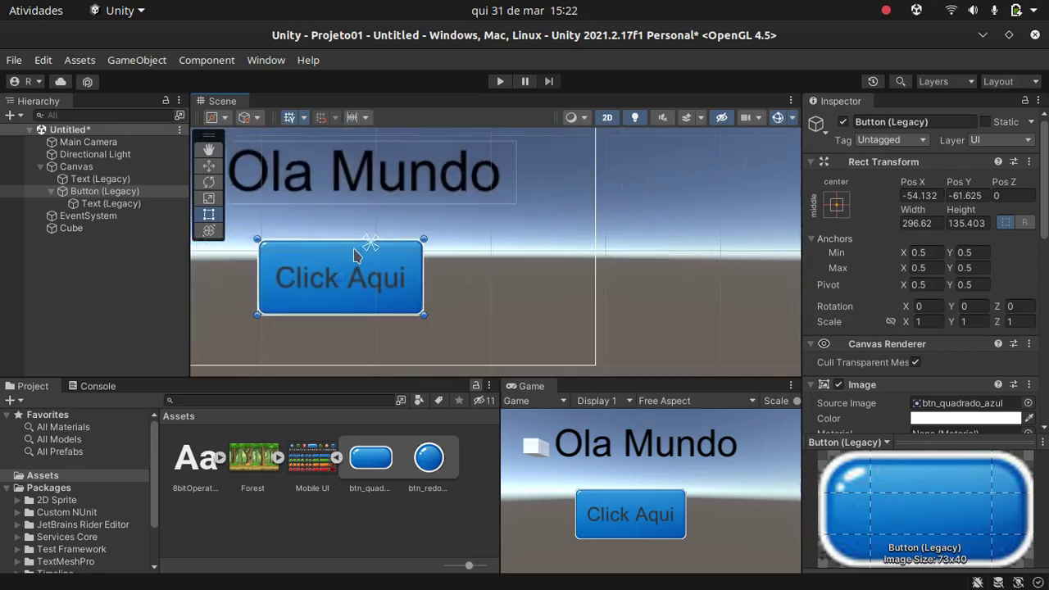
pyautogui.scroll(-1, 354, 256)
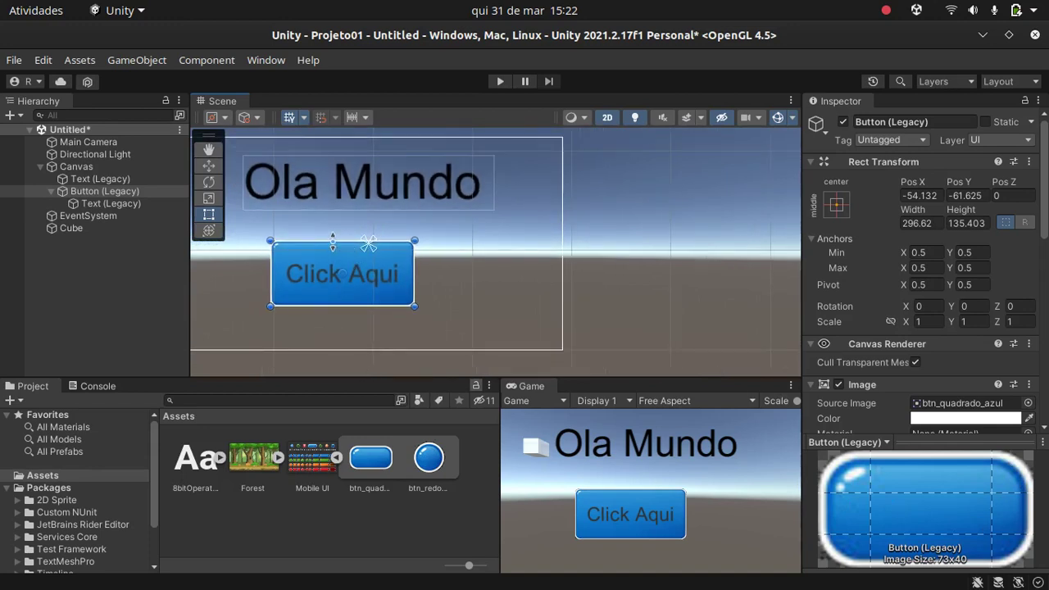
pyautogui.moveTo(334, 241); pyautogui.dragTo(336, 283)
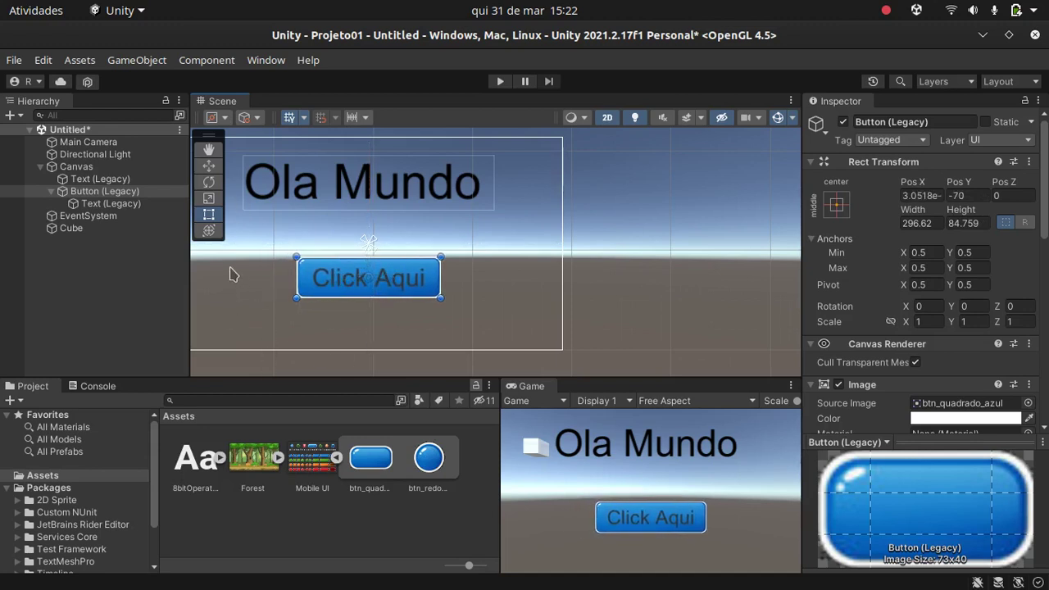
pyautogui.click(82, 167)
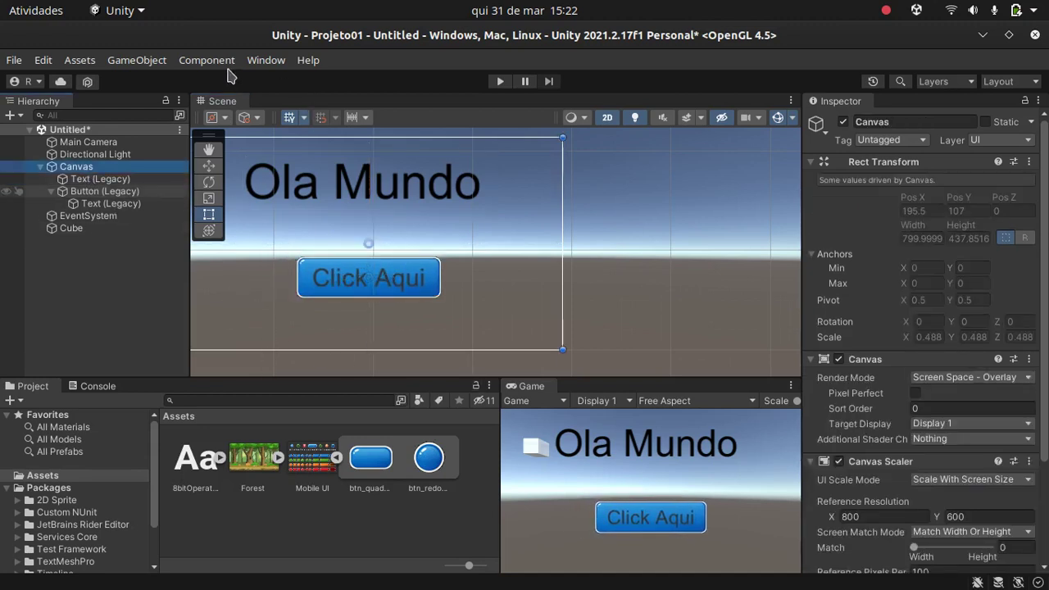
# Step: Briefly run and stop Play mode to test the scene
pyautogui.click(129, 63)
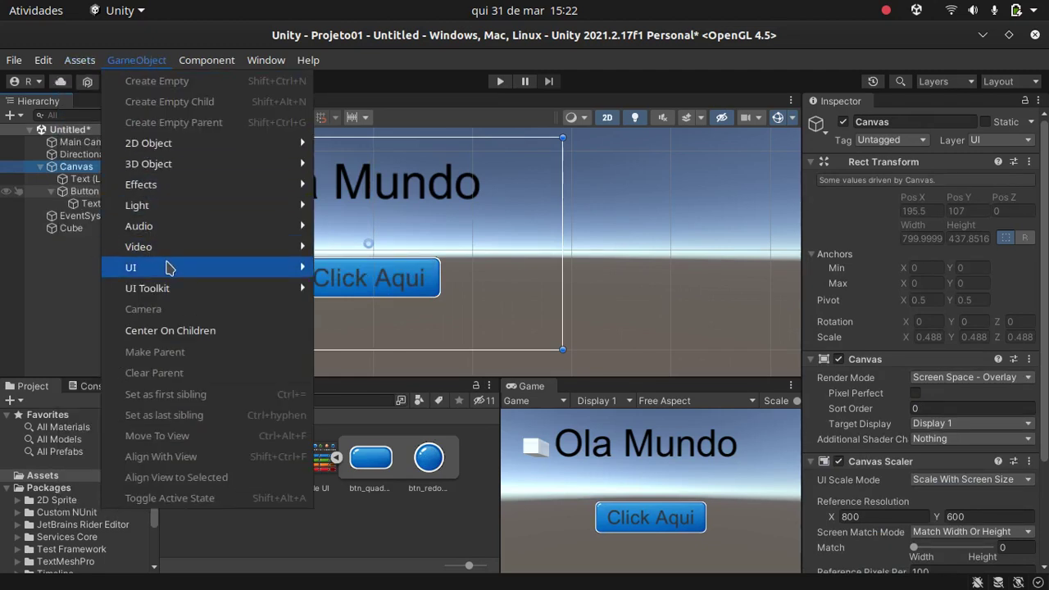
pyautogui.moveTo(166, 267)
pyautogui.click(402, 191)
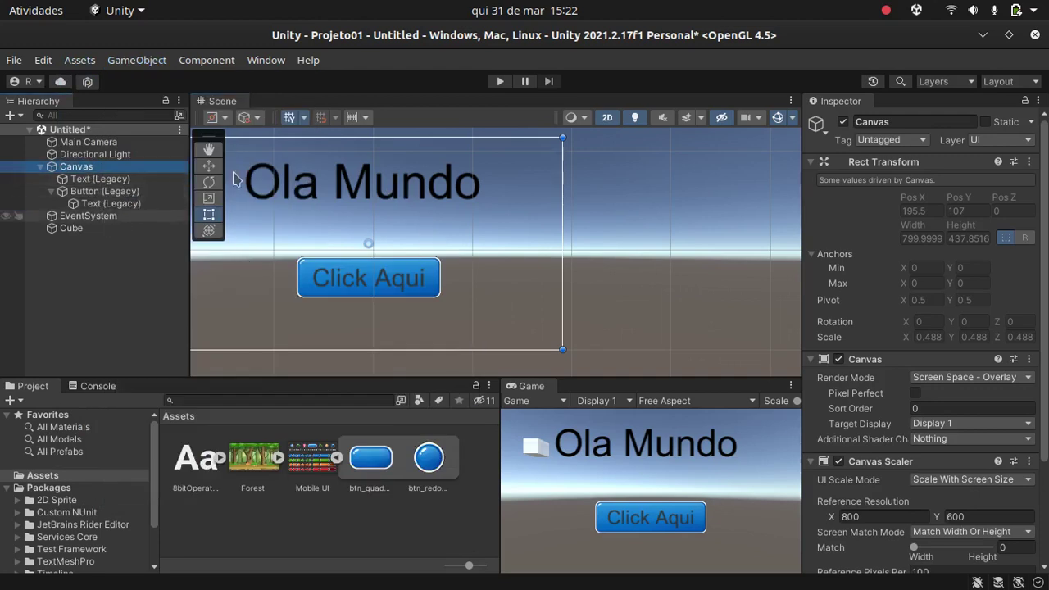
pyautogui.click(501, 82)
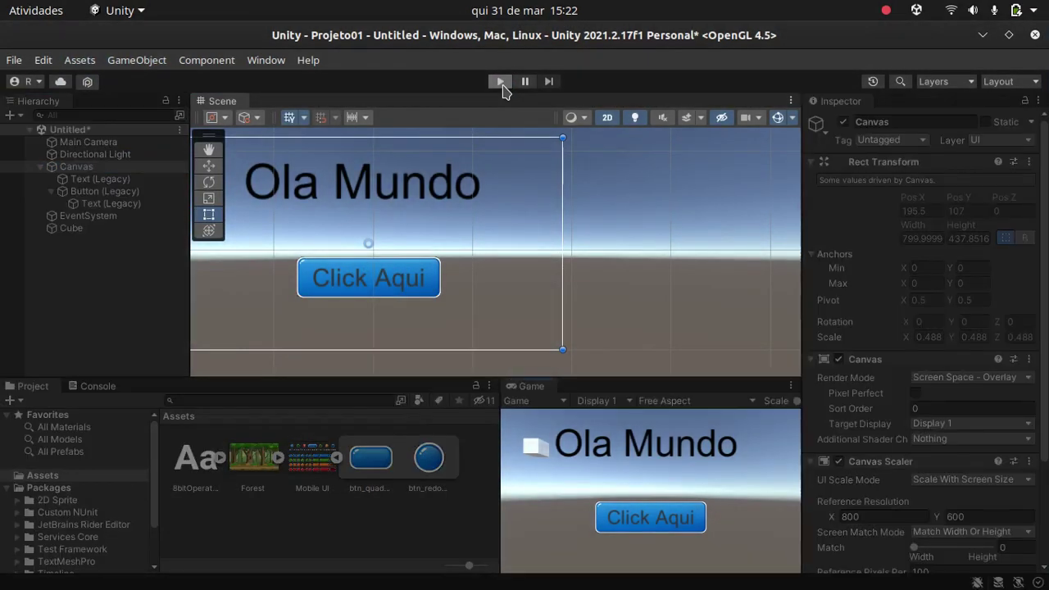
pyautogui.click(501, 83)
# Step: Add a new UI Image to the Canvas via GameObject > UI > Image
pyautogui.click(110, 62)
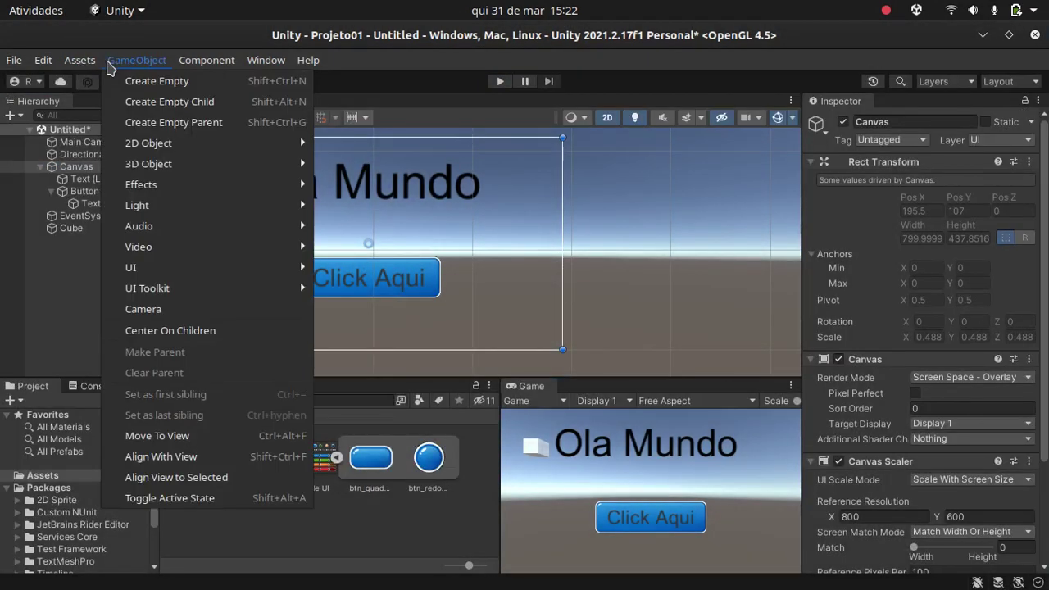
pyautogui.moveTo(214, 270)
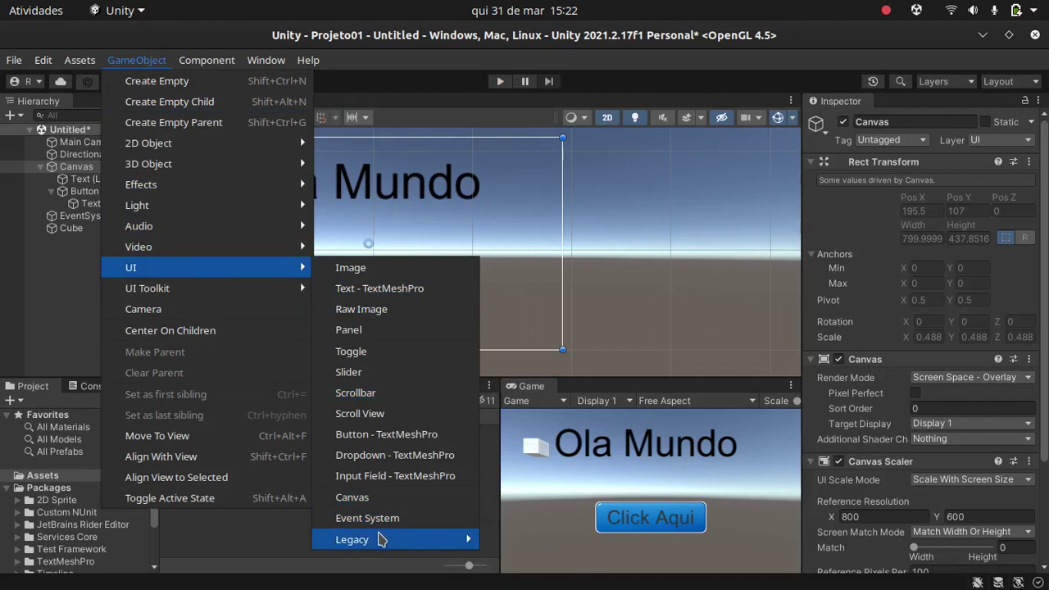
pyautogui.moveTo(382, 539)
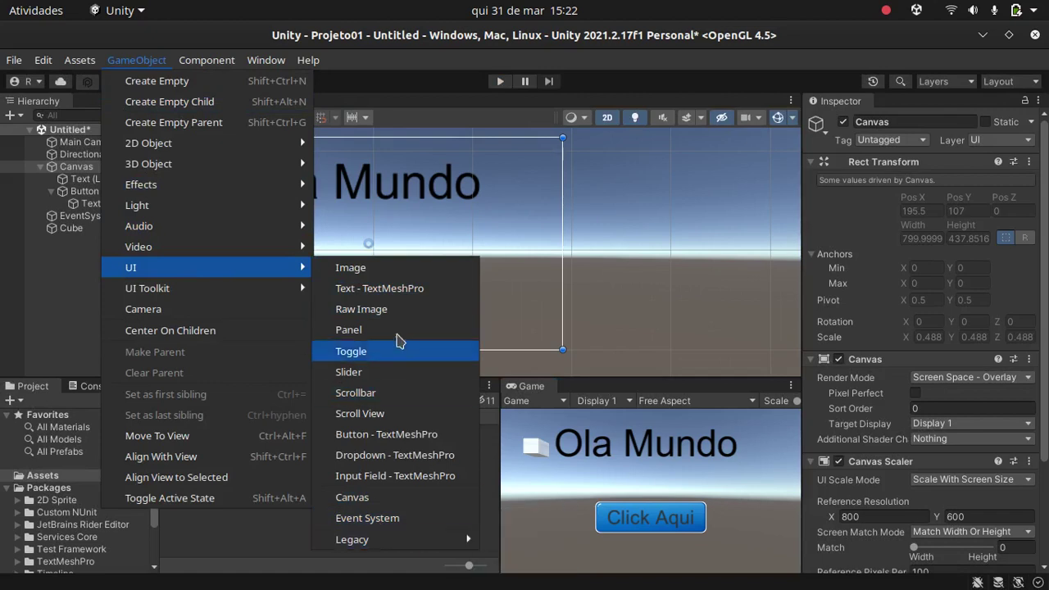
pyautogui.click(388, 268)
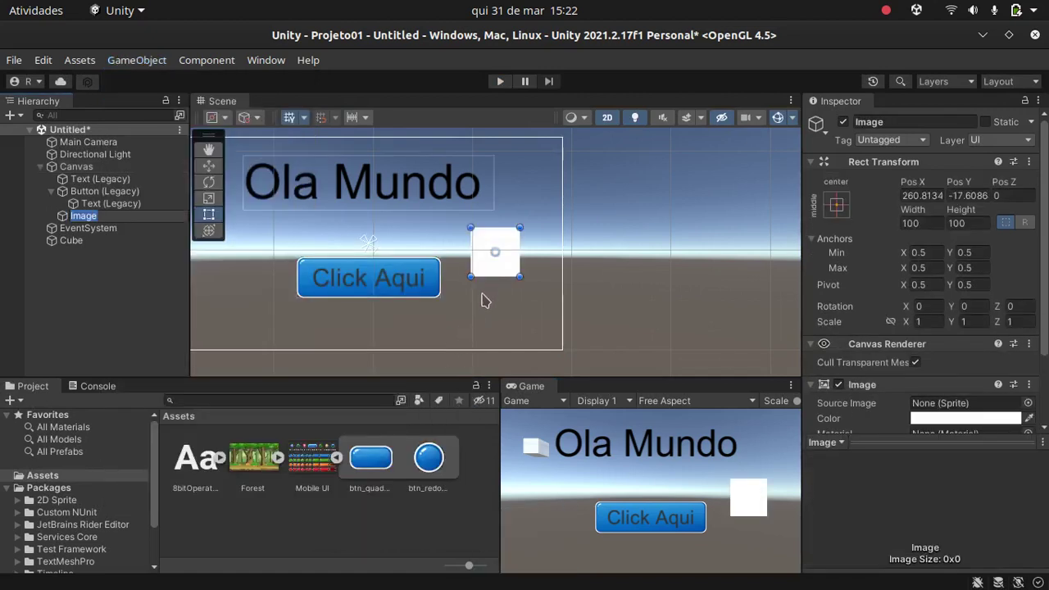
# Step: Put the Forest sprite on the Image and drag it to fill the Canvas
pyautogui.click(247, 464)
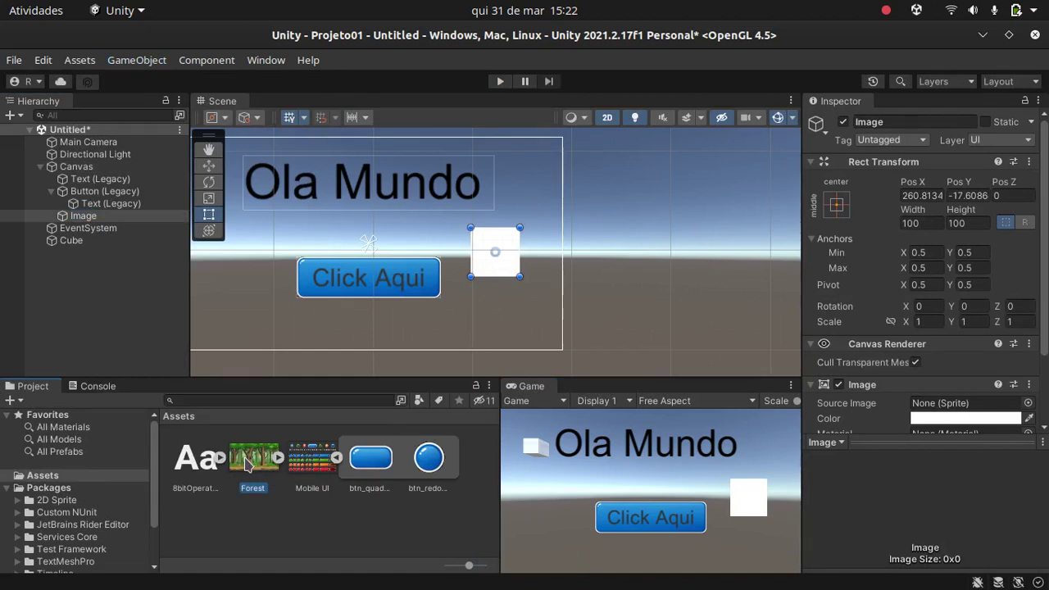
pyautogui.moveTo(248, 464); pyautogui.dragTo(951, 267)
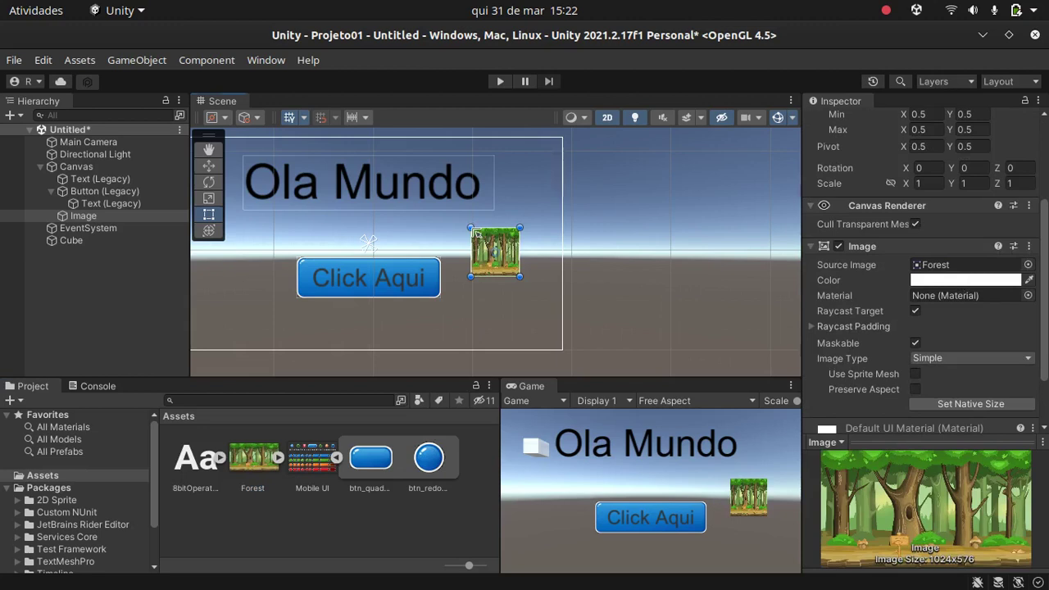
pyautogui.moveTo(472, 230); pyautogui.dragTo(193, 139)
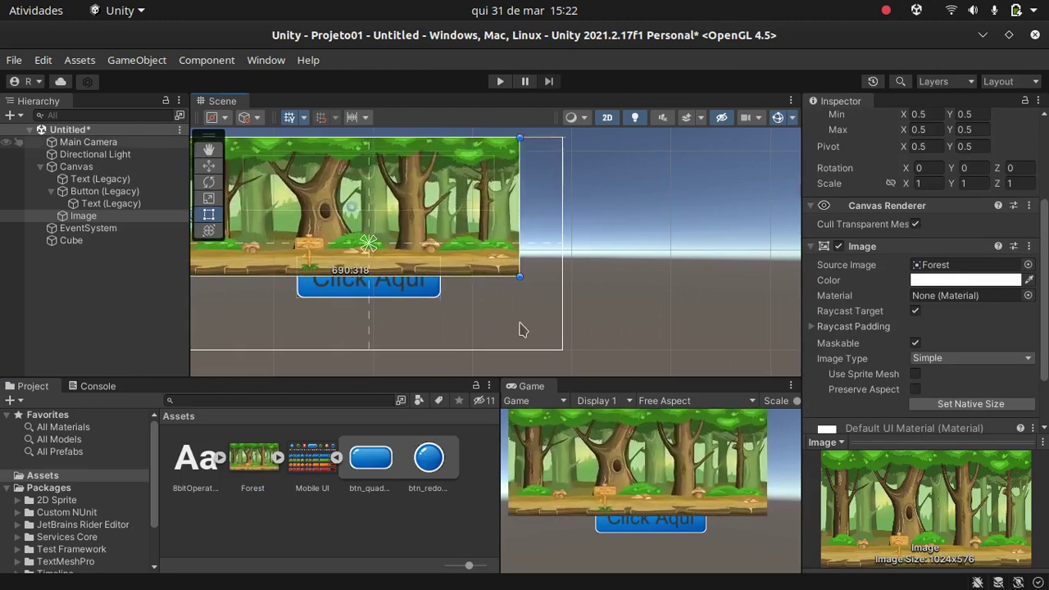
pyautogui.moveTo(521, 279); pyautogui.dragTo(563, 351)
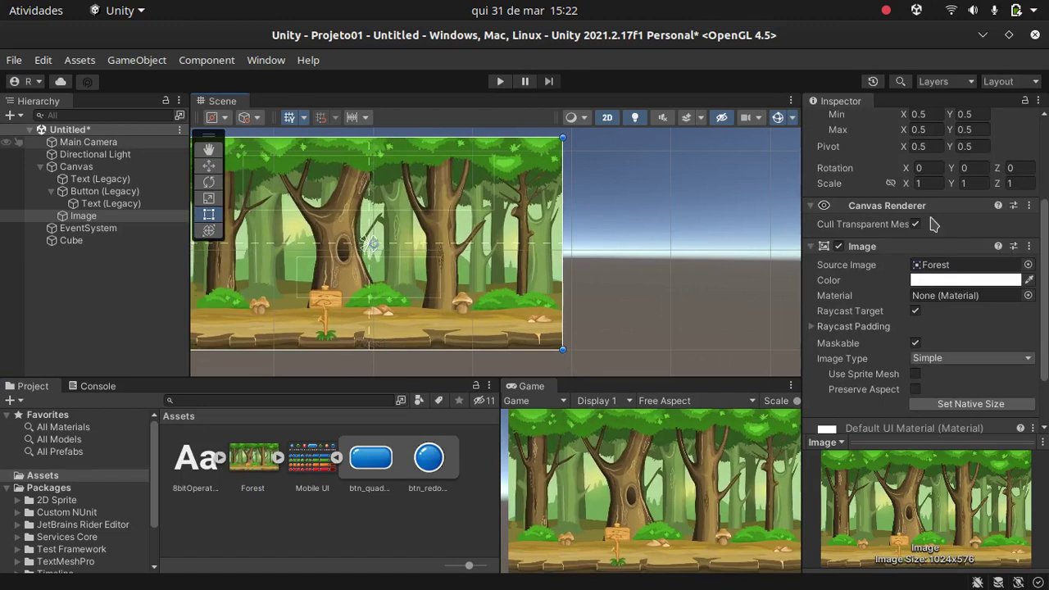
# Step: Anchor the Image stretch-stretch and move it first in the Hierarchy to draw behind
pyautogui.scroll(5, 840, 205)
pyautogui.scroll(2, 841, 209)
pyautogui.click(837, 205)
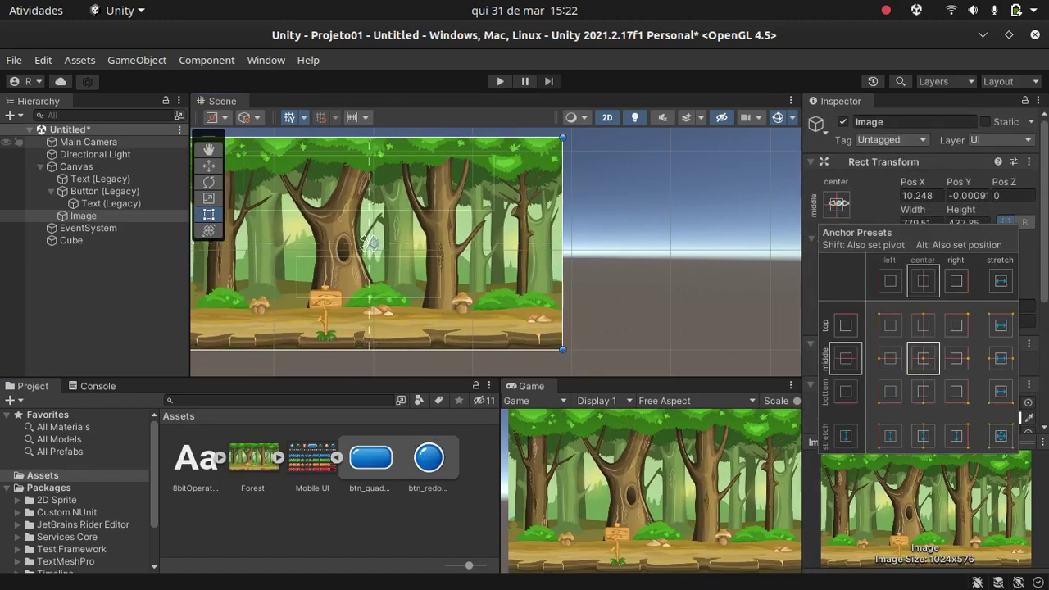
pyautogui.click(1000, 443)
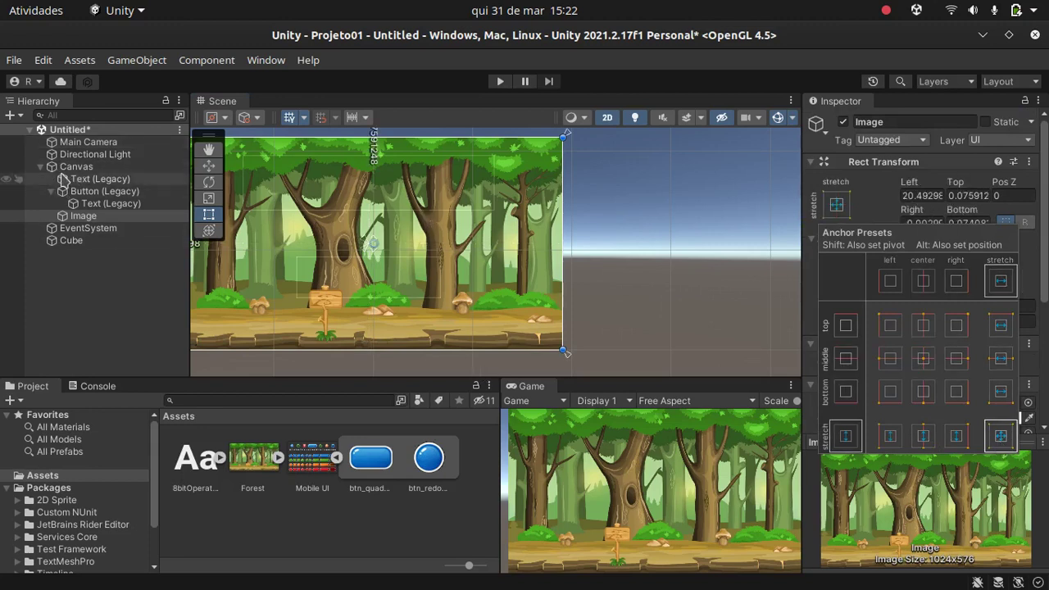
pyautogui.moveTo(66, 223)
pyautogui.mouseDown()
pyautogui.moveTo(82, 185)
pyautogui.moveTo(73, 176)
pyautogui.mouseUp()
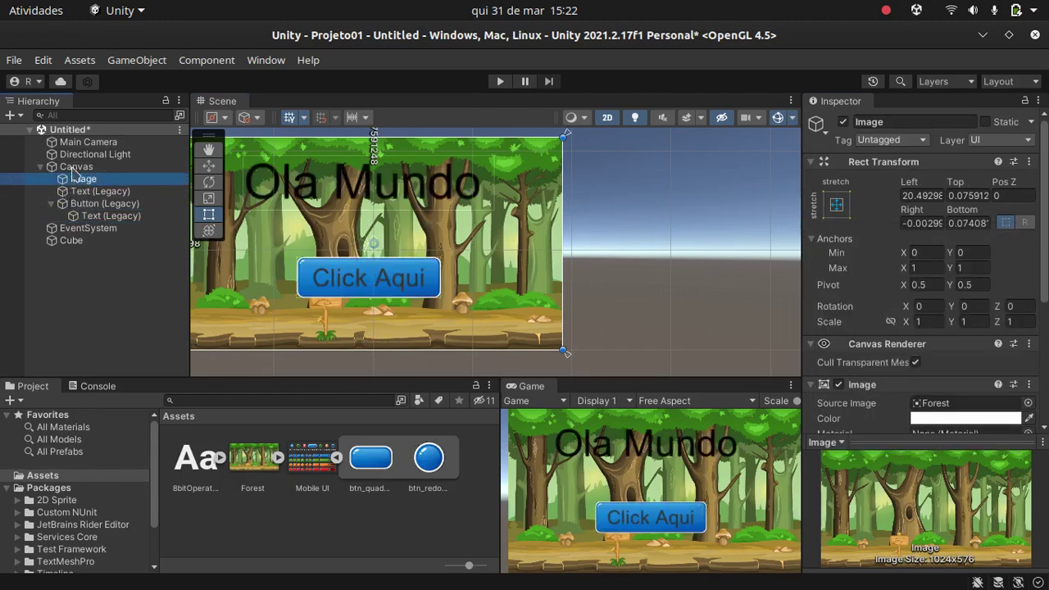
pyautogui.click(80, 193)
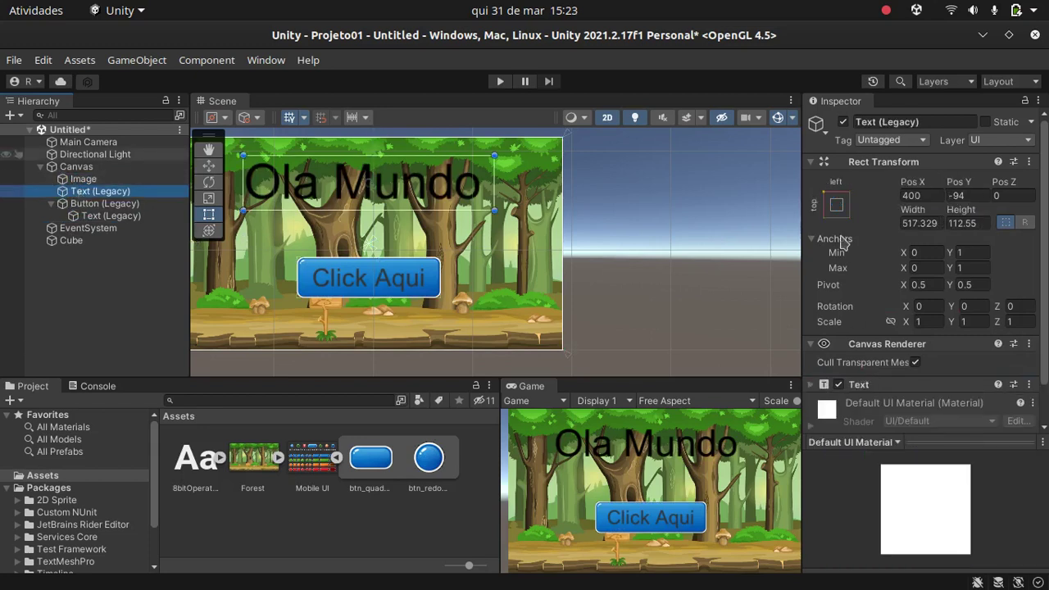
# Step: Replace the title text 'Ola Mundo' with 'Catch the Apple' in the Text component
pyautogui.scroll(-2, 859, 265)
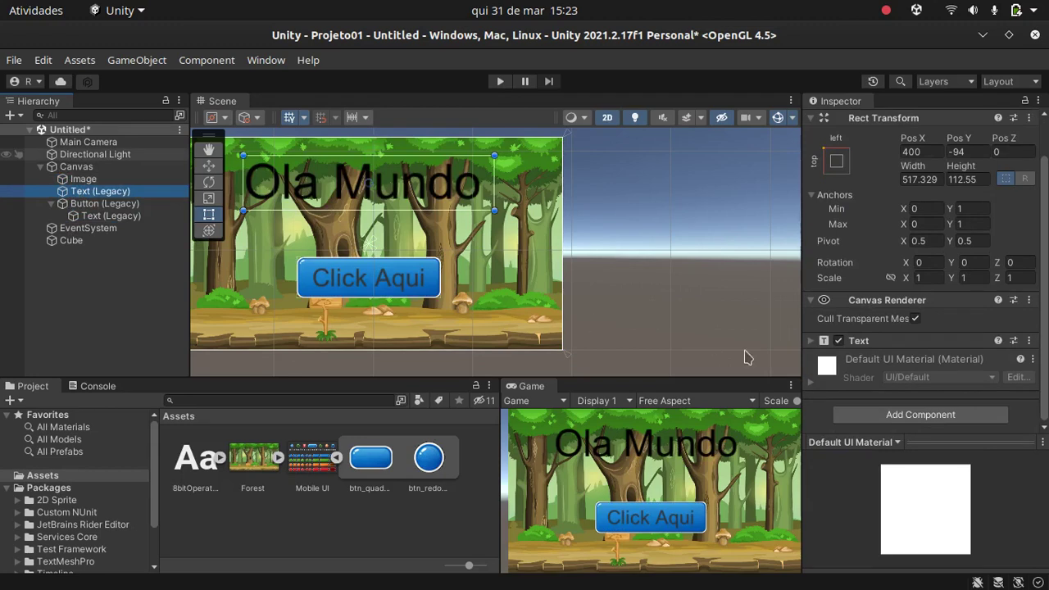
pyautogui.click(811, 341)
pyautogui.click(871, 374)
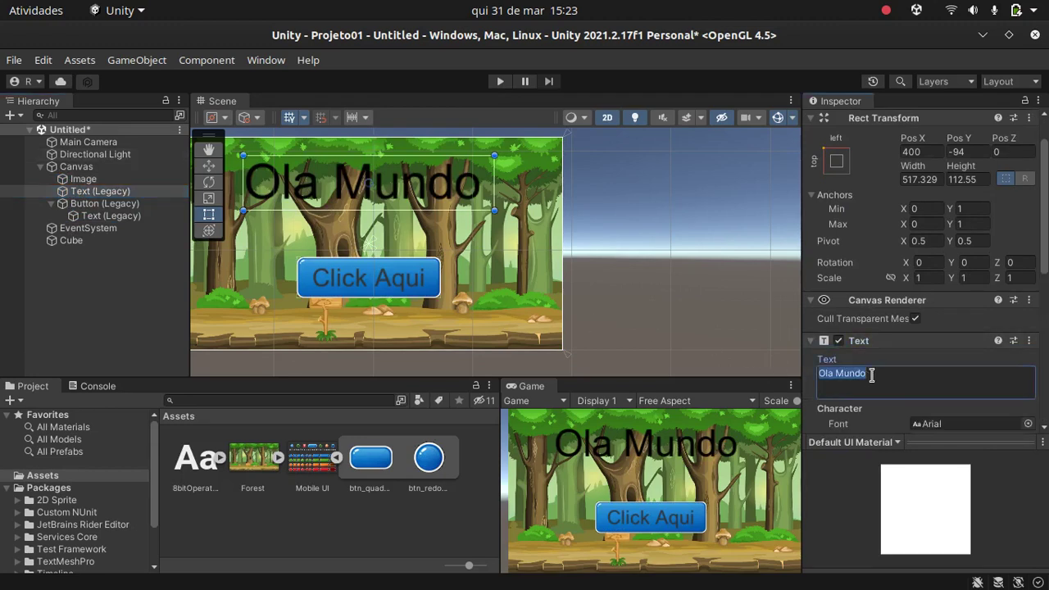
pyautogui.write('Cat')
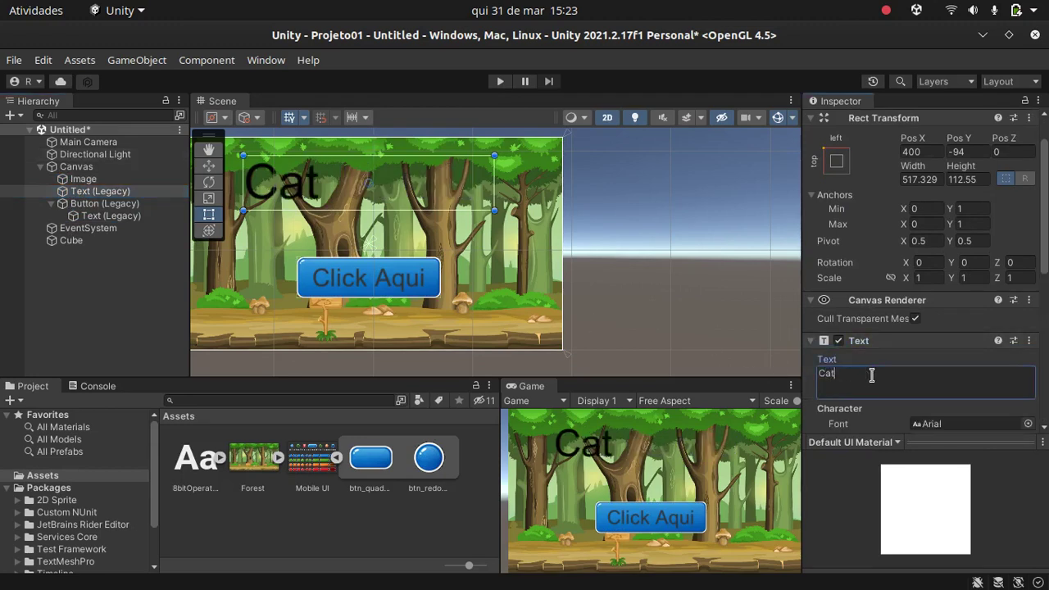
pyautogui.write('ch The Ap')
pyautogui.press('BackSpace')
pyautogui.press('BackSpace')
pyautogui.press('BackSpace')
pyautogui.press('BackSpace')
pyautogui.press('BackSpace')
pyautogui.press('BackSpace')
pyautogui.write('the Apple')
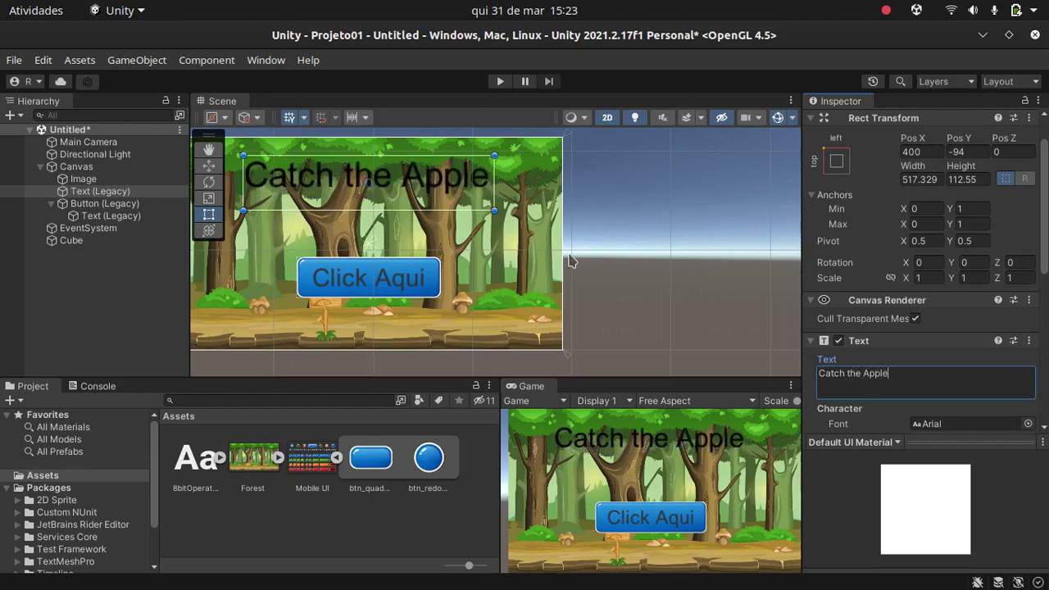
pyautogui.scroll(-3, 867, 315)
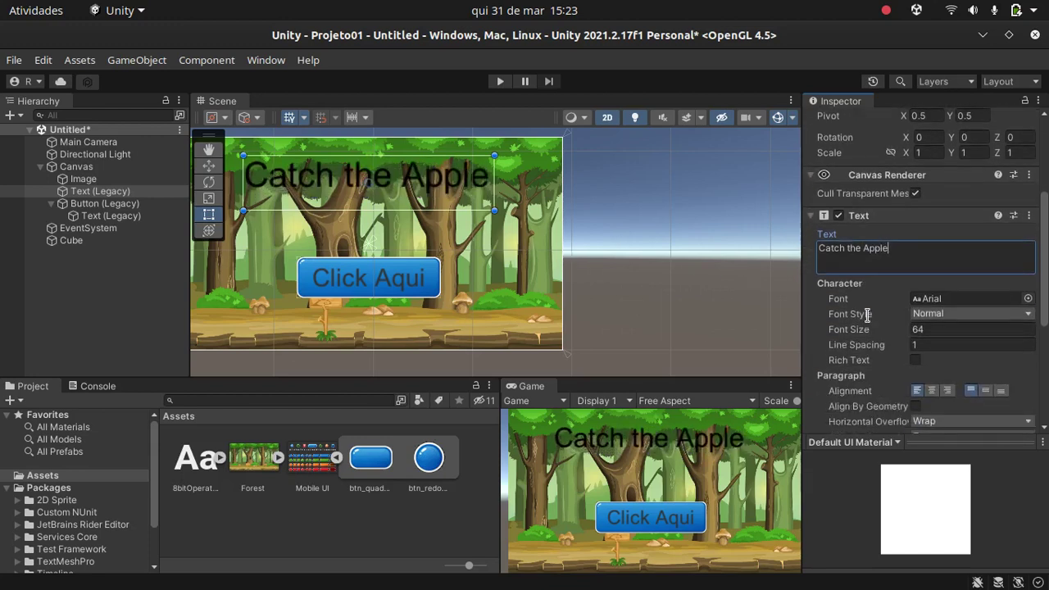
# Step: Switch the title font to 8bitOperator and widen the text box onto one line
pyautogui.moveTo(201, 460); pyautogui.dragTo(971, 298)
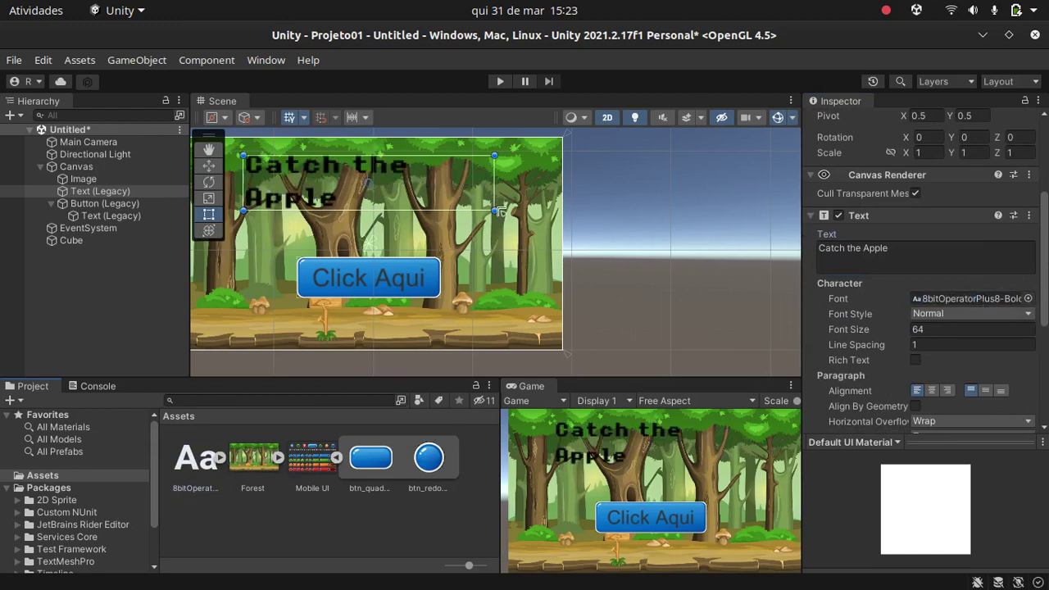
pyautogui.moveTo(495, 201); pyautogui.dragTo(523, 200)
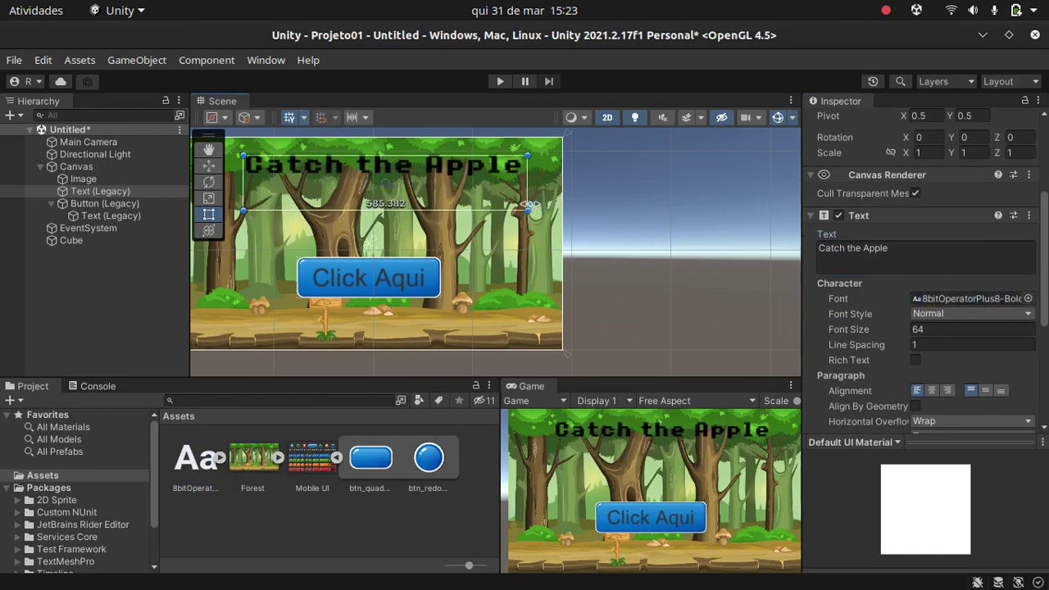
pyautogui.moveTo(387, 170); pyautogui.dragTo(373, 207)
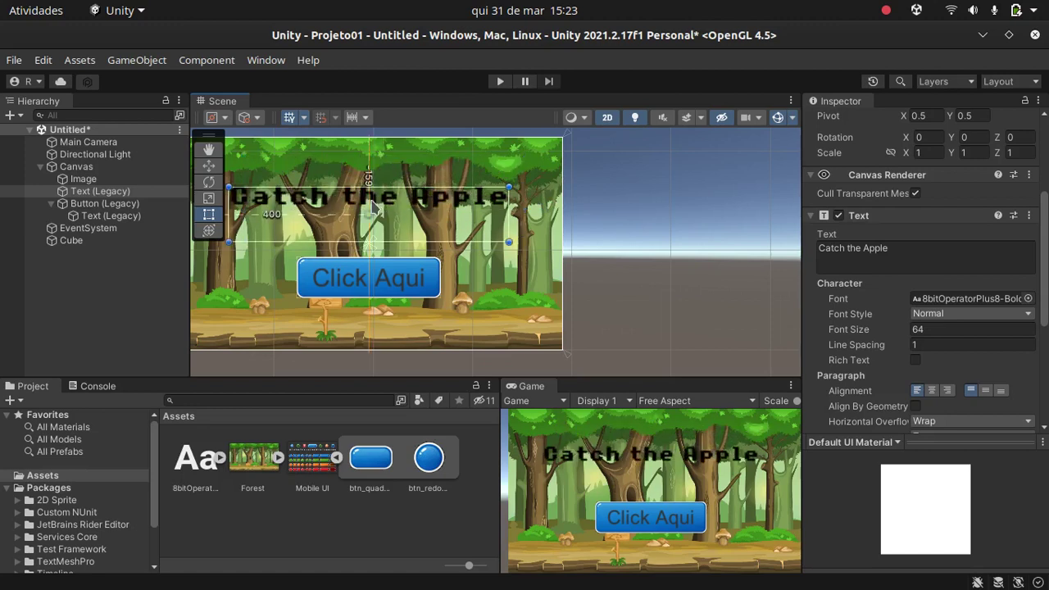
# Step: Set the title text colour to white
pyautogui.scroll(-3, 937, 355)
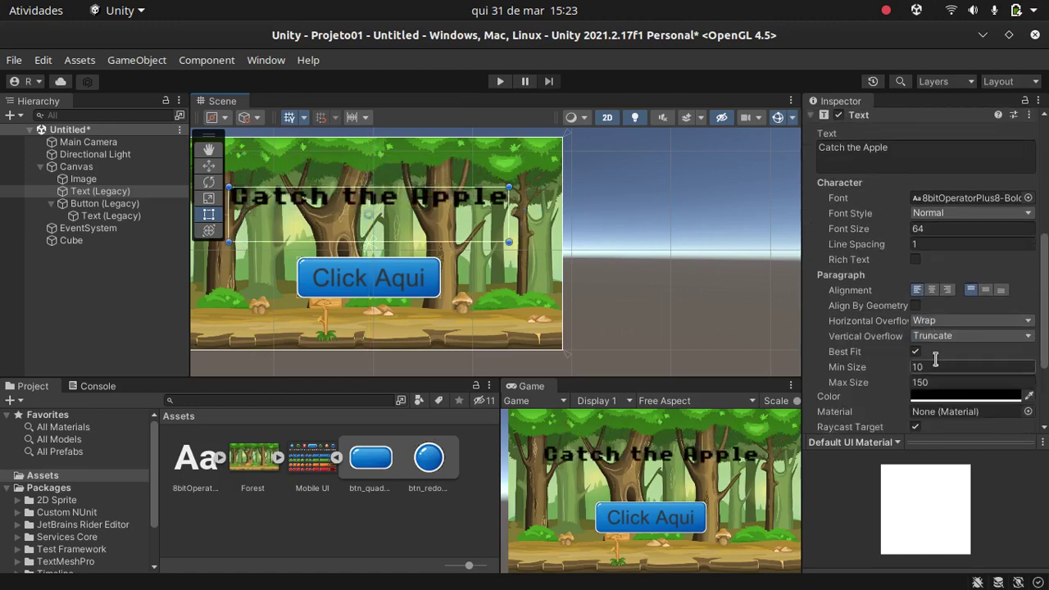
pyautogui.scroll(-1, 938, 360)
pyautogui.click(937, 361)
pyautogui.moveTo(932, 328); pyautogui.dragTo(906, 286)
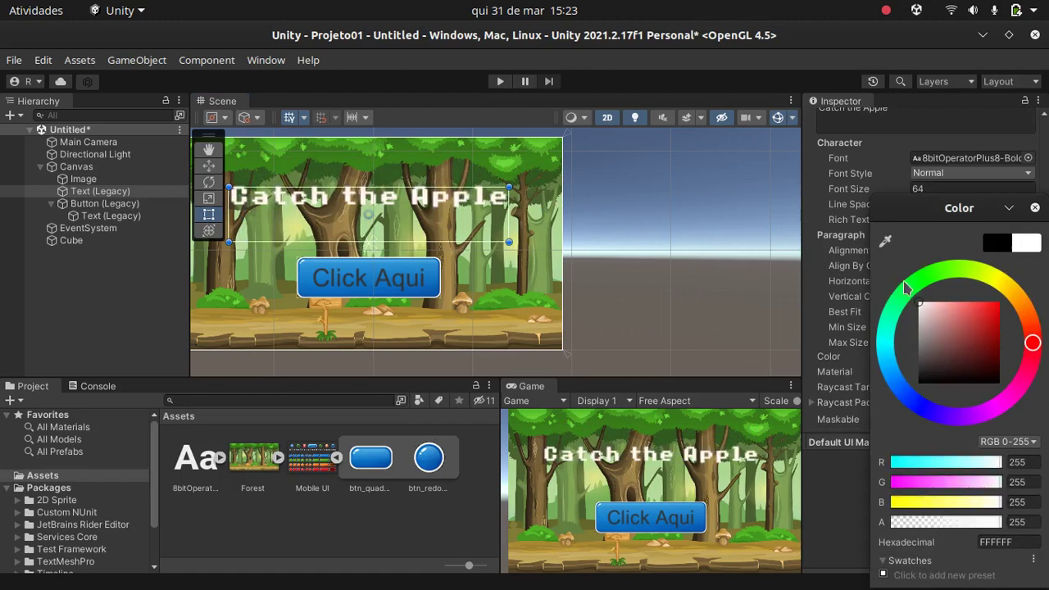
pyautogui.click(1035, 207)
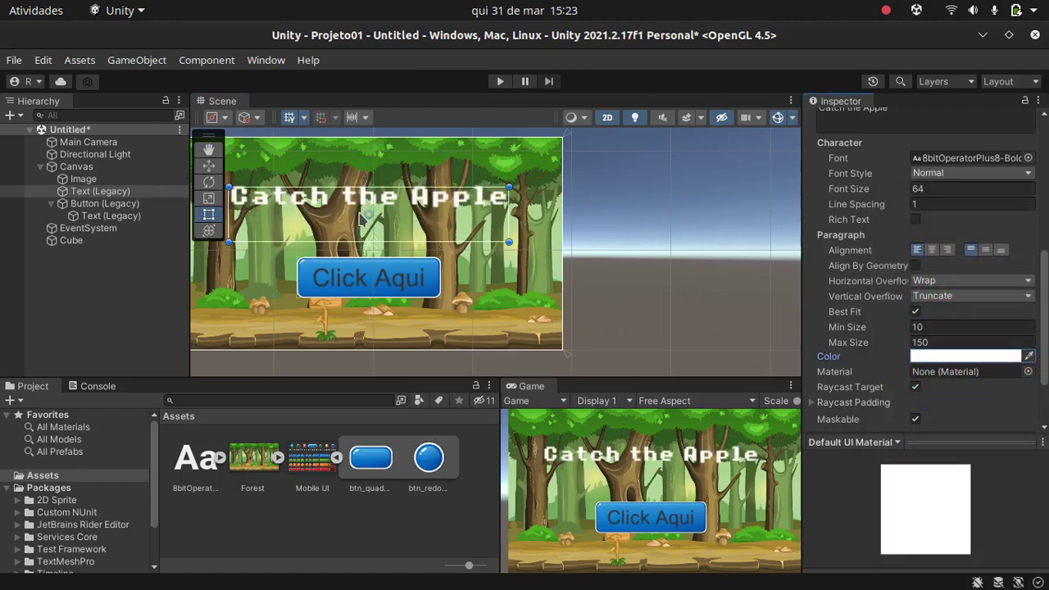
# Step: Add a UI Shadow effect to the Catch the Apple title text
pyautogui.click(136, 61)
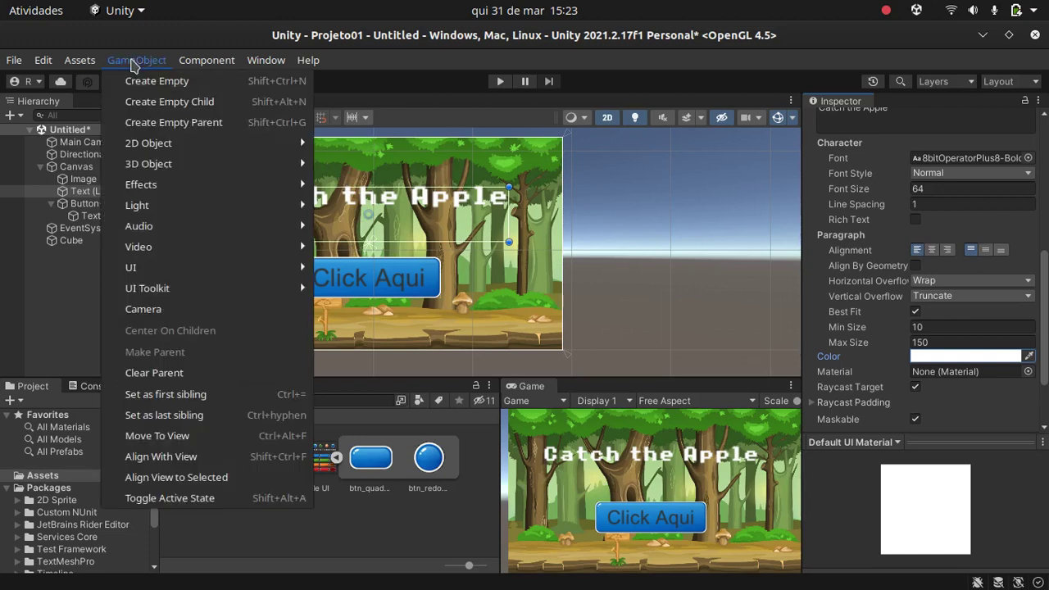
pyautogui.moveTo(145, 268)
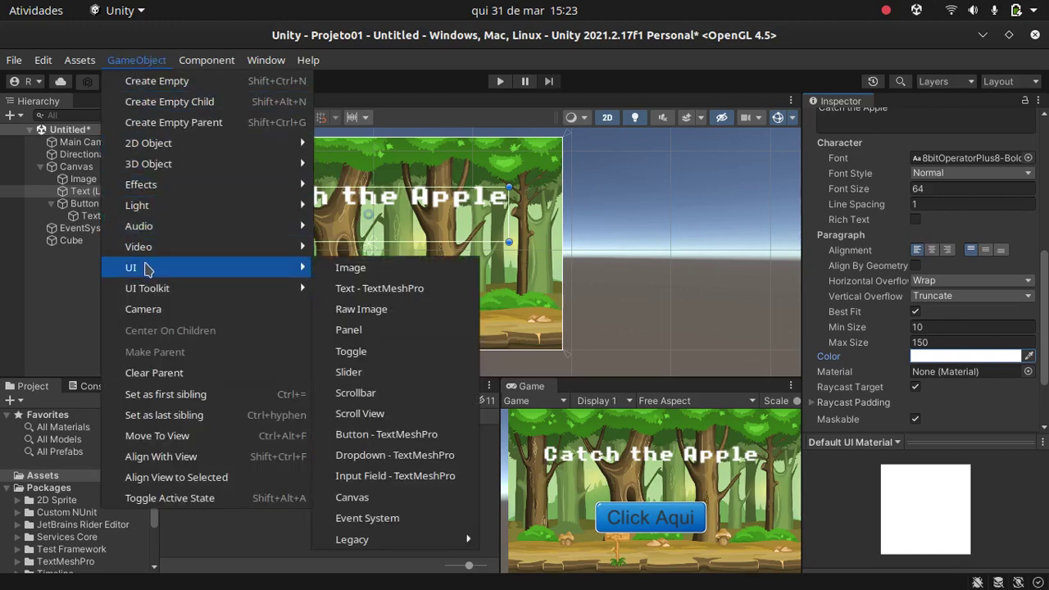
pyautogui.click(148, 65)
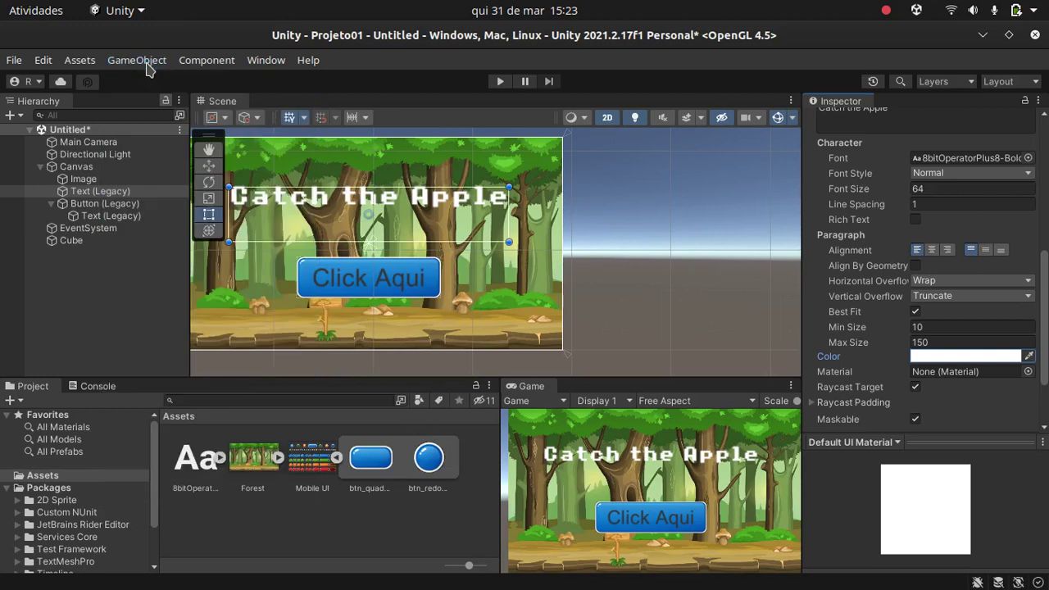
pyautogui.click(226, 64)
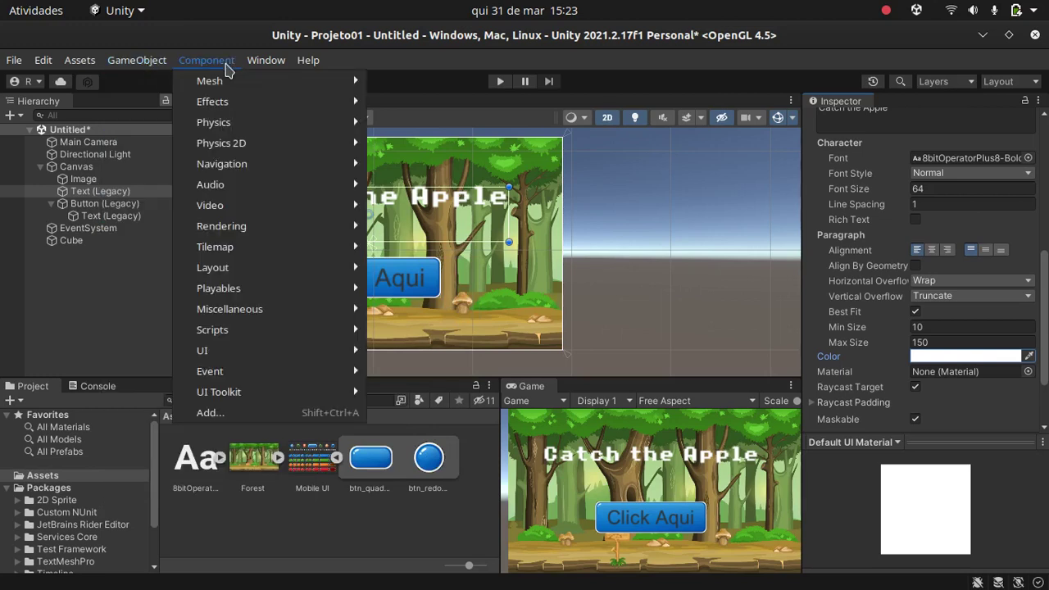
pyautogui.moveTo(212, 358)
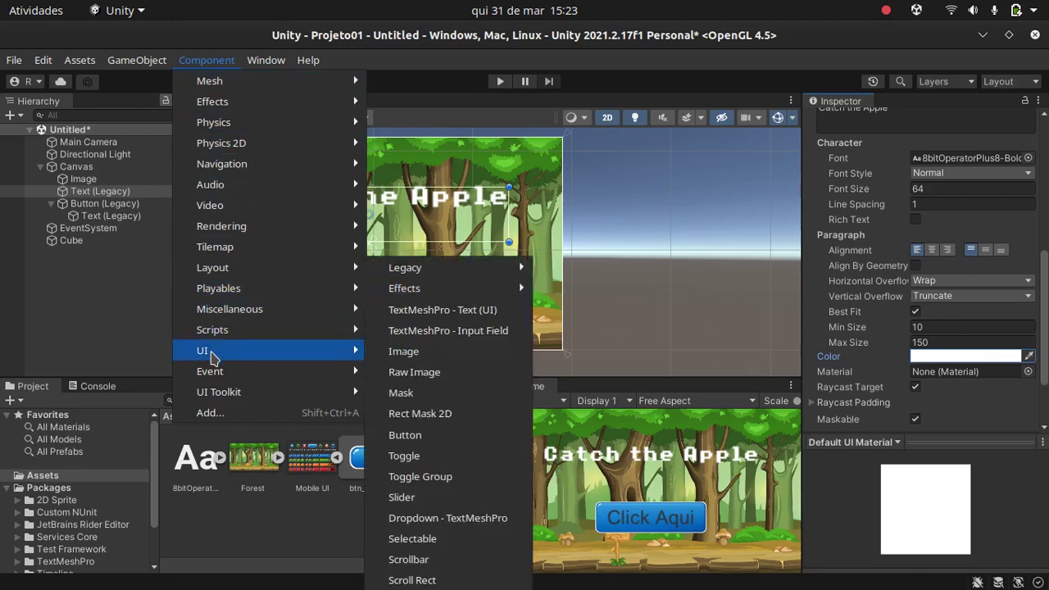
pyautogui.moveTo(477, 291)
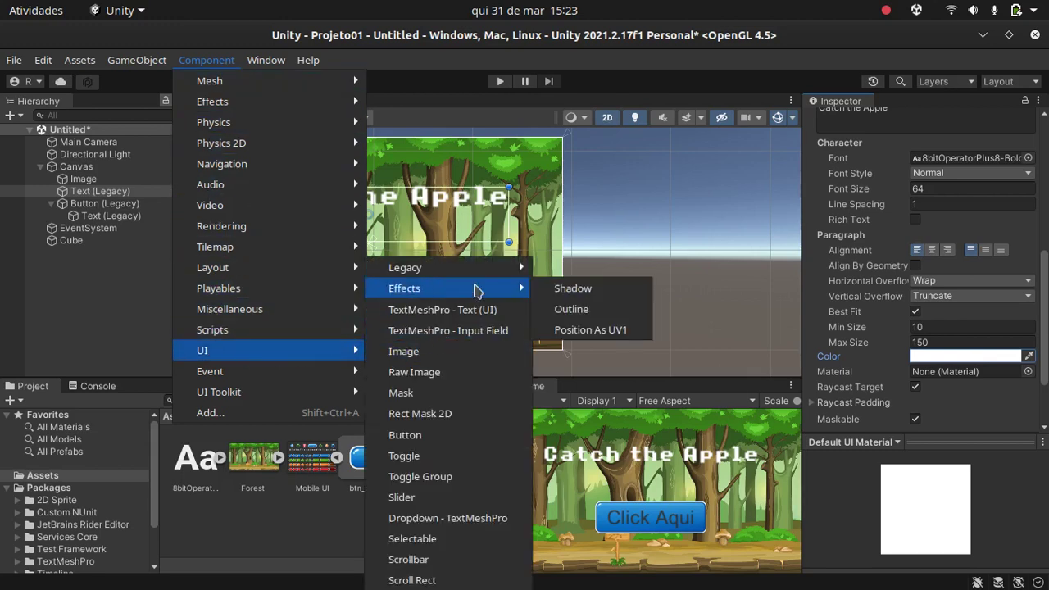
pyautogui.click(576, 289)
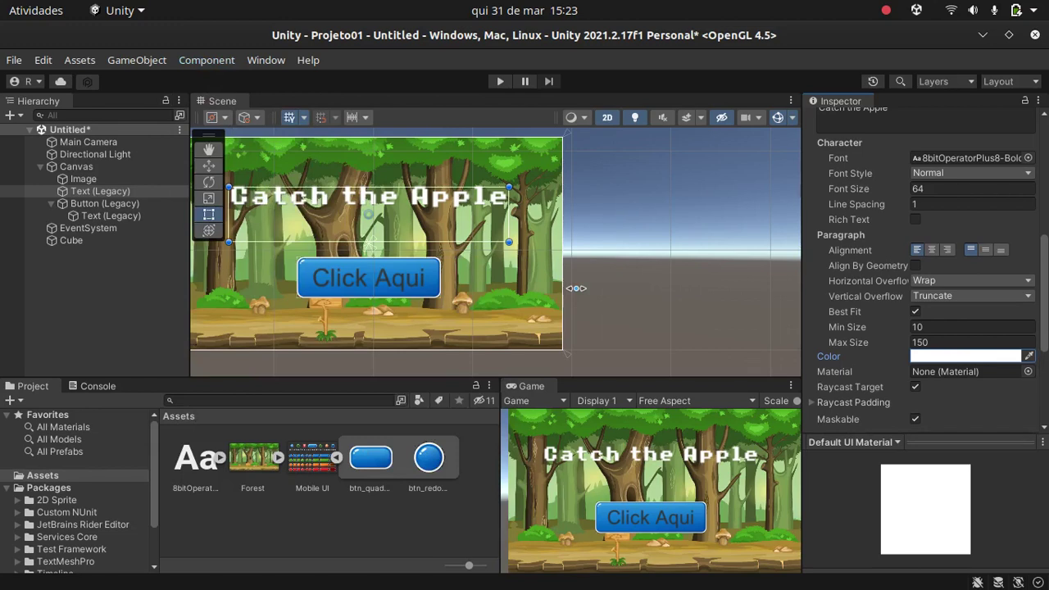
pyautogui.scroll(-3, 879, 334)
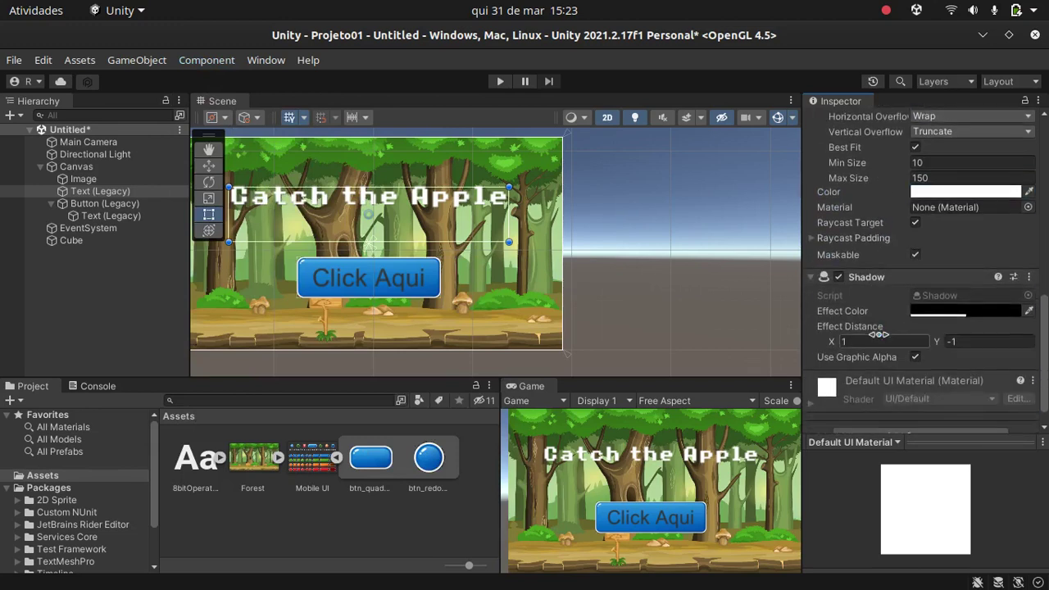
# Step: Make the shadow opaque black (alpha 255) and set Effect Distance X 2.8, Y 1.03
pyautogui.click(964, 312)
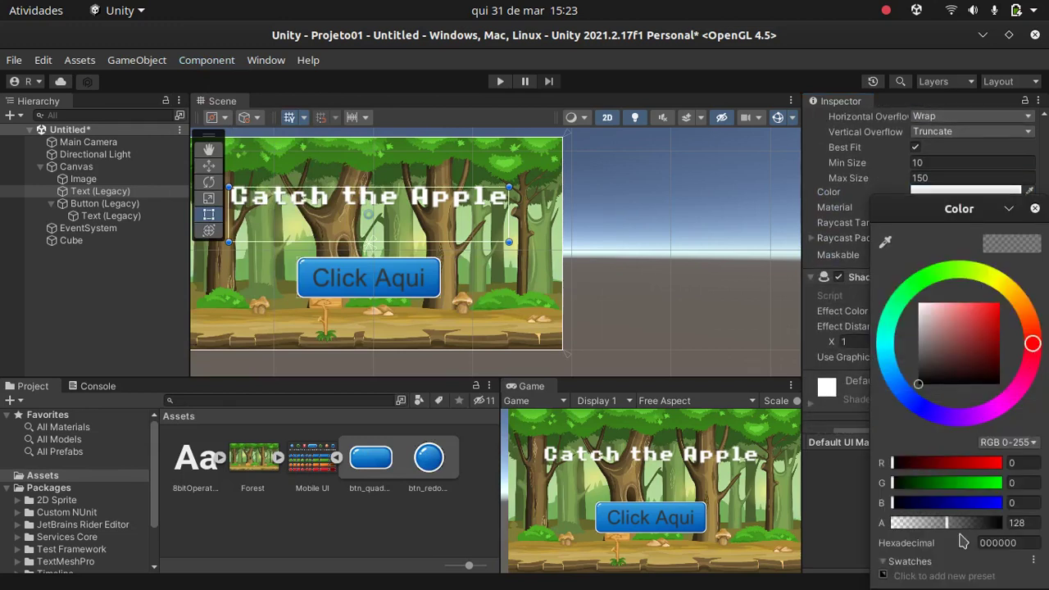
pyautogui.moveTo(964, 524); pyautogui.dragTo(1031, 528)
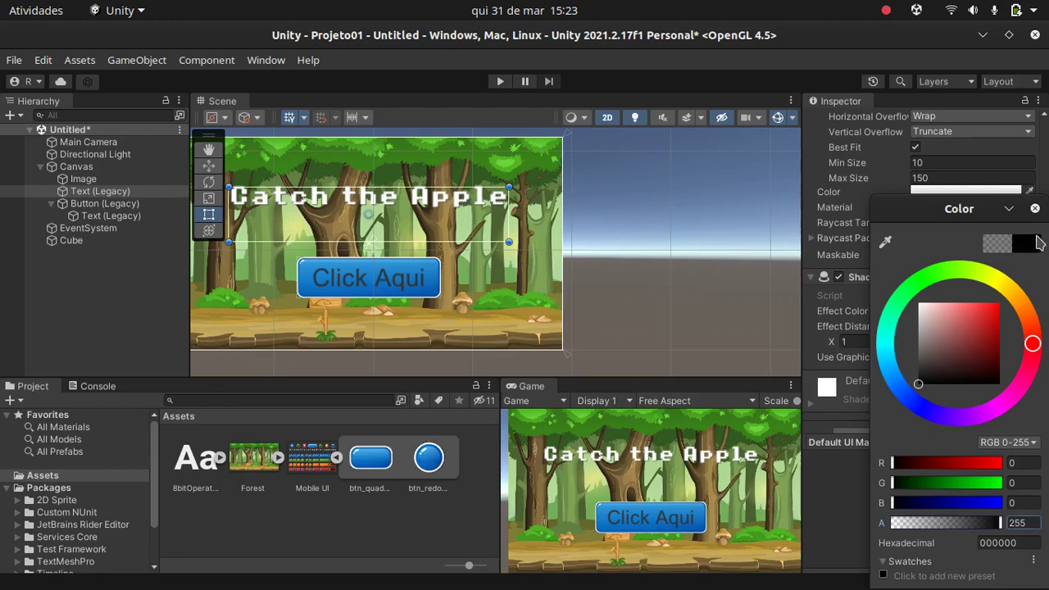
pyautogui.click(1035, 208)
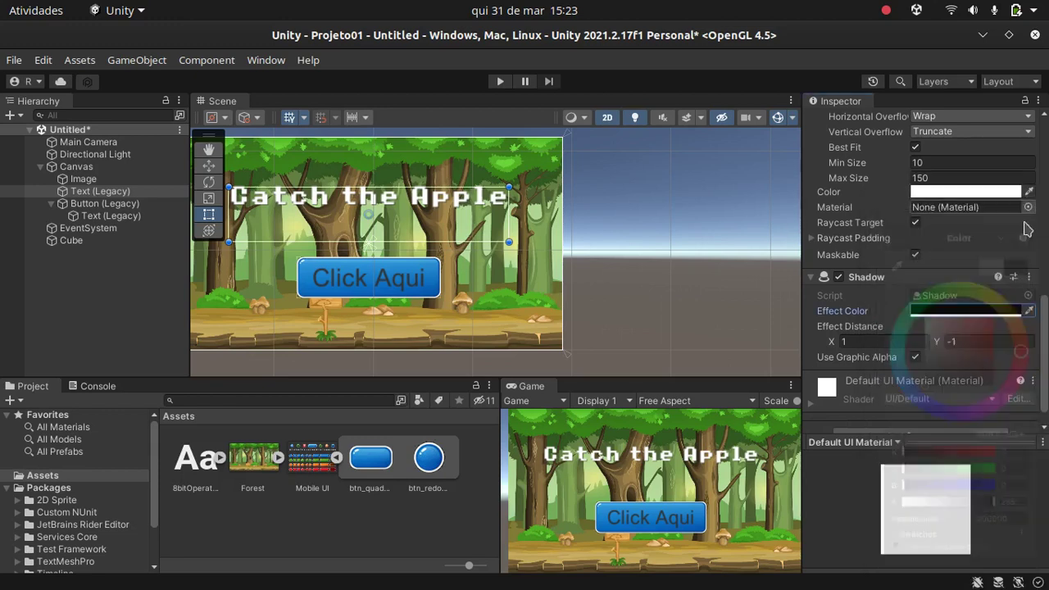
pyautogui.click(869, 342)
pyautogui.write('2.8')
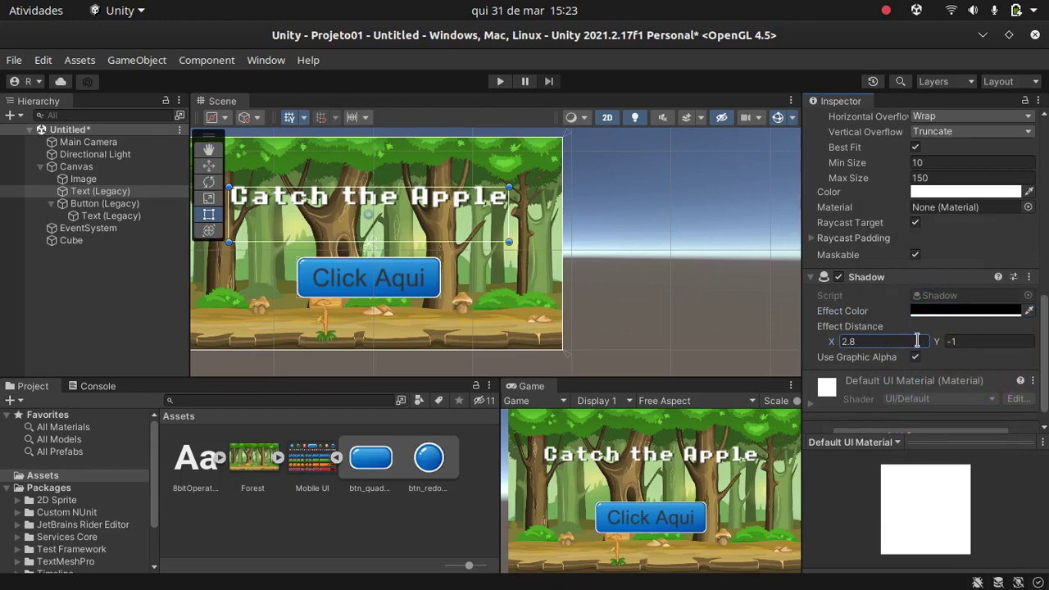
pyautogui.click(955, 342)
pyautogui.write('1.03')
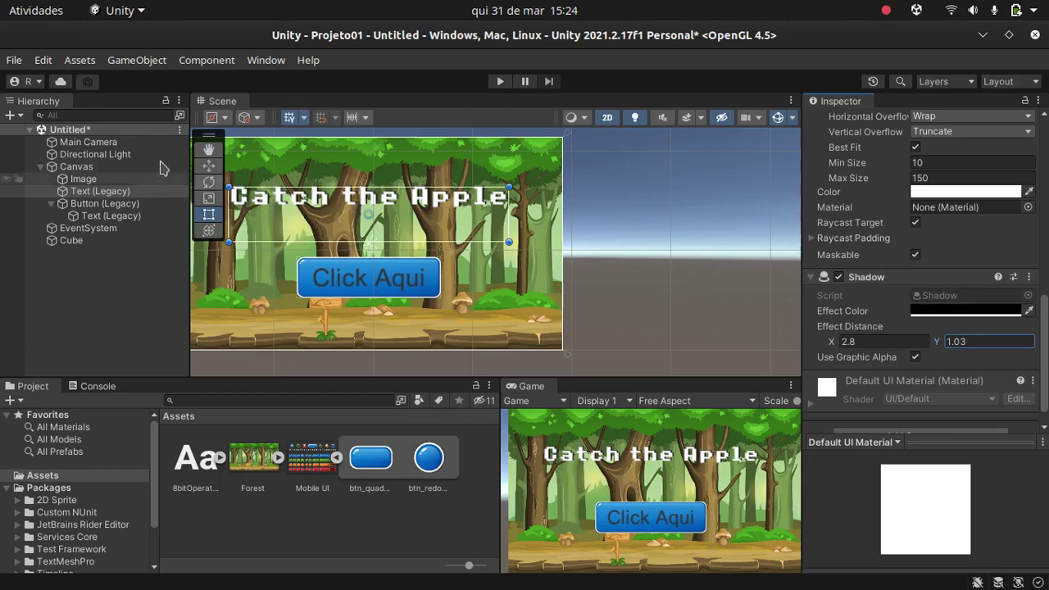
# Step: Add a UI Outline effect to the Catch the Apple title text
pyautogui.click(227, 66)
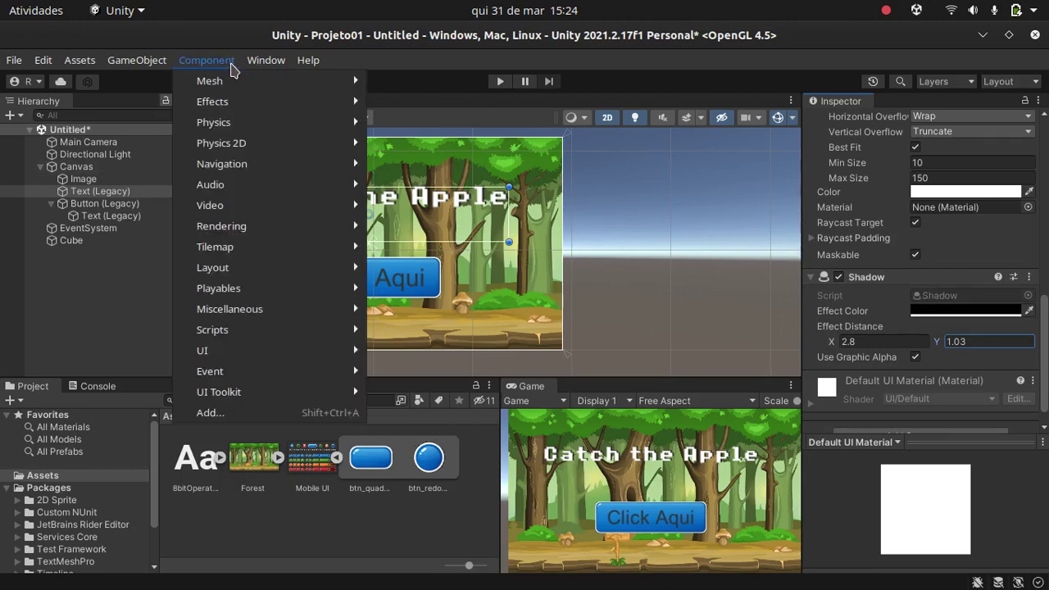
pyautogui.moveTo(276, 354)
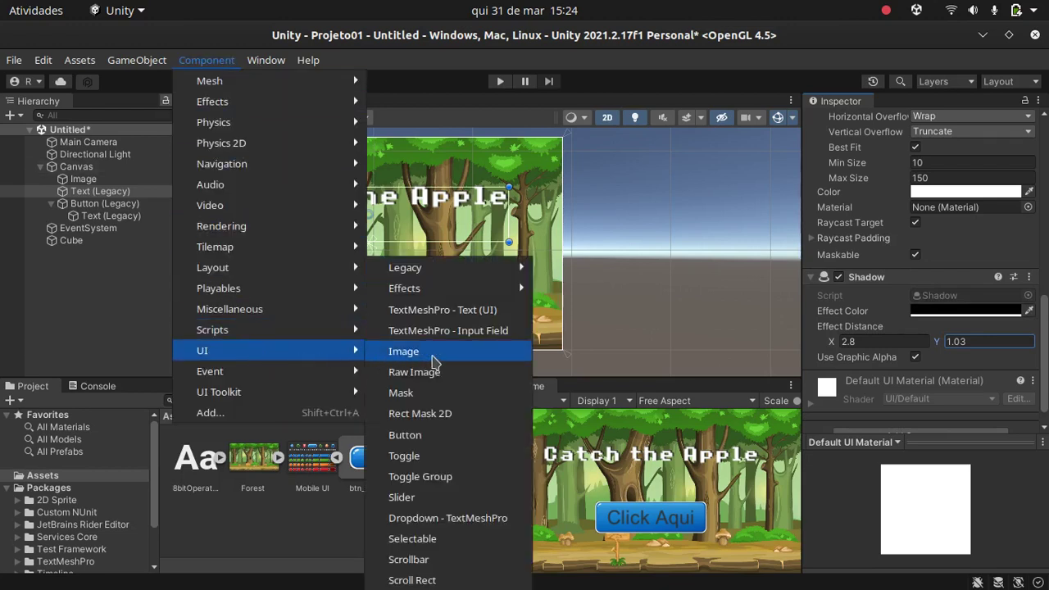
pyautogui.moveTo(477, 295)
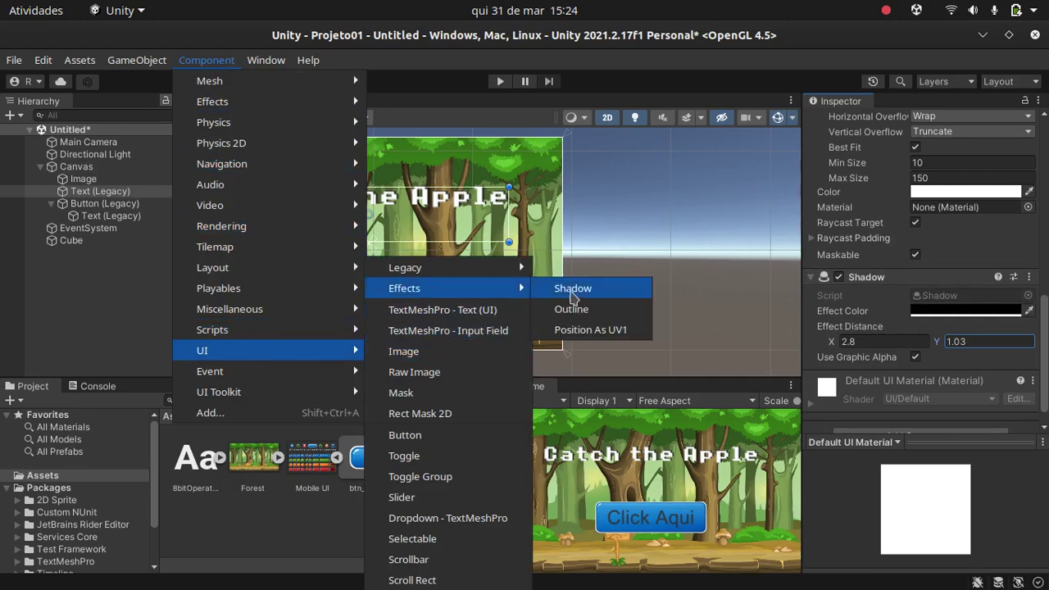
pyautogui.click(590, 313)
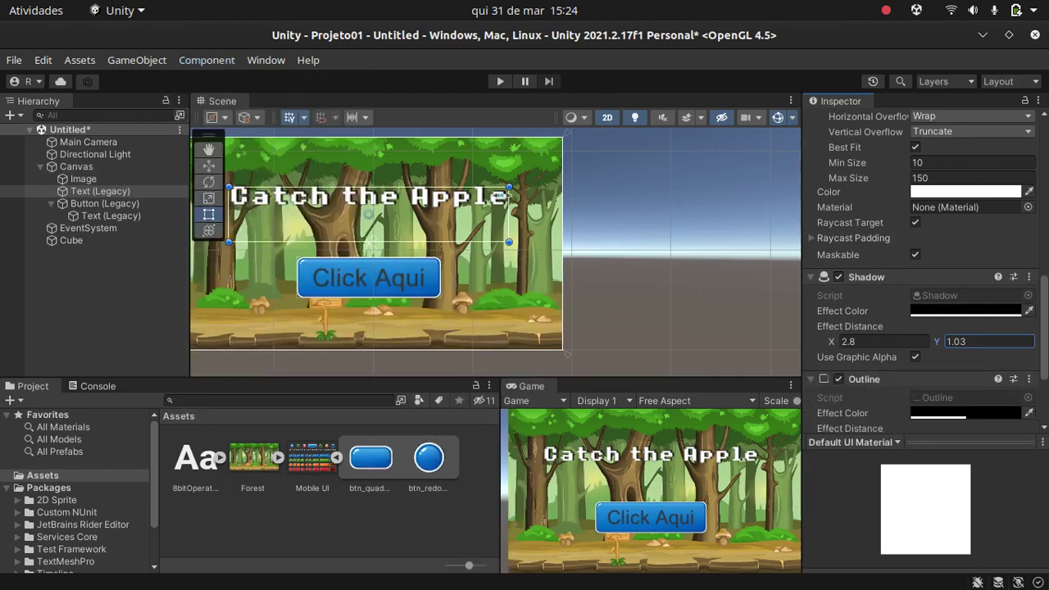
# Step: Set the outline's Effect Color to dark green 001403 at alpha 255
pyautogui.click(959, 413)
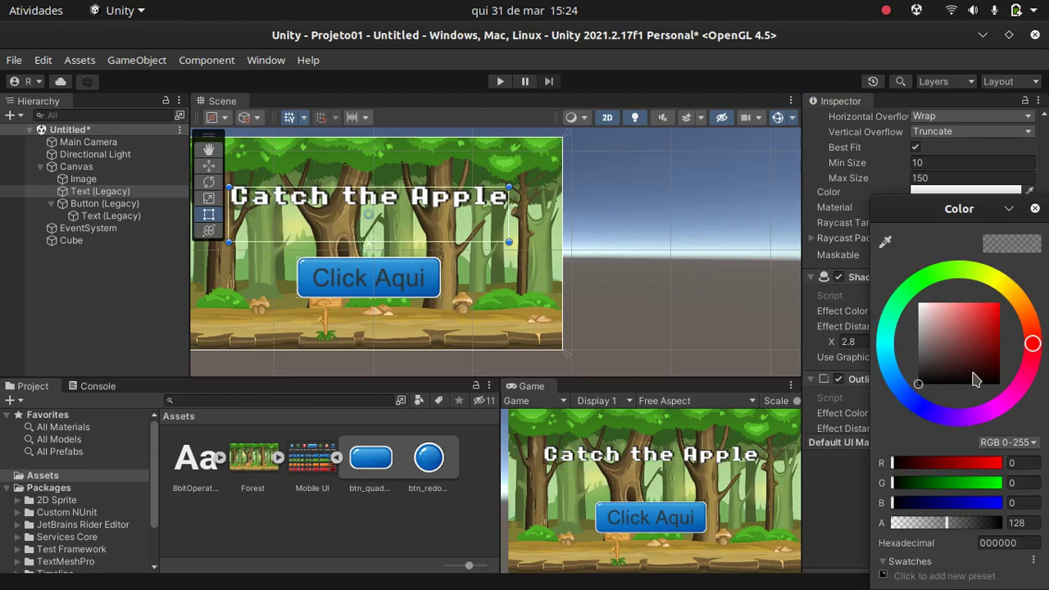
pyautogui.moveTo(984, 330)
pyautogui.mouseDown()
pyautogui.moveTo(1003, 290)
pyautogui.moveTo(997, 296)
pyautogui.mouseUp()
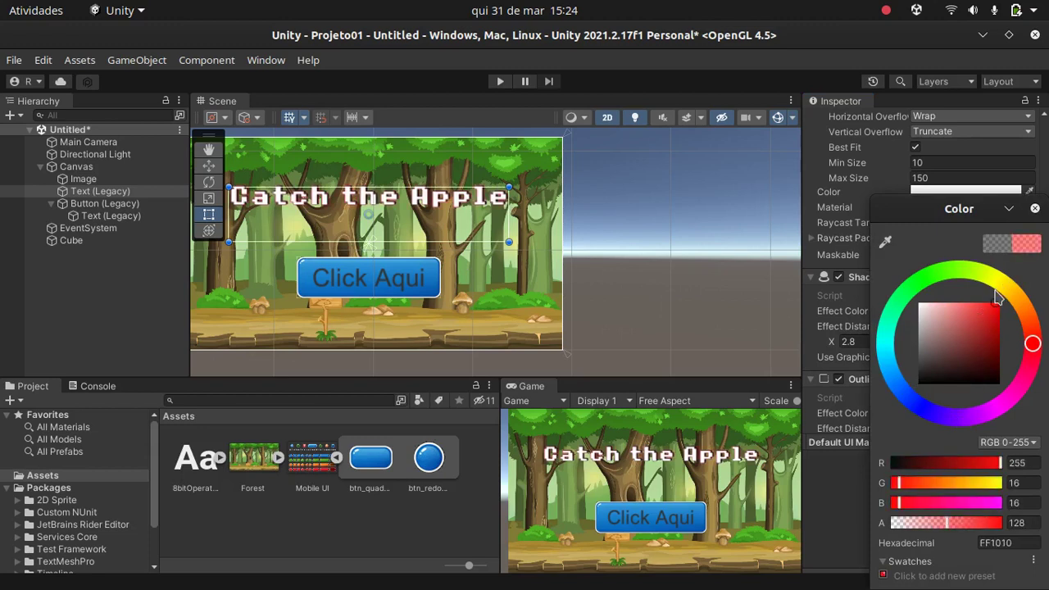
pyautogui.click(914, 284)
pyautogui.moveTo(973, 345); pyautogui.dragTo(1007, 384)
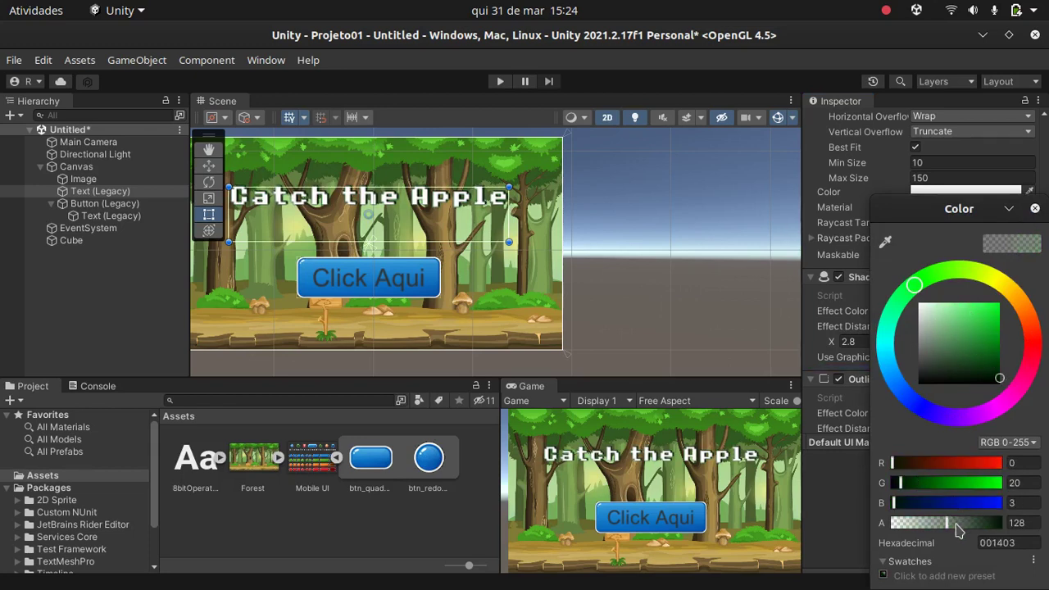
pyautogui.moveTo(948, 522); pyautogui.dragTo(1020, 525)
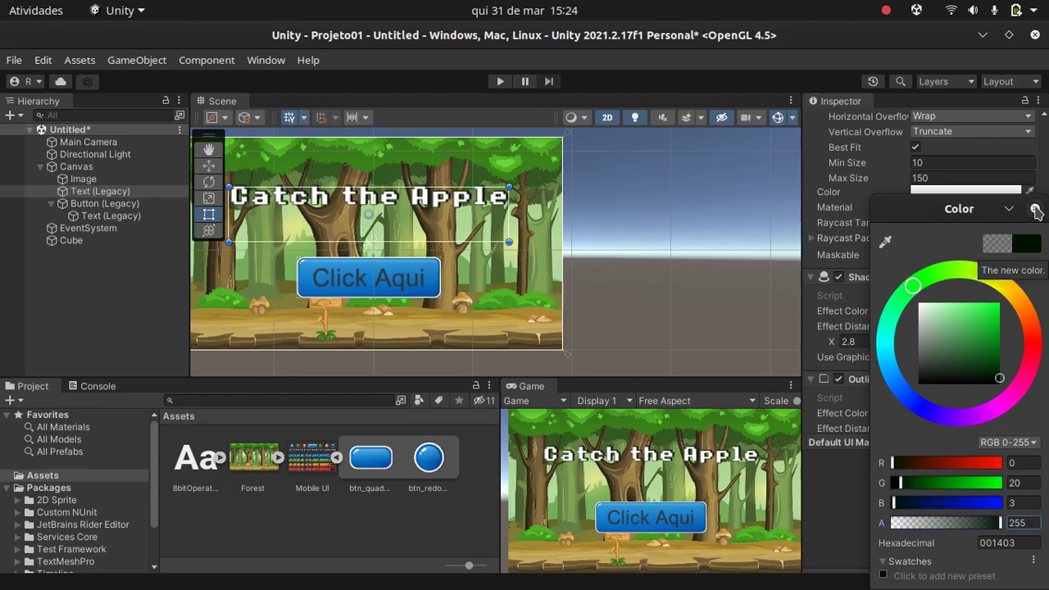
pyautogui.click(1035, 209)
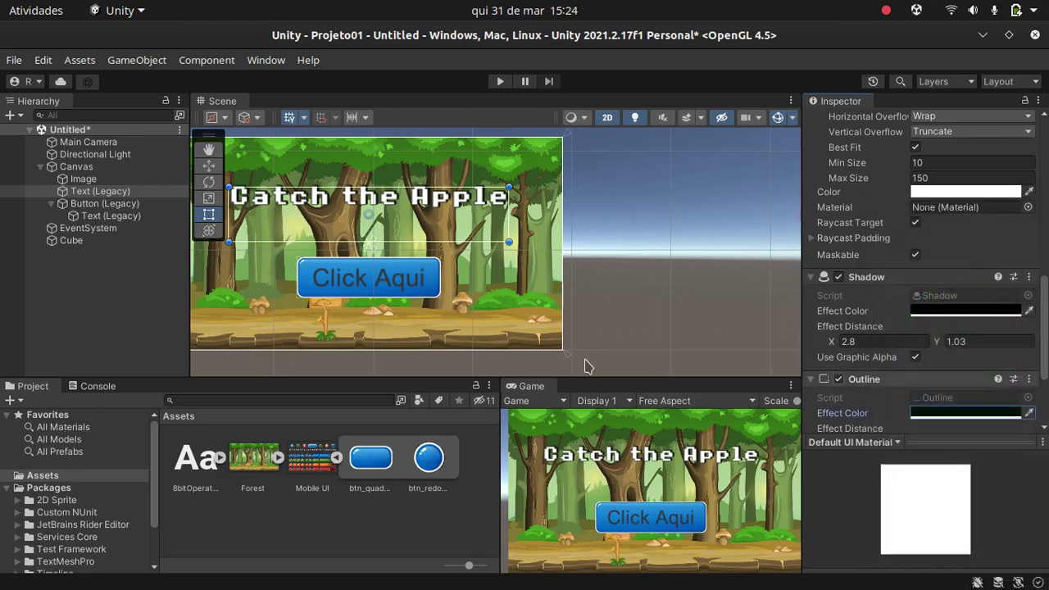
pyautogui.click(343, 277)
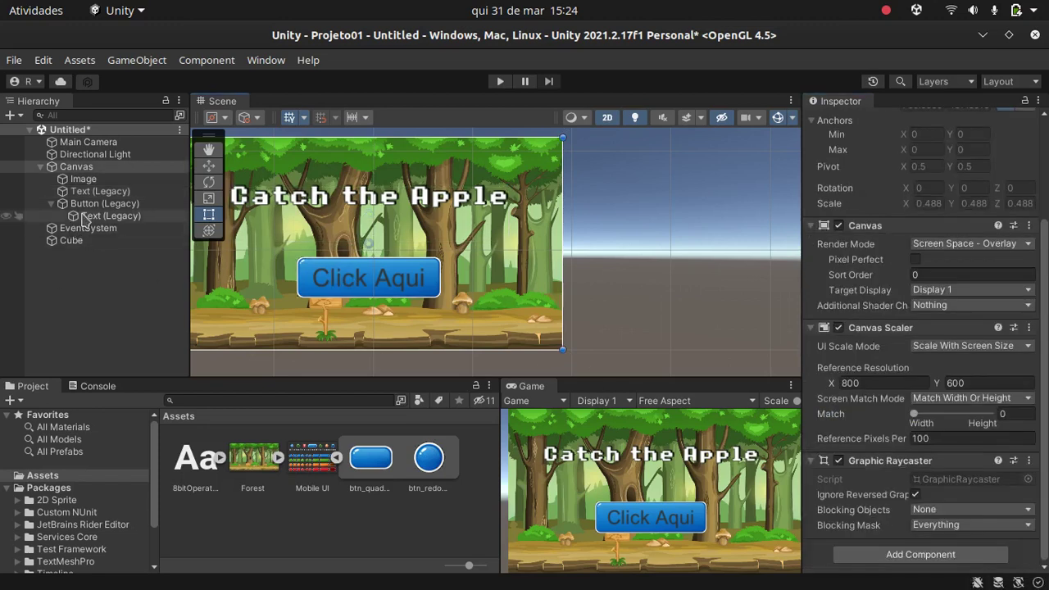
# Step: Give the button's Text (Legacy) the 8bitOperatorPlus8-Bold font and the label 'Jogar'
pyautogui.click(84, 216)
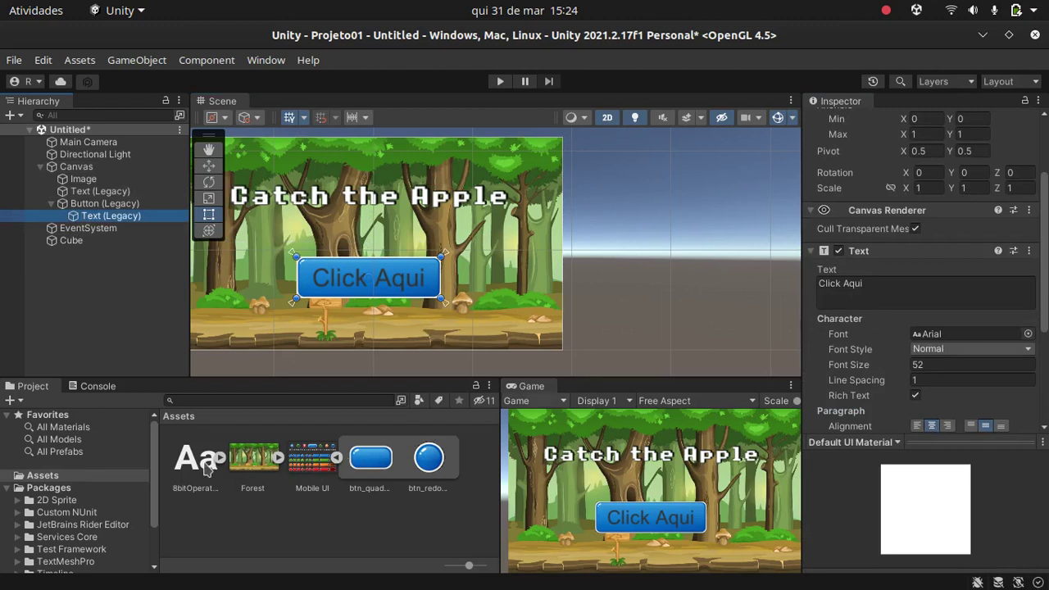
pyautogui.moveTo(206, 468); pyautogui.dragTo(925, 335)
pyautogui.click(859, 291)
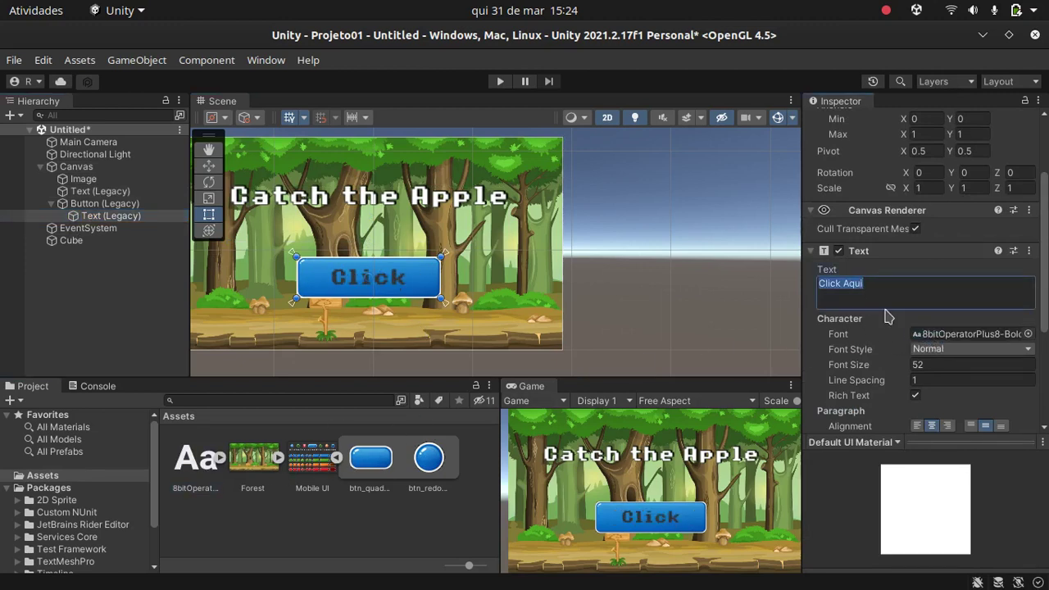
pyautogui.write('Jogar')
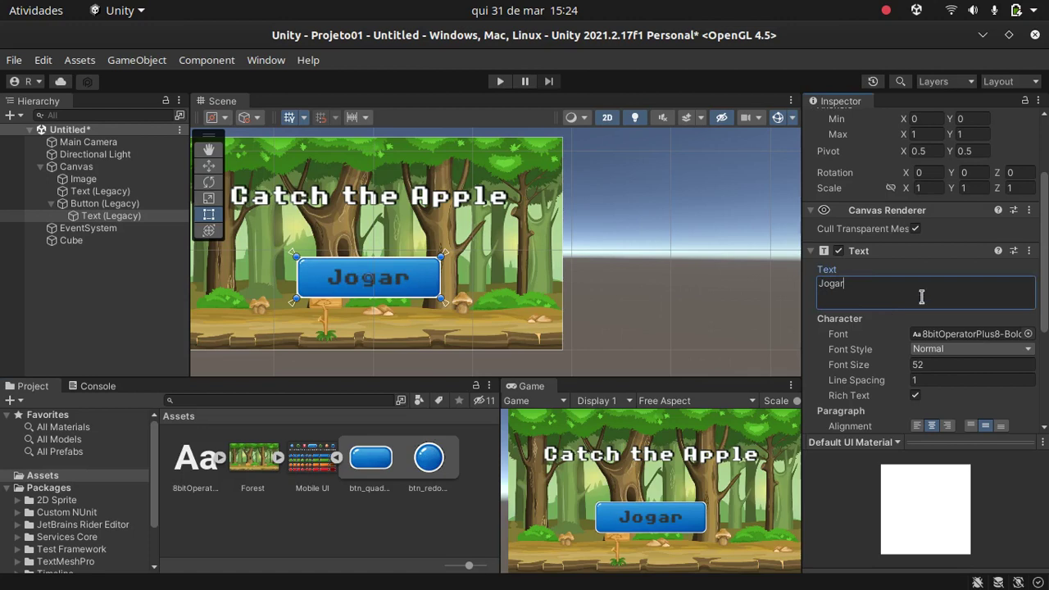
pyautogui.scroll(-5, 961, 295)
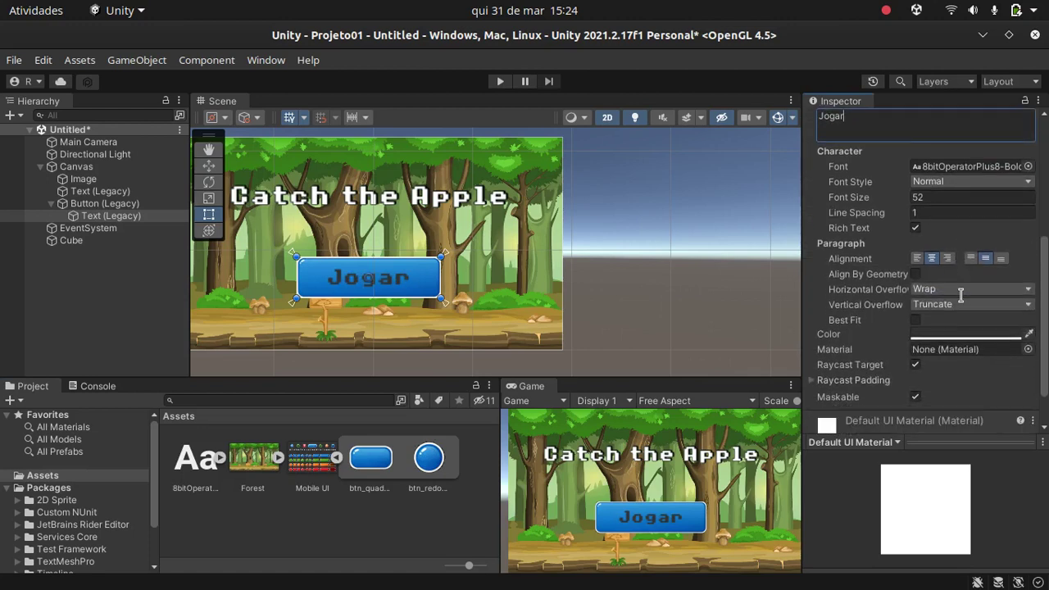
pyautogui.click(943, 336)
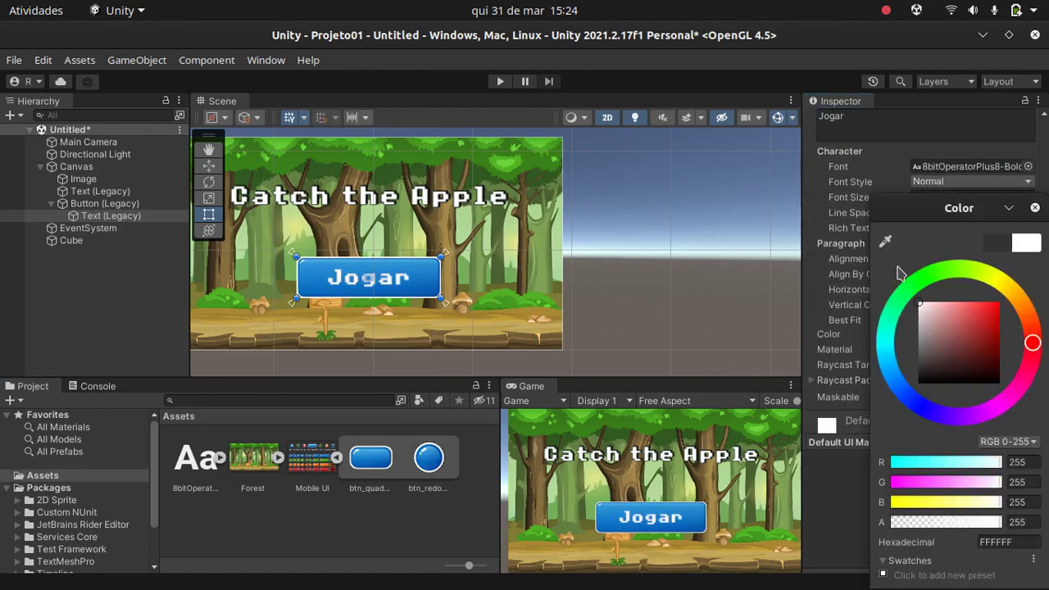
pyautogui.click(1034, 208)
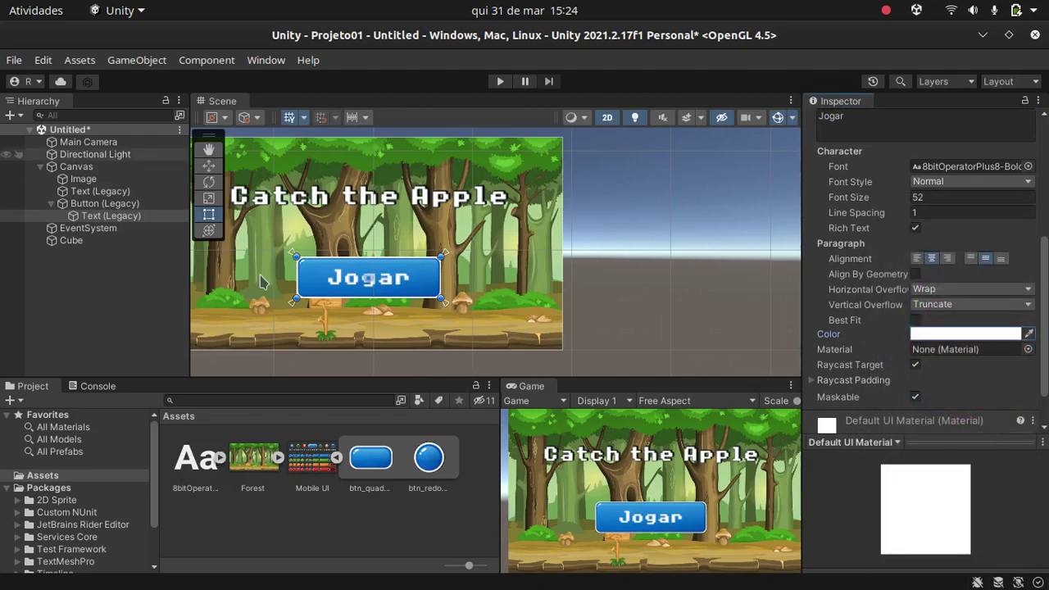
pyautogui.scroll(-3, 261, 281)
pyautogui.click(227, 304)
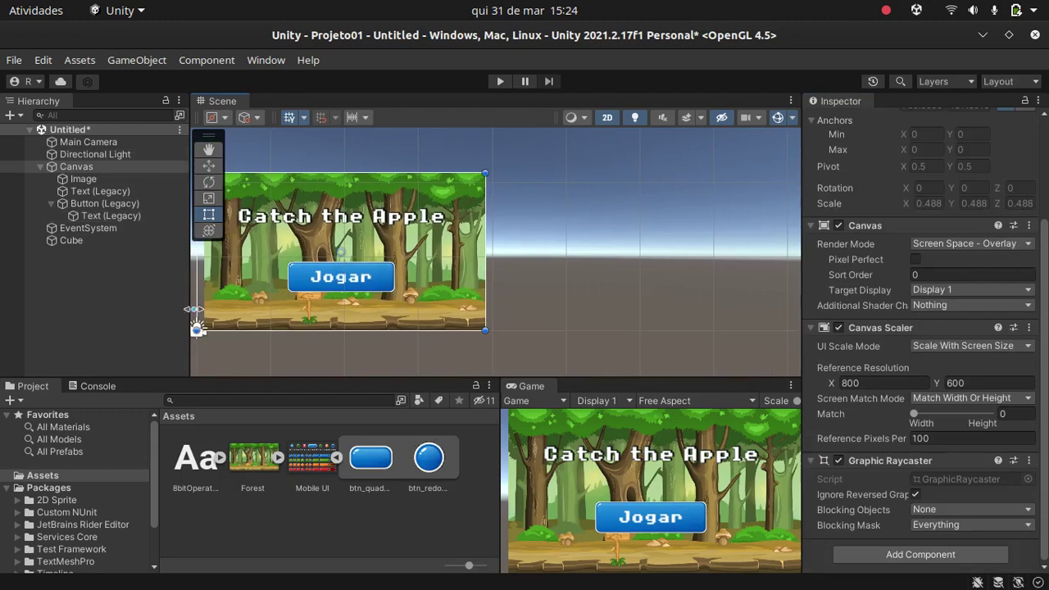
# Step: Centre the canvas in the Scene view and drag the forest Image's left edge to the canvas border
pyautogui.moveTo(197, 331); pyautogui.dragTo(206, 331)
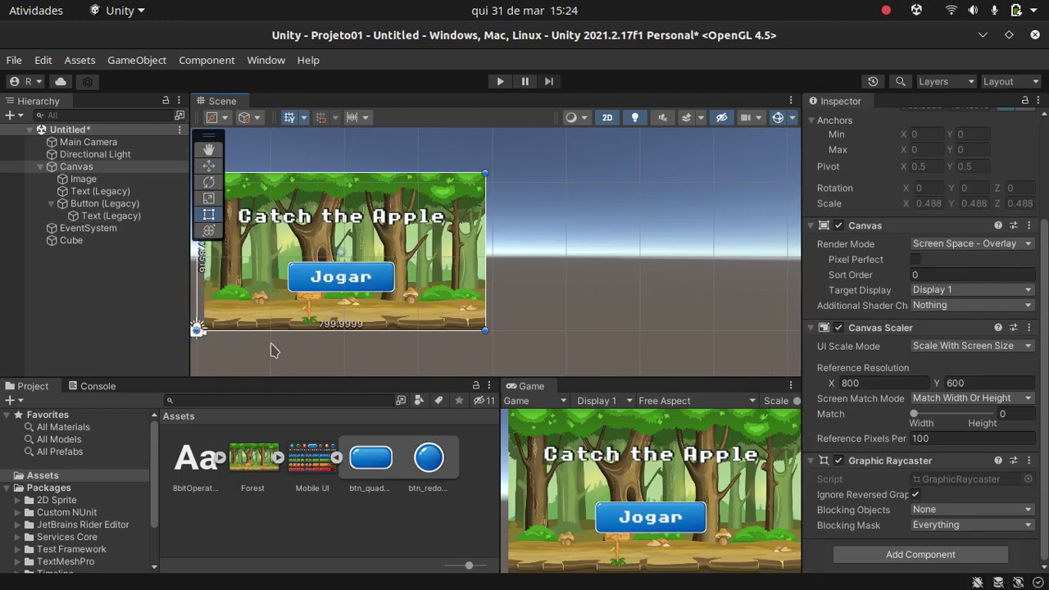
pyautogui.scroll(-1, 271, 346)
pyautogui.scroll(-1, 269, 344)
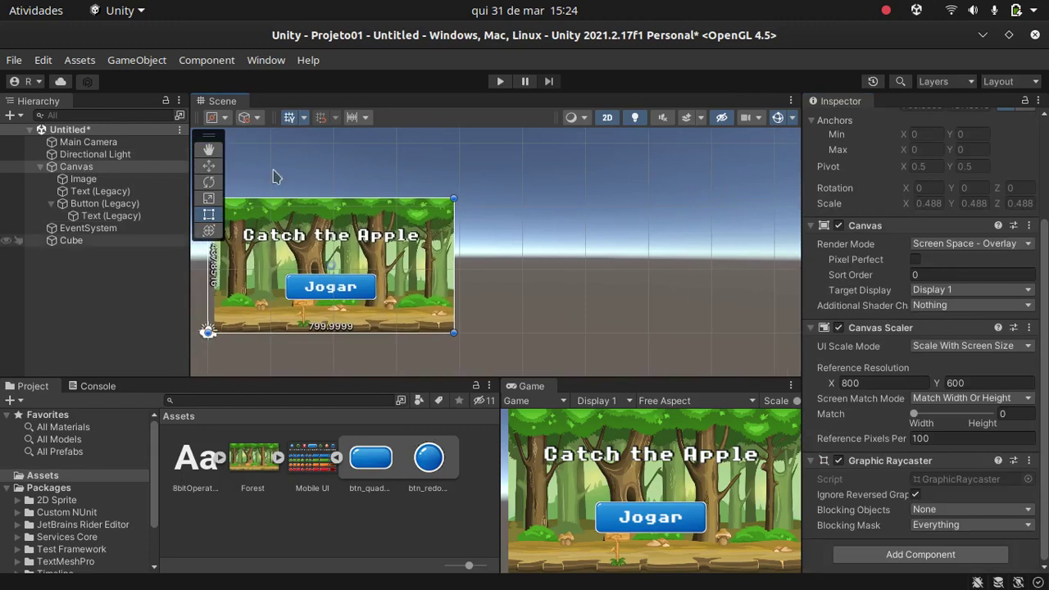
pyautogui.scroll(1, 347, 295)
pyautogui.scroll(1, 347, 293)
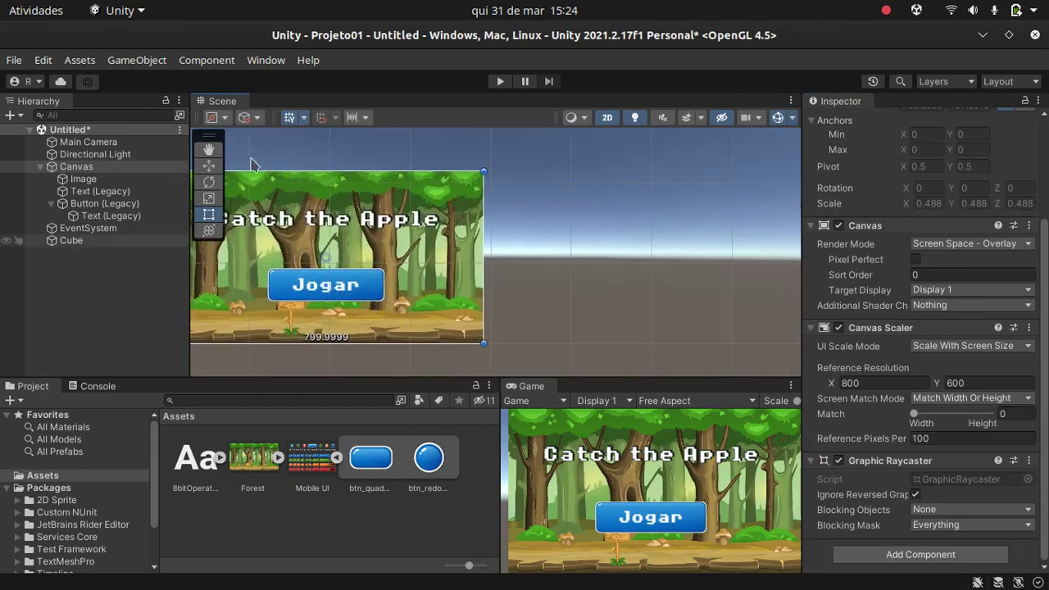
pyautogui.click(210, 155)
pyautogui.moveTo(196, 338); pyautogui.dragTo(338, 331)
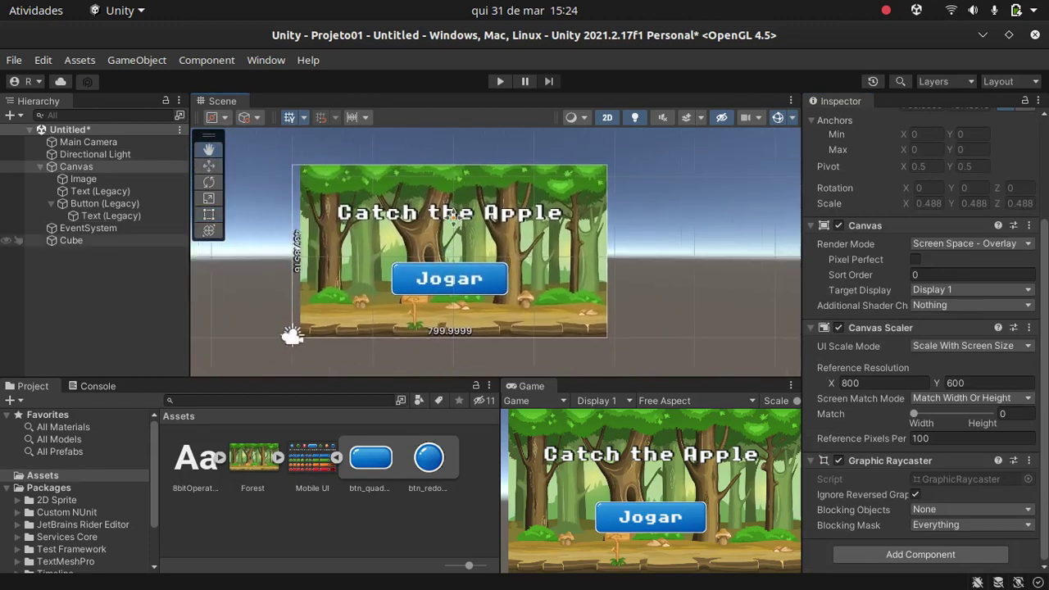
pyautogui.click(83, 179)
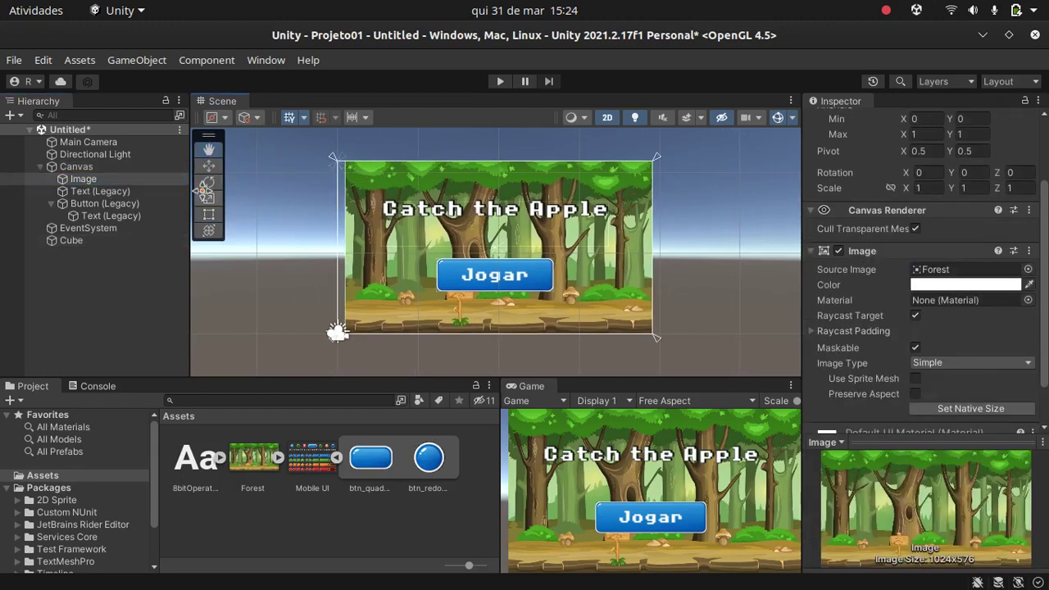
pyautogui.click(208, 213)
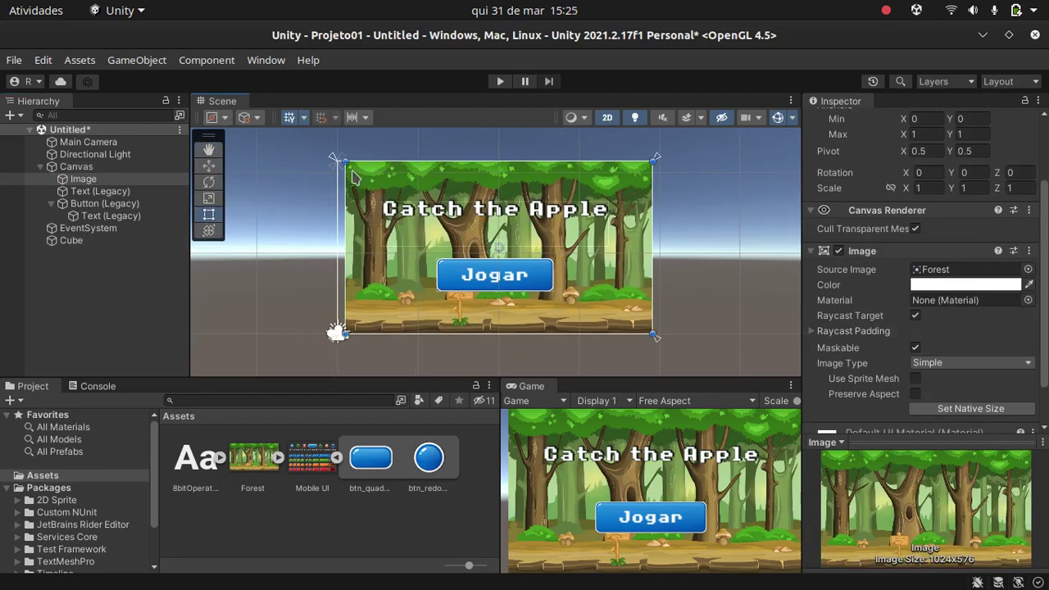
pyautogui.moveTo(349, 164); pyautogui.dragTo(337, 162)
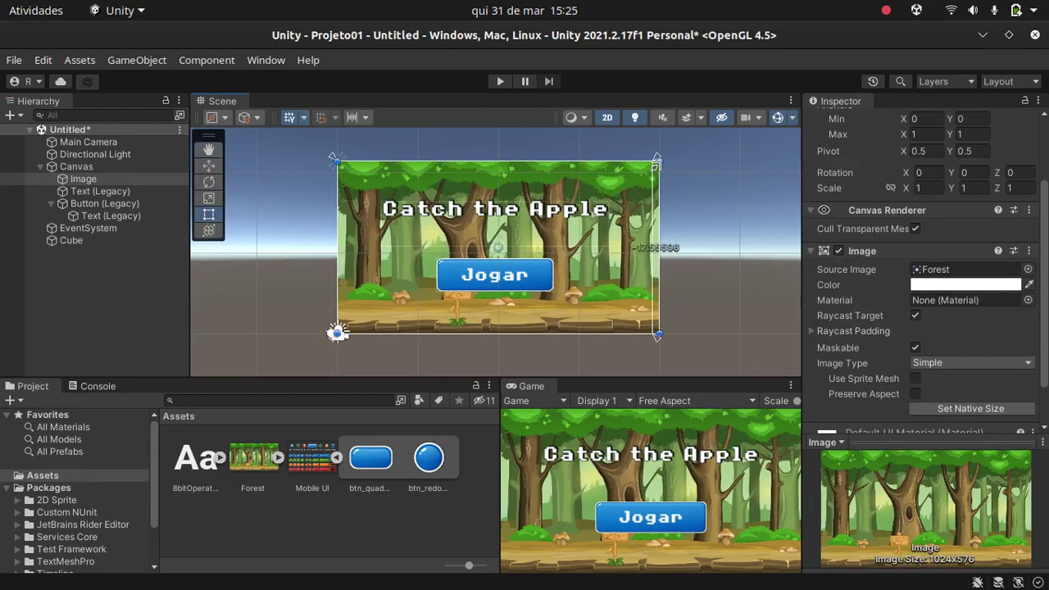
pyautogui.click(386, 509)
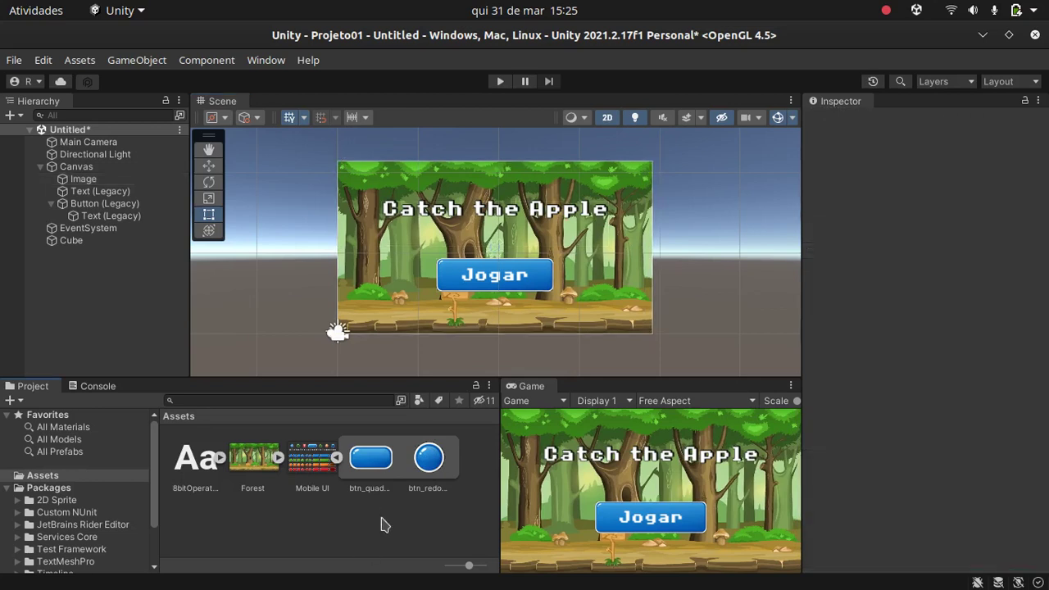
# Step: Create ButtonStart.cs via Create > C# Script in Assets and open it in Visual Studio Code
pyautogui.rightClick(248, 520)
pyautogui.moveTo(416, 86)
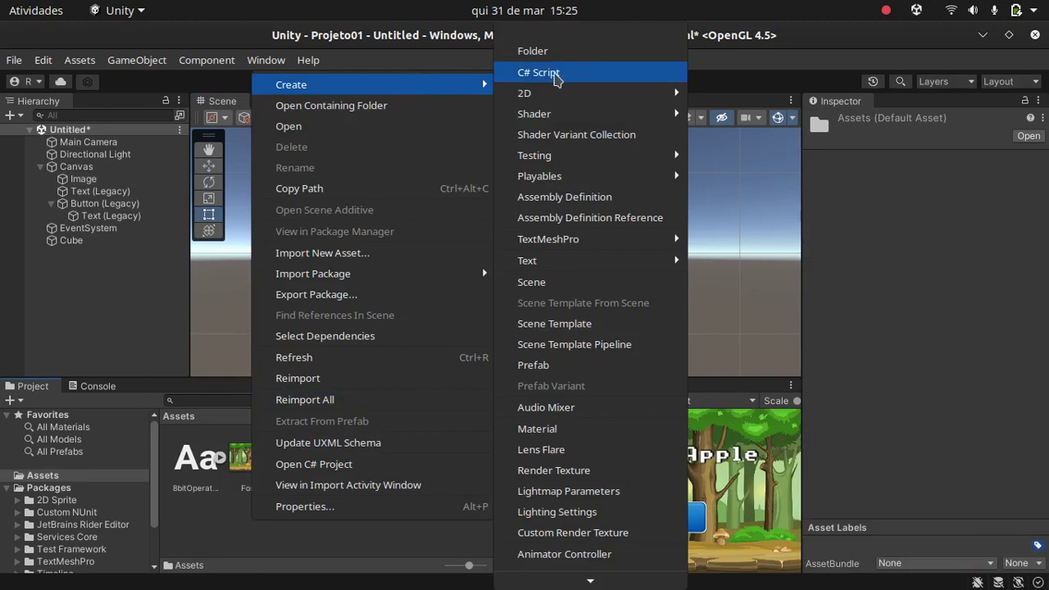
pyautogui.click(566, 72)
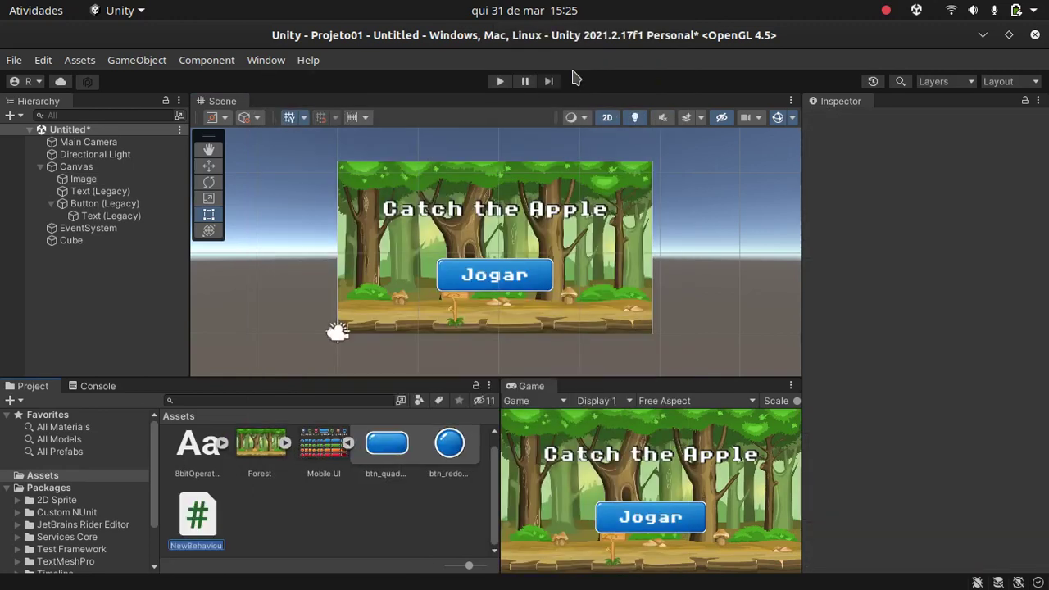
pyautogui.write('ButtonStart')
pyautogui.press('Return')
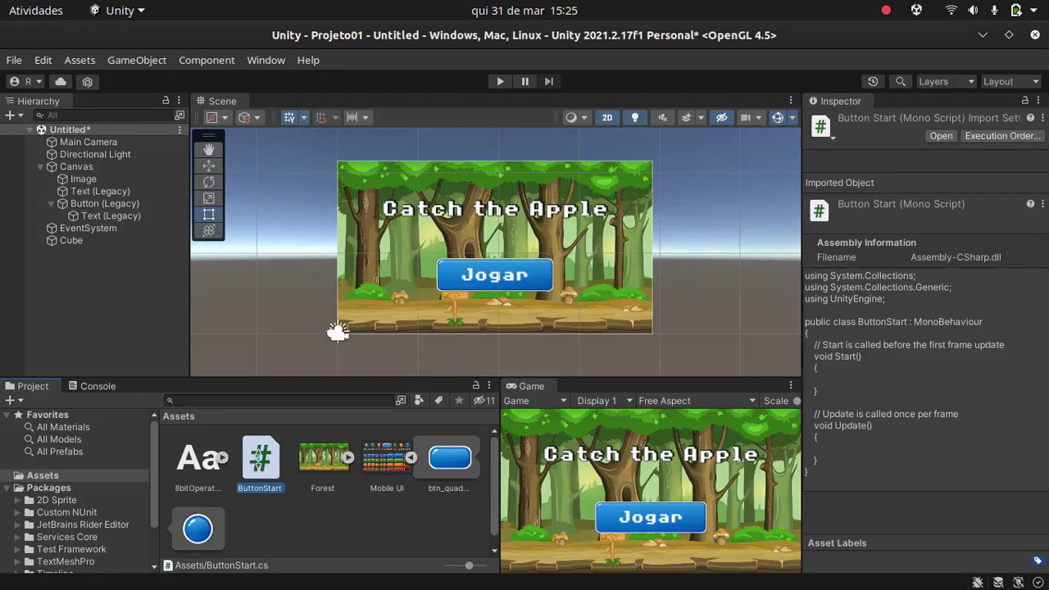
pyautogui.doubleClick(260, 459)
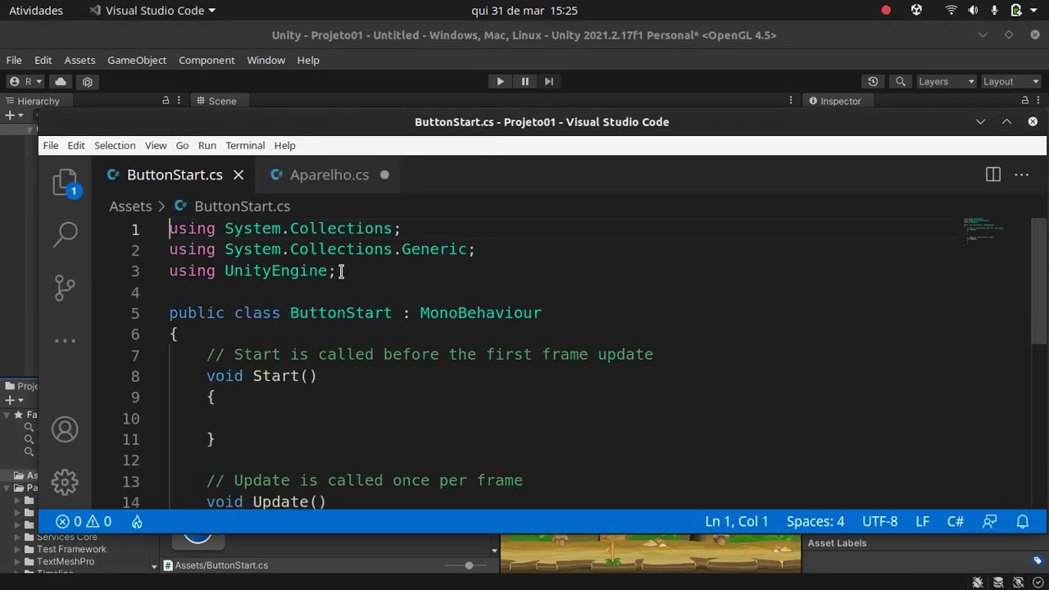
# Step: Delete the extra header lines and duplicate the using UnityEngine line
pyautogui.moveTo(503, 250); pyautogui.dragTo(91, 201)
pyautogui.press('Delete')
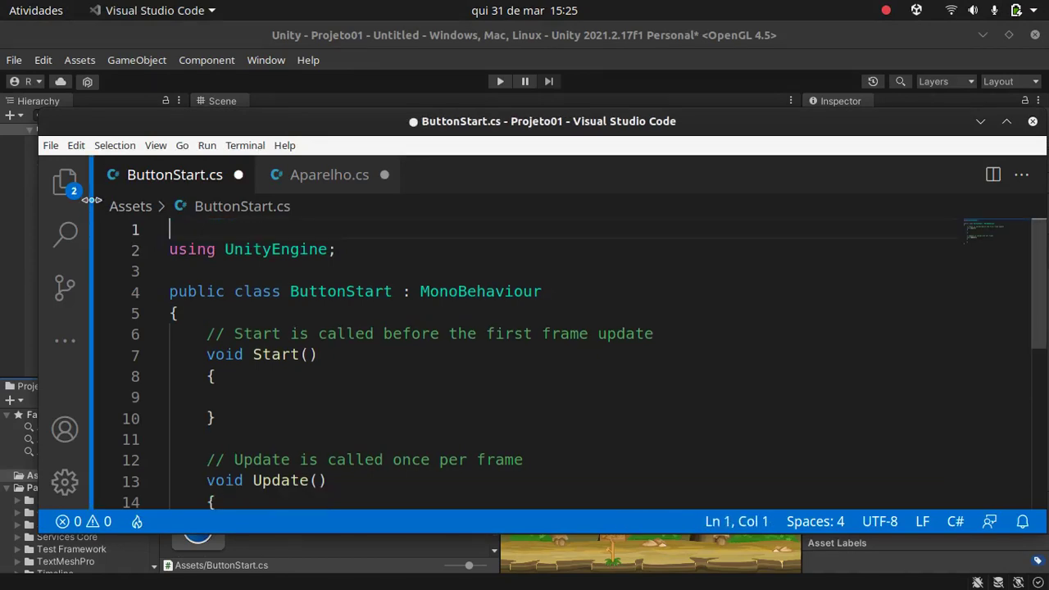
pyautogui.press('Delete')
pyautogui.moveTo(353, 229); pyautogui.dragTo(135, 222)
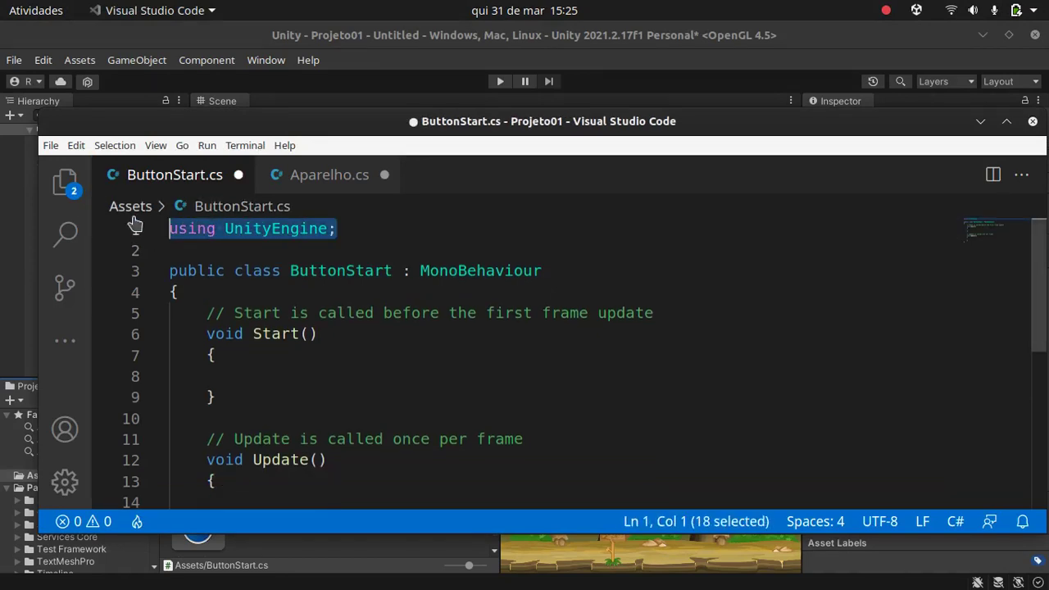
pyautogui.hotkey('ctrl', 'c')
pyautogui.click(353, 231)
pyautogui.press('Return')
pyautogui.hotkey('ctrl', 'v')
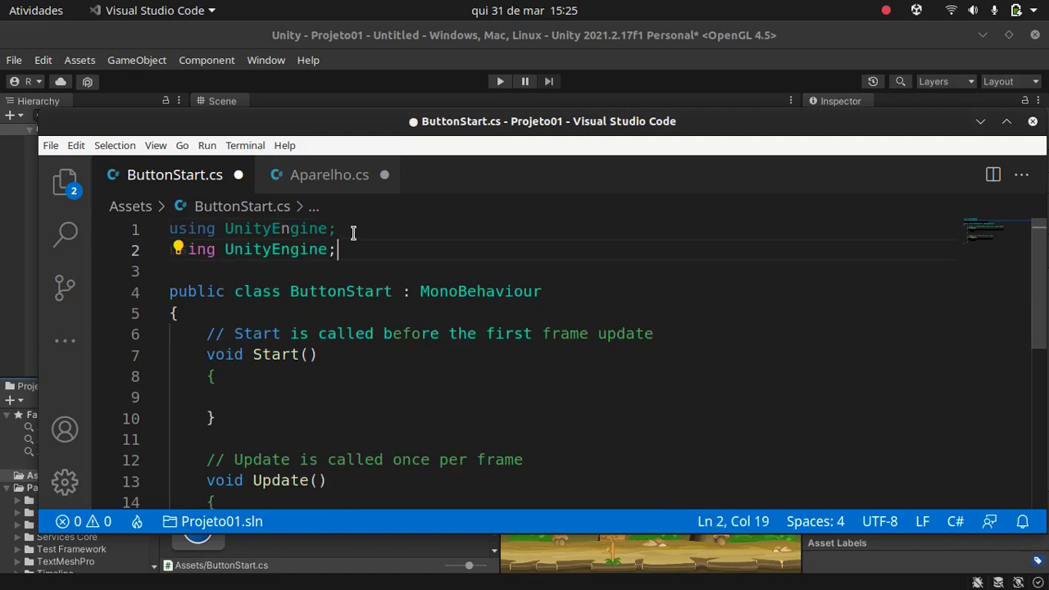
# Step: Change the copy to using UnityEngine.SceneManagement and delete the Start and Update methods
pyautogui.click(331, 250)
pyautogui.write('.Sc')
pyautogui.press('Return')
pyautogui.moveTo(204, 335); pyautogui.dragTo(236, 434)
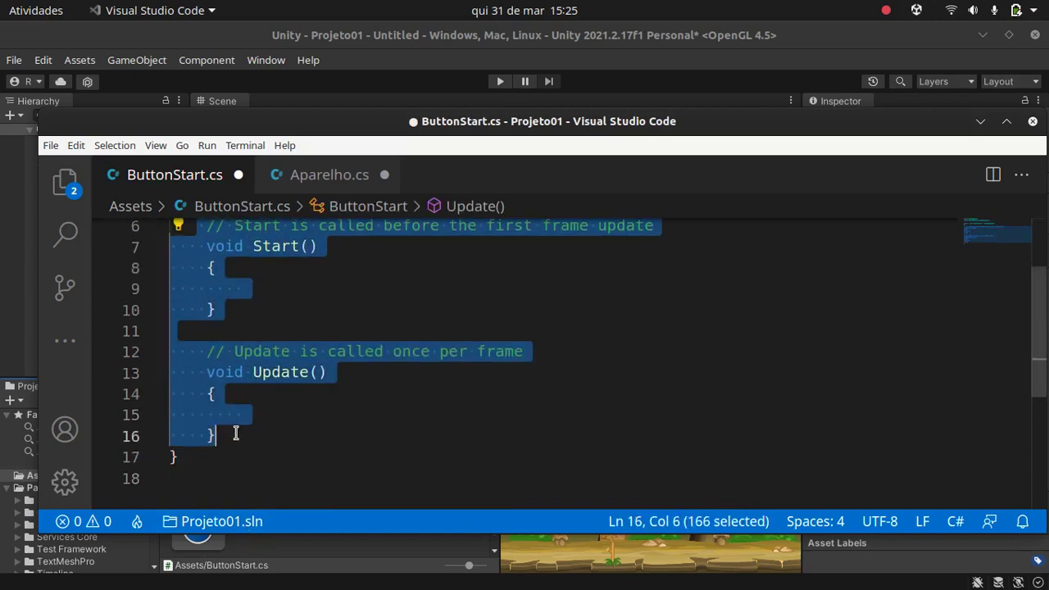
pyautogui.press('Delete')
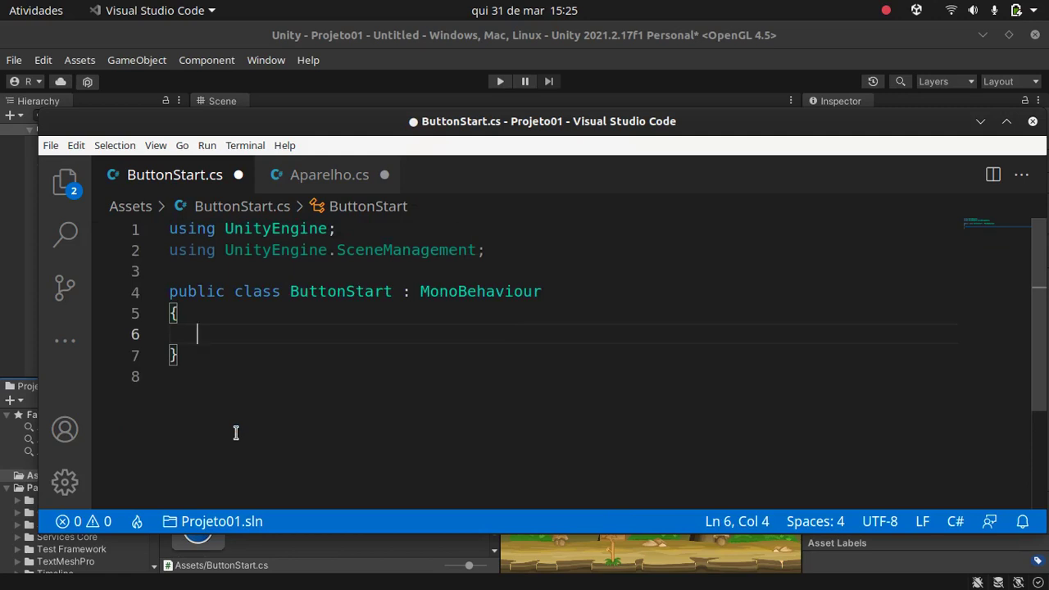
# Step: Declare an empty void BtnClick() method in the ButtonStart class
pyautogui.write('void ')
pyautogui.write('Bt')
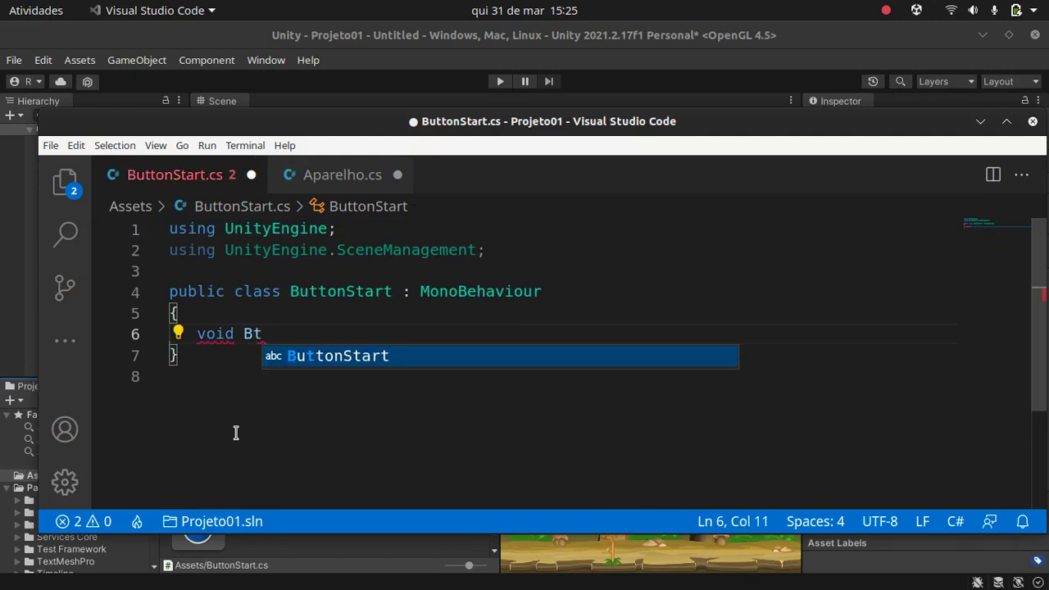
pyautogui.click(344, 292)
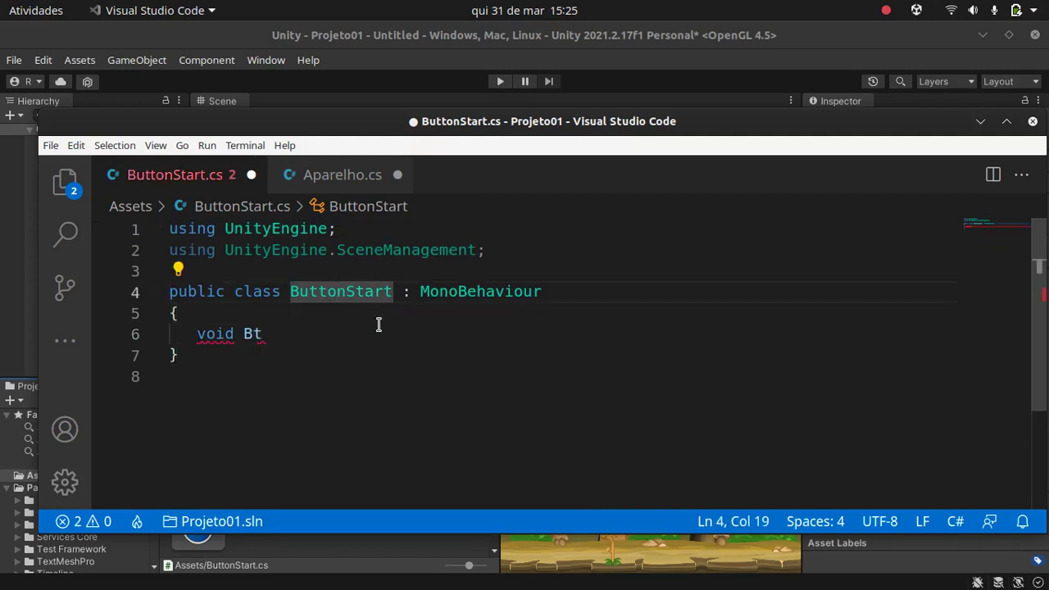
pyautogui.click(268, 337)
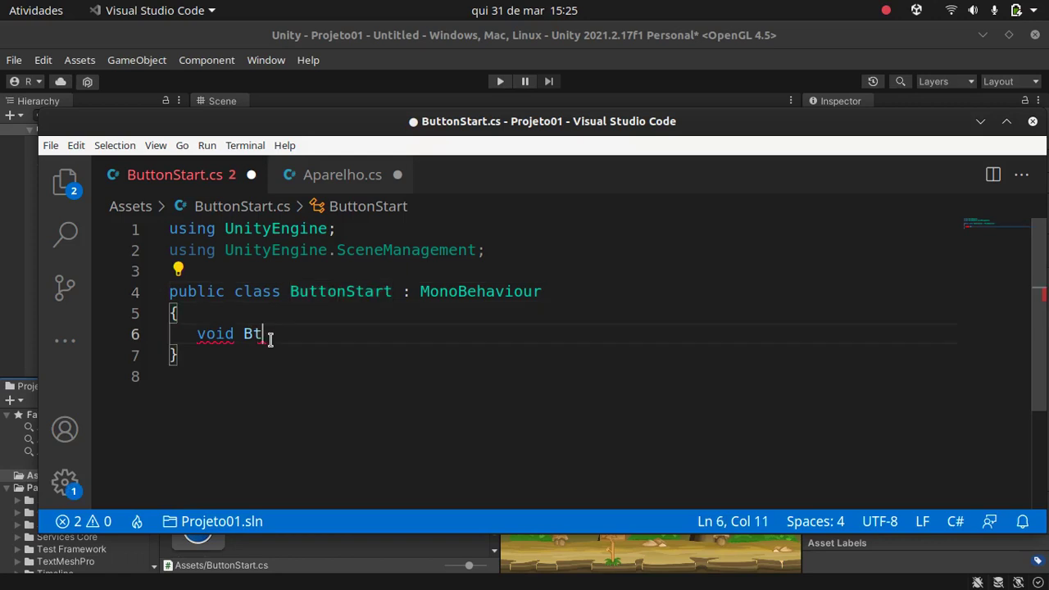
pyautogui.write('n')
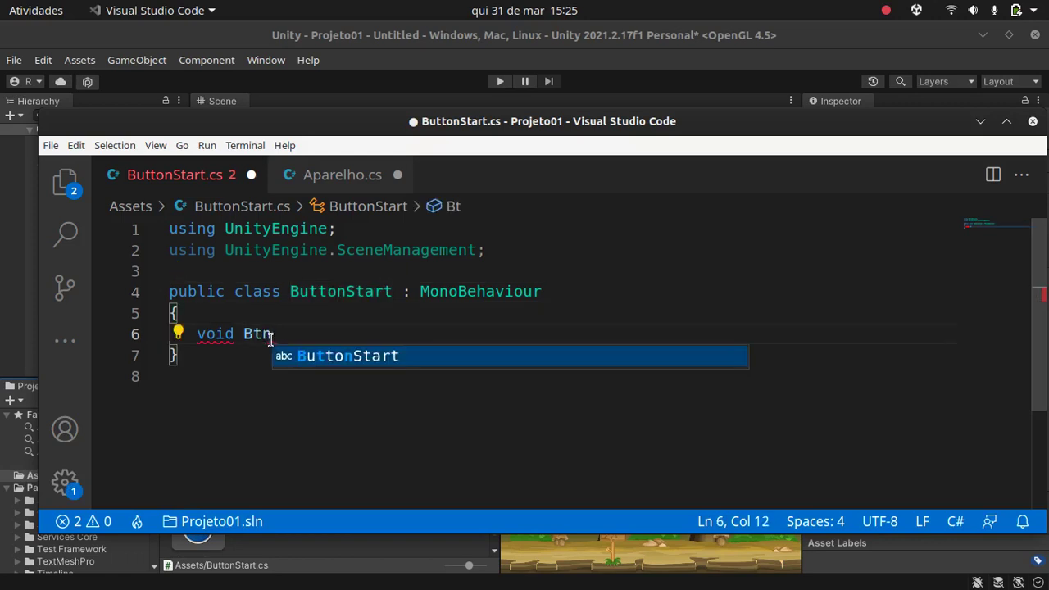
pyautogui.write('Click()')
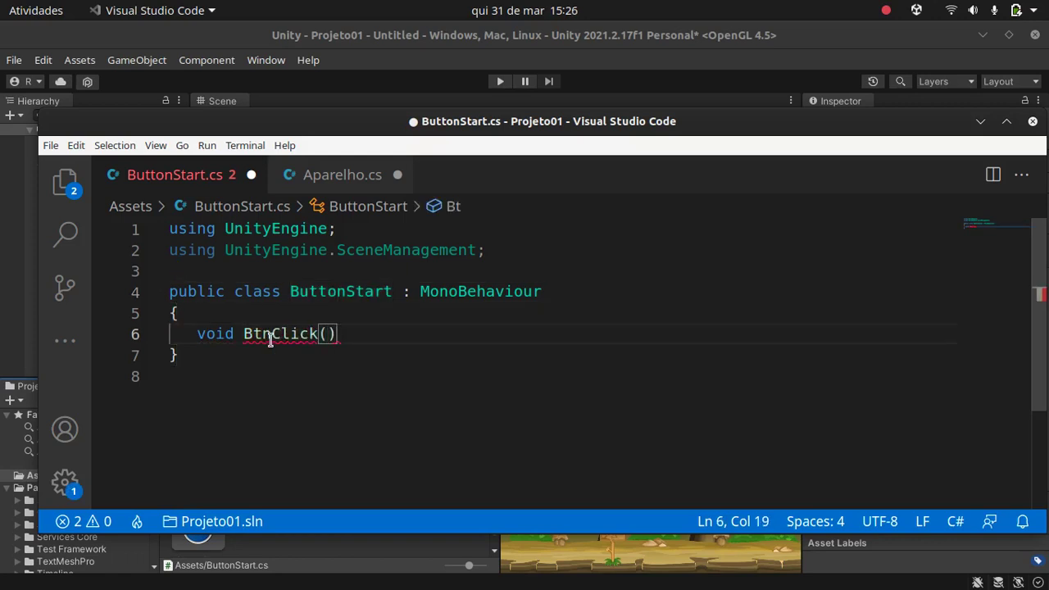
pyautogui.write('{')
pyautogui.press('Return')
pyautogui.press('Tab')
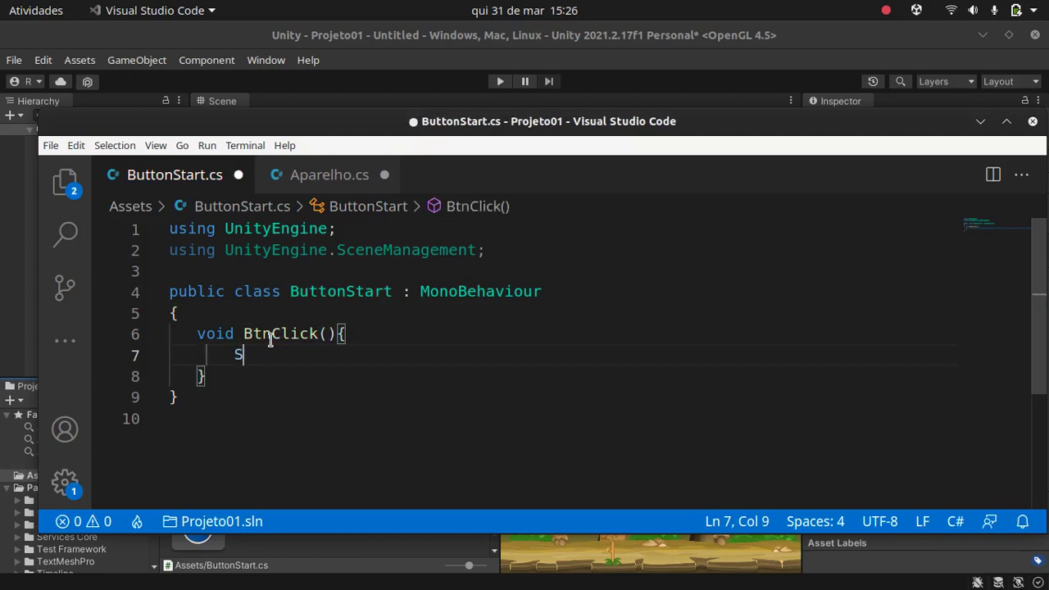
# Step: Make BtnClick call SceneManager.LoadScene("Game"); and save the script
pyautogui.write('Scen')
pyautogui.press('Down')
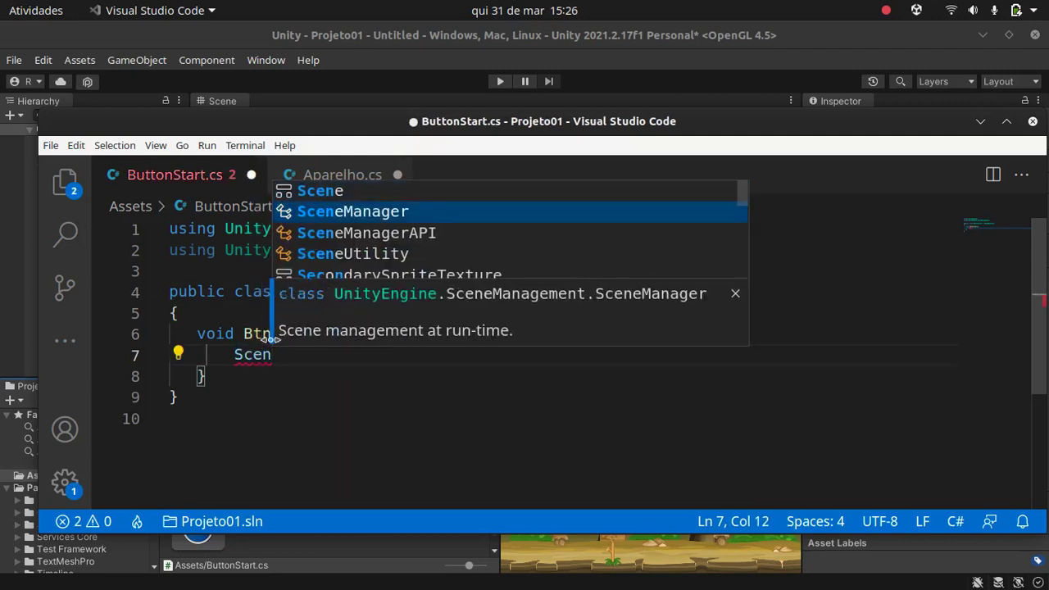
pyautogui.press('Return')
pyautogui.write('.Lo')
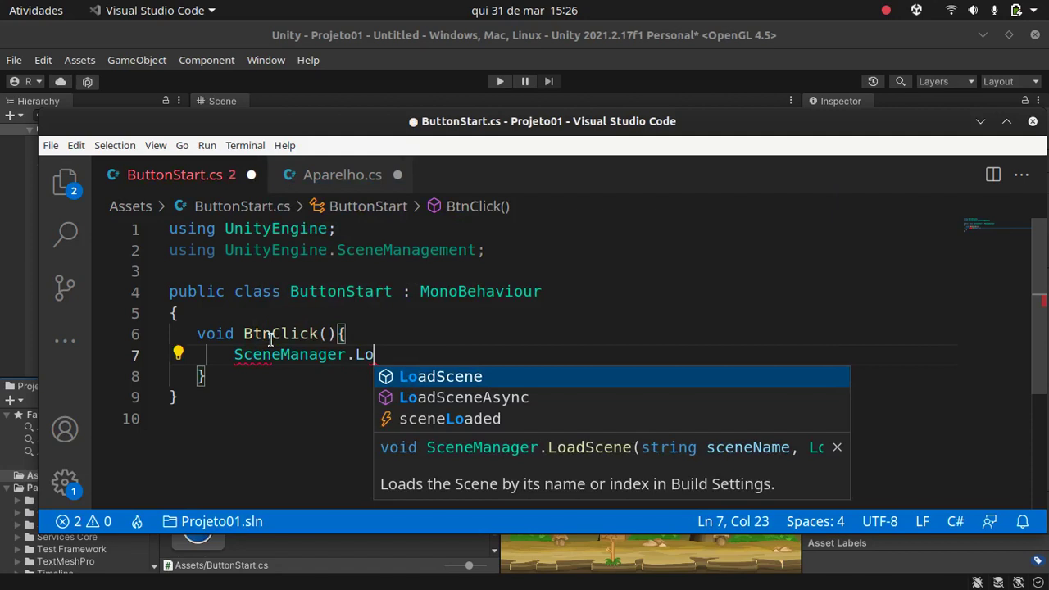
pyautogui.press('Return')
pyautogui.write('("')
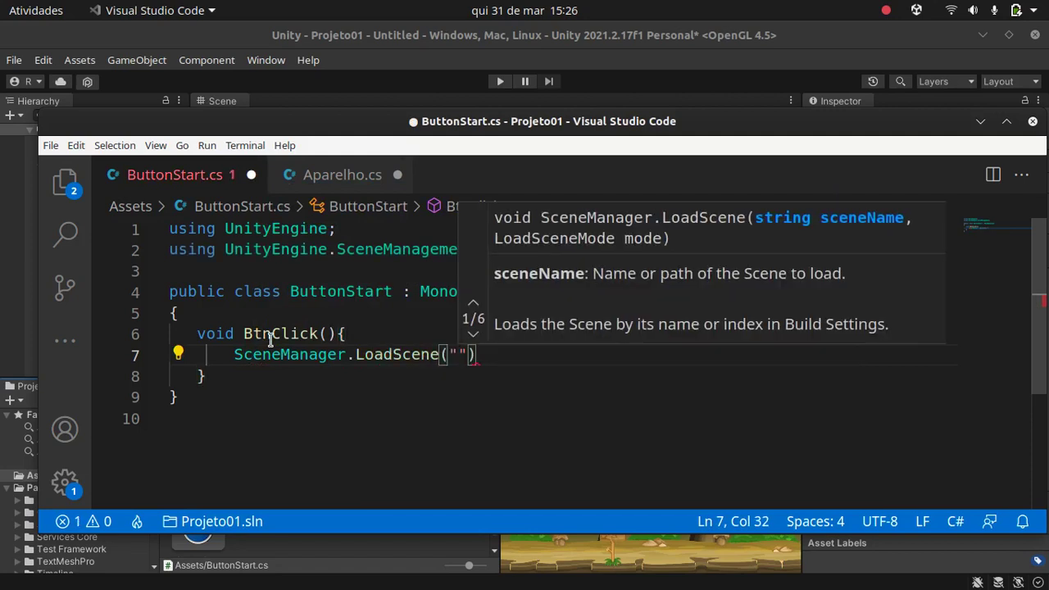
pyautogui.write('Game')
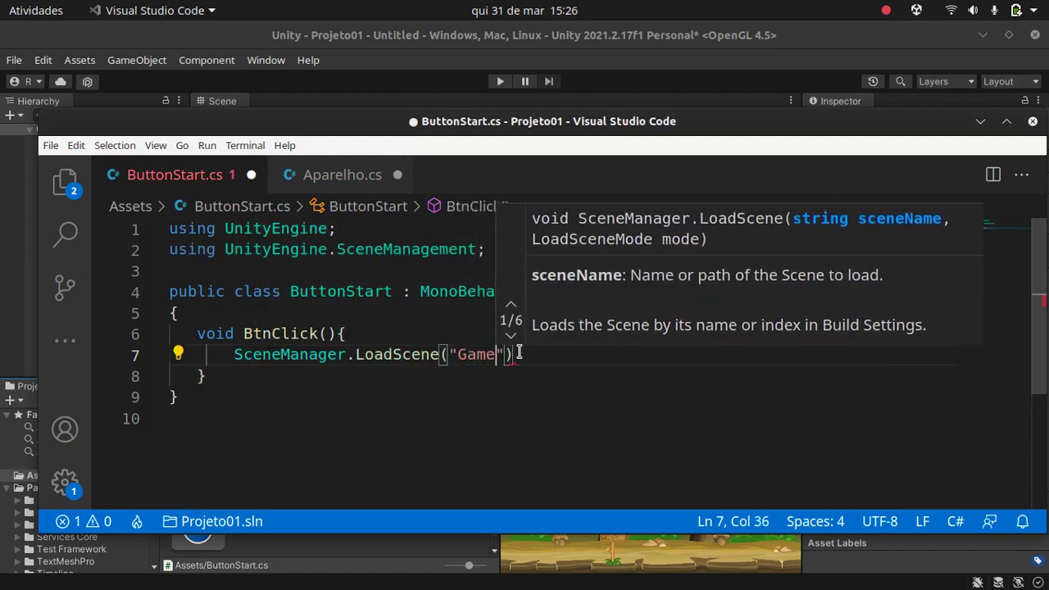
pyautogui.click(525, 354)
pyautogui.write(';')
pyautogui.hotkey('ctrl', 's')
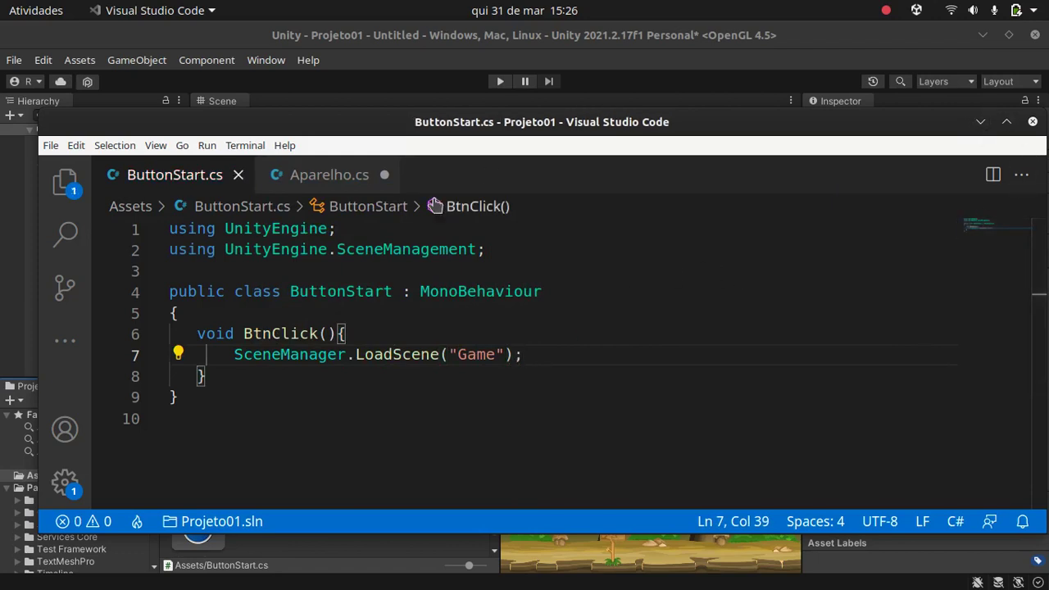
# Step: Restore, shift left and minimize the Visual Studio Code window
pyautogui.doubleClick(59, 122)
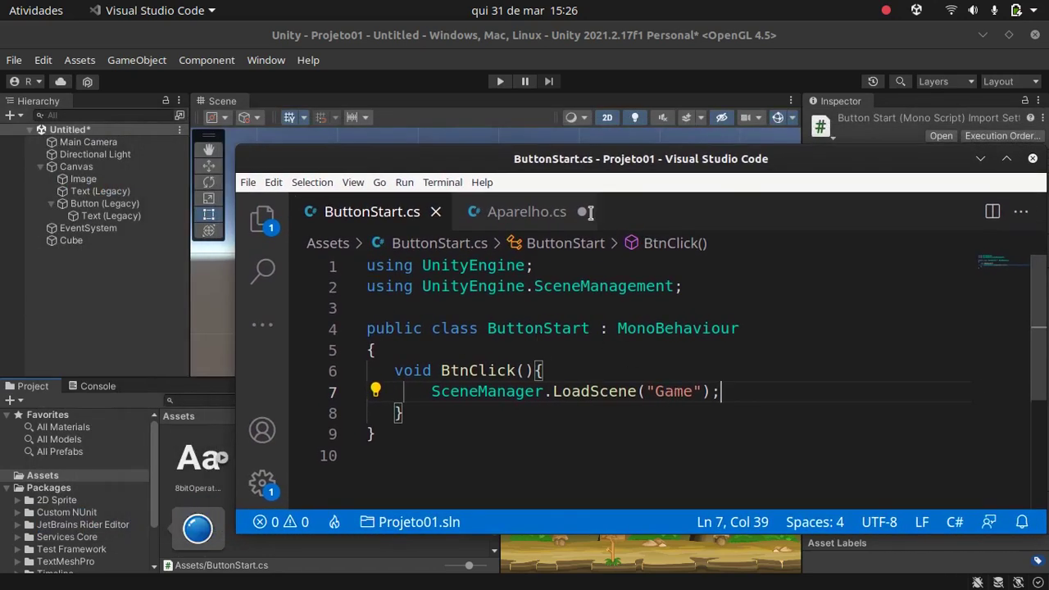
pyautogui.moveTo(608, 166); pyautogui.dragTo(529, 164)
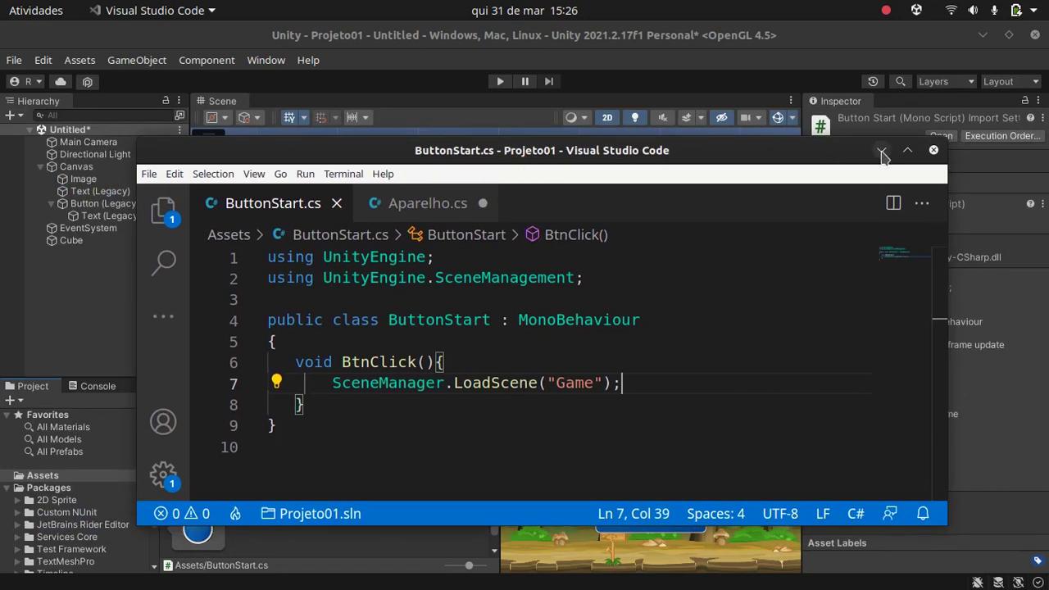
pyautogui.click(881, 150)
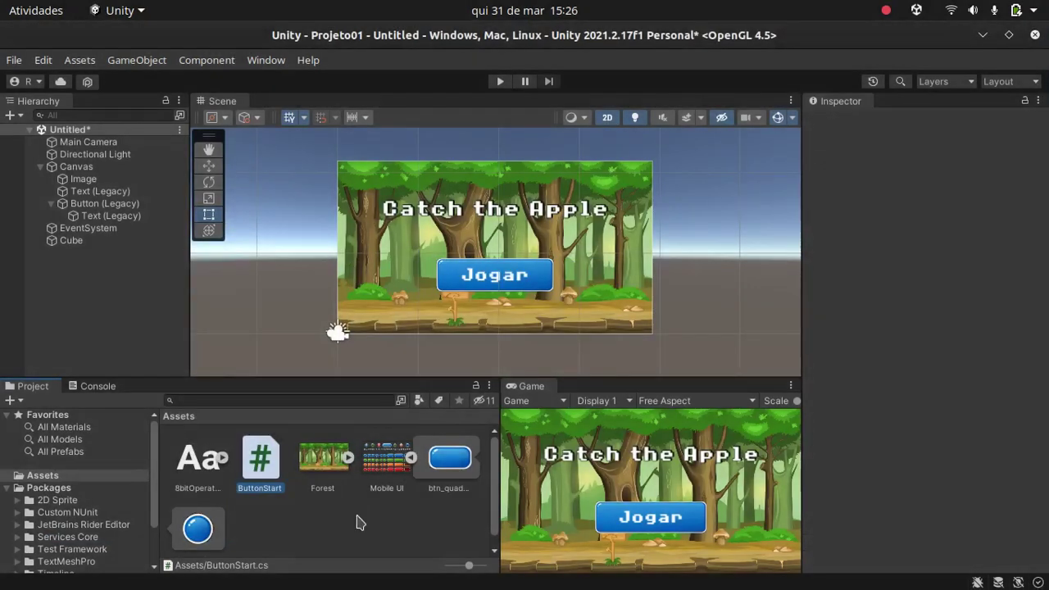
# Step: Save the current scene as Menu
pyautogui.hotkey('ctrl', 's')
pyautogui.write('Menu')
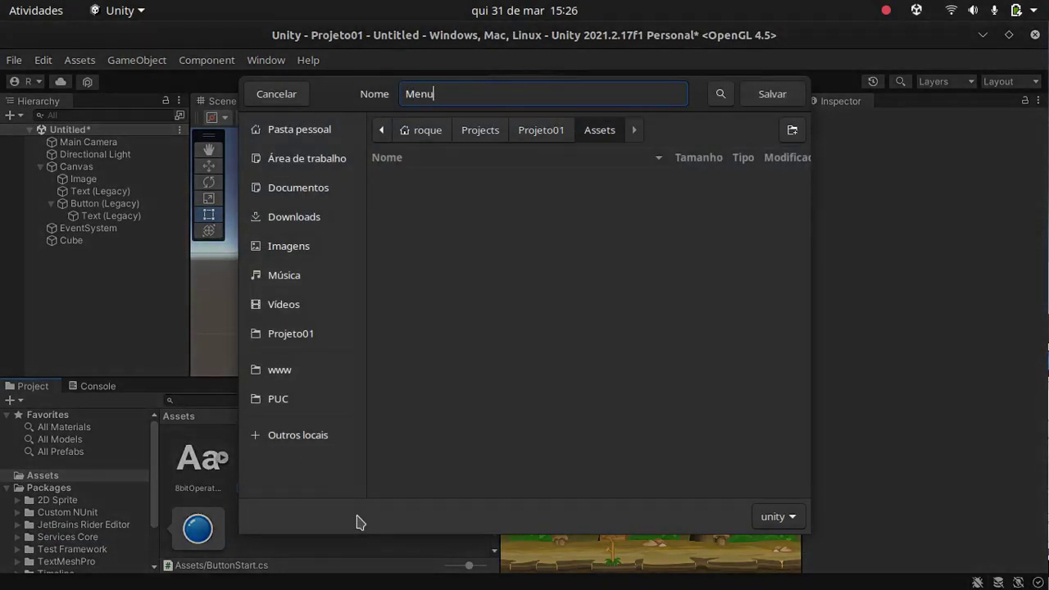
pyautogui.press('Return')
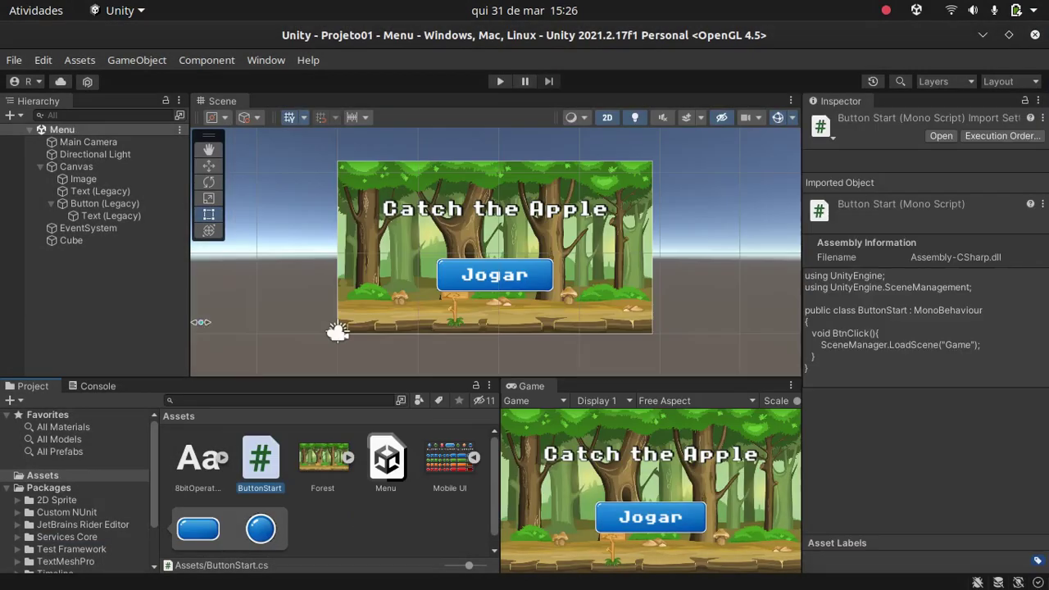
# Step: Create a new Basic (Built-in) scene and save it as Game
pyautogui.click(14, 60)
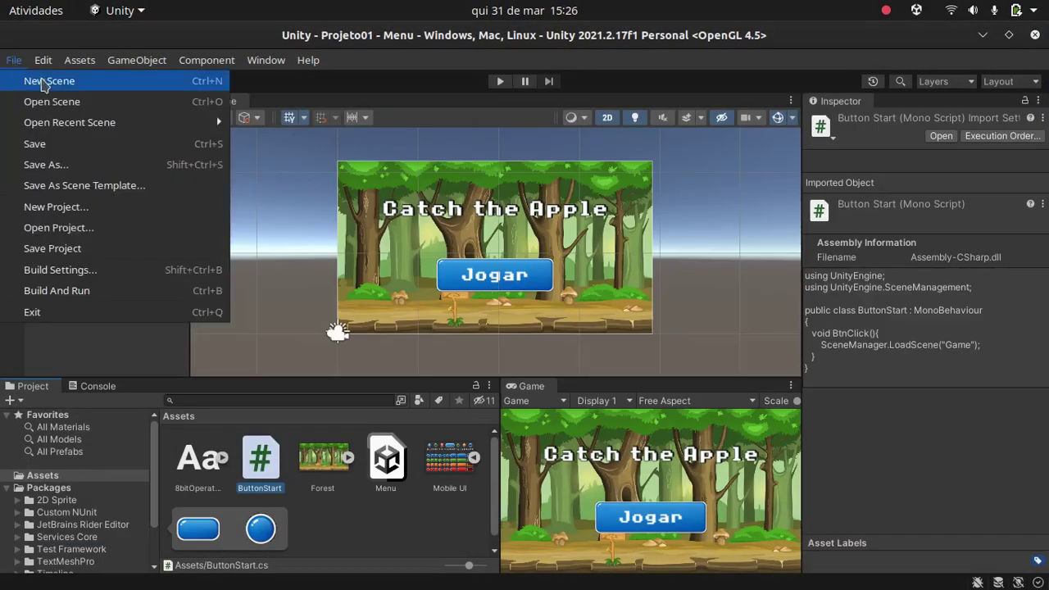
pyautogui.click(59, 89)
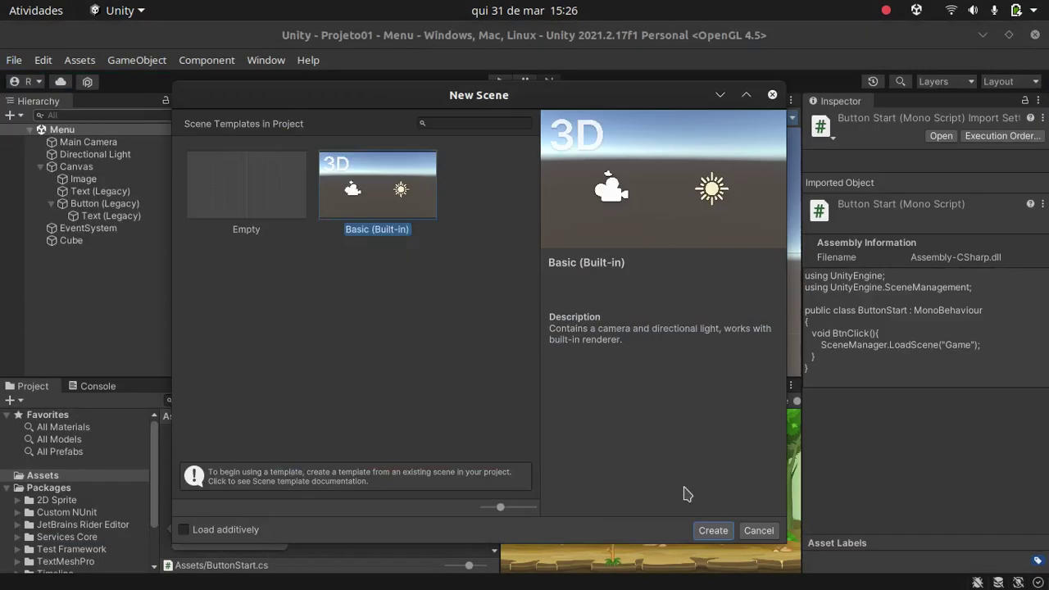
pyautogui.click(722, 537)
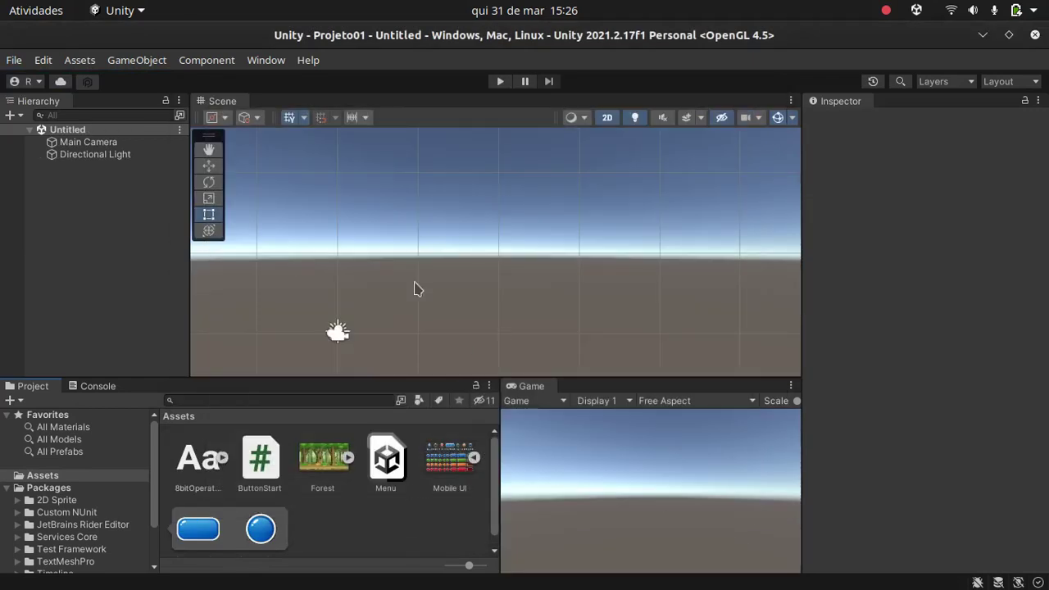
pyautogui.click(13, 60)
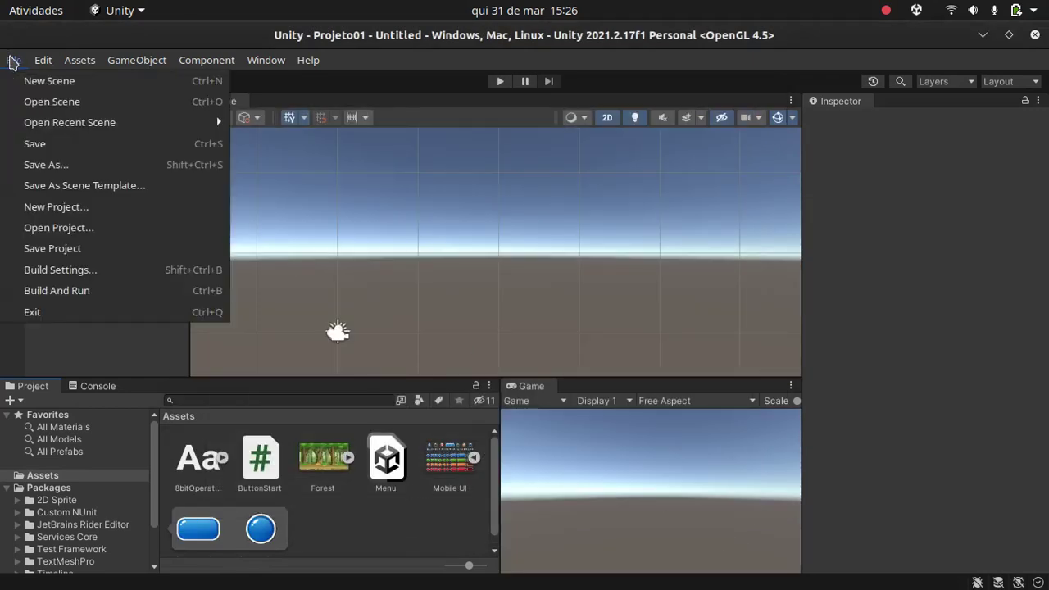
pyautogui.click(37, 144)
pyautogui.write('Ga')
pyautogui.press('Return')
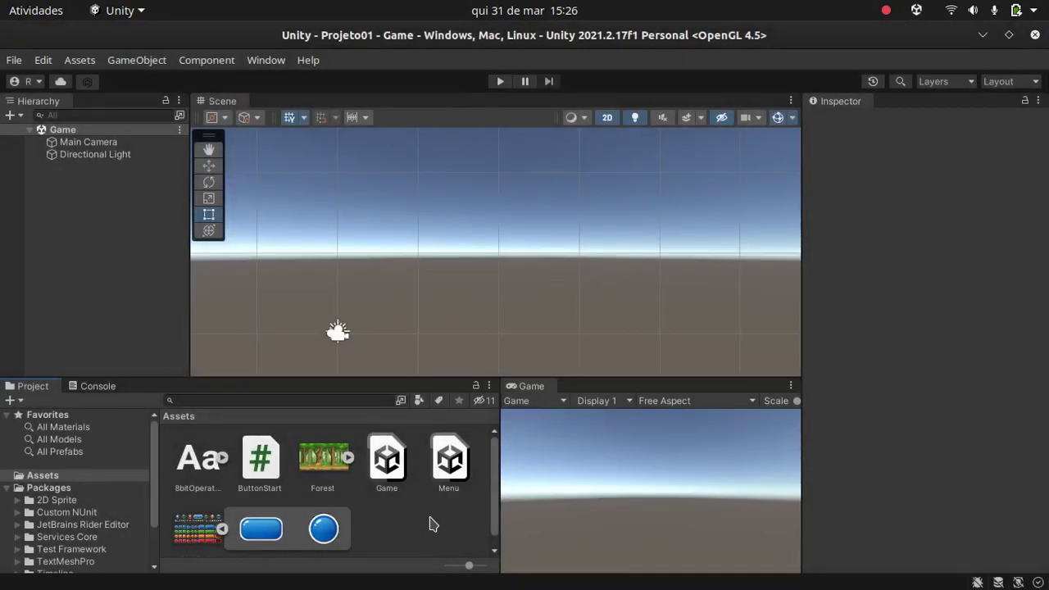
# Step: Drag the Game and Menu scenes into Build Settings' Scenes In Build as scenes 0 and 1
pyautogui.click(14, 60)
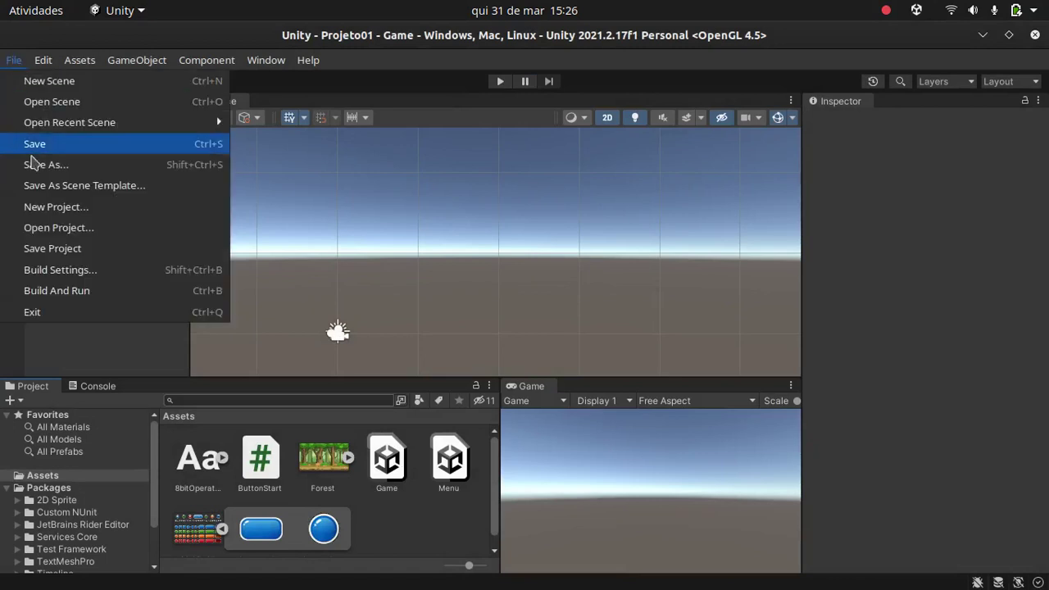
pyautogui.click(70, 271)
pyautogui.moveTo(549, 80); pyautogui.dragTo(737, 89)
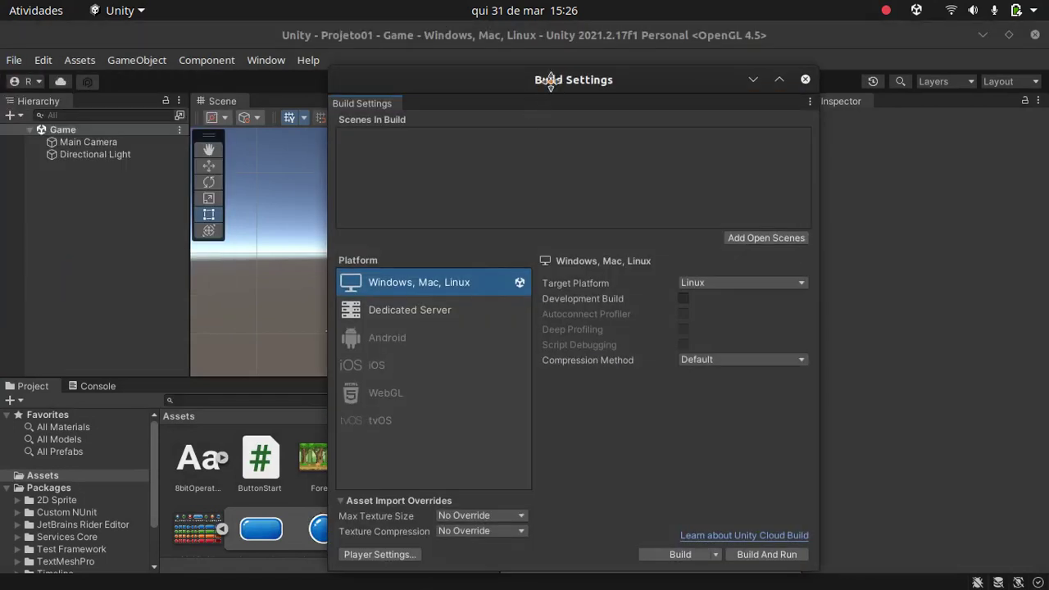
pyautogui.click(399, 488)
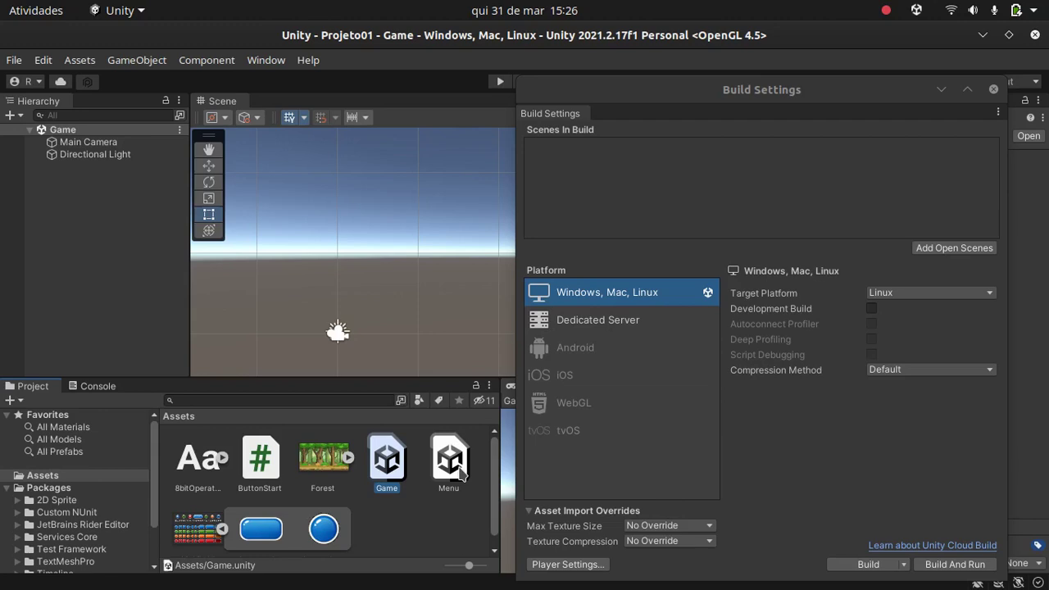
pyautogui.click(461, 474)
pyautogui.keyDown('ctrl'); pyautogui.click(395, 478); pyautogui.keyUp('ctrl')
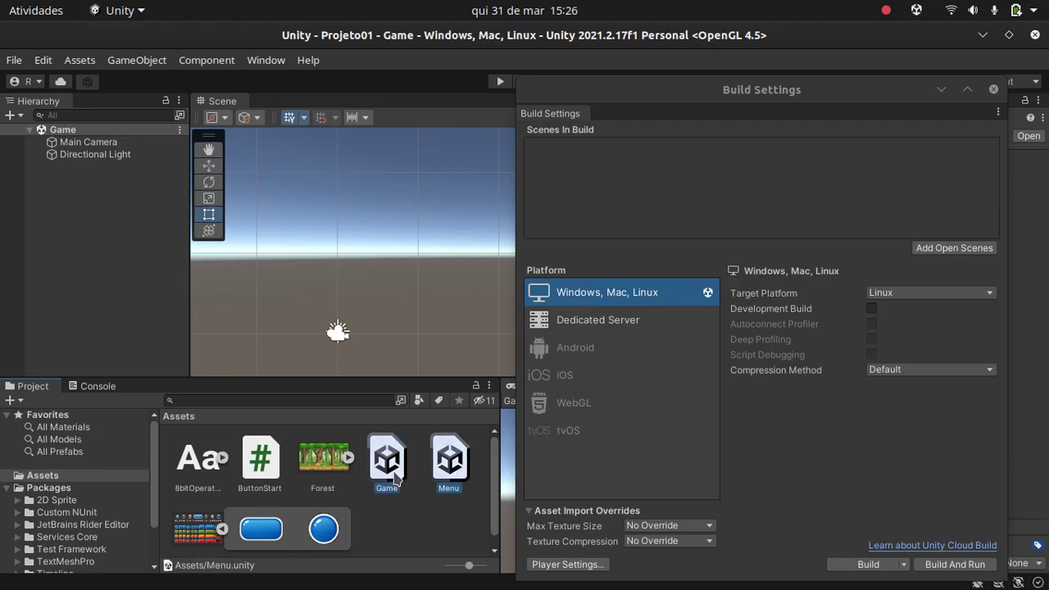
pyautogui.moveTo(395, 478); pyautogui.dragTo(650, 220)
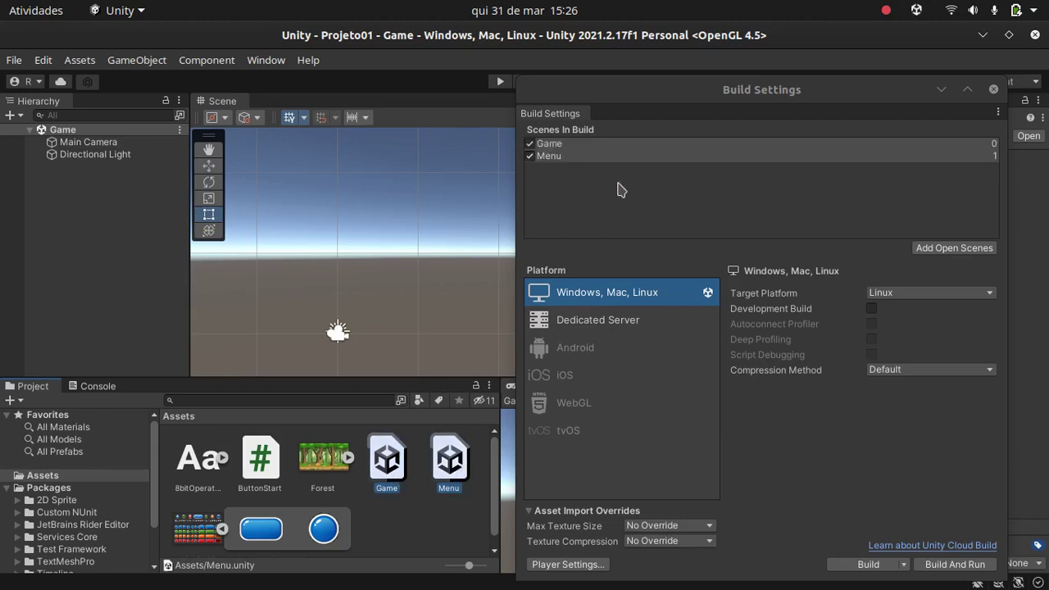
pyautogui.click(993, 89)
pyautogui.click(432, 531)
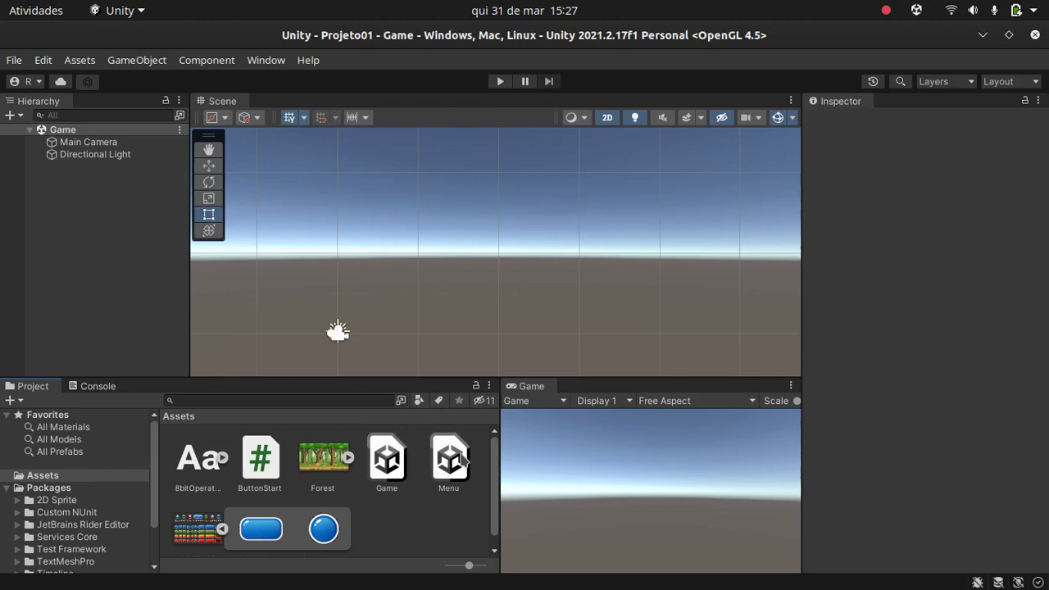
# Step: Open Menu.unity, select the Jogar button and collapse its Inspector components
pyautogui.doubleClick(453, 471)
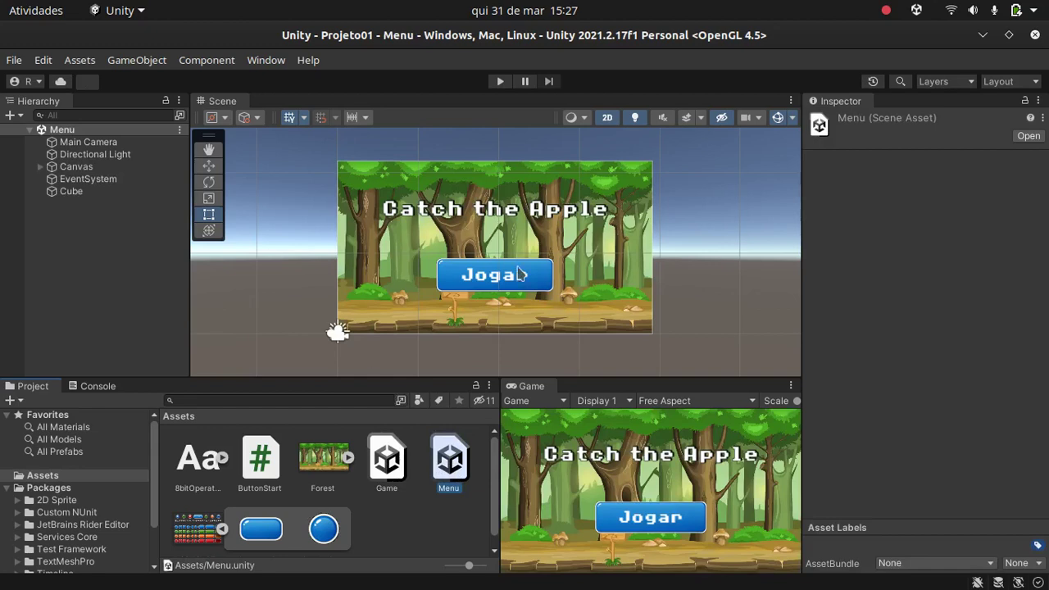
pyautogui.click(40, 167)
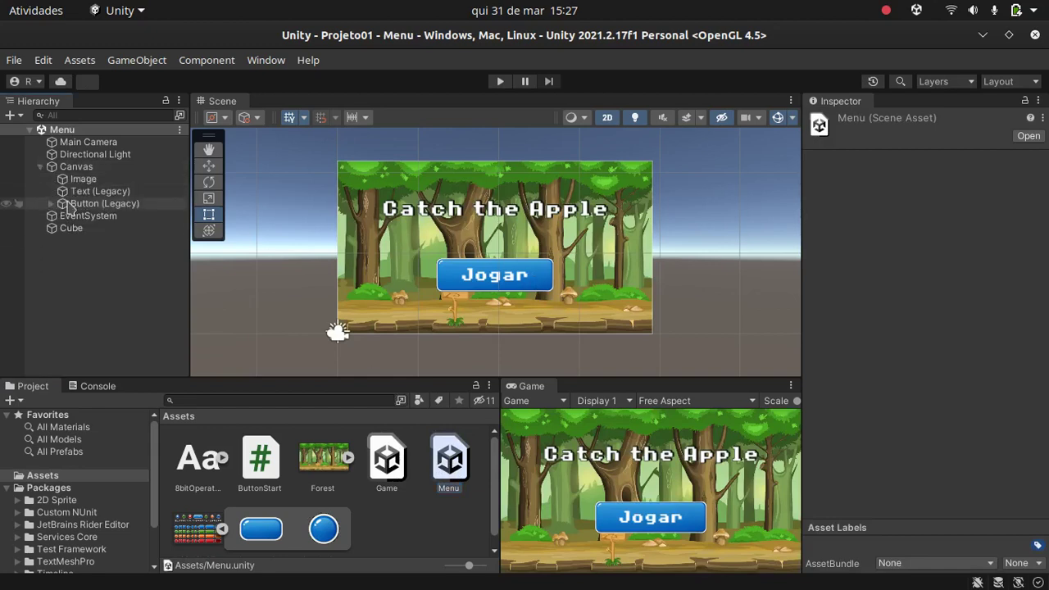
pyautogui.click(89, 206)
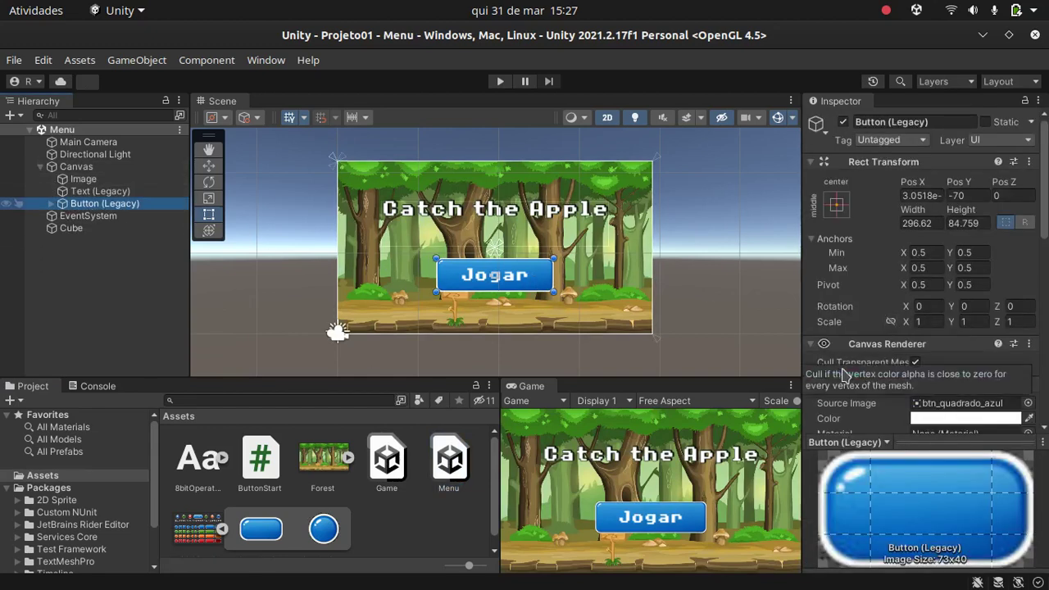
pyautogui.click(811, 344)
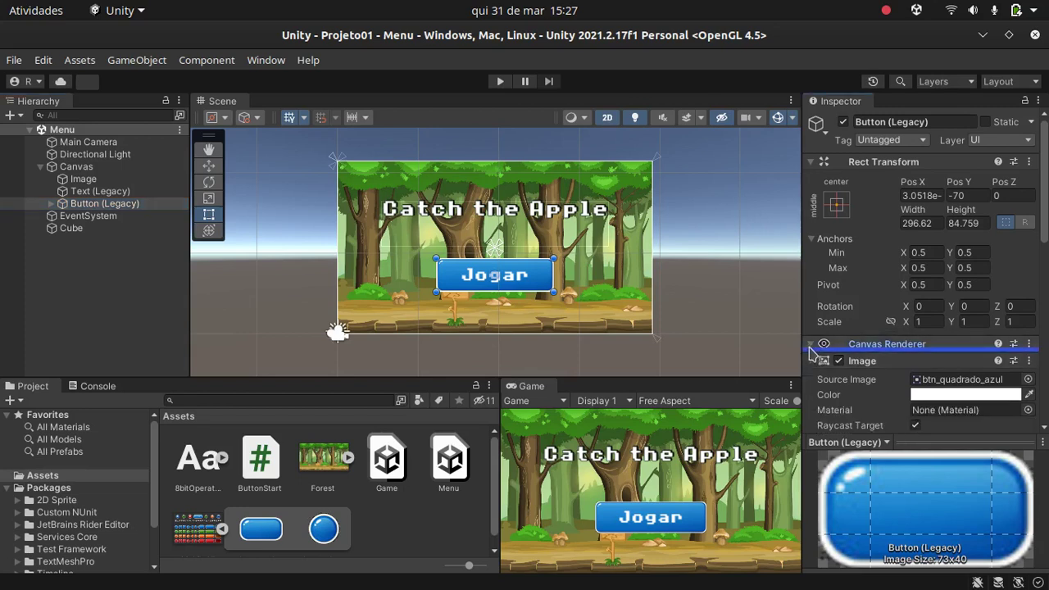
pyautogui.click(812, 237)
pyautogui.click(811, 162)
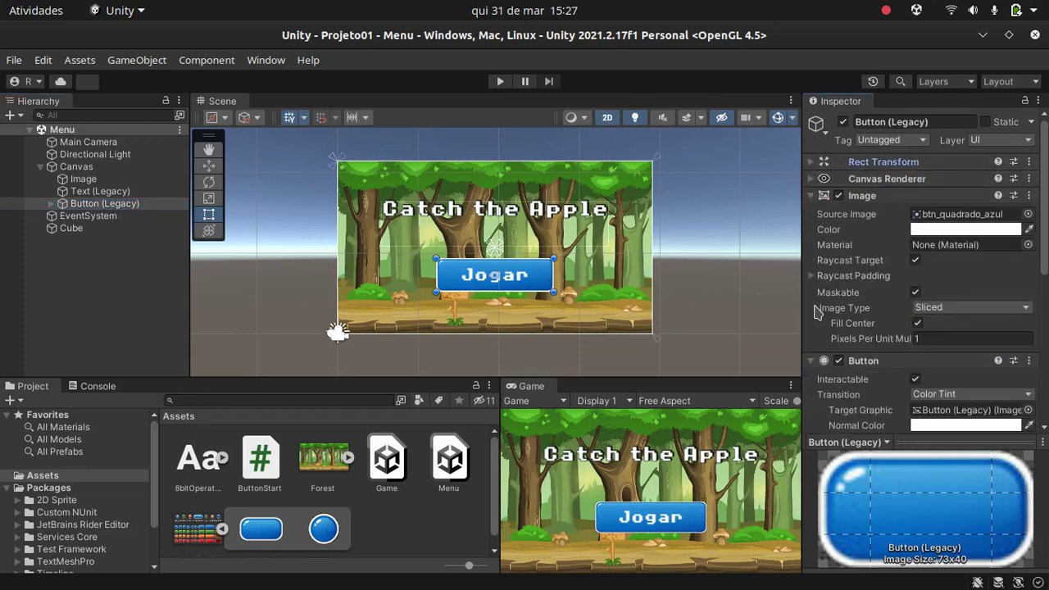
pyautogui.click(810, 195)
pyautogui.scroll(-5, 832, 327)
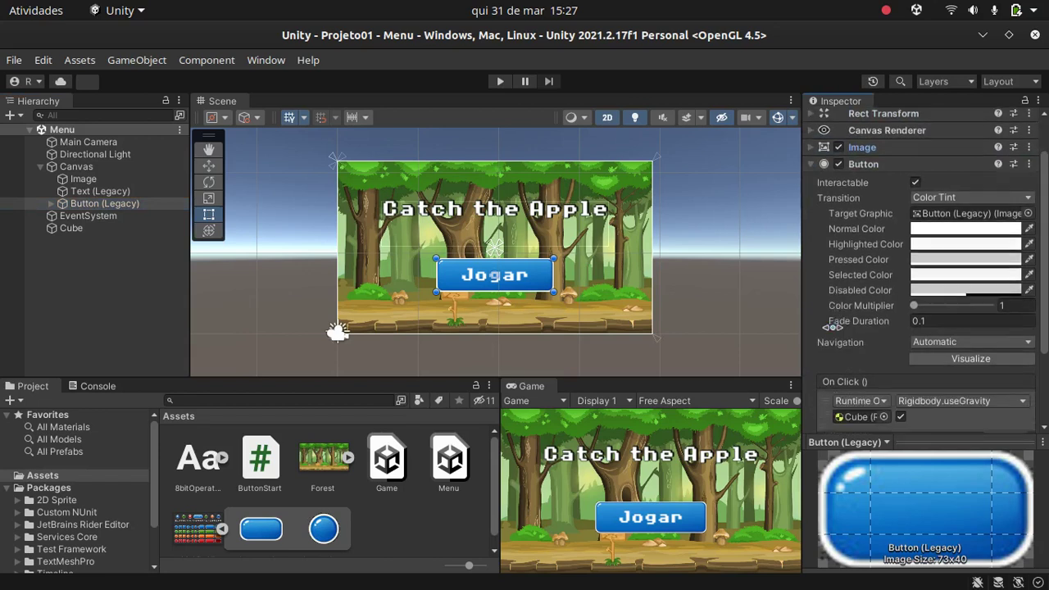
# Step: Attach the ButtonStart script to the Jogar button and set the button as its On Click object
pyautogui.moveTo(260, 459)
pyautogui.mouseDown()
pyautogui.moveTo(824, 404)
pyautogui.moveTo(824, 414)
pyautogui.mouseUp()
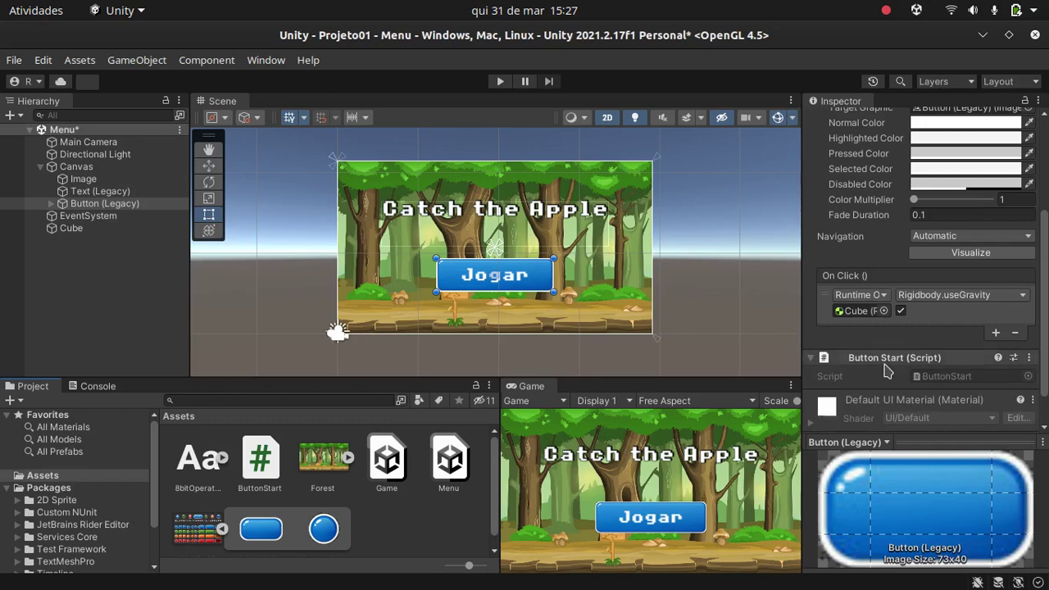
pyautogui.moveTo(892, 367); pyautogui.dragTo(846, 318)
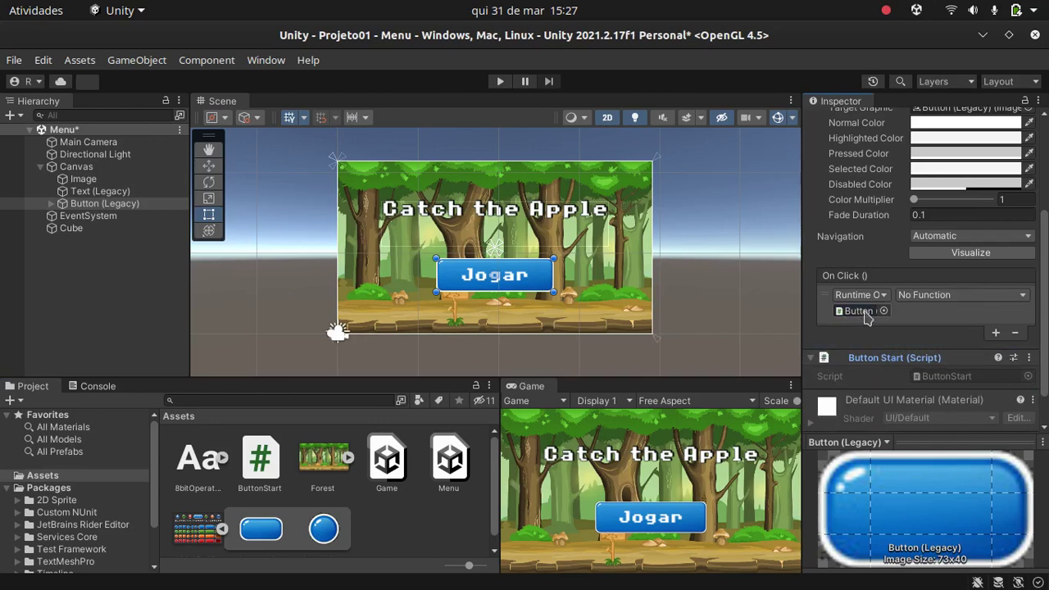
pyautogui.click(937, 297)
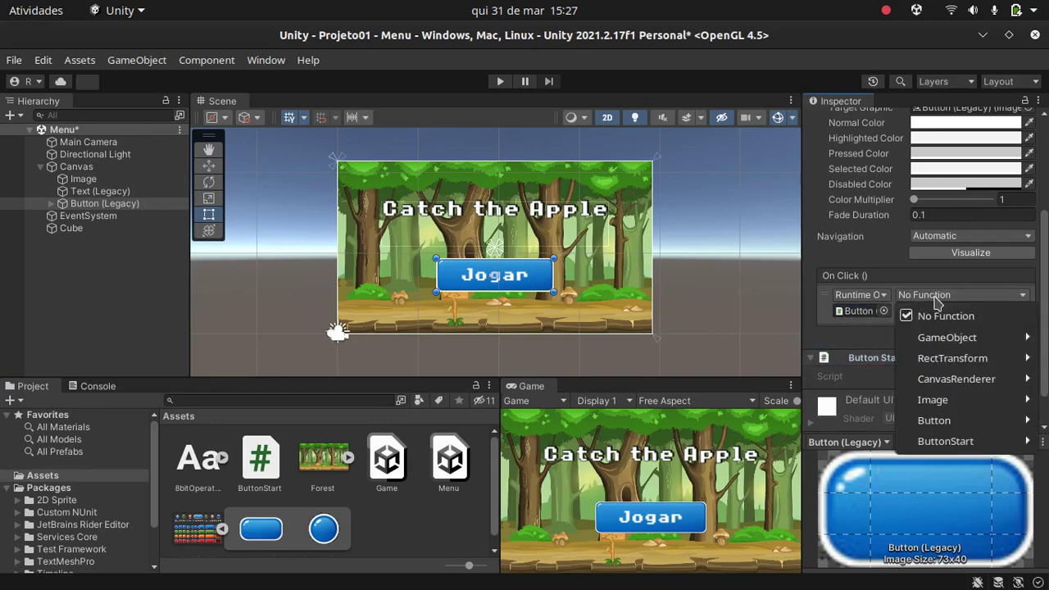
pyautogui.moveTo(949, 448)
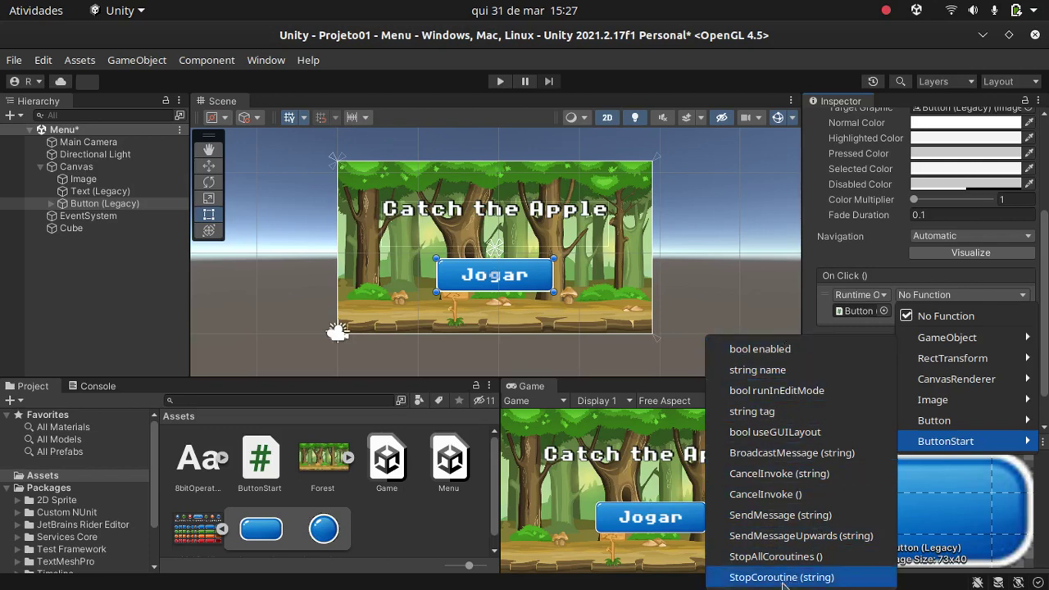
pyautogui.click(262, 466)
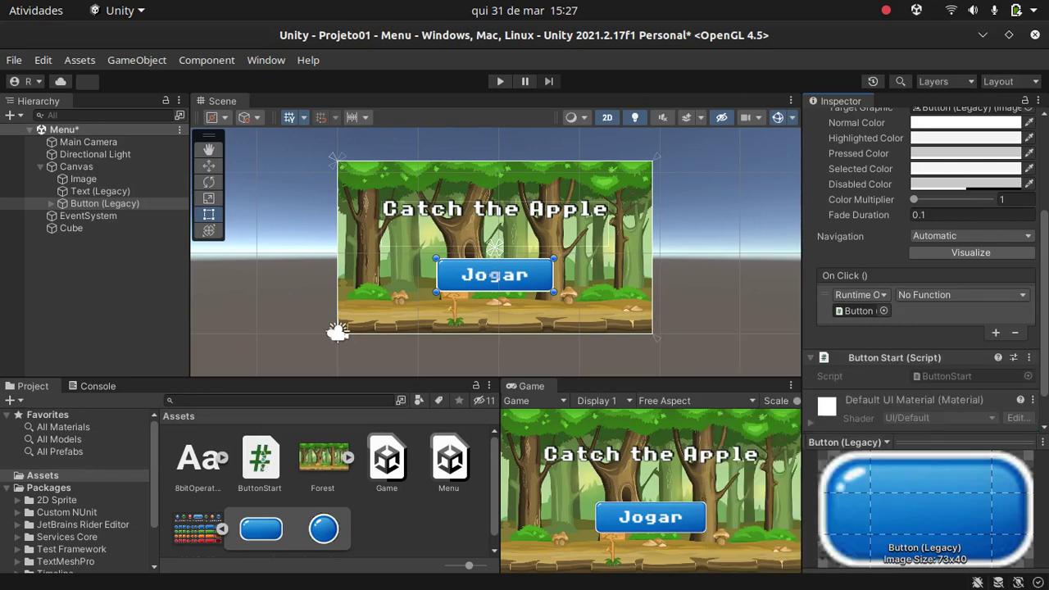
pyautogui.doubleClick(262, 466)
# Step: Declare BtnClick public by adding 'public' before 'void BtnClick()' on line 6, then go back to Unity
pyautogui.click(292, 362)
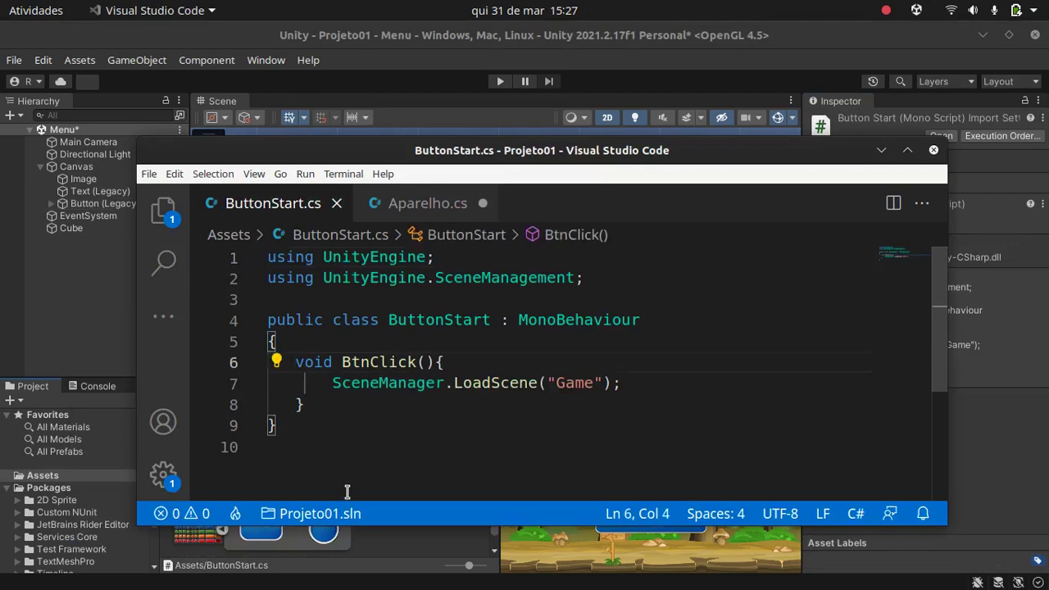
pyautogui.write('public')
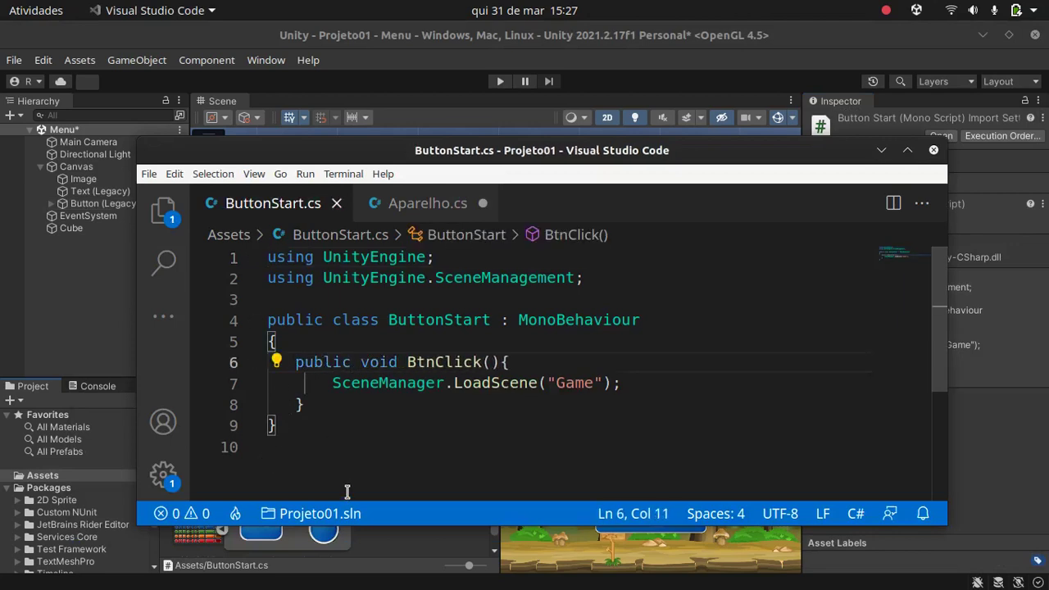
pyautogui.moveTo(406, 362); pyautogui.dragTo(485, 362)
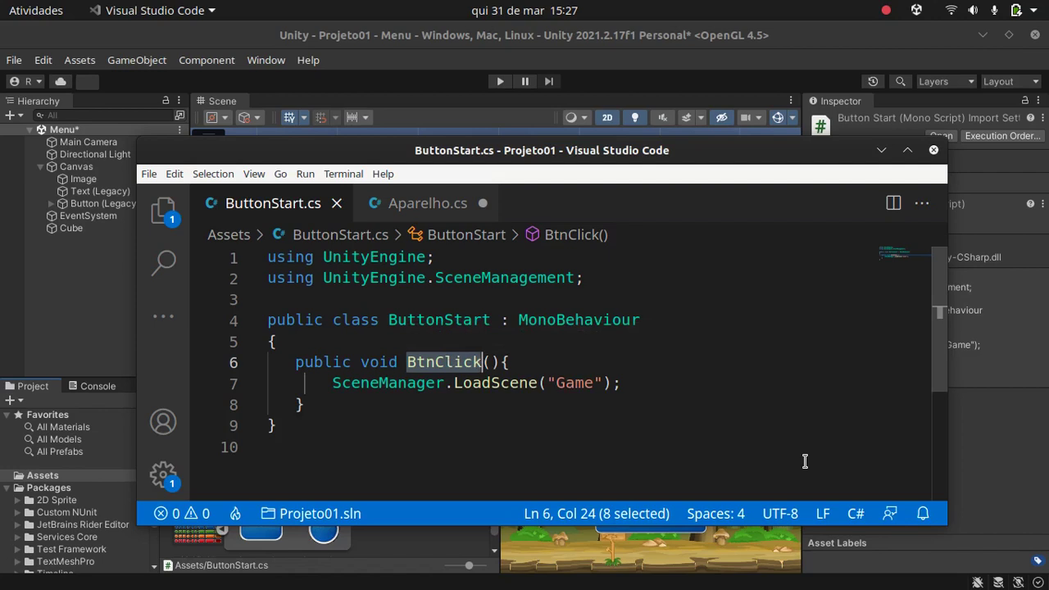
pyautogui.click(997, 445)
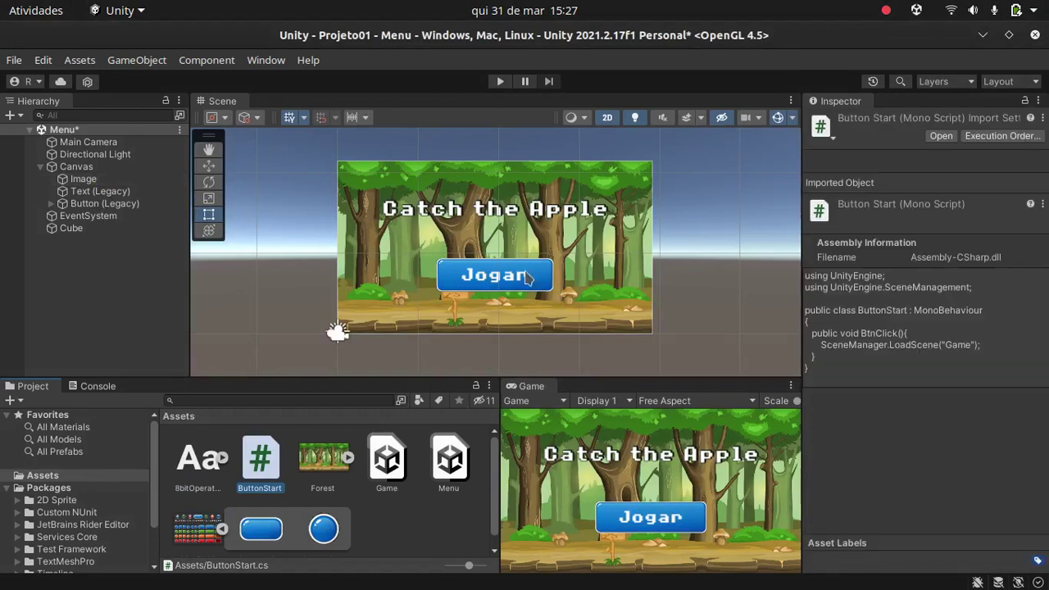
# Step: Set the Jogar button's On Click to ButtonStart > BtnClick() and save the Menu scene
pyautogui.click(546, 278)
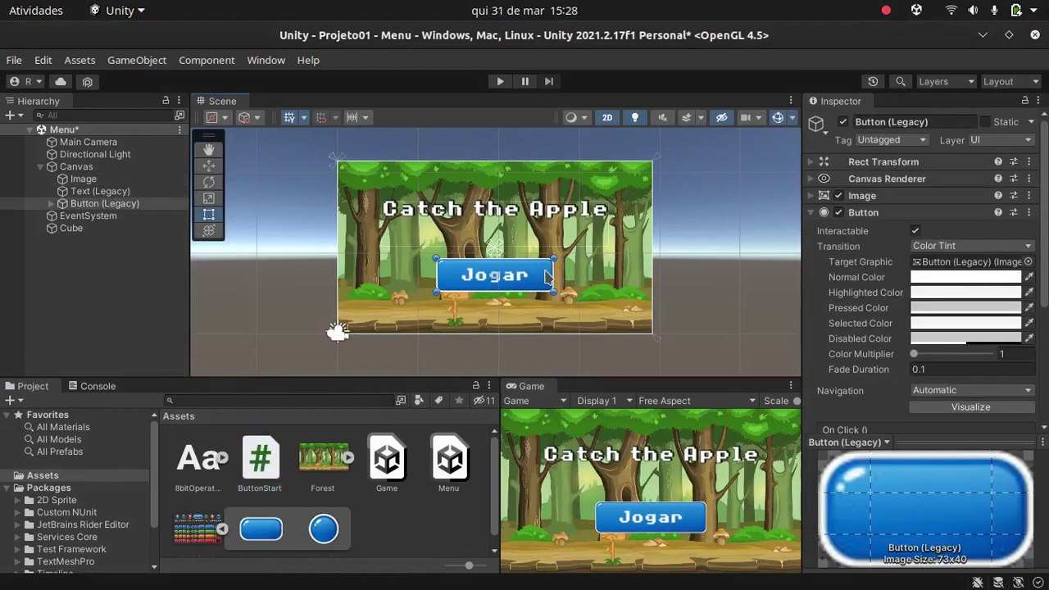
pyautogui.scroll(-5, 839, 371)
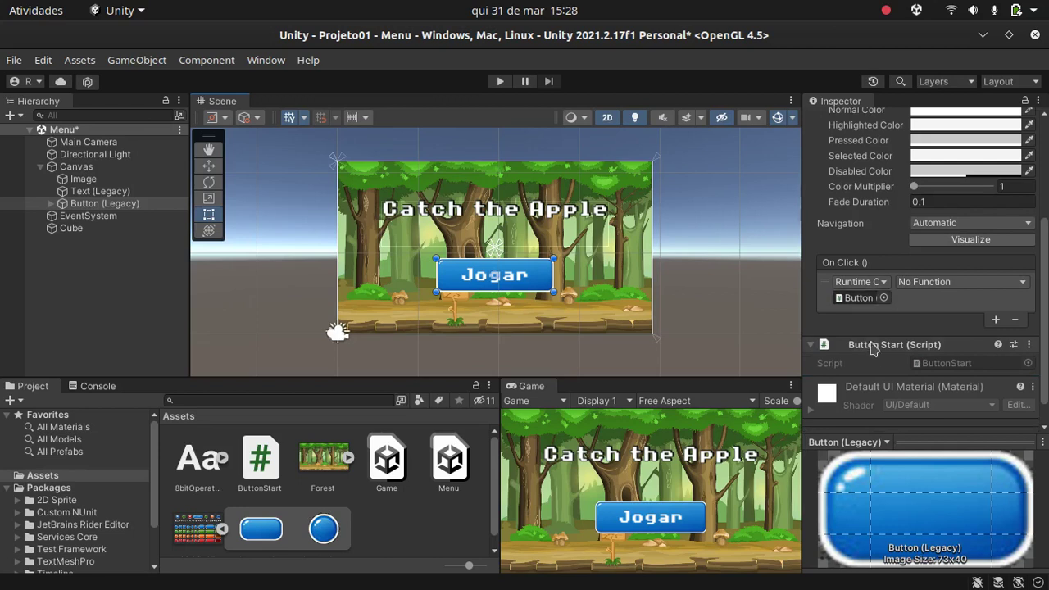
pyautogui.click(938, 287)
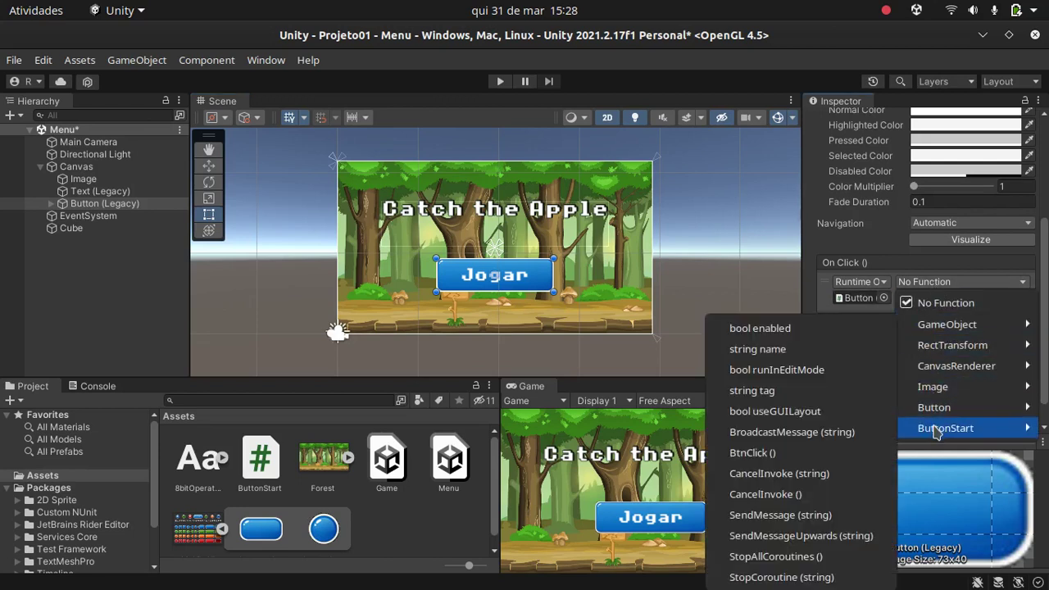
pyautogui.click(777, 456)
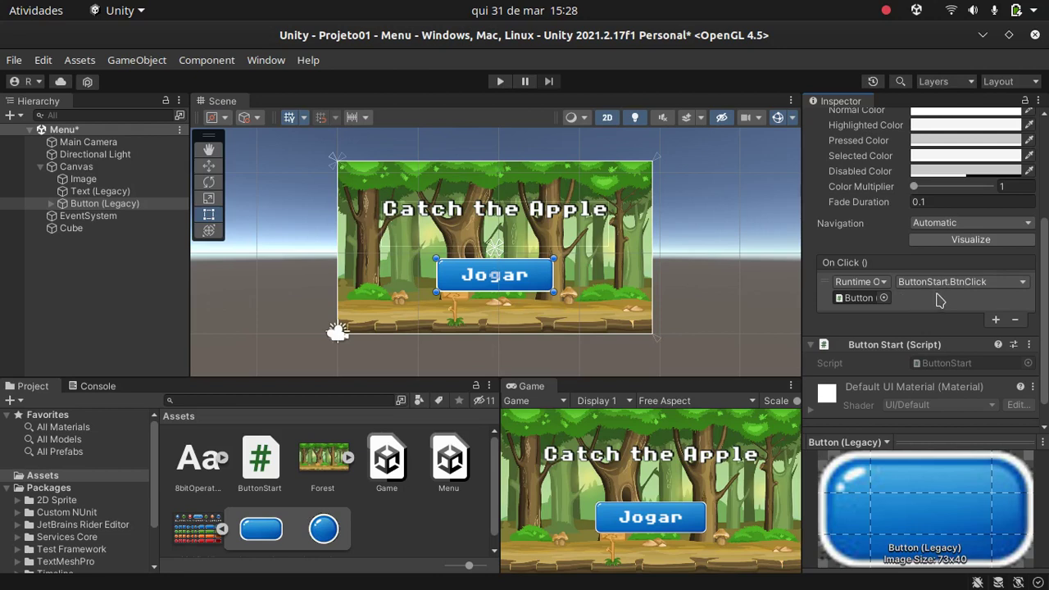
pyautogui.hotkey('ctrl', 's')
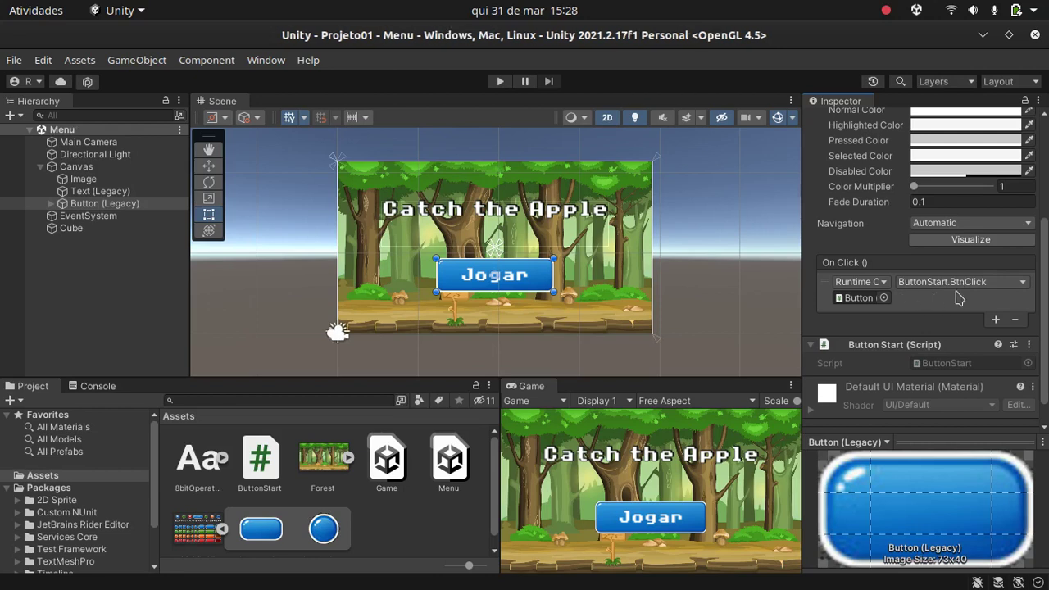
# Step: Test in play mode that clicking Jogar loads the Game scene
pyautogui.click(500, 81)
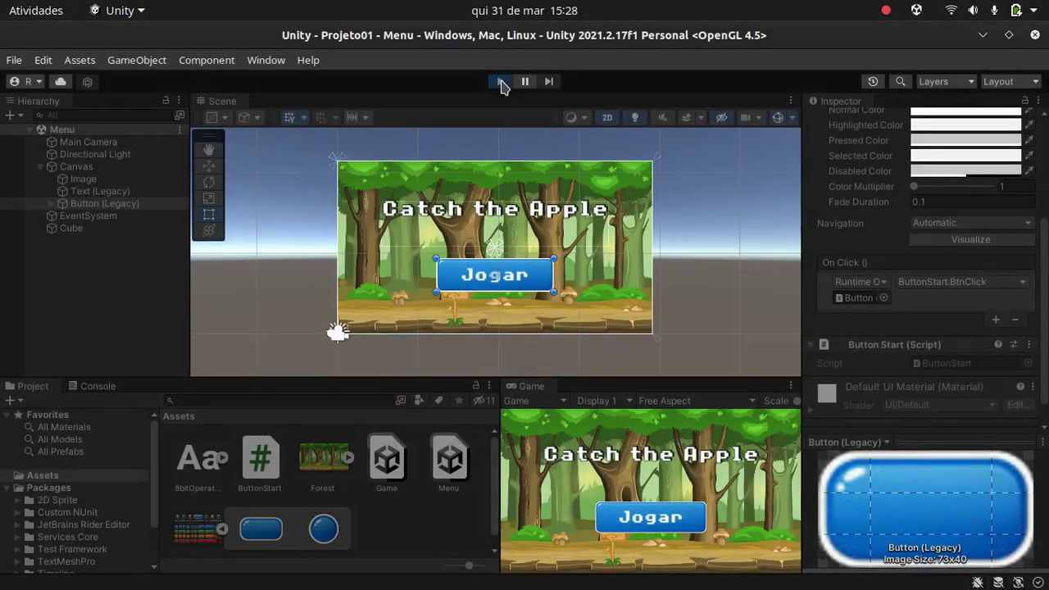
pyautogui.click(662, 525)
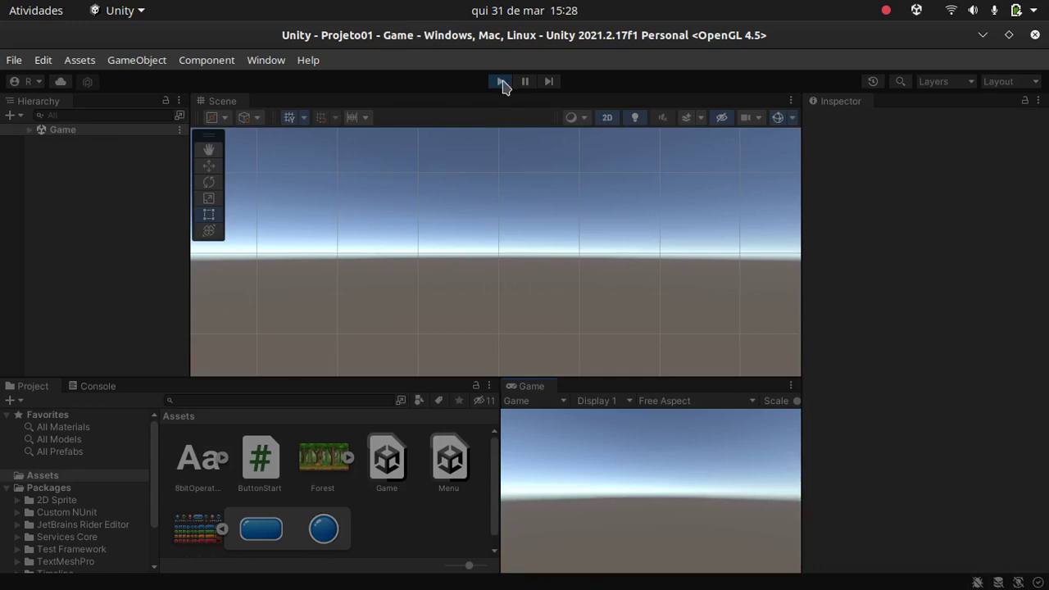
pyautogui.click(499, 82)
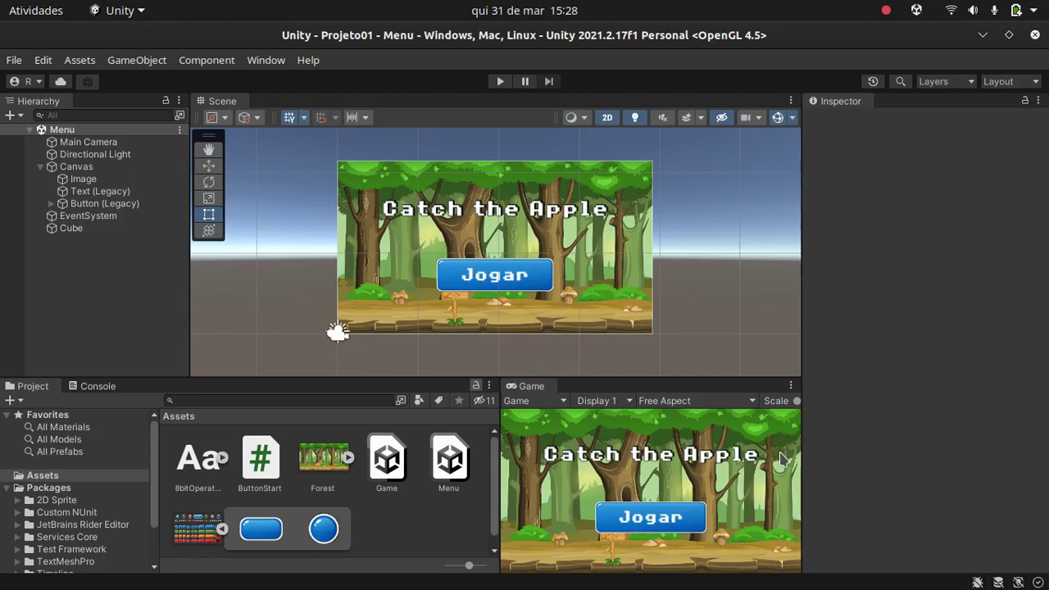
# Step: Add a UI Panel to the menu canvas and shrink it into the lower-left area
pyautogui.click(136, 63)
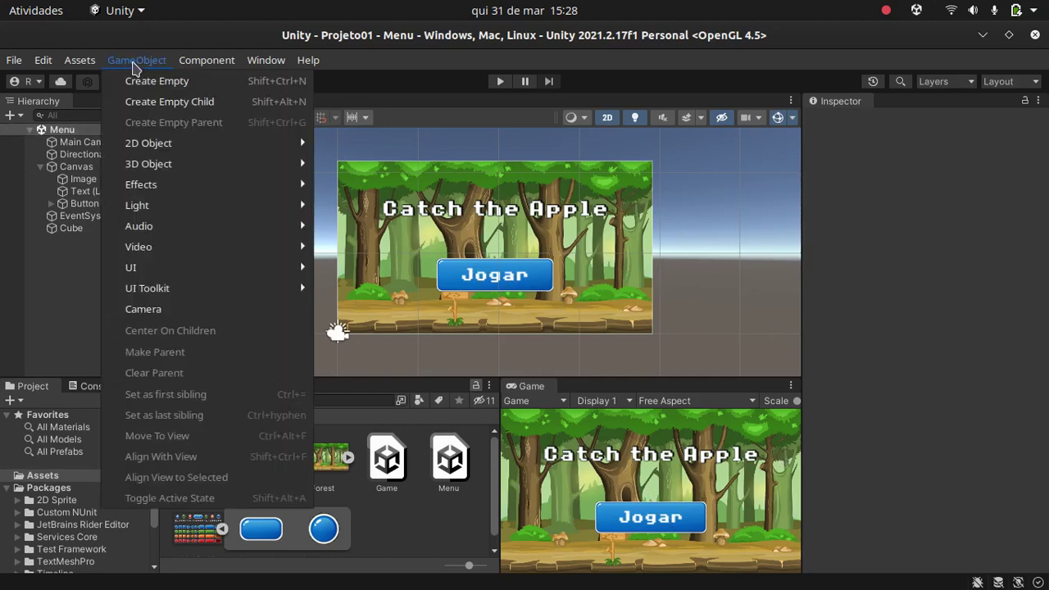
pyautogui.moveTo(188, 268)
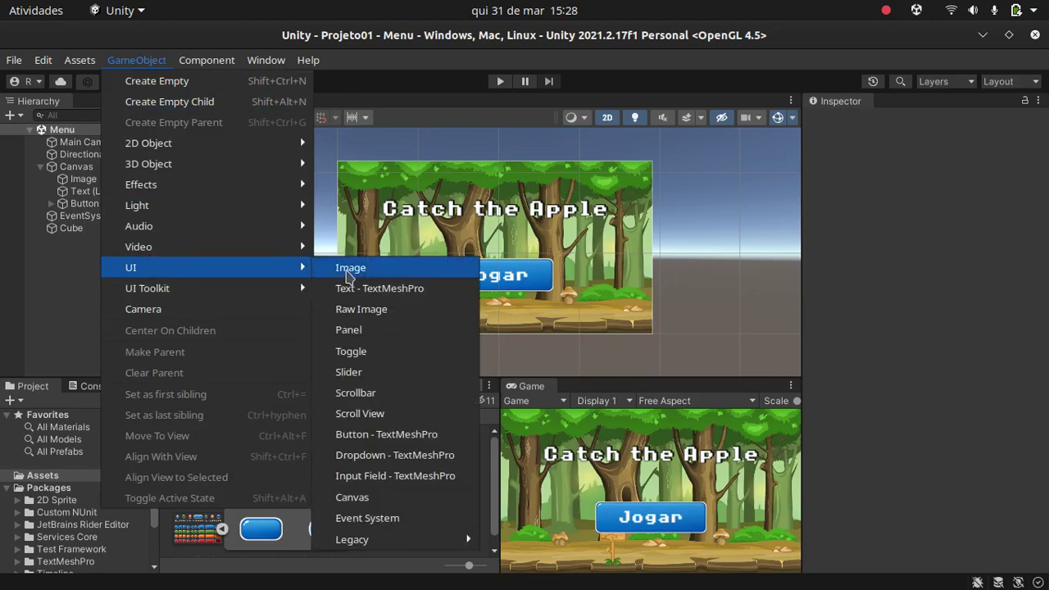
pyautogui.click(375, 333)
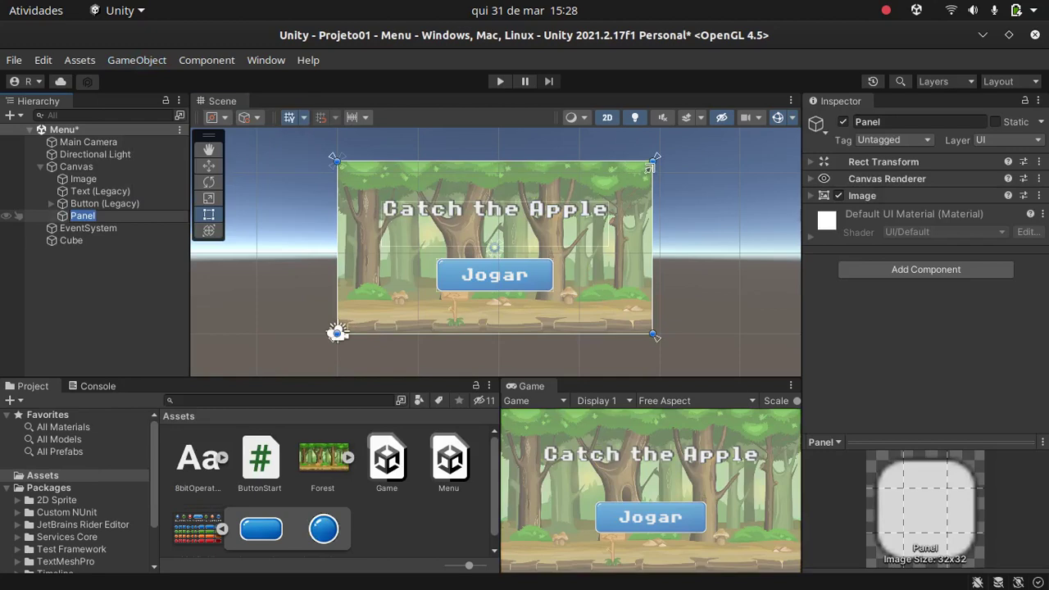
pyautogui.moveTo(651, 164); pyautogui.dragTo(418, 232)
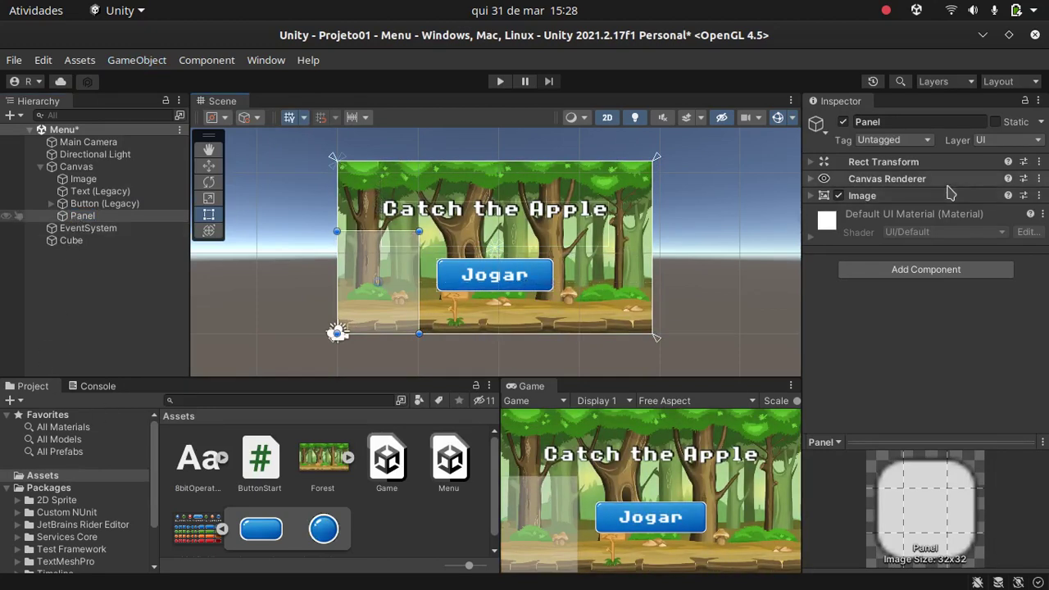
# Step: Colour the panel's image opaque dark red 291616 with alpha 255
pyautogui.click(811, 197)
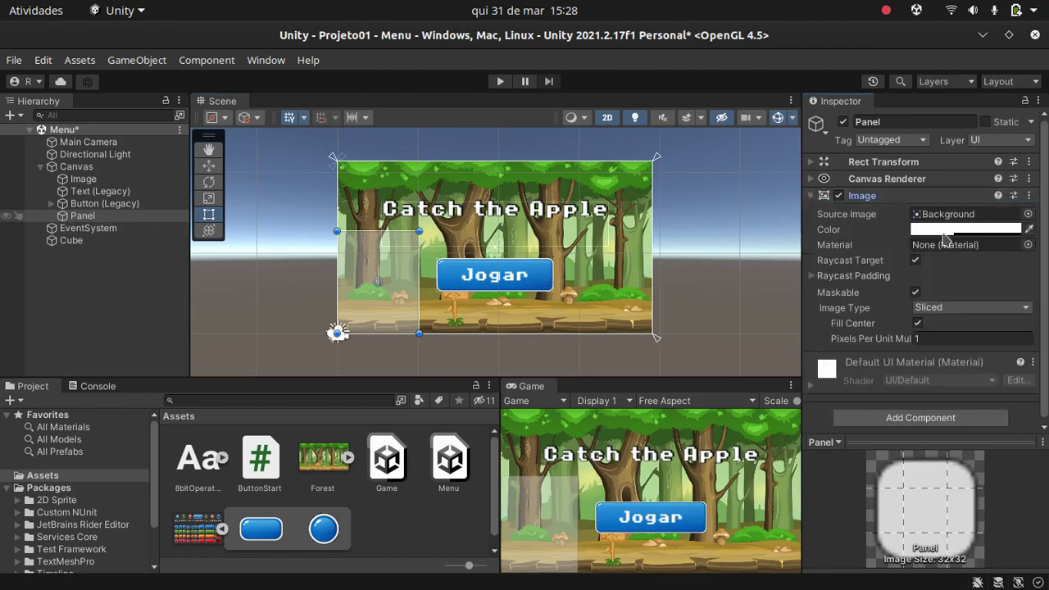
pyautogui.click(944, 230)
pyautogui.click(957, 371)
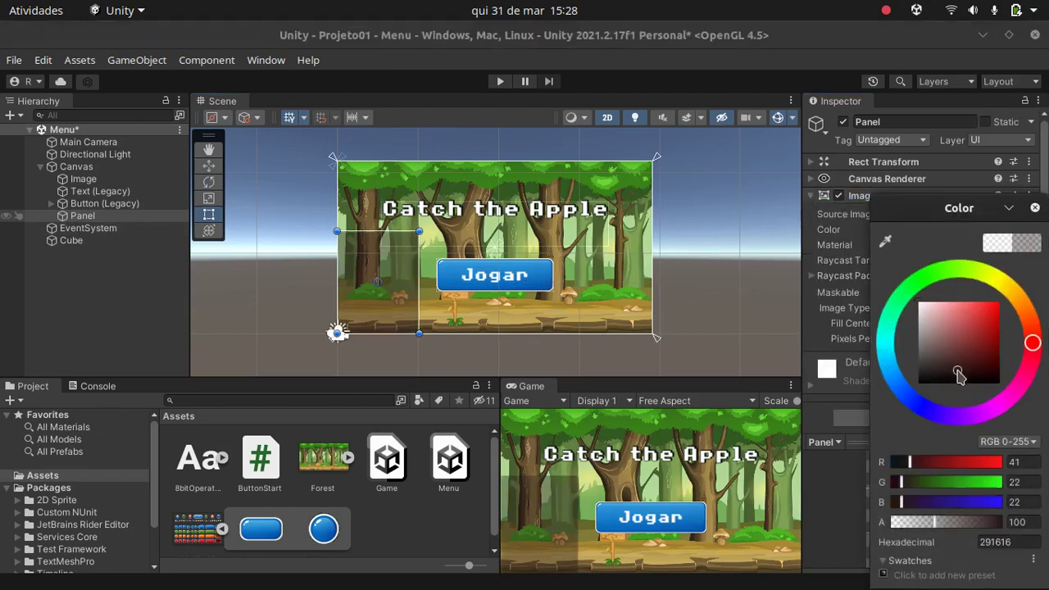
pyautogui.moveTo(944, 522); pyautogui.dragTo(1016, 528)
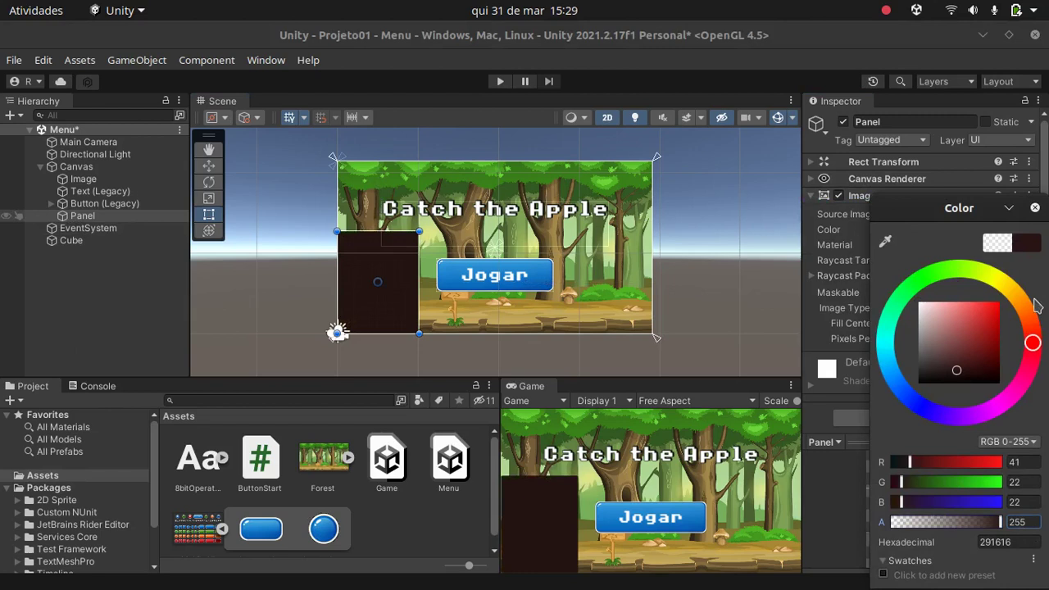
pyautogui.click(1035, 208)
# Step: Duplicate the Jogar button, parent the copy under Panel and place it in the lower panel area
pyautogui.click(144, 69)
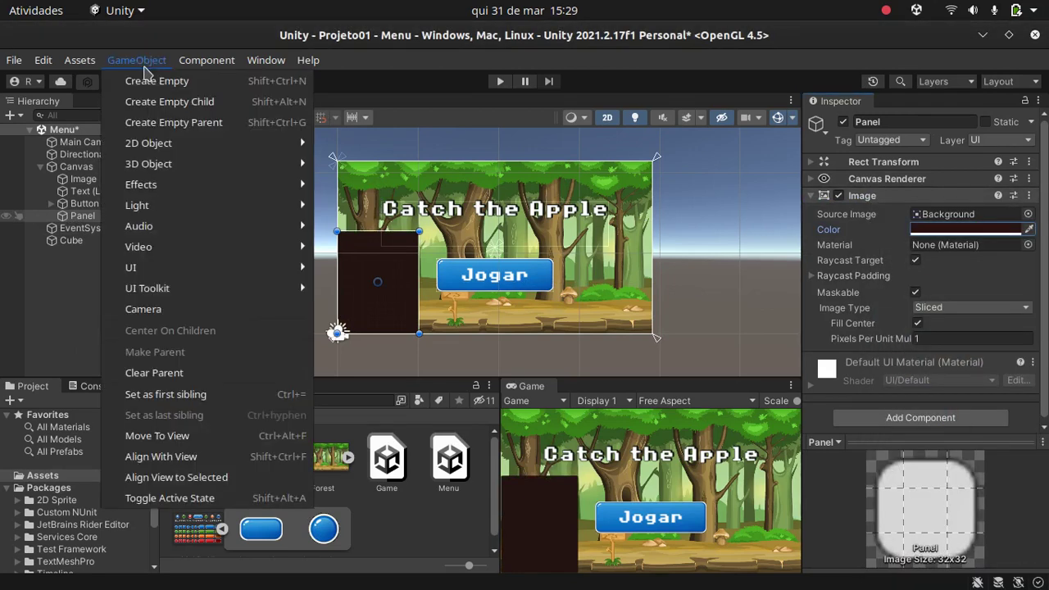
pyautogui.moveTo(220, 164)
pyautogui.moveTo(192, 271)
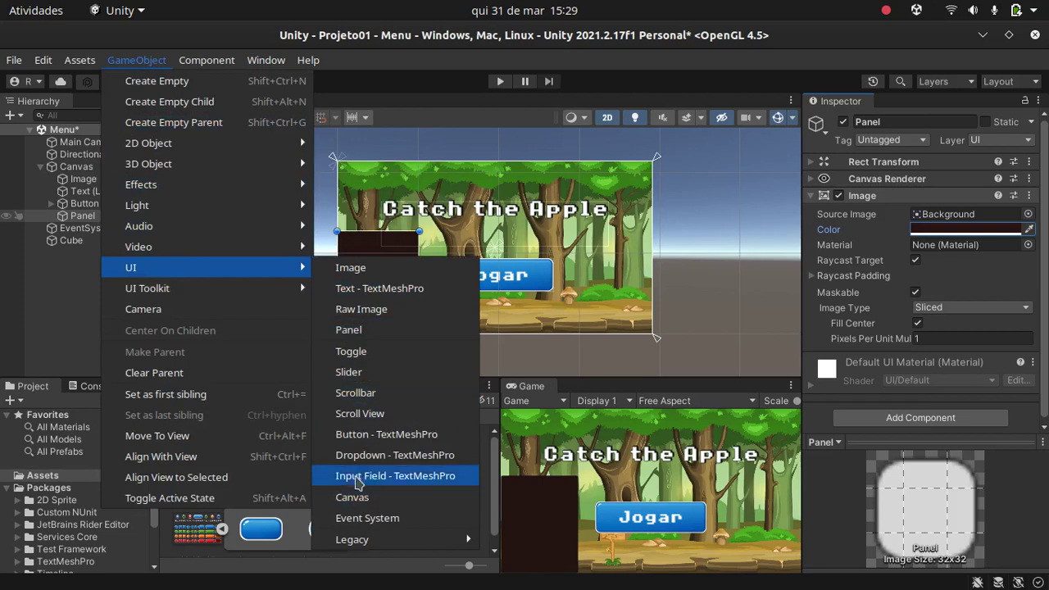
pyautogui.press('Escape')
pyautogui.press('Escape')
pyautogui.click(76, 207)
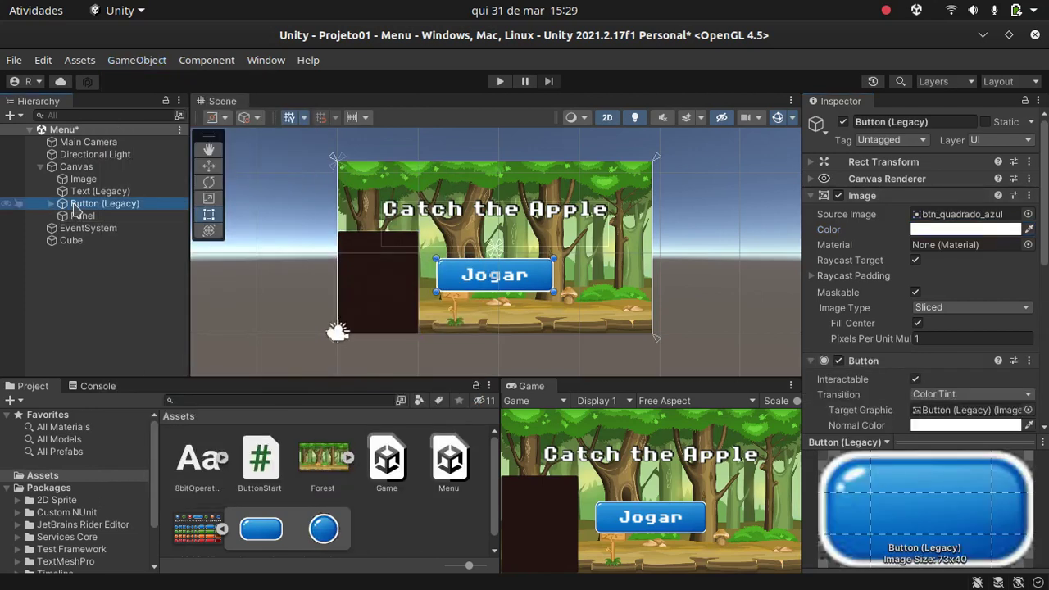
pyautogui.hotkey('ctrl', 'd')
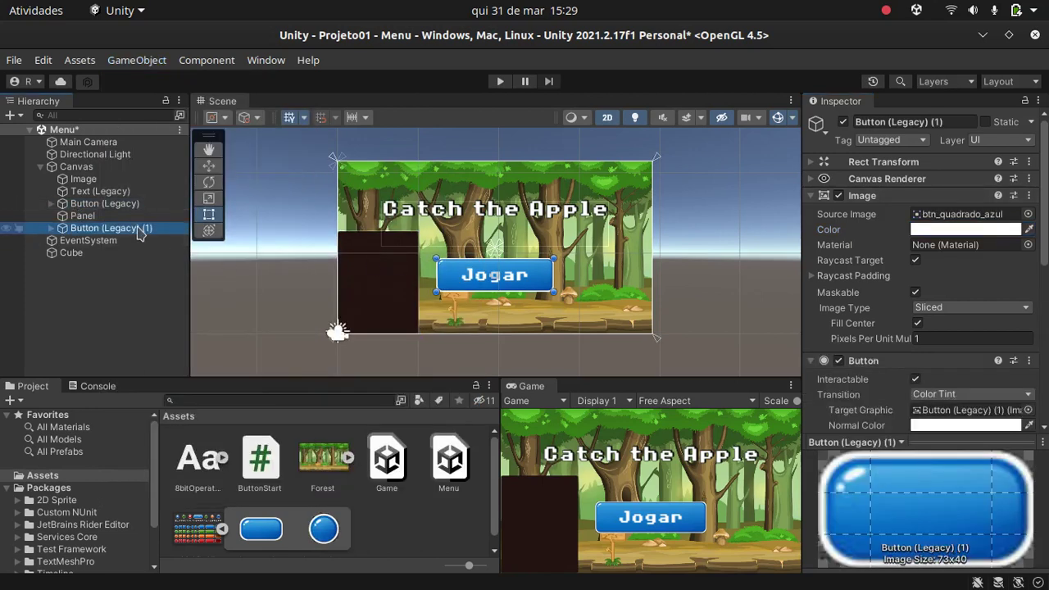
pyautogui.moveTo(105, 232); pyautogui.dragTo(82, 216)
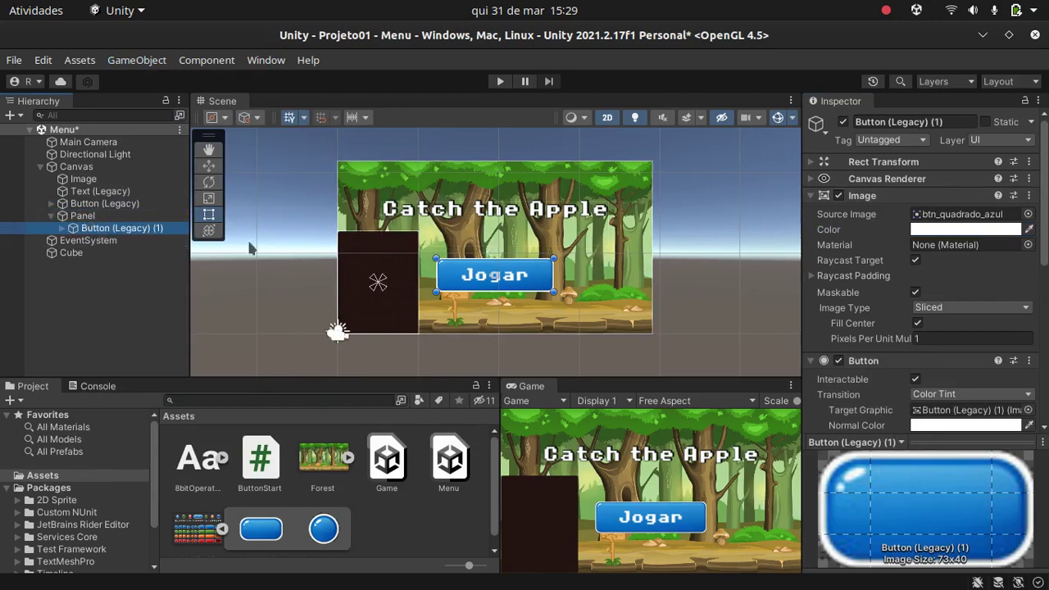
pyautogui.moveTo(519, 275)
pyautogui.mouseDown()
pyautogui.moveTo(425, 304)
pyautogui.moveTo(414, 294)
pyautogui.mouseUp()
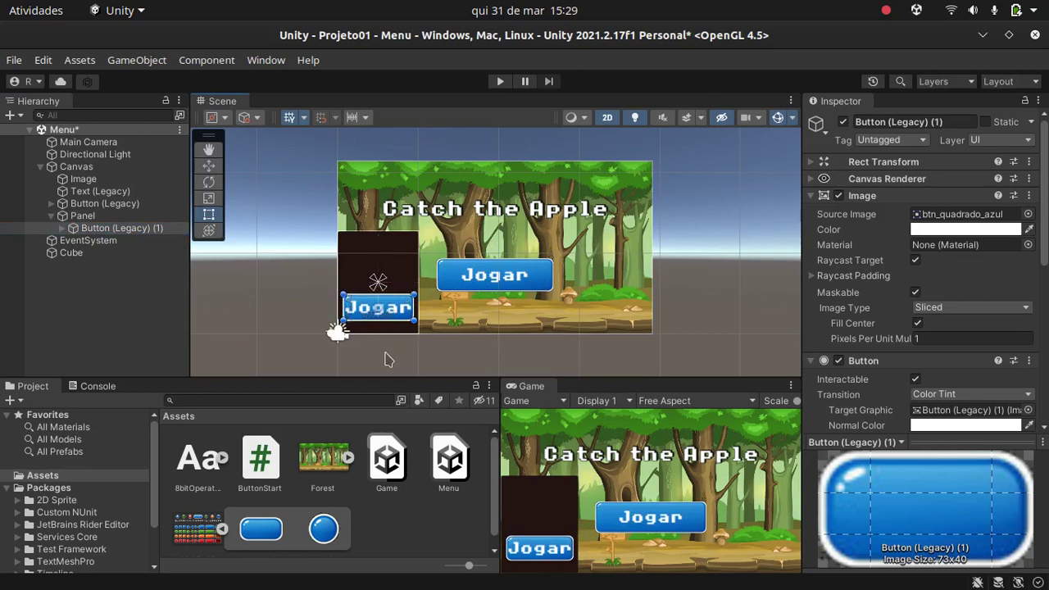
# Step: Duplicate the button copy and move the second copy above the first inside the panel
pyautogui.click(74, 232)
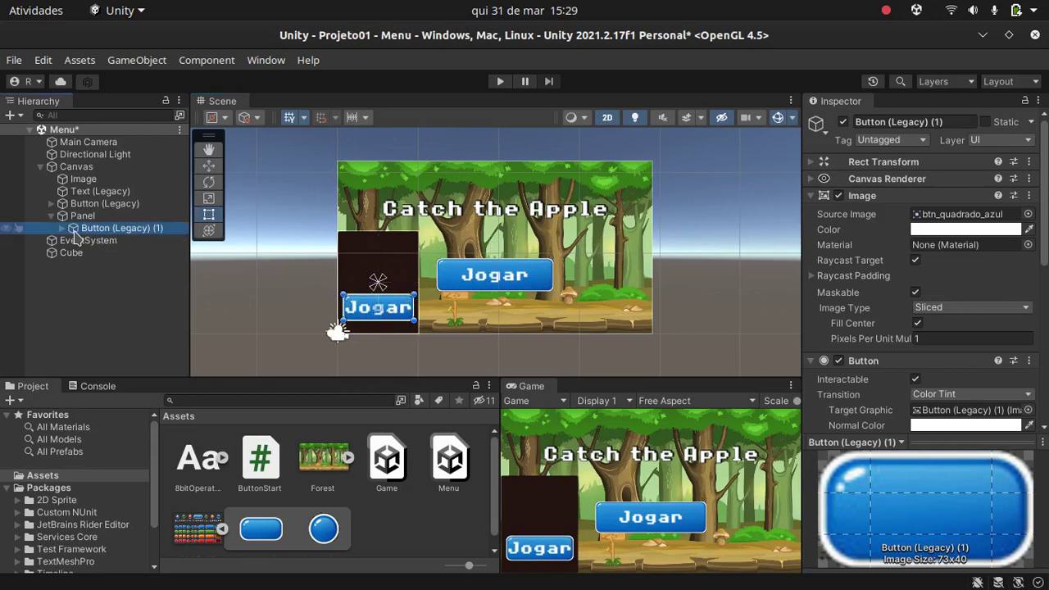
pyautogui.hotkey('ctrl', 'd')
pyautogui.moveTo(386, 308); pyautogui.dragTo(396, 263)
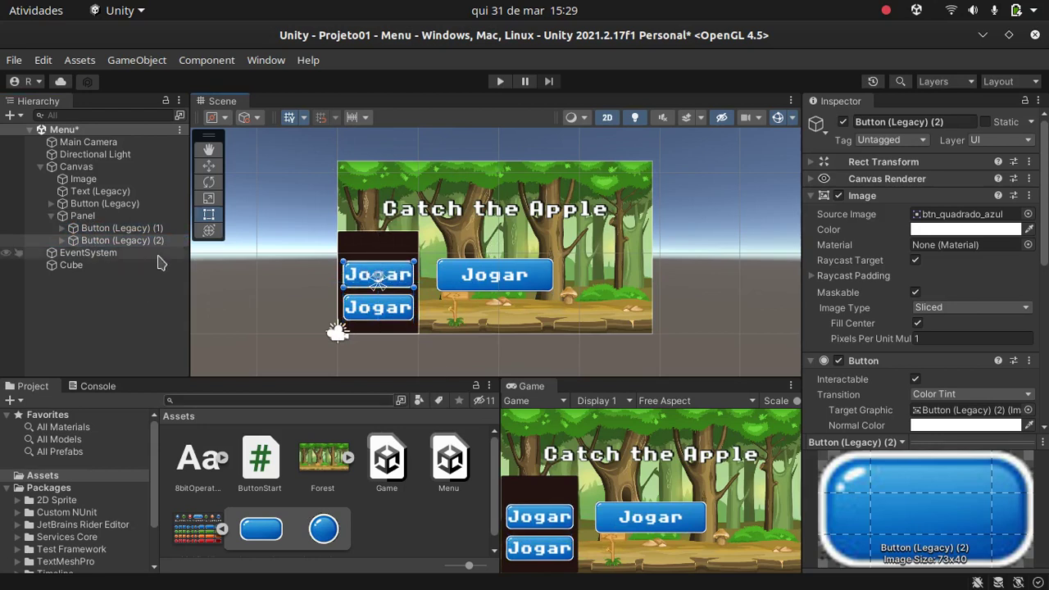
pyautogui.click(92, 216)
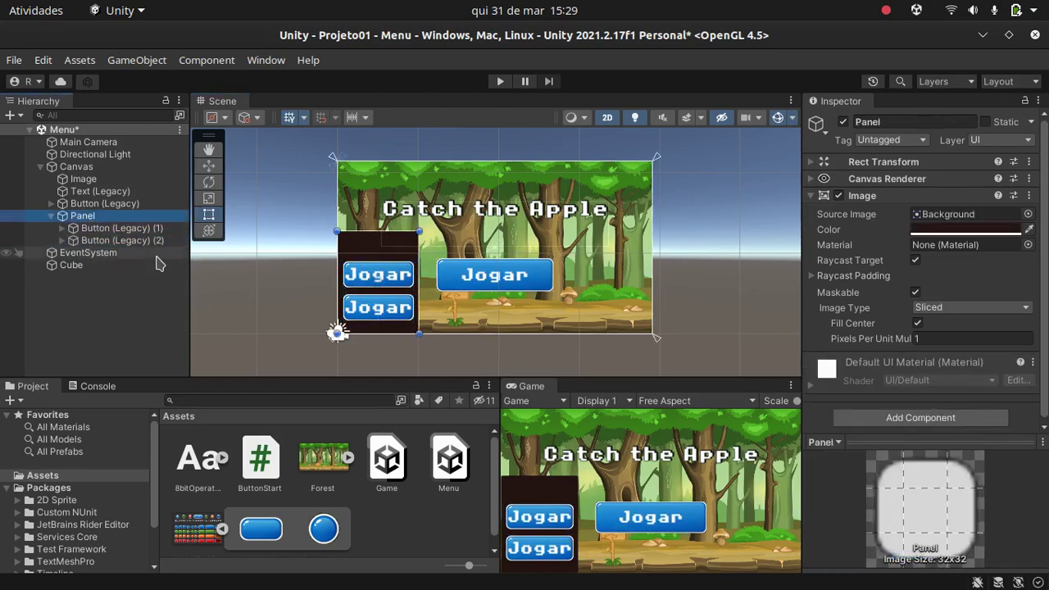
# Step: Make the Jogar button's On Click call GameObject.SetActive on Panel
pyautogui.click(89, 205)
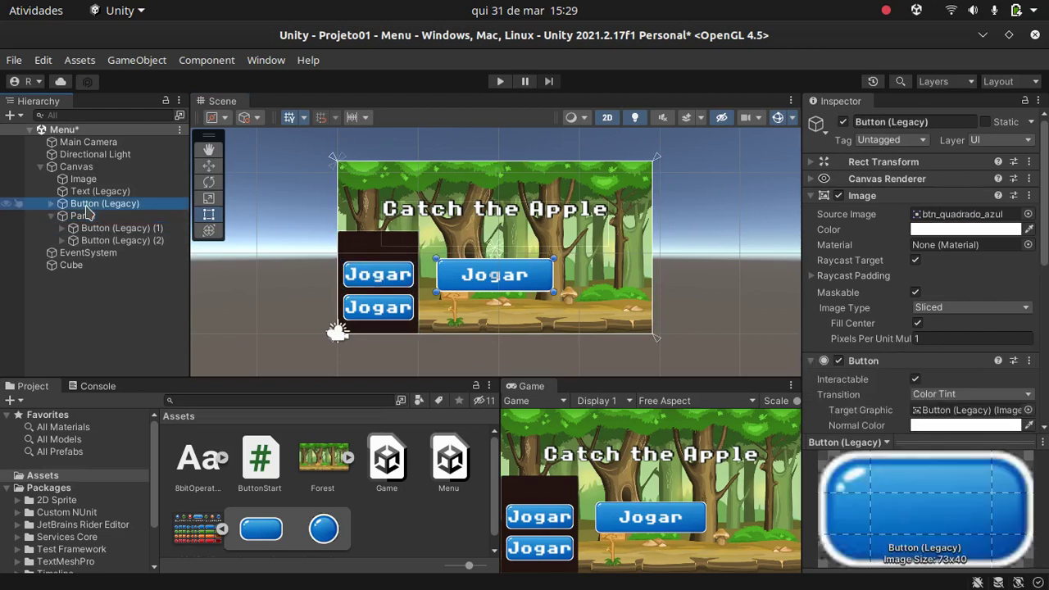
pyautogui.scroll(-3, 889, 290)
pyautogui.scroll(-3, 890, 290)
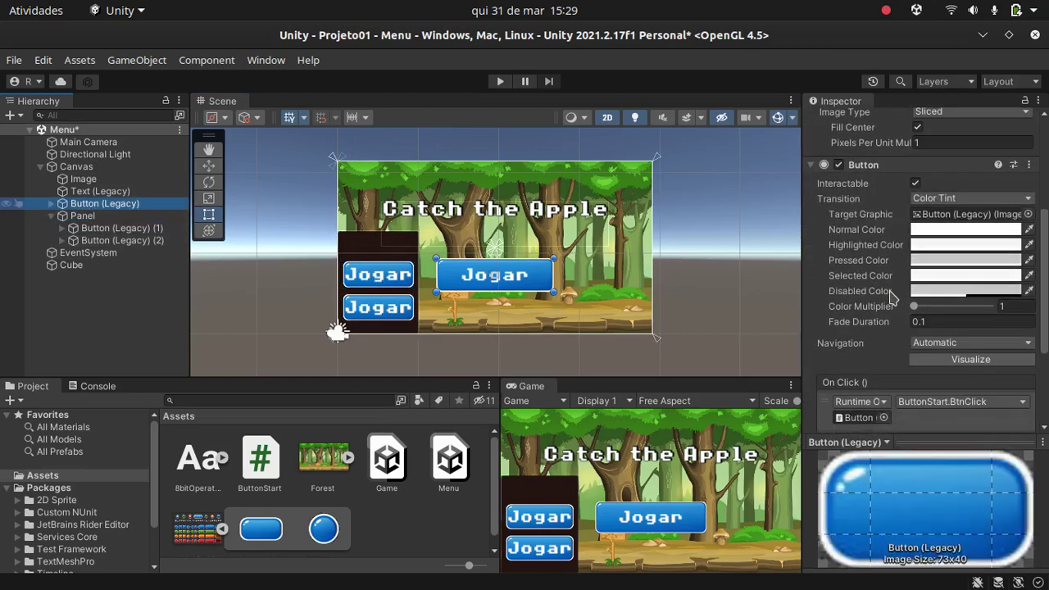
pyautogui.scroll(-2, 890, 290)
pyautogui.scroll(-2, 889, 290)
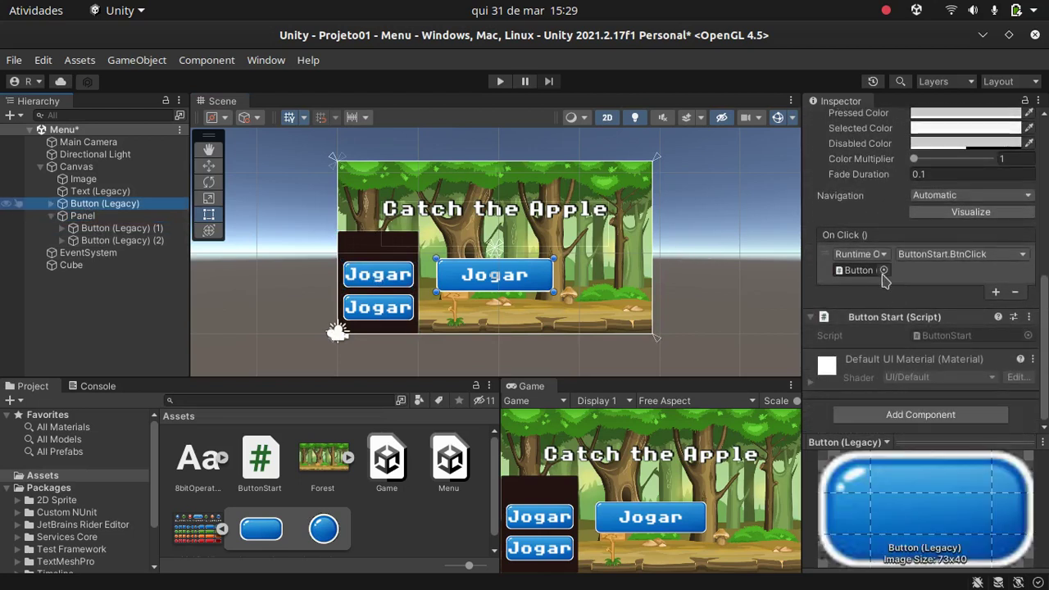
pyautogui.moveTo(82, 215); pyautogui.dragTo(856, 270)
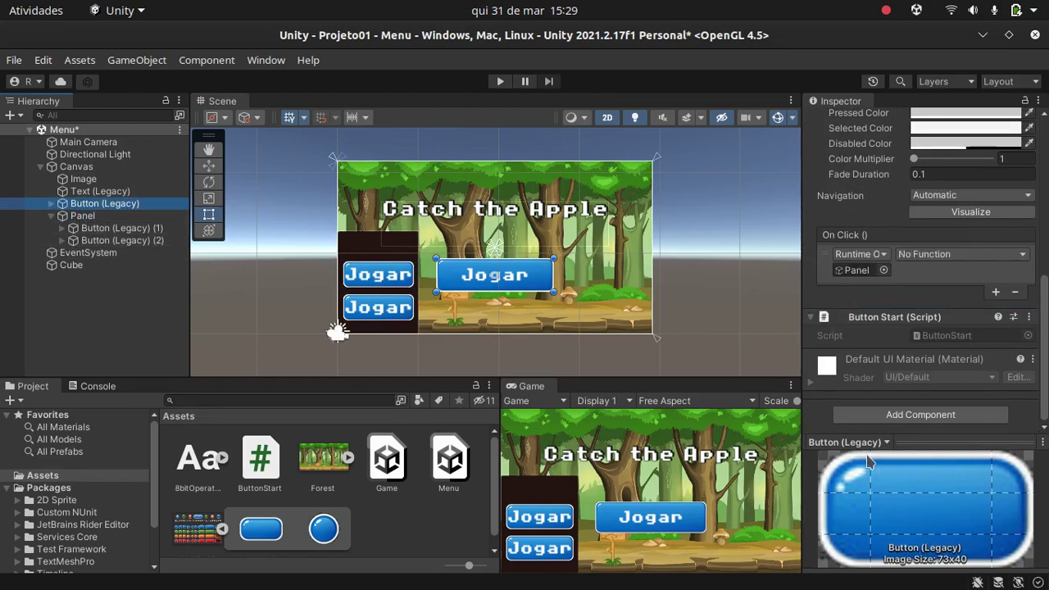
pyautogui.click(949, 256)
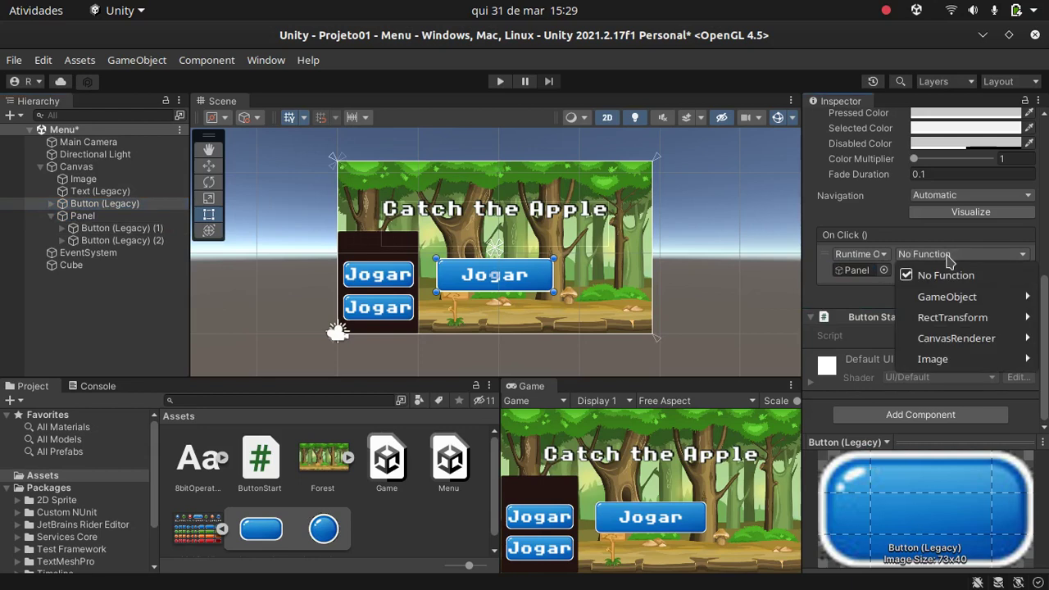
pyautogui.moveTo(961, 300)
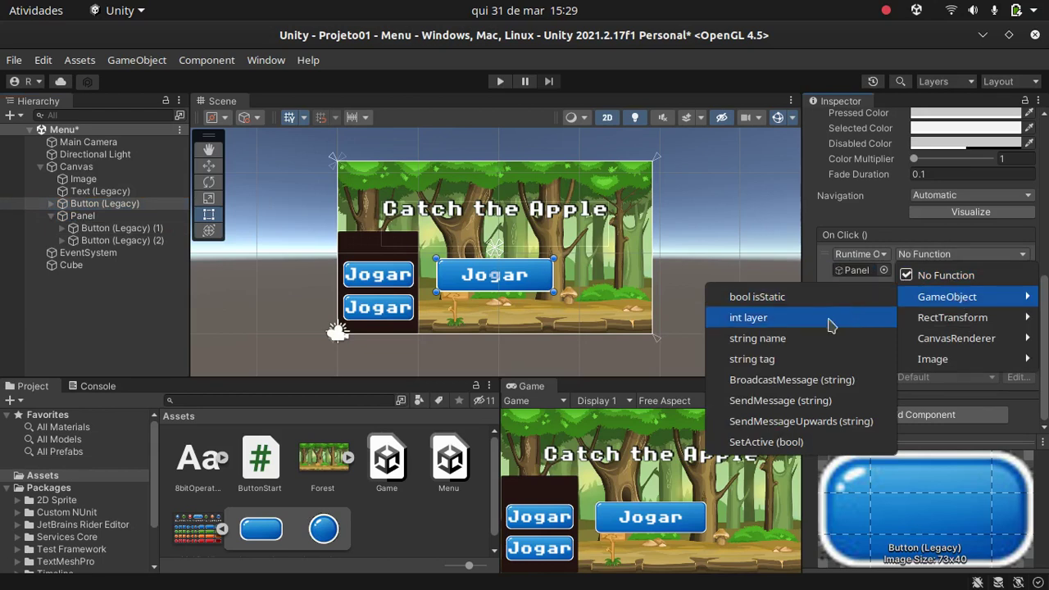
pyautogui.click(764, 442)
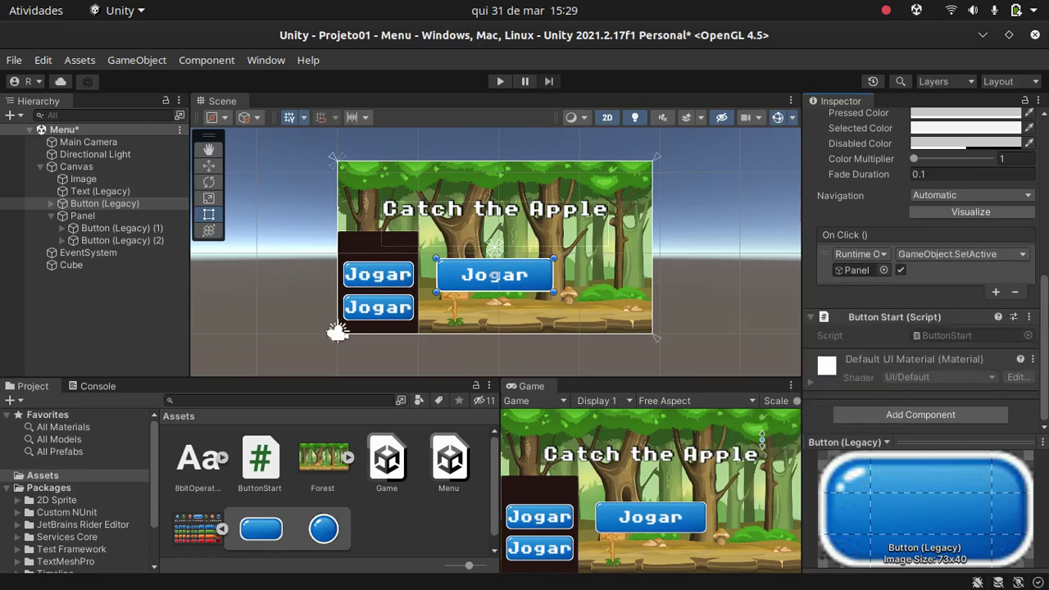
# Step: Deactivate the Panel so it starts hidden, then recheck the Jogar button's click event
pyautogui.click(876, 270)
pyautogui.doubleClick(875, 270)
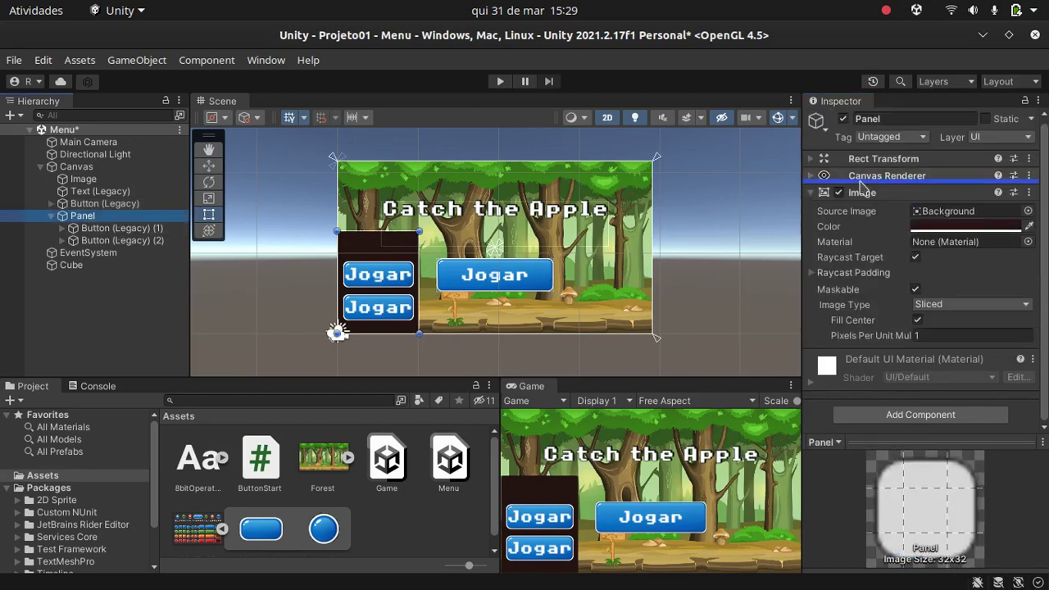
pyautogui.click(844, 122)
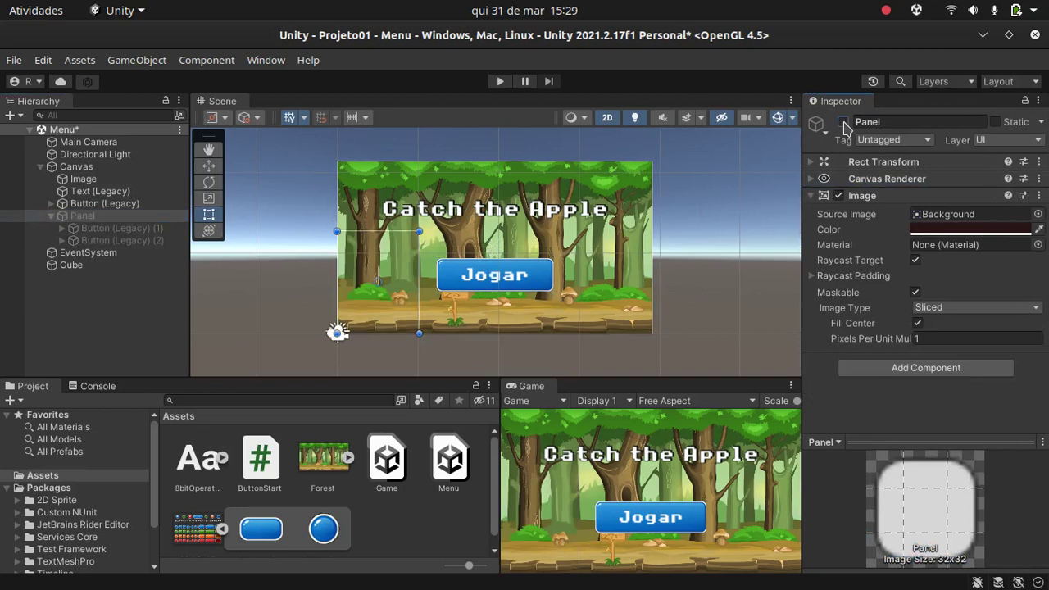
pyautogui.click(843, 122)
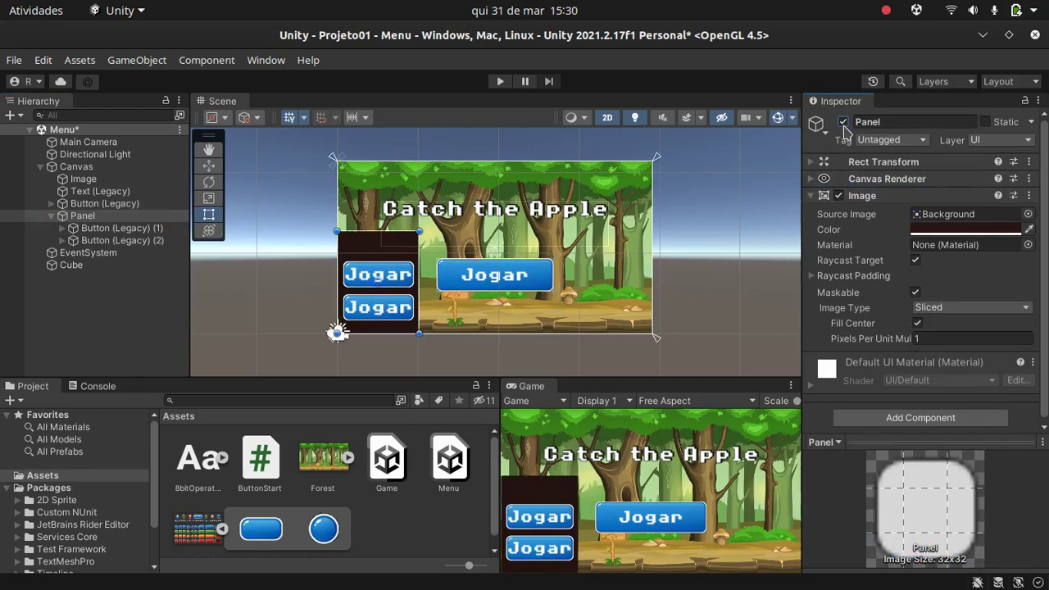
pyautogui.scroll(-1, 840, 289)
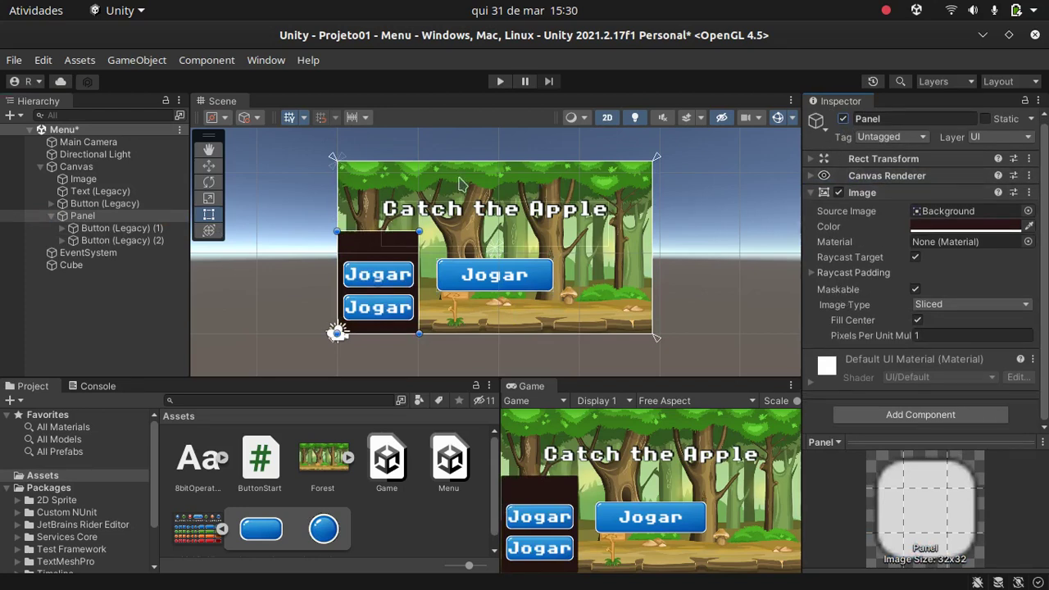
pyautogui.click(843, 121)
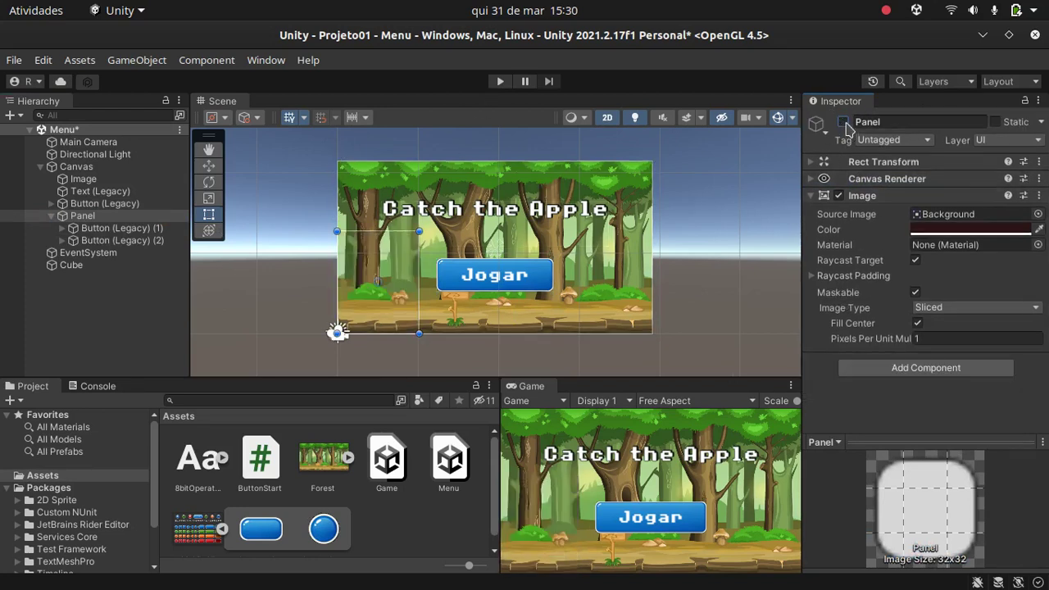
pyautogui.click(540, 279)
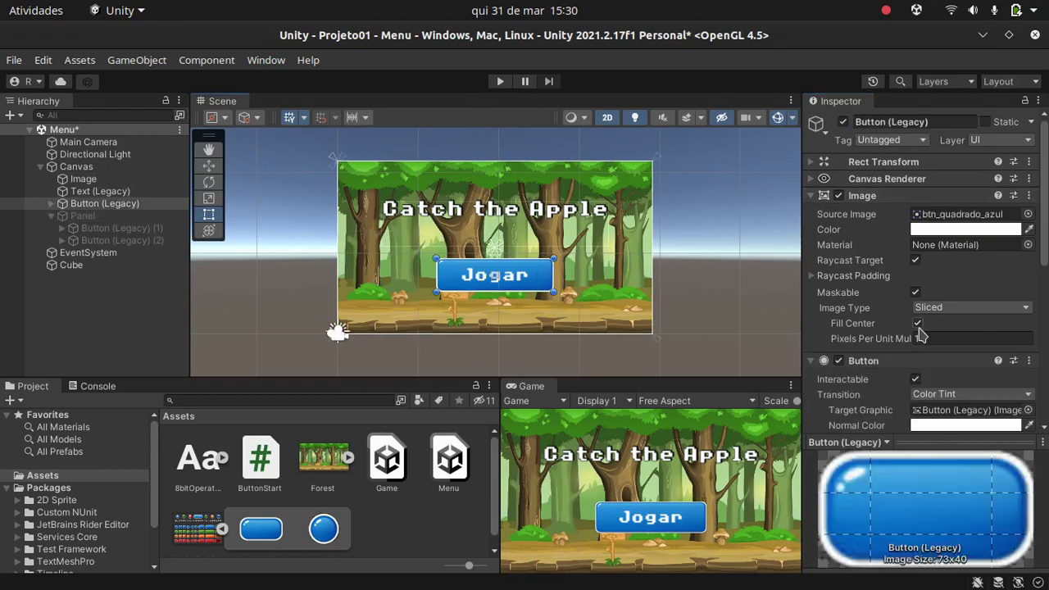
pyautogui.scroll(-5, 921, 333)
pyautogui.scroll(-4, 920, 332)
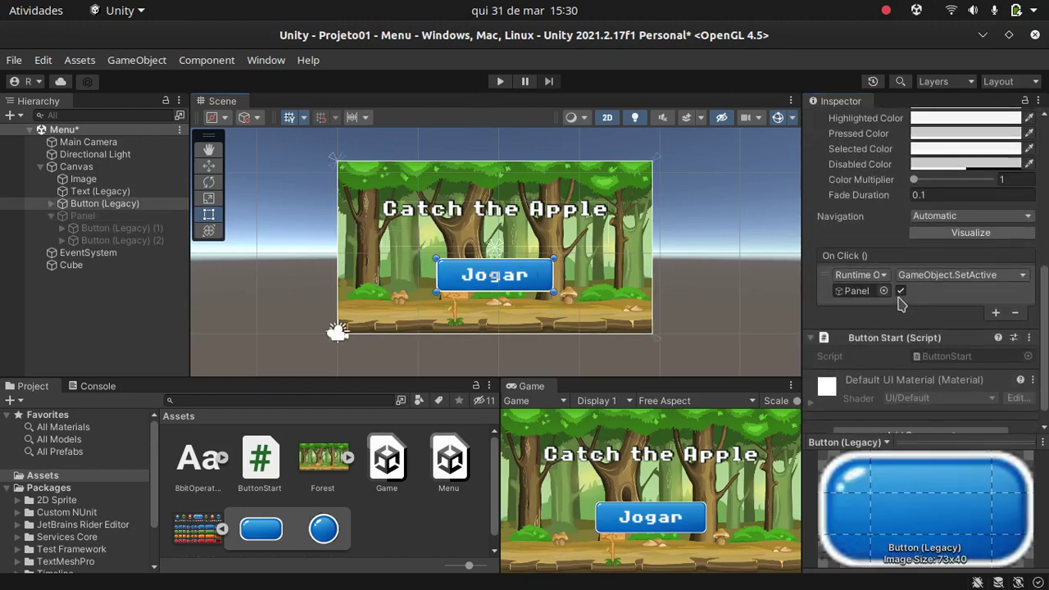
pyautogui.click(500, 81)
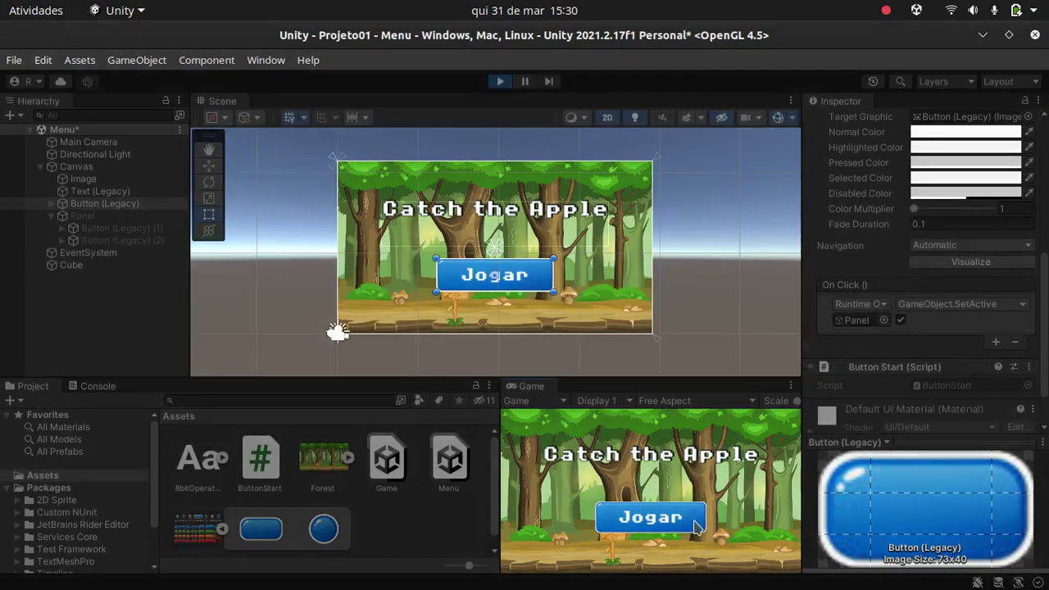
pyautogui.click(695, 526)
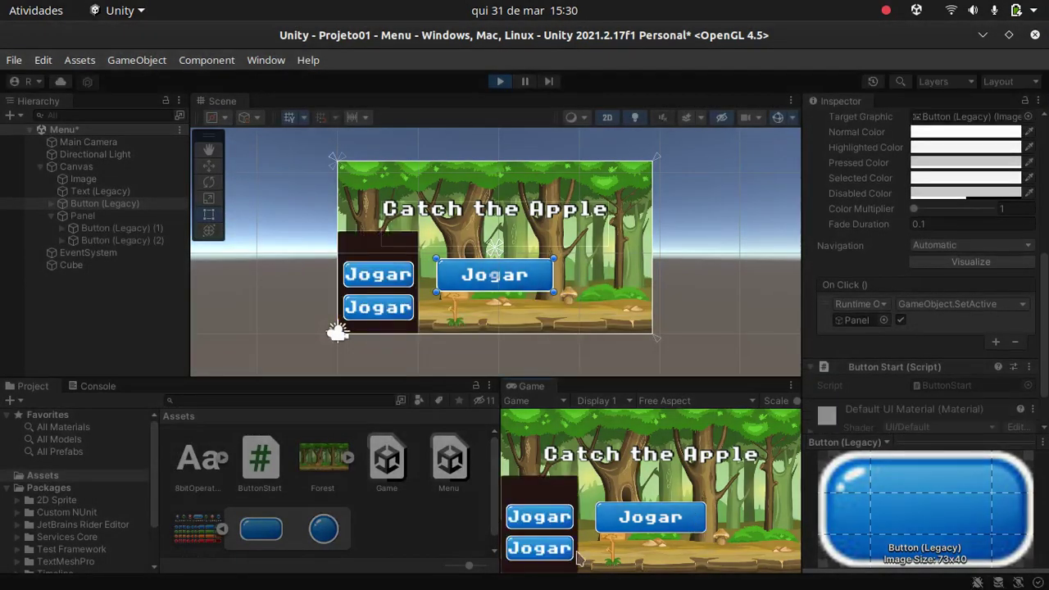
pyautogui.click(696, 518)
pyautogui.click(499, 84)
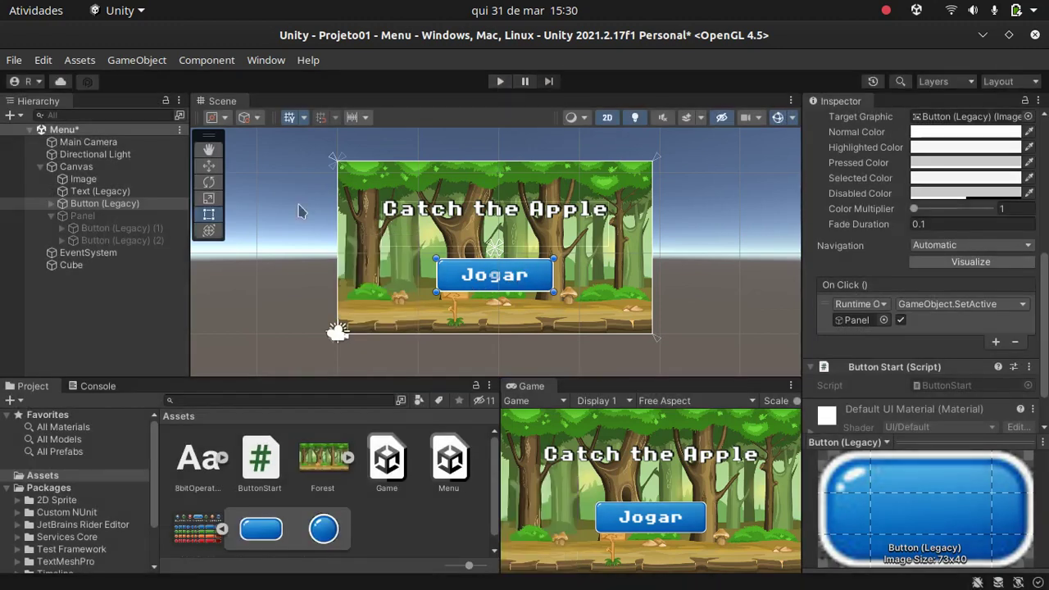
# Step: Add a Toggle to the menu canvas and enlarge its rect up and to the left
pyautogui.click(137, 60)
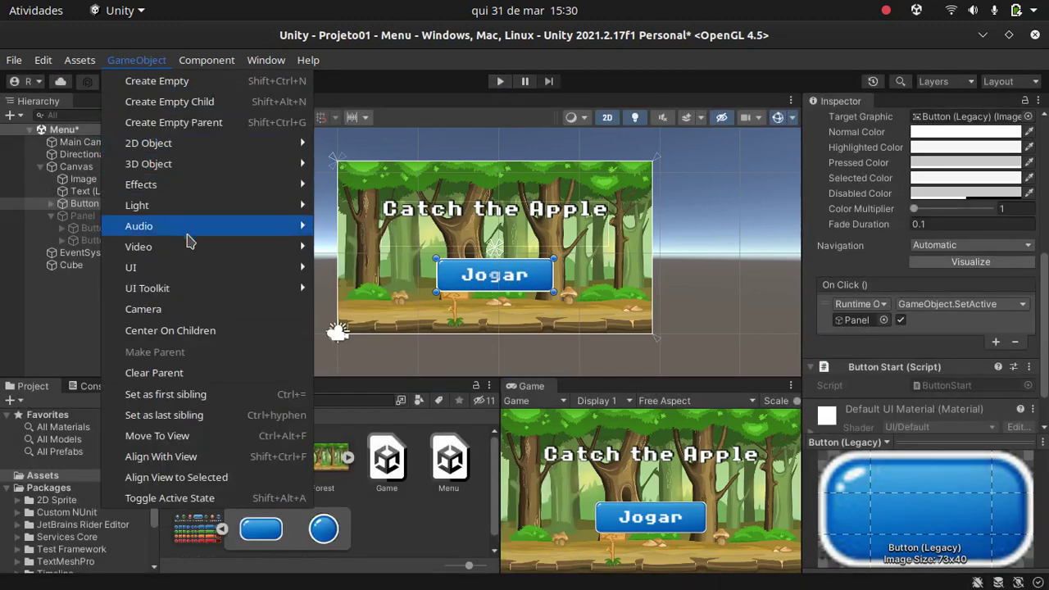
pyautogui.moveTo(219, 270)
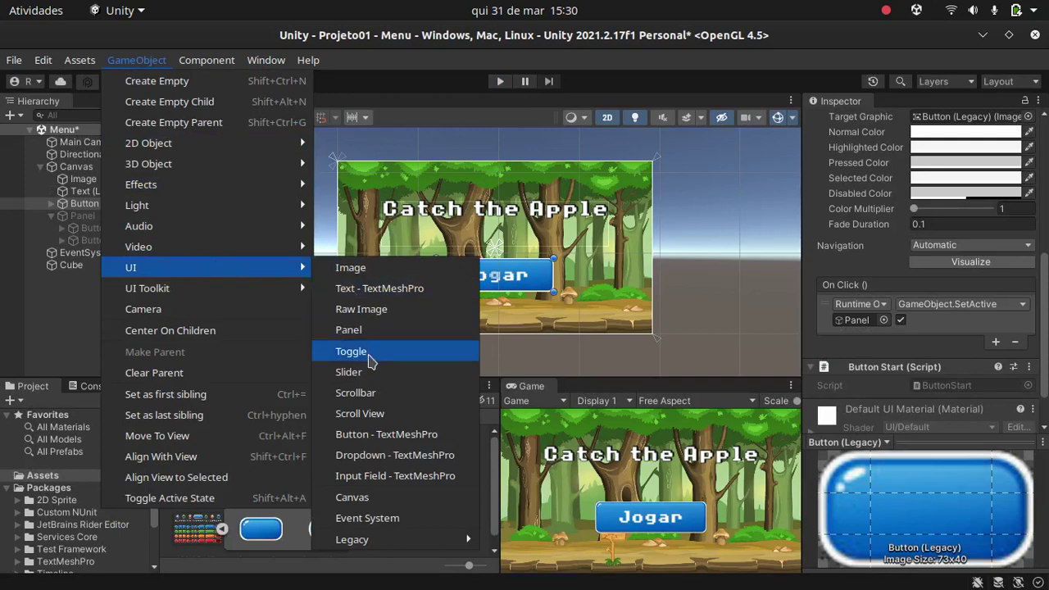
pyautogui.click(351, 351)
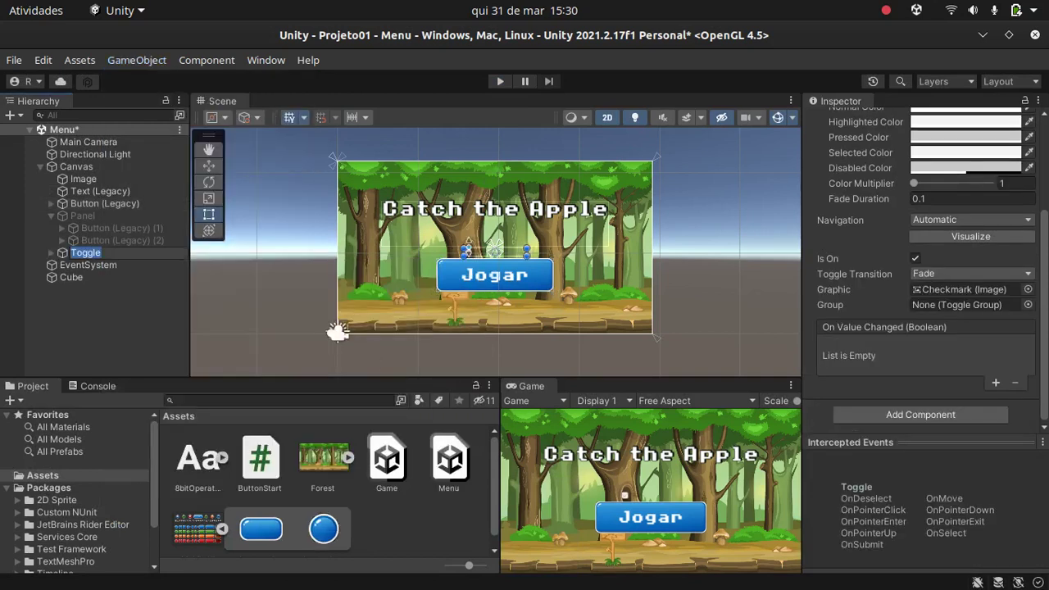
pyautogui.moveTo(467, 251); pyautogui.dragTo(449, 228)
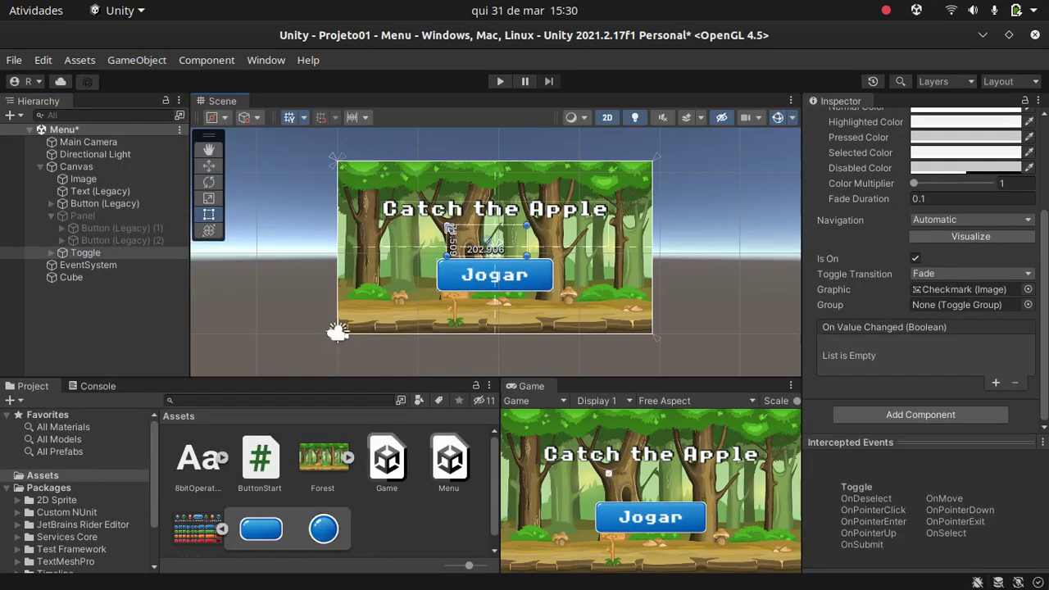
pyautogui.click(82, 253)
pyautogui.click(208, 198)
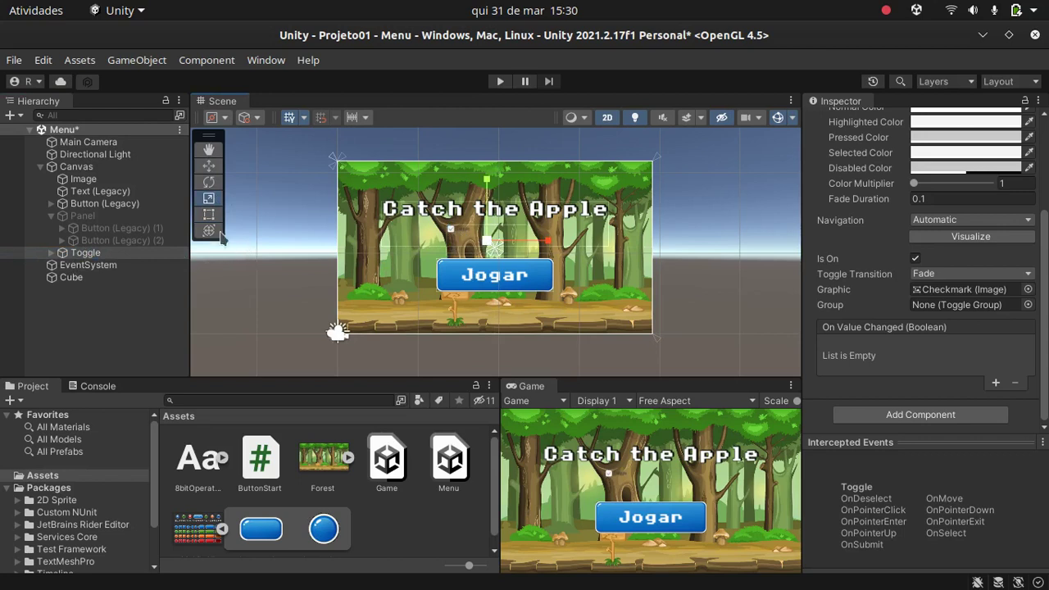
pyautogui.click(209, 213)
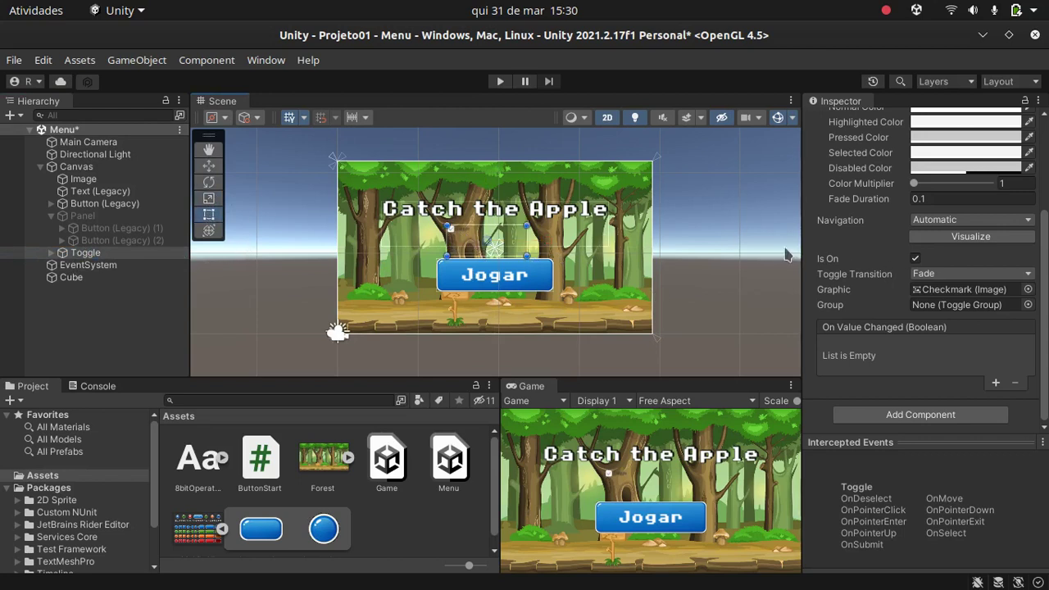
# Step: Stretch the Toggle's Background checkbox to about 76x66
pyautogui.scroll(3, 885, 279)
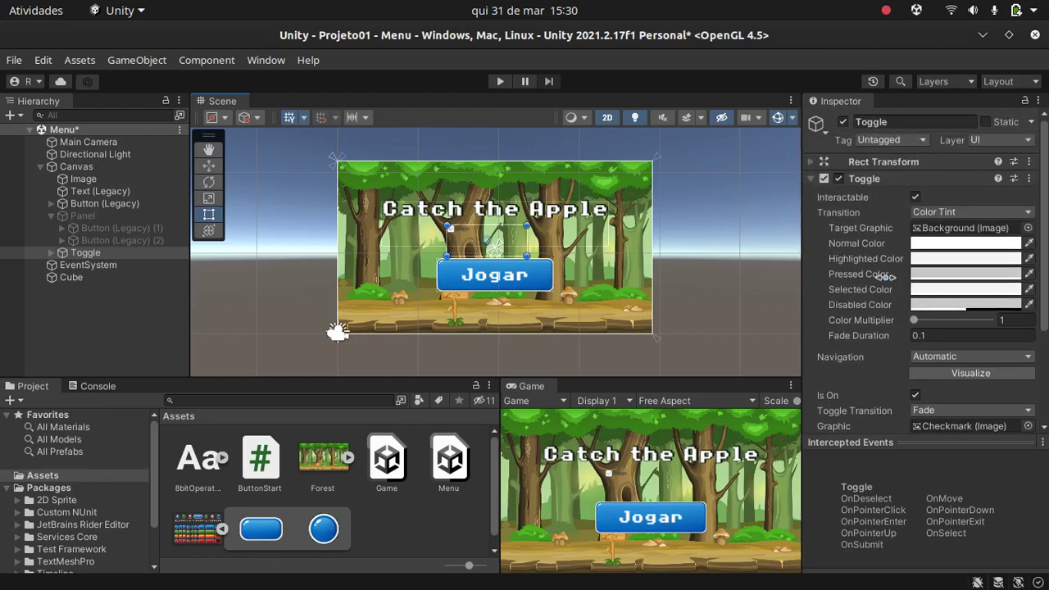
pyautogui.click(57, 252)
pyautogui.click(51, 253)
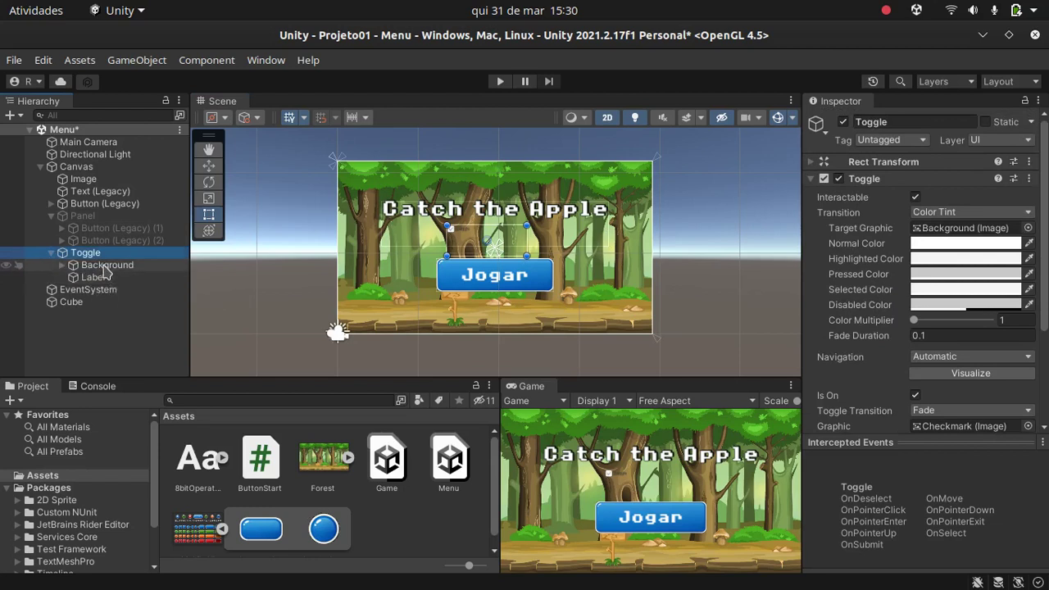
pyautogui.click(98, 265)
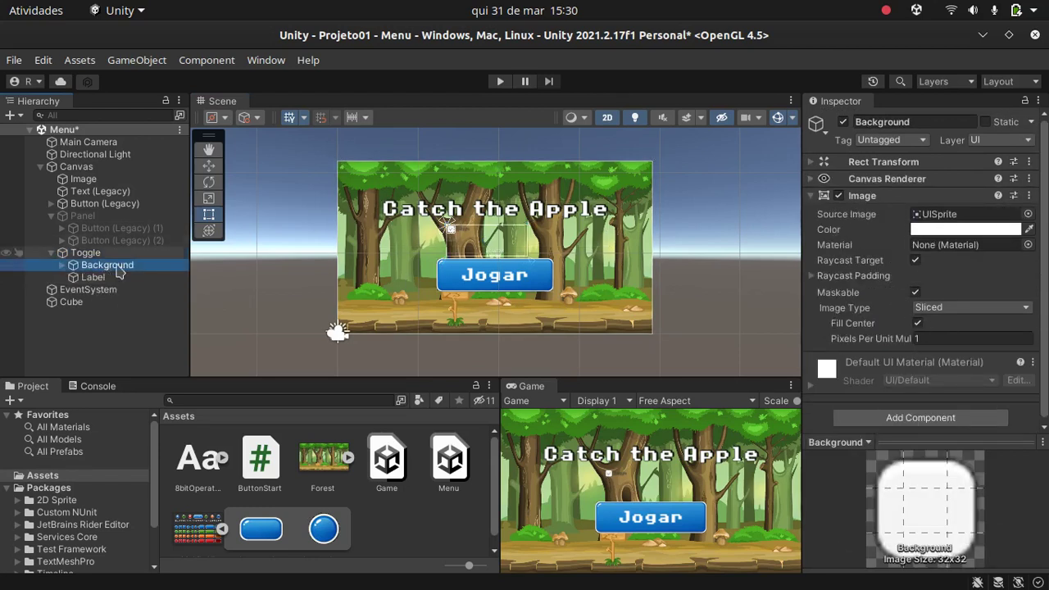
pyautogui.scroll(2, 459, 246)
pyautogui.scroll(1, 459, 246)
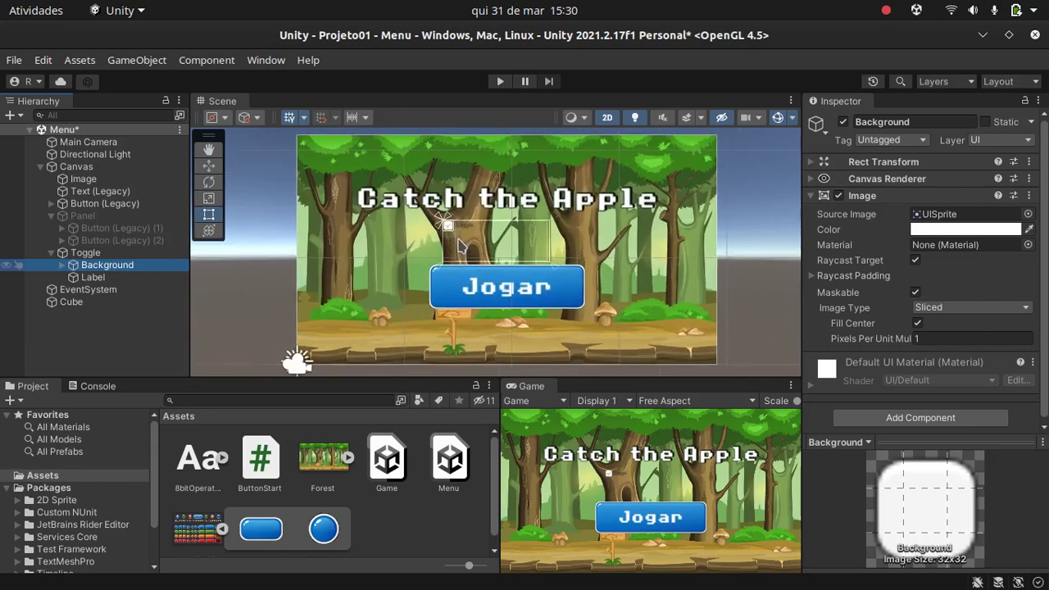
pyautogui.scroll(1, 459, 246)
pyautogui.scroll(1, 458, 245)
pyautogui.moveTo(451, 230); pyautogui.dragTo(492, 266)
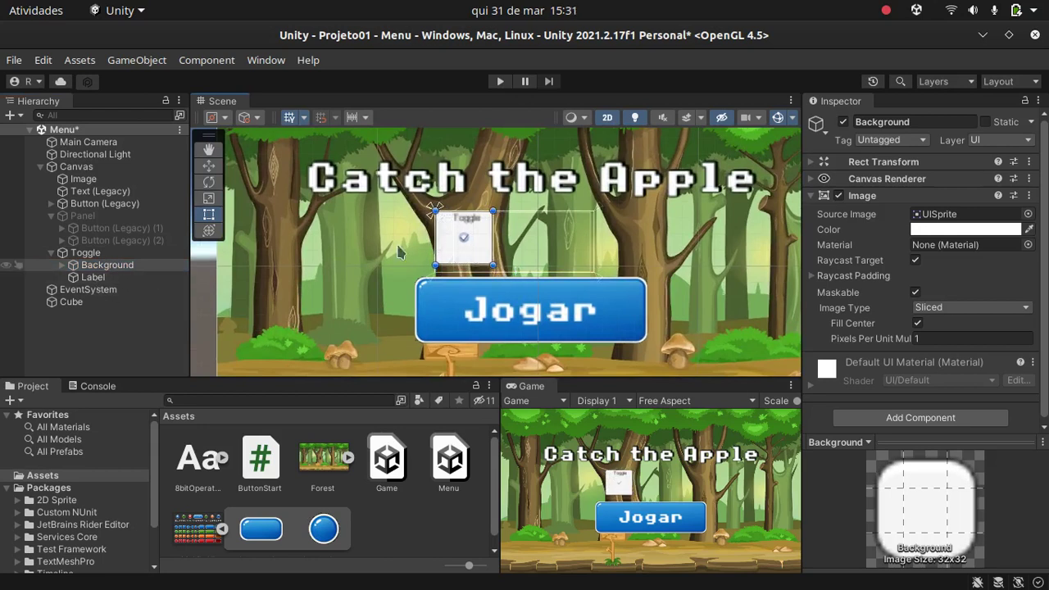
# Step: Narrow the Toggle Label's box and set its font size to 32
pyautogui.click(96, 278)
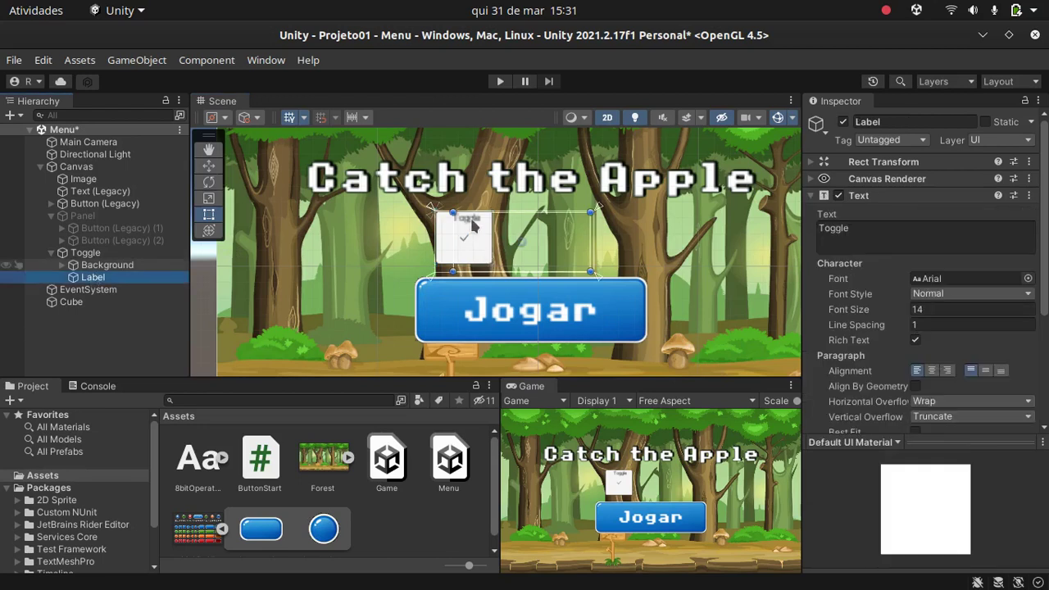
pyautogui.moveTo(453, 212); pyautogui.dragTo(500, 219)
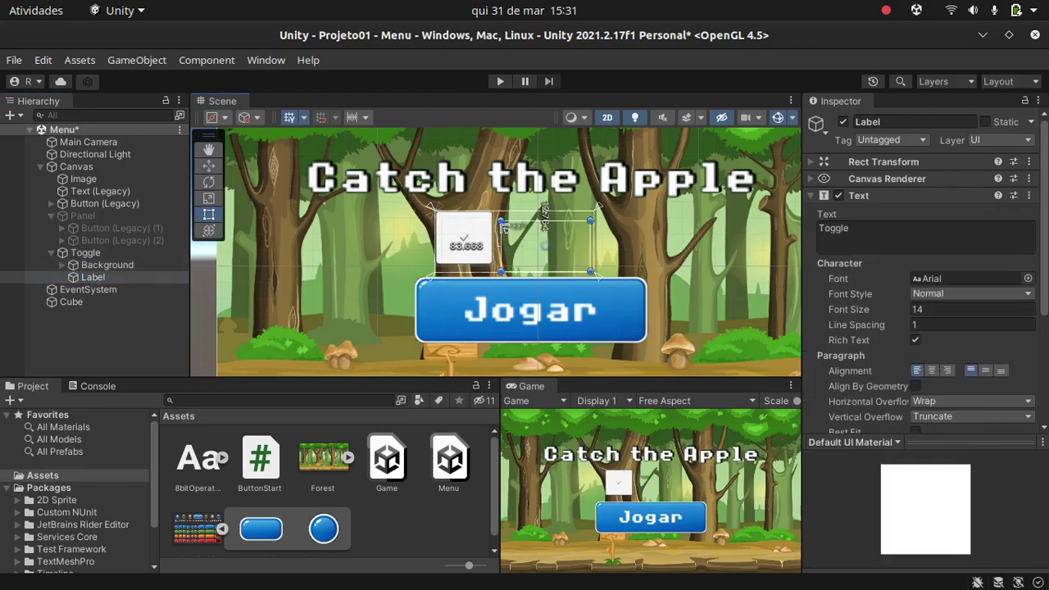
pyautogui.moveTo(838, 309); pyautogui.dragTo(853, 308)
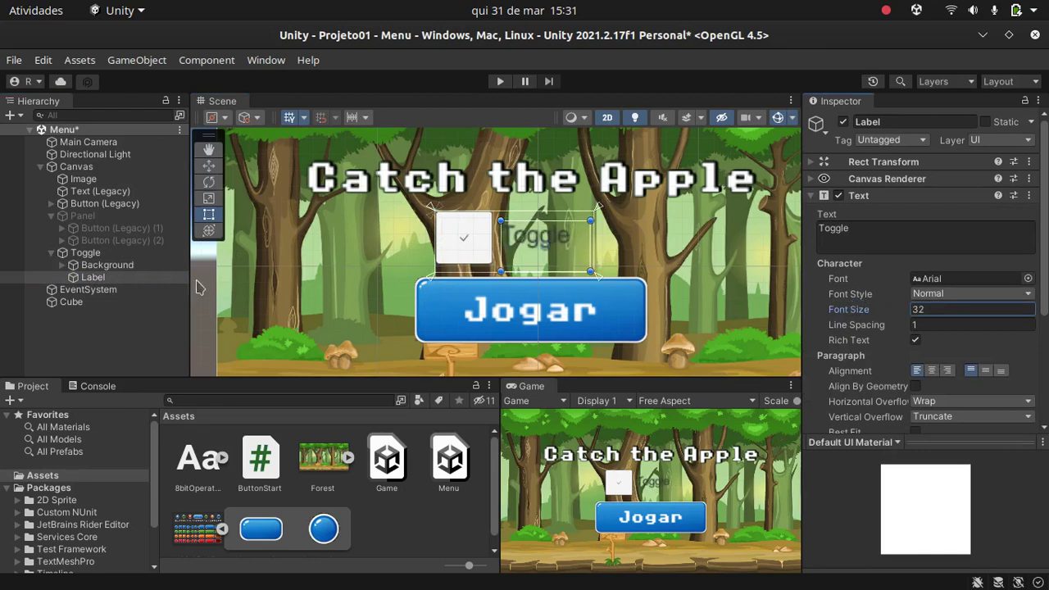
# Step: Enlarge the Checkmark under Background toward both corners so it fills the checkbox
pyautogui.click(62, 265)
pyautogui.click(95, 289)
pyautogui.click(111, 277)
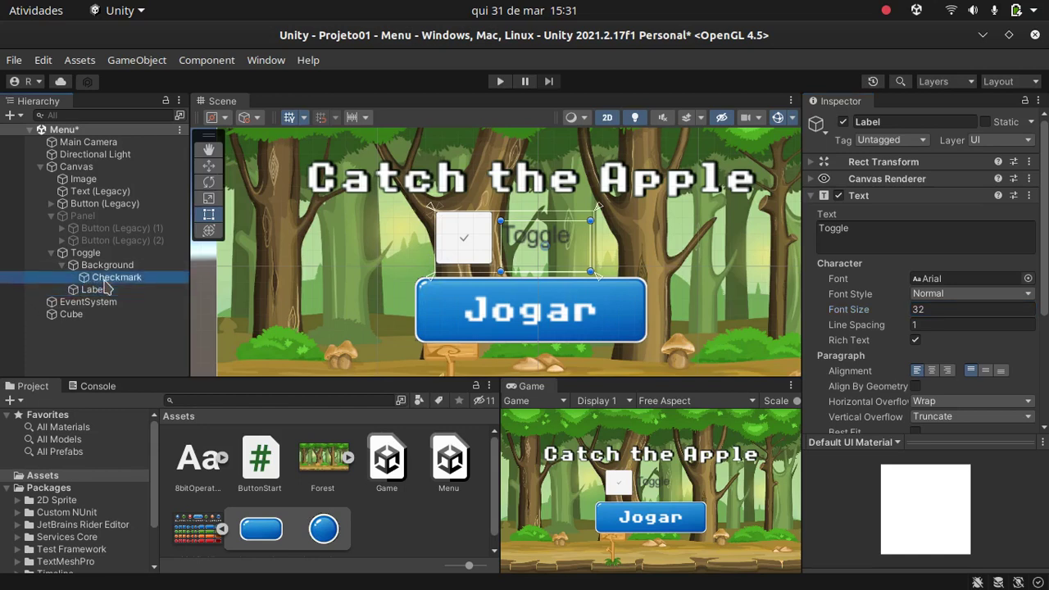
pyautogui.moveTo(459, 230)
pyautogui.mouseDown()
pyautogui.moveTo(442, 211)
pyautogui.moveTo(440, 219)
pyautogui.mouseUp()
pyautogui.moveTo(479, 253); pyautogui.dragTo(493, 264)
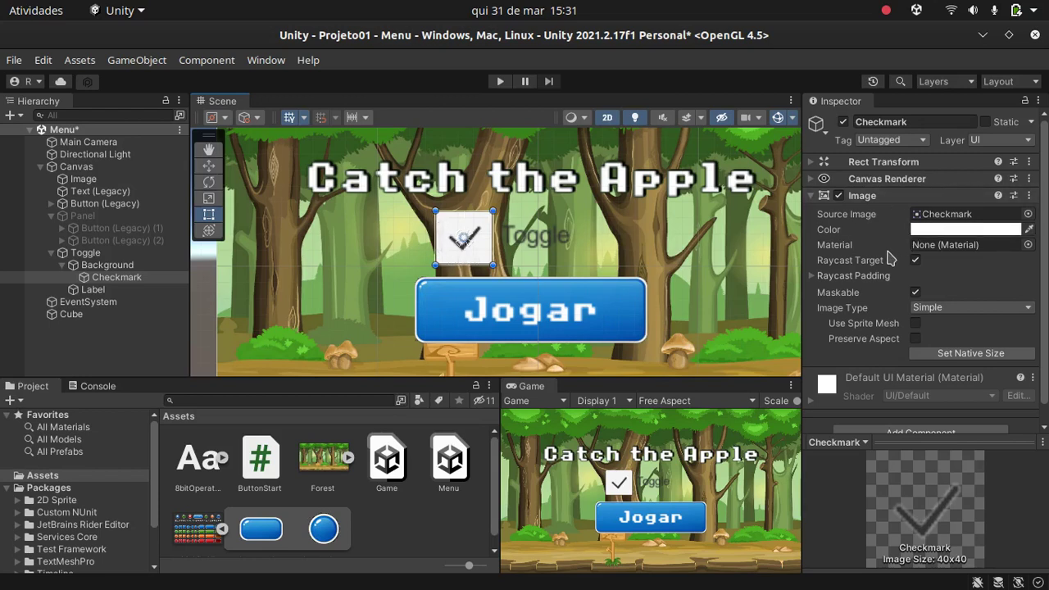
# Step: Add an On Value Changed entry on the Toggle targeting the Panel
pyautogui.click(86, 253)
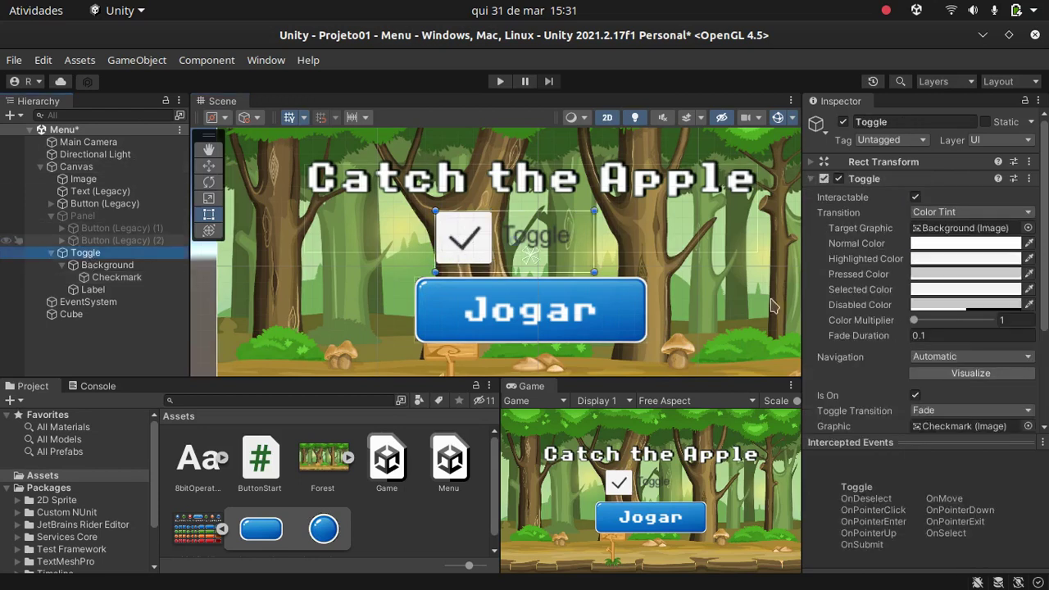
pyautogui.scroll(-4, 869, 352)
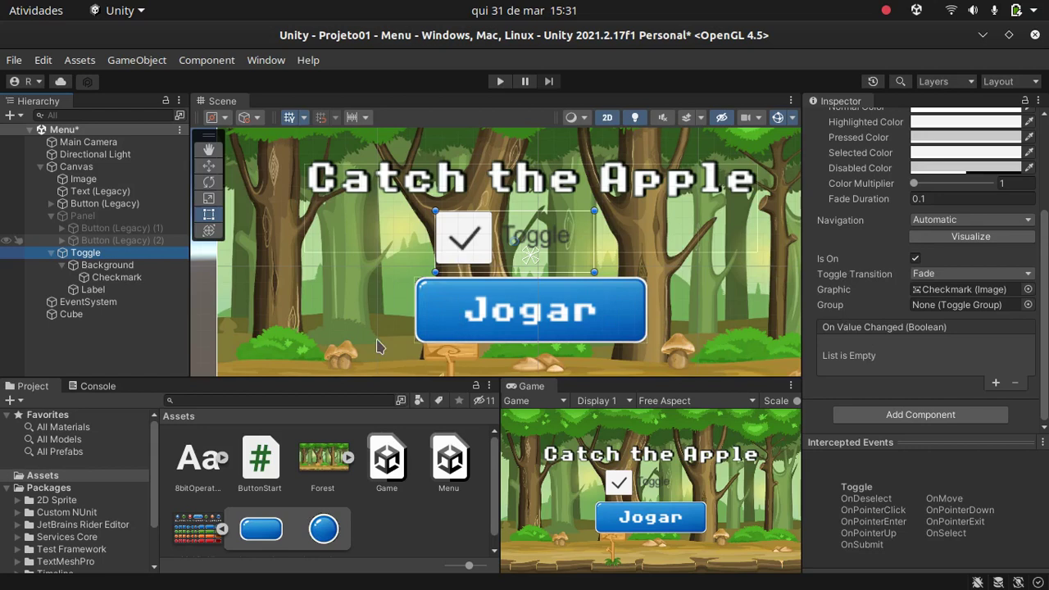
pyautogui.click(996, 382)
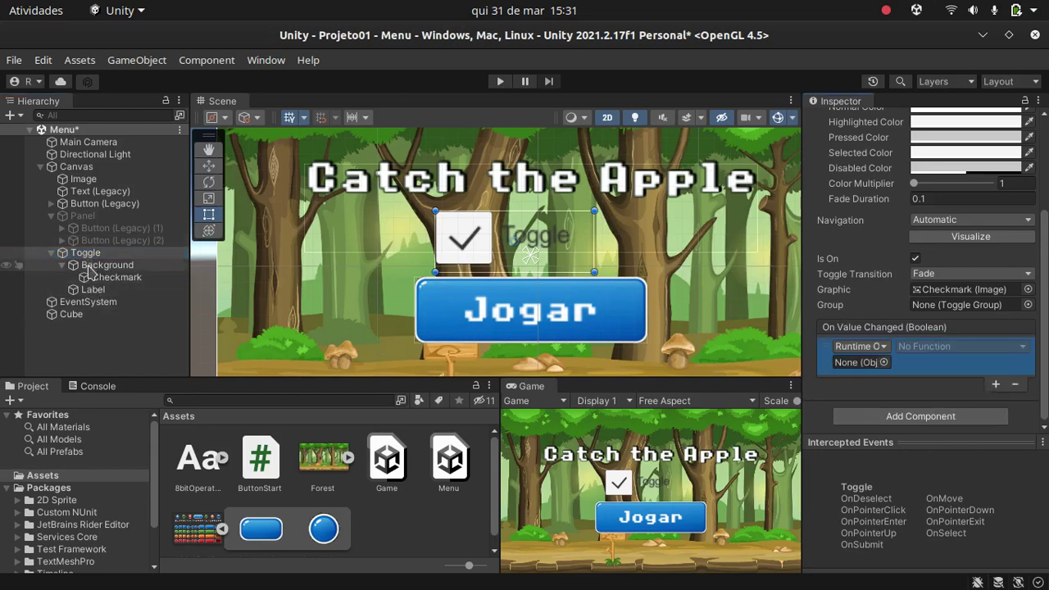
pyautogui.click(85, 253)
pyautogui.moveTo(724, 351); pyautogui.dragTo(861, 362)
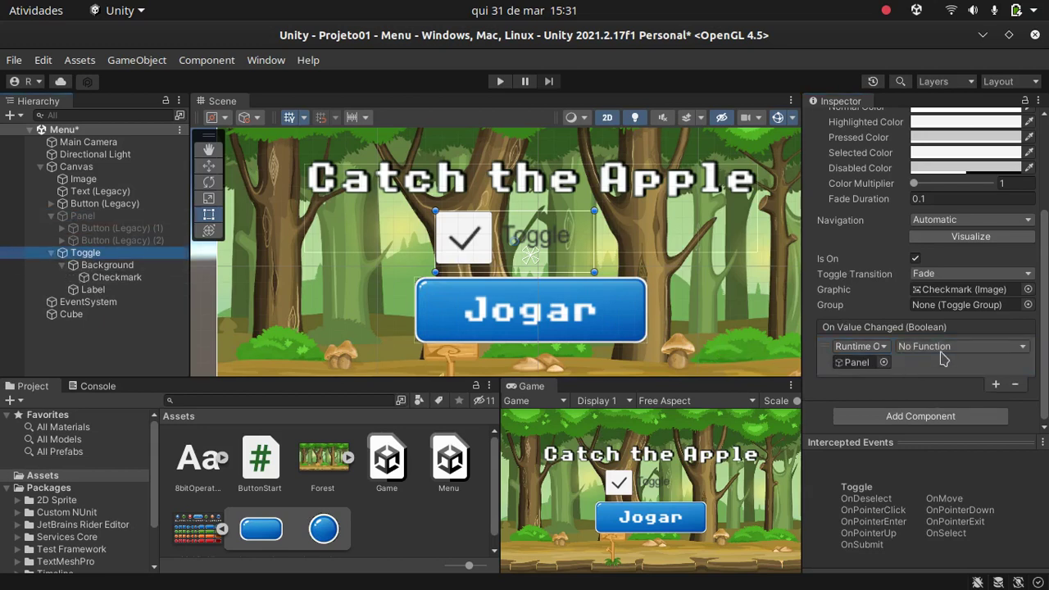
# Step: Have the event call GameObject.SetActive, untick Is On, and start Play mode
pyautogui.click(951, 348)
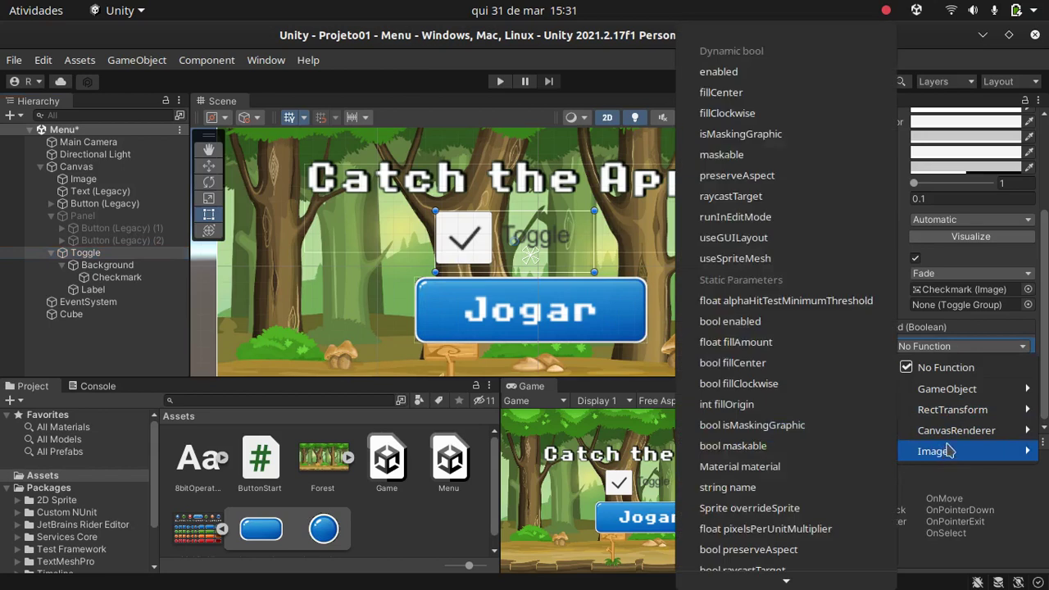
pyautogui.moveTo(951, 397)
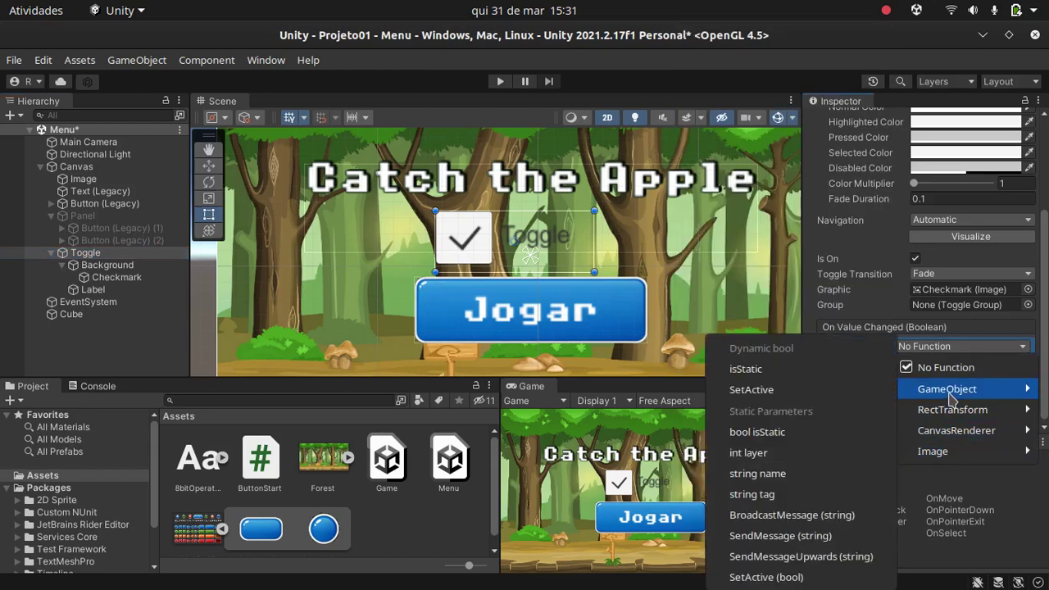
pyautogui.click(766, 577)
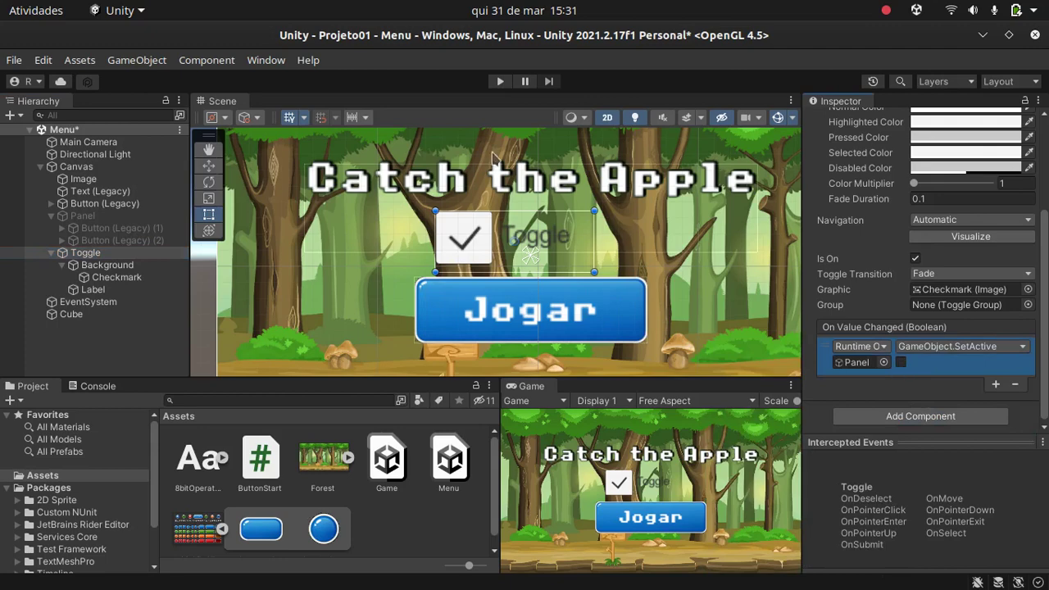
pyautogui.click(914, 258)
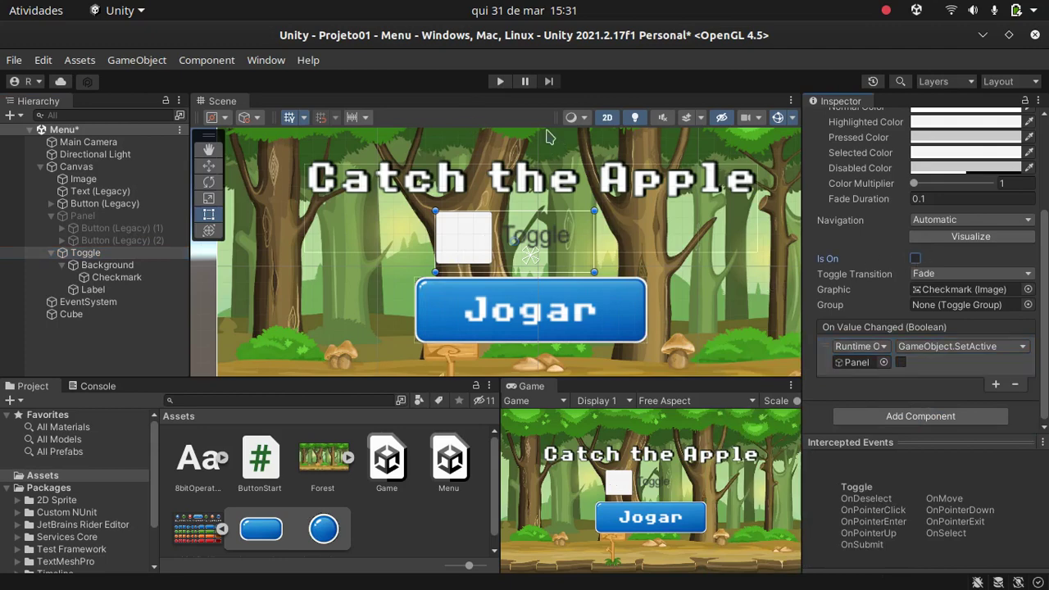
pyautogui.click(500, 83)
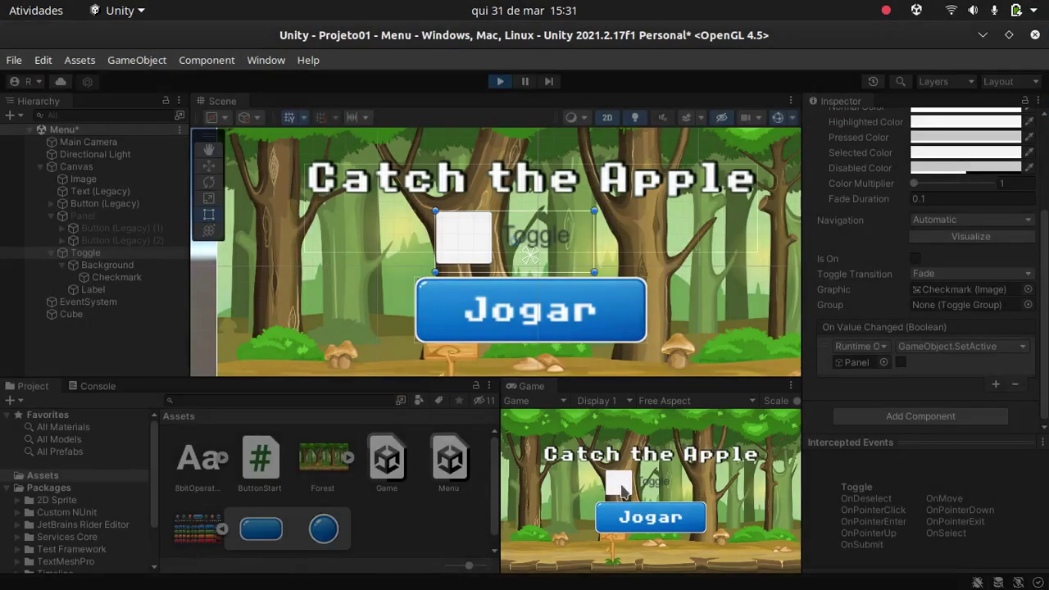
# Step: Check and uncheck the toggle in the running game, then stop the test run
pyautogui.click(621, 489)
pyautogui.click(650, 486)
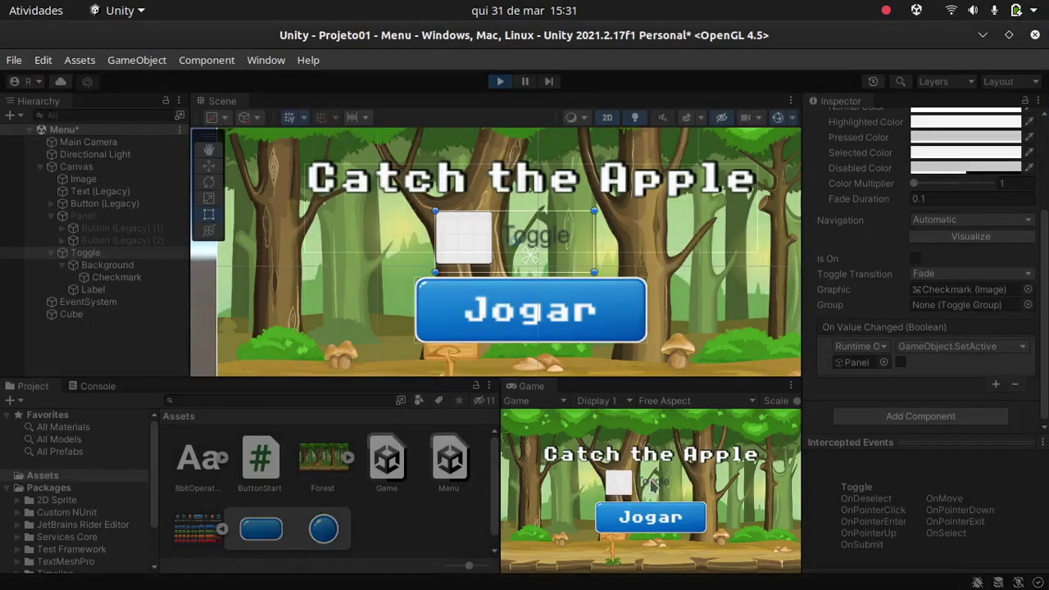
pyautogui.click(500, 81)
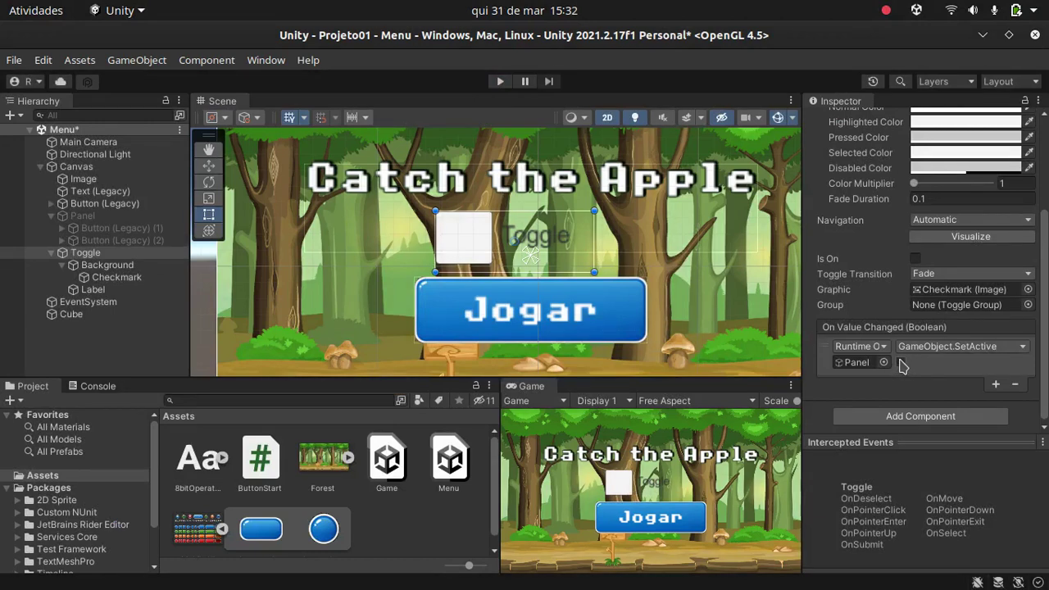
# Step: Switch the toggle event to the Dynamic bool GameObject.SetActive on Panel
pyautogui.click(960, 351)
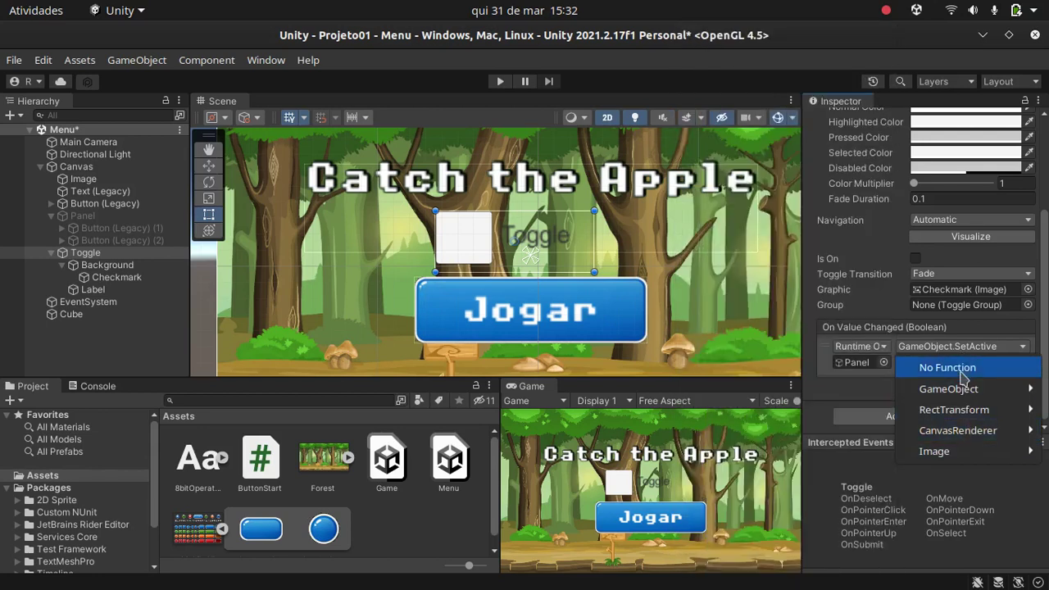
pyautogui.moveTo(955, 392)
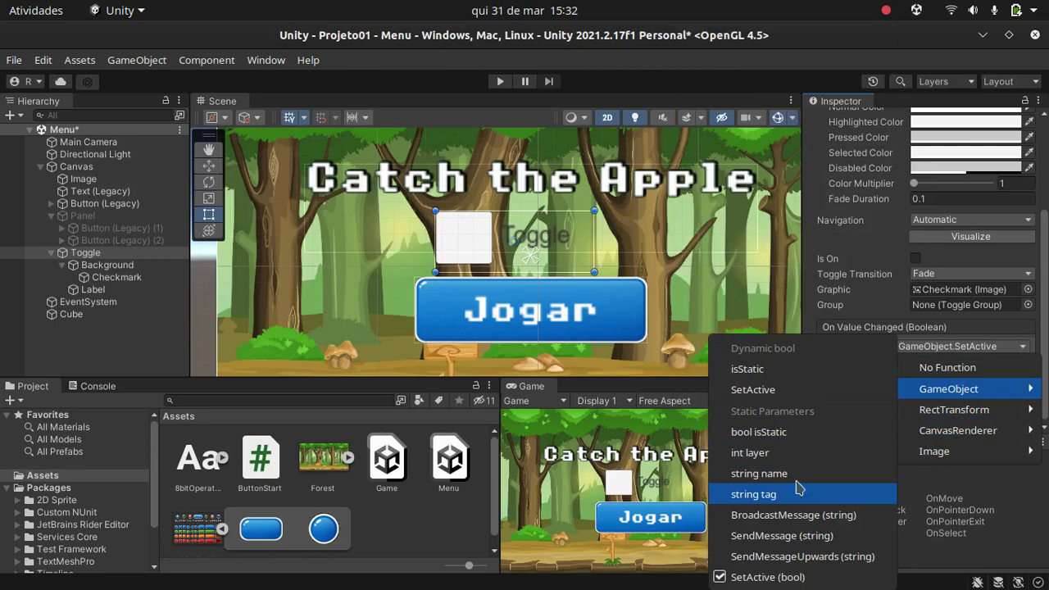
pyautogui.click(753, 390)
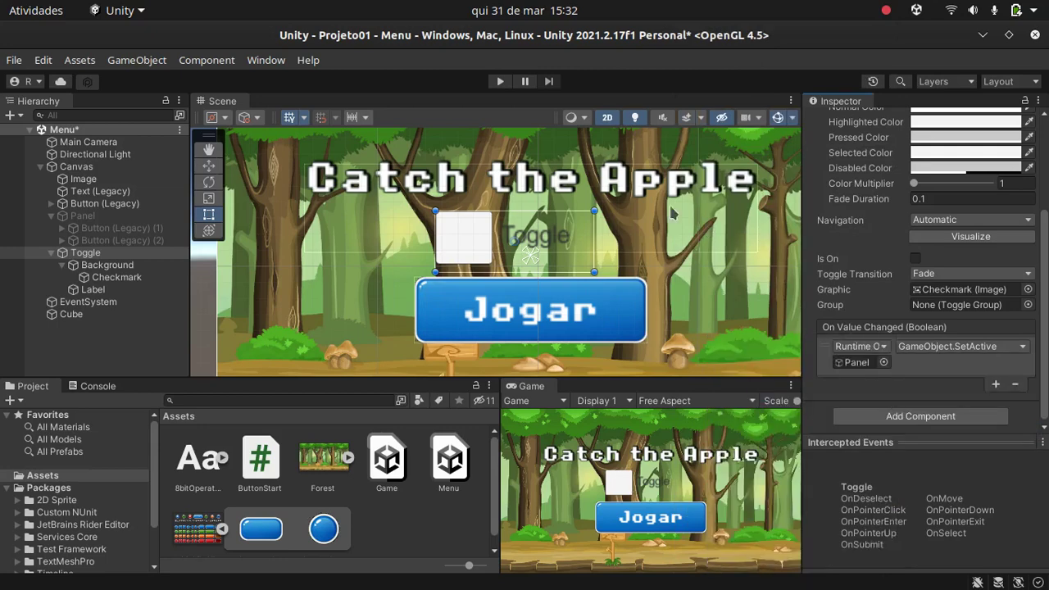
# Step: Play the scene, flip the toggle repeatedly to show and hide the Panel, then stop
pyautogui.click(500, 81)
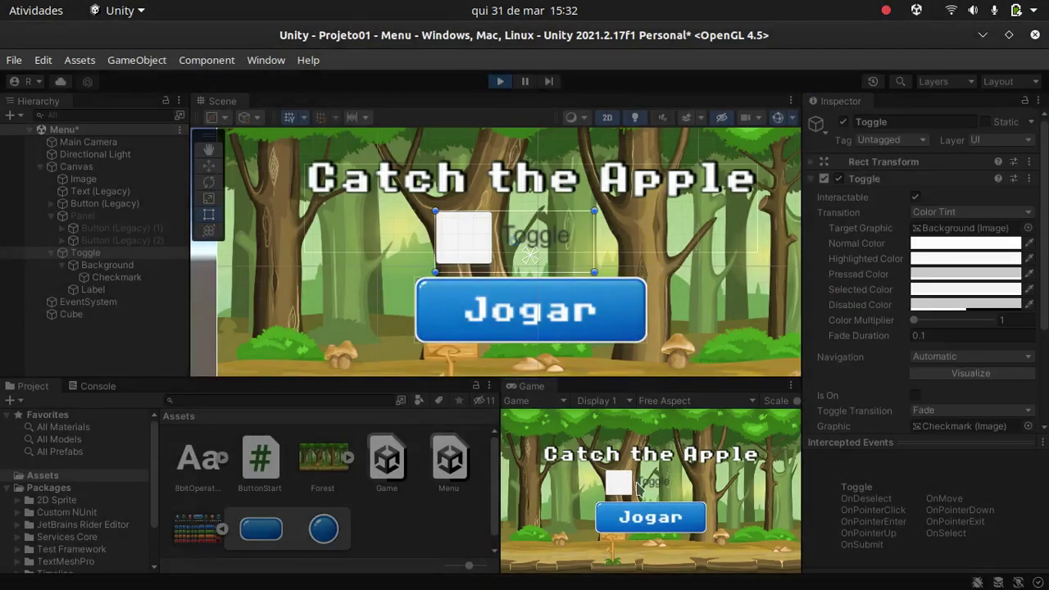
pyautogui.click(620, 485)
pyautogui.click(619, 485)
pyautogui.click(620, 486)
pyautogui.click(620, 486)
pyautogui.click(619, 486)
pyautogui.click(619, 486)
pyautogui.click(620, 486)
pyautogui.click(619, 486)
pyautogui.click(619, 486)
pyautogui.click(619, 486)
pyautogui.click(620, 486)
pyautogui.click(620, 486)
pyautogui.click(618, 489)
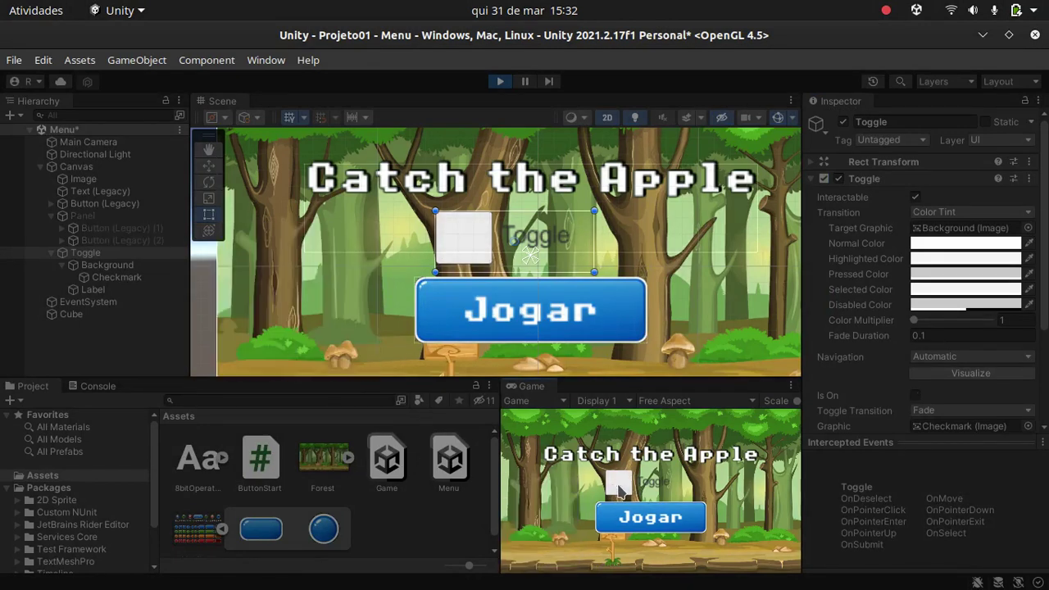
pyautogui.click(499, 81)
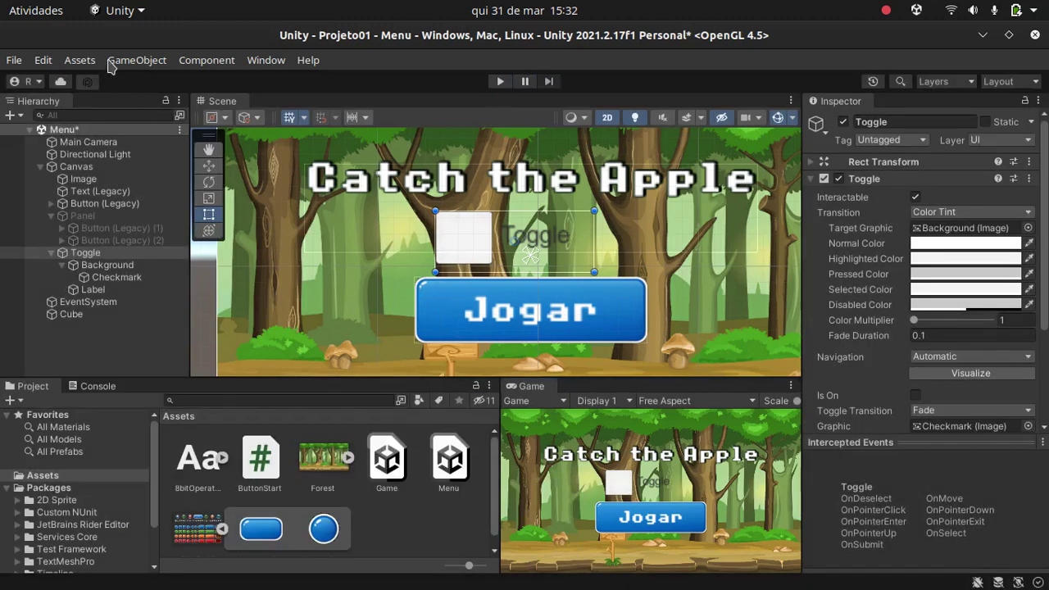
# Step: Add a UI Slider to the menu canvas
pyautogui.click(115, 62)
pyautogui.moveTo(297, 266)
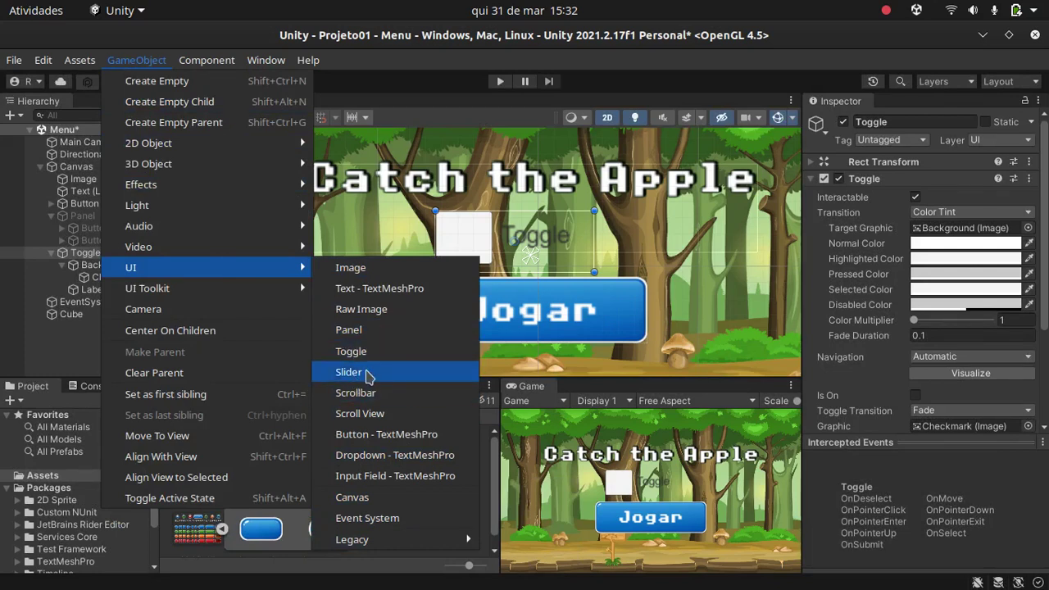
pyautogui.click(348, 371)
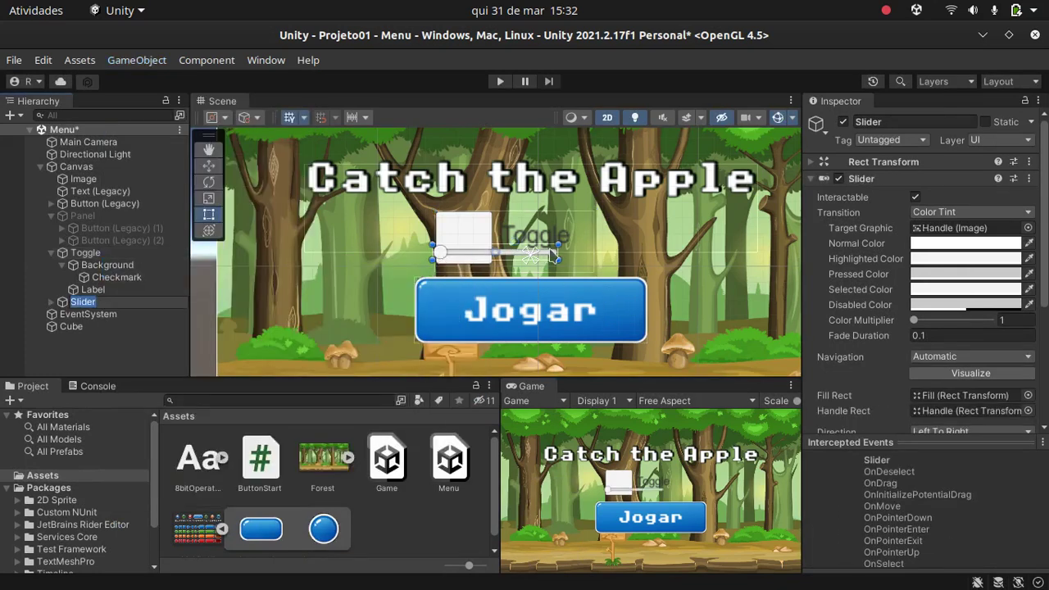
# Step: Add a UI Scroll View and drag it to the left side of the canvas
pyautogui.click(136, 60)
pyautogui.moveTo(162, 270)
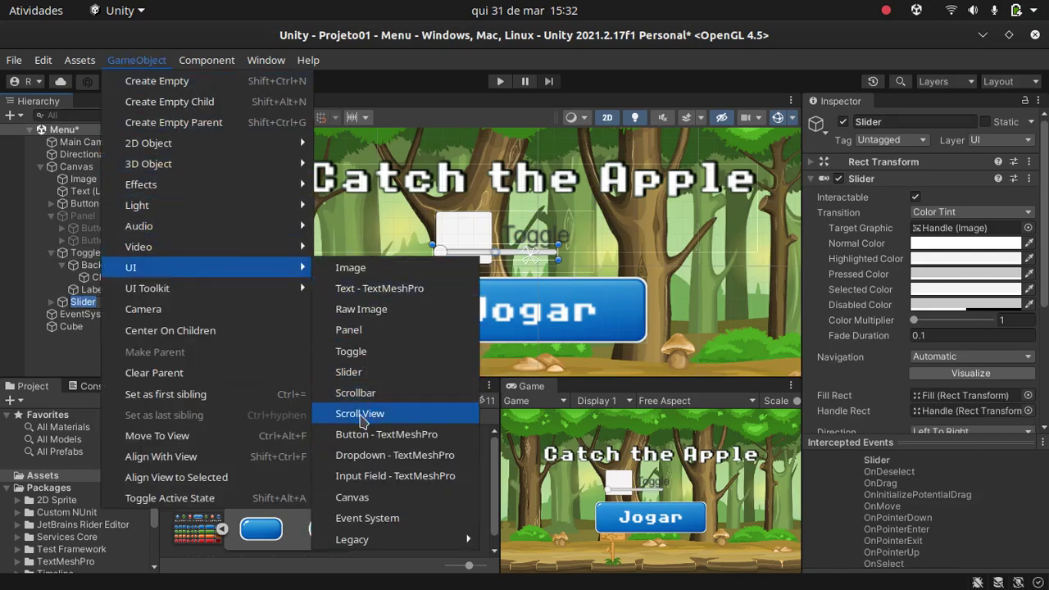
pyautogui.click(360, 414)
pyautogui.moveTo(563, 237); pyautogui.dragTo(388, 264)
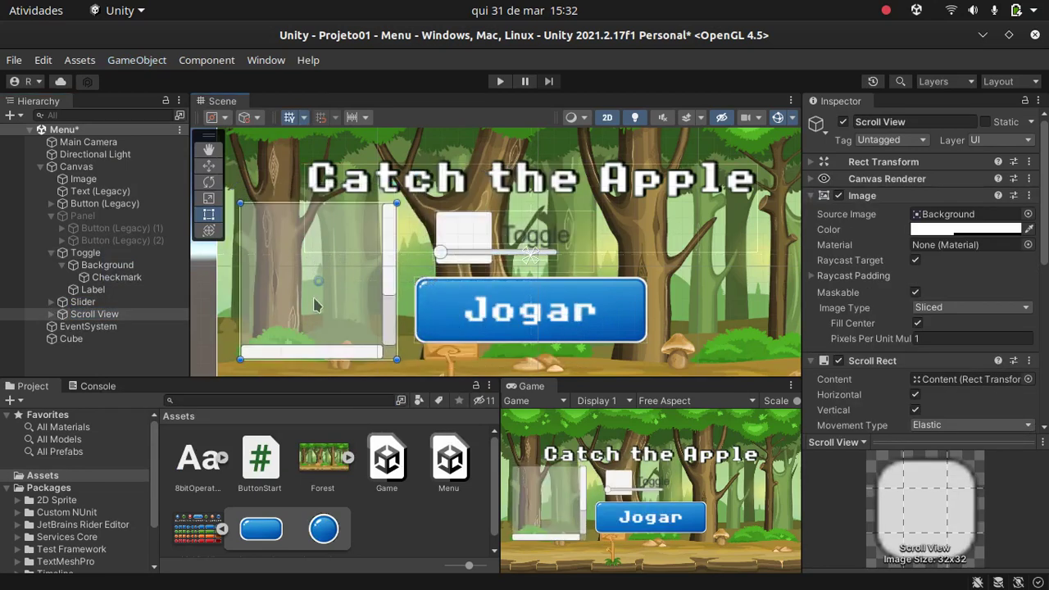
pyautogui.click(140, 64)
pyautogui.moveTo(254, 273)
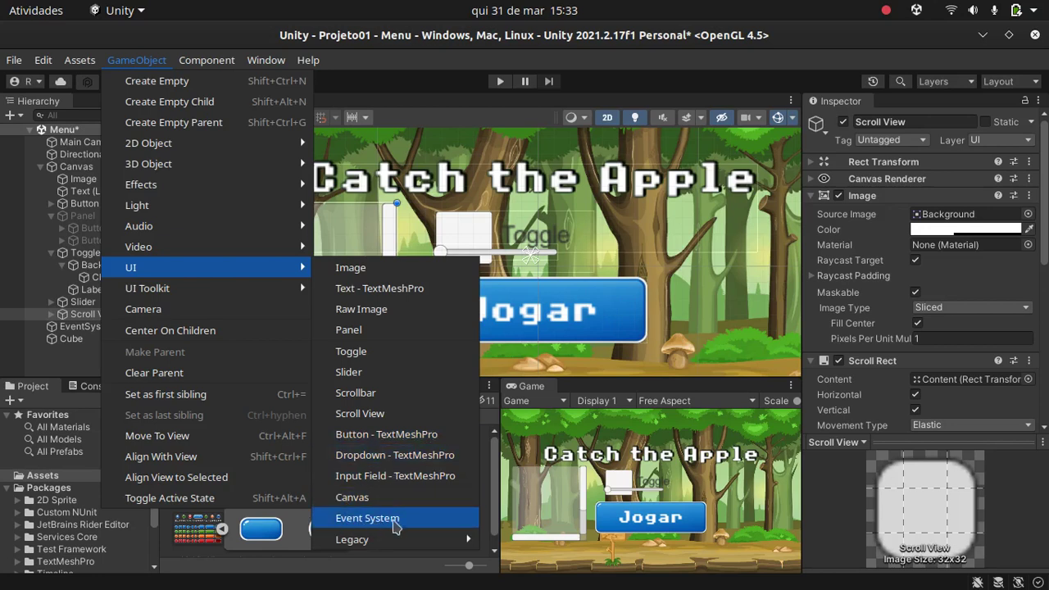
# Step: Delete the scene's EventSystem and run a brief test without it
pyautogui.click(610, 259)
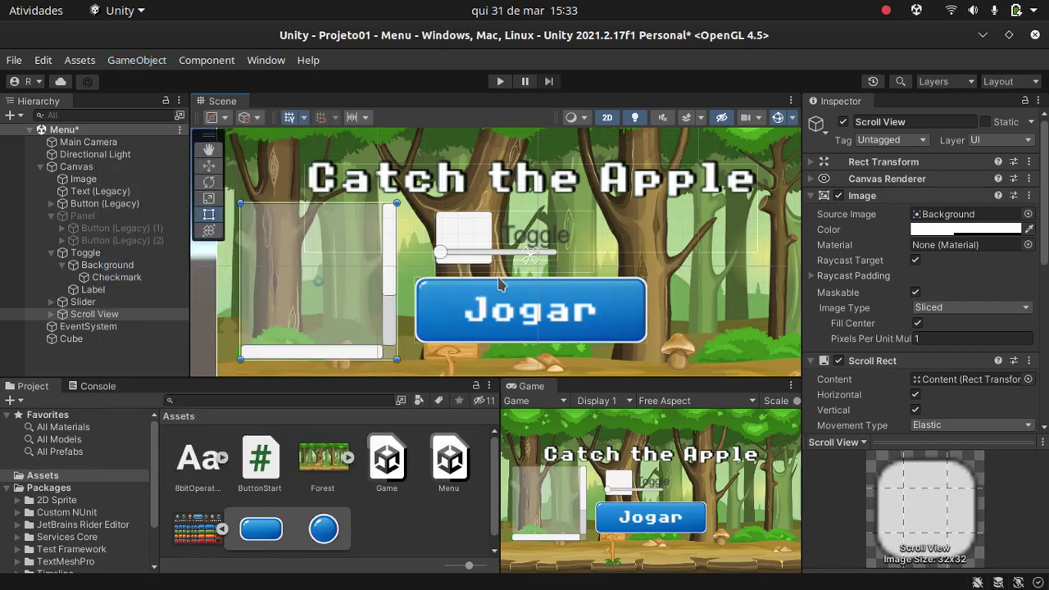
pyautogui.click(98, 326)
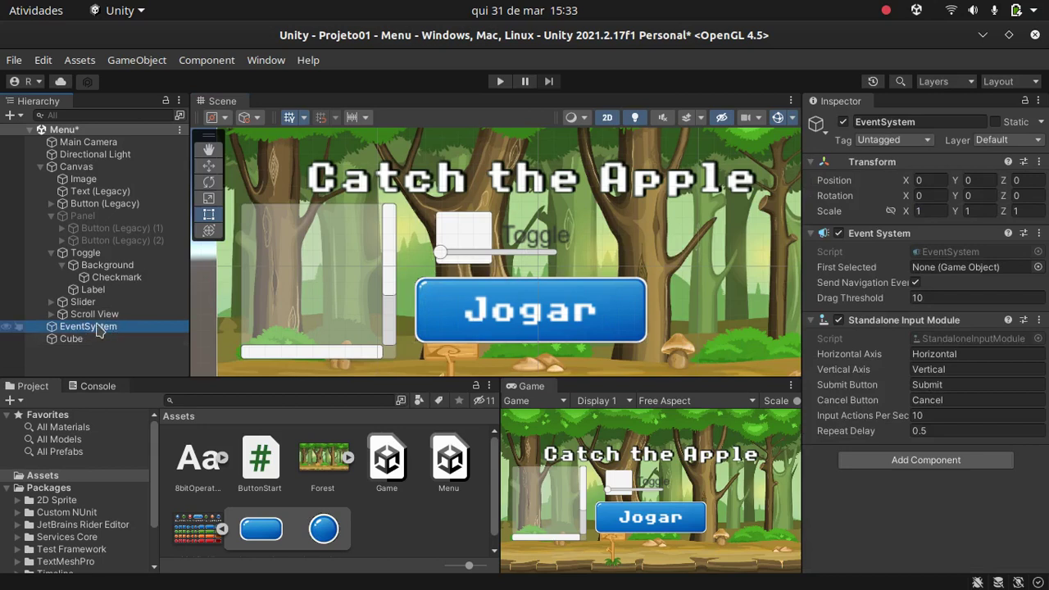
pyautogui.press('Delete')
pyautogui.click(500, 81)
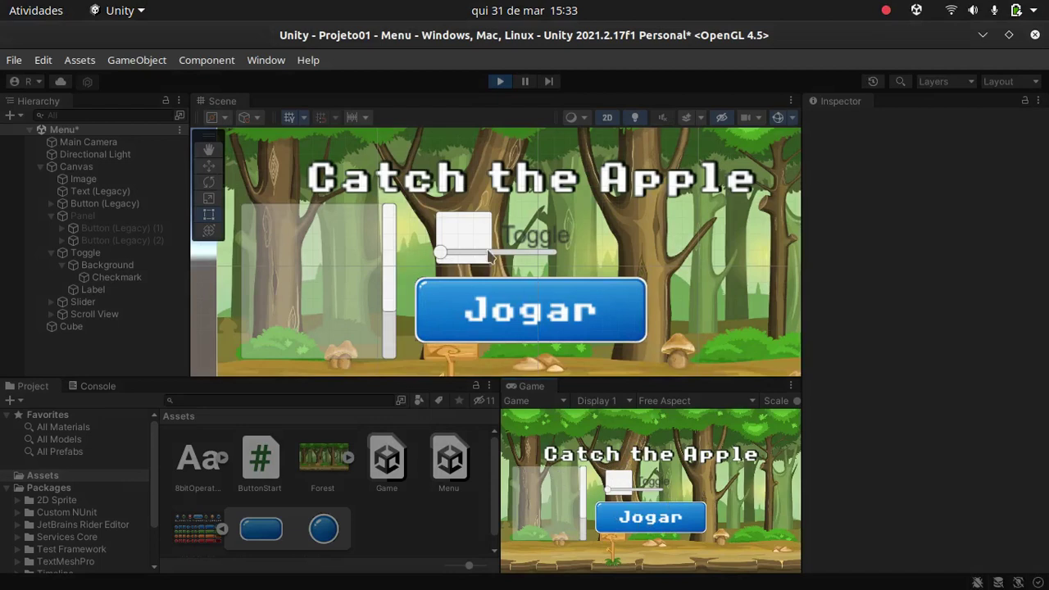
pyautogui.click(496, 86)
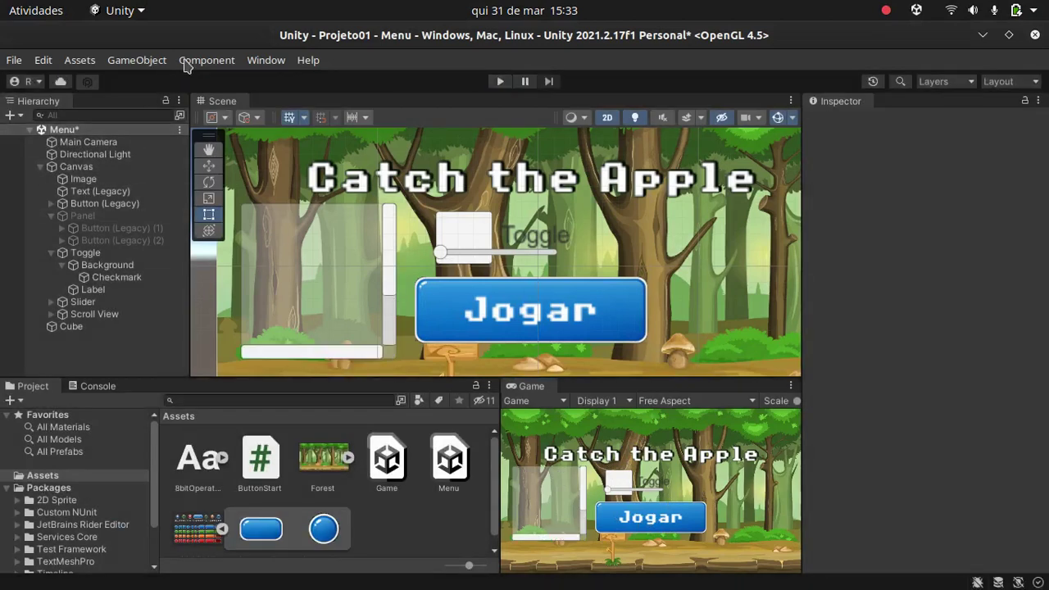
# Step: Add a new Event System, play-test the toggle showing and hiding the Panel, then switch to vokoscreen
pyautogui.click(164, 61)
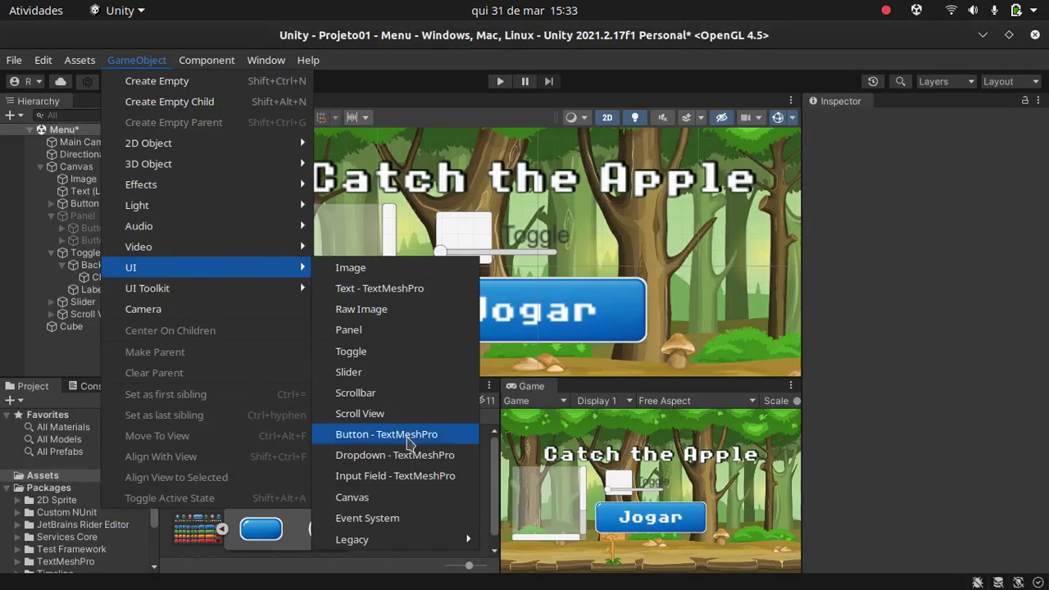
pyautogui.click(374, 520)
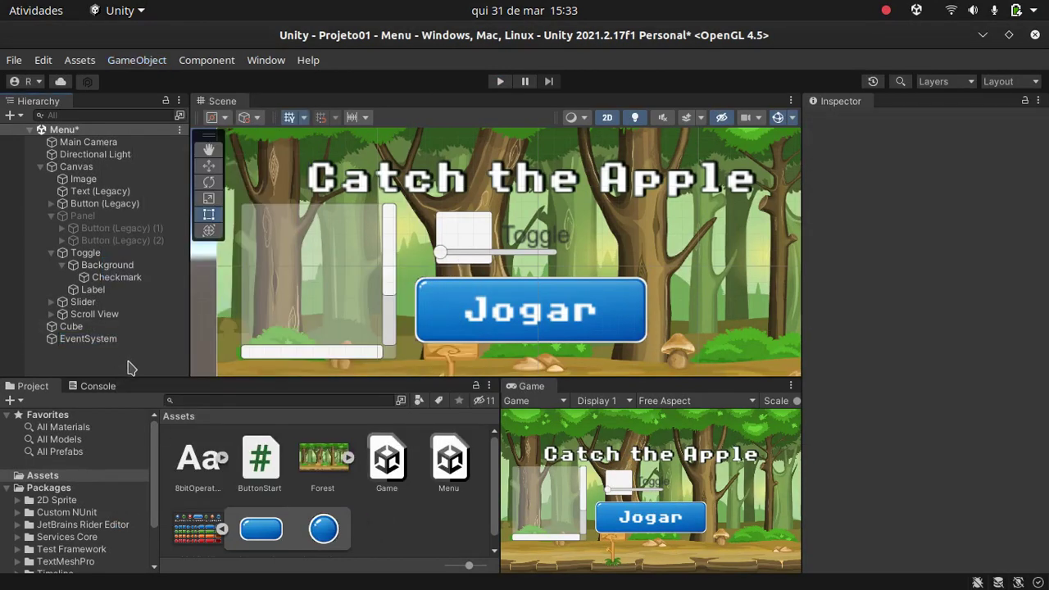
pyautogui.click(500, 81)
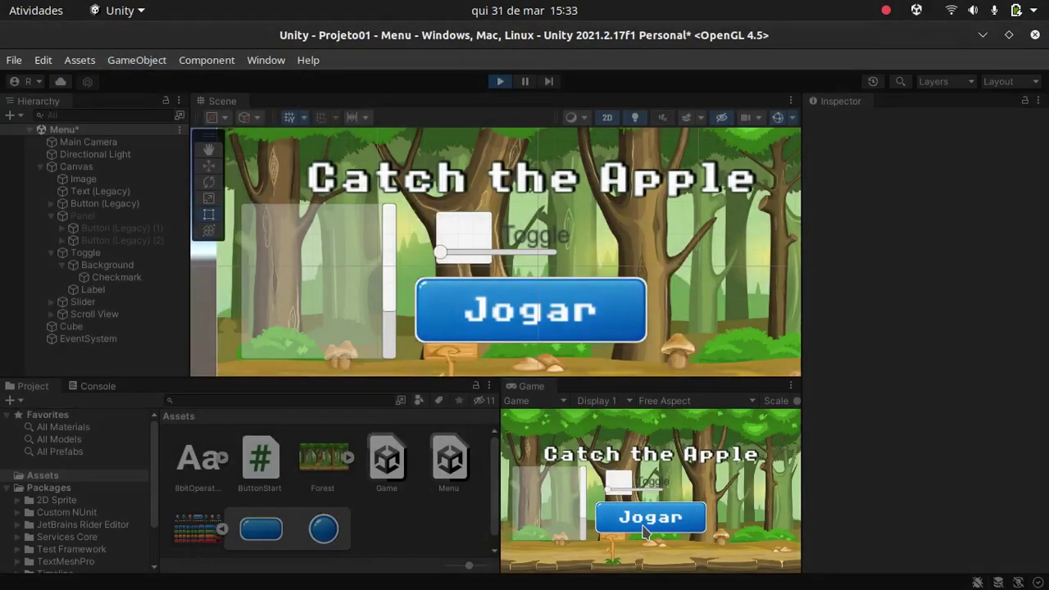
pyautogui.click(649, 528)
pyautogui.click(617, 487)
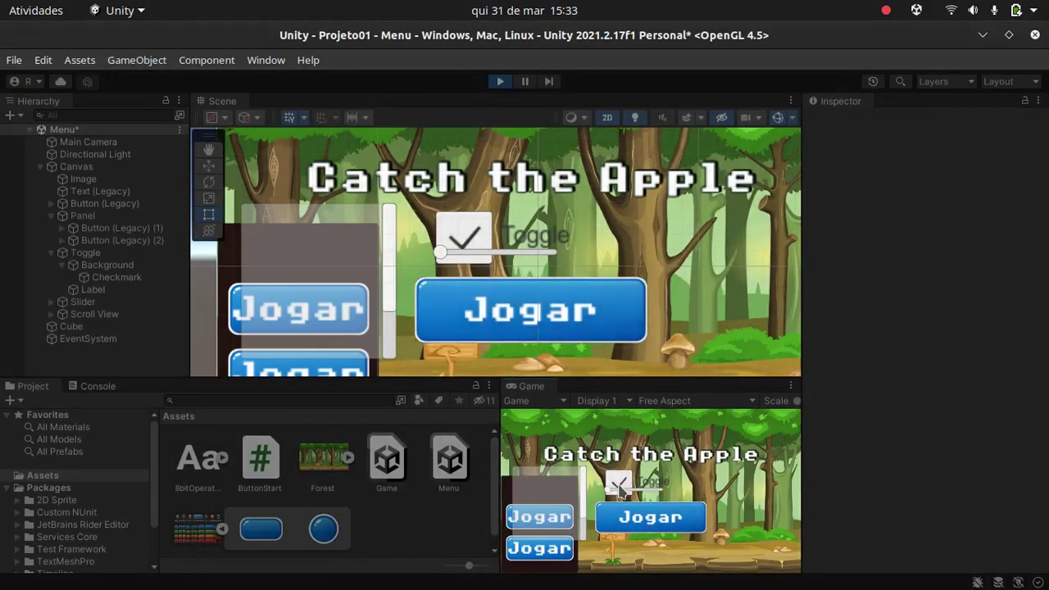
pyautogui.click(617, 486)
pyautogui.click(616, 486)
pyautogui.click(617, 486)
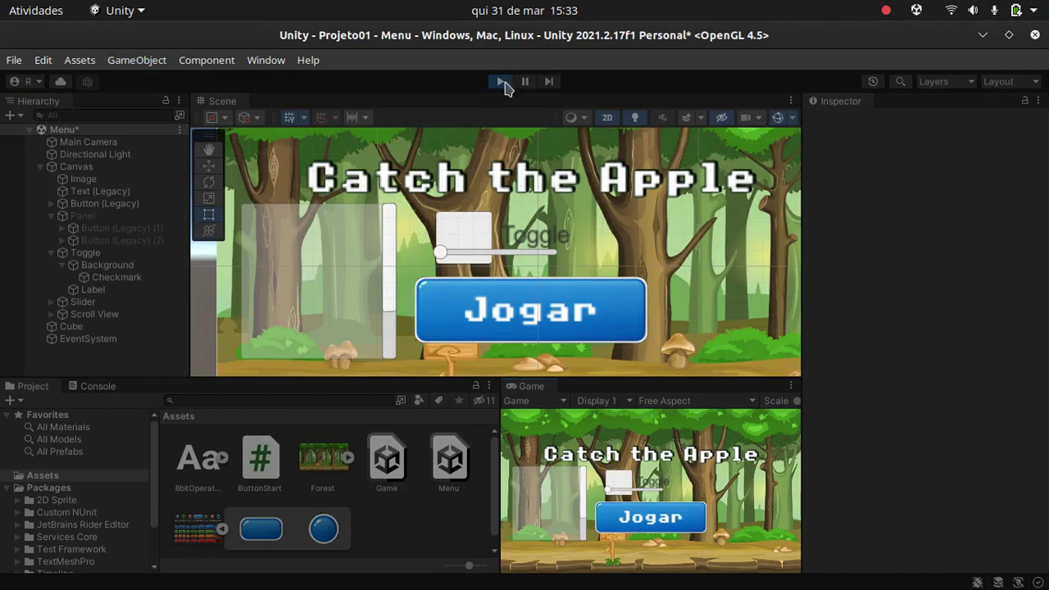
pyautogui.click(502, 82)
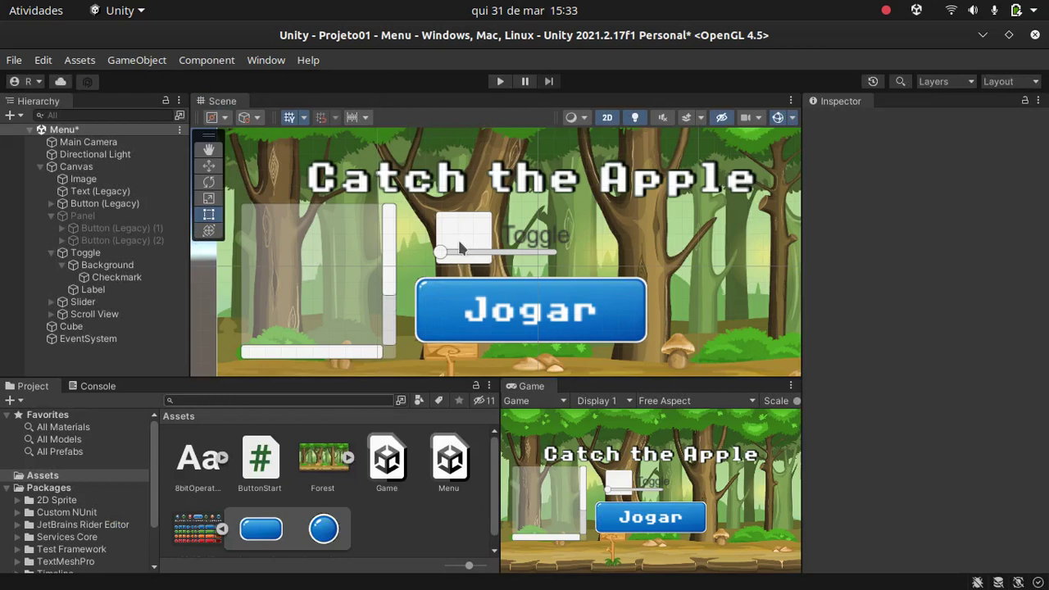
pyautogui.hotkey('alt', 'Tab')
pyautogui.hotkey('alt', 'Tab')
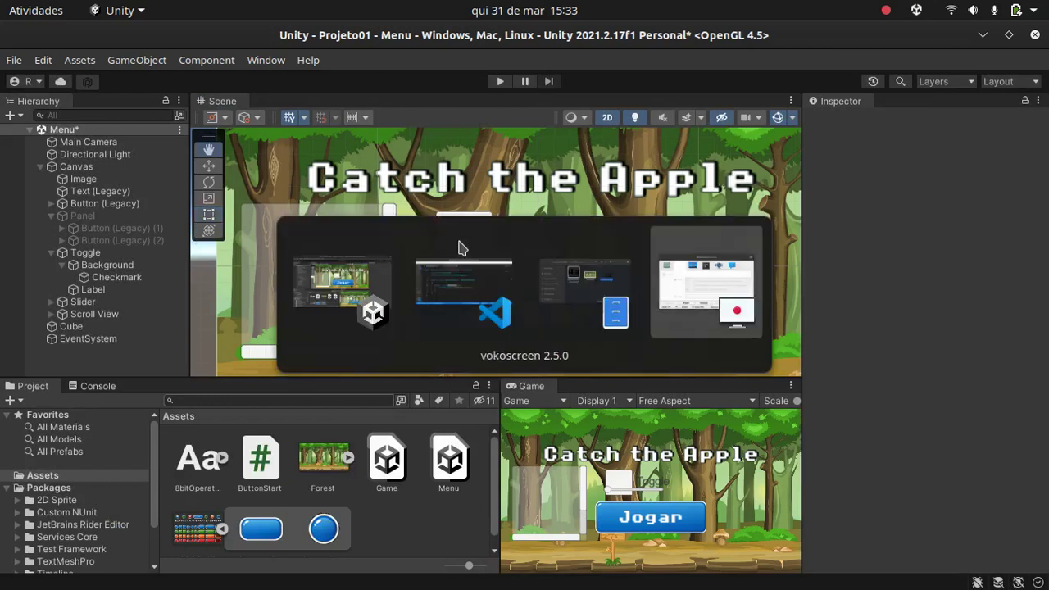